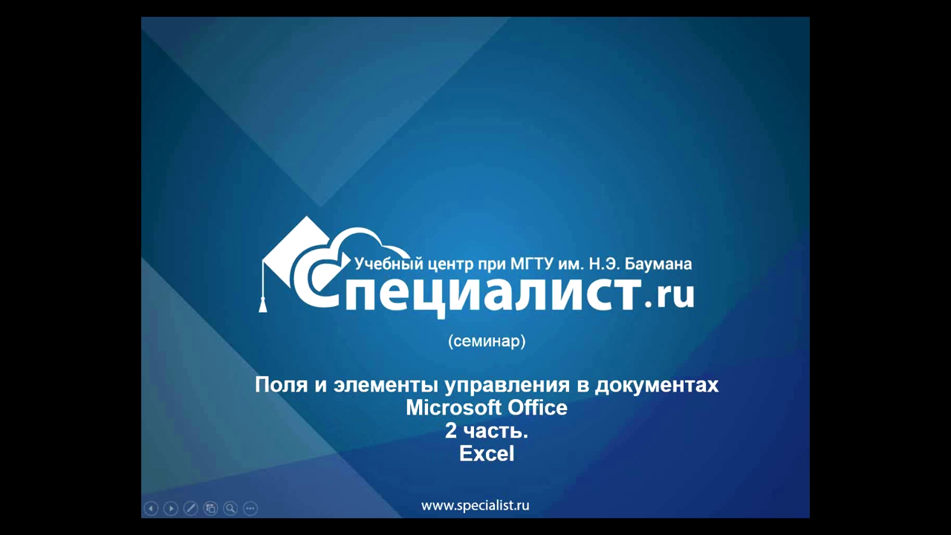
# Advance the slideshow past the title, trainer profile and course list slides to 'Содержание семинара'.
pyautogui.click(394, 288)
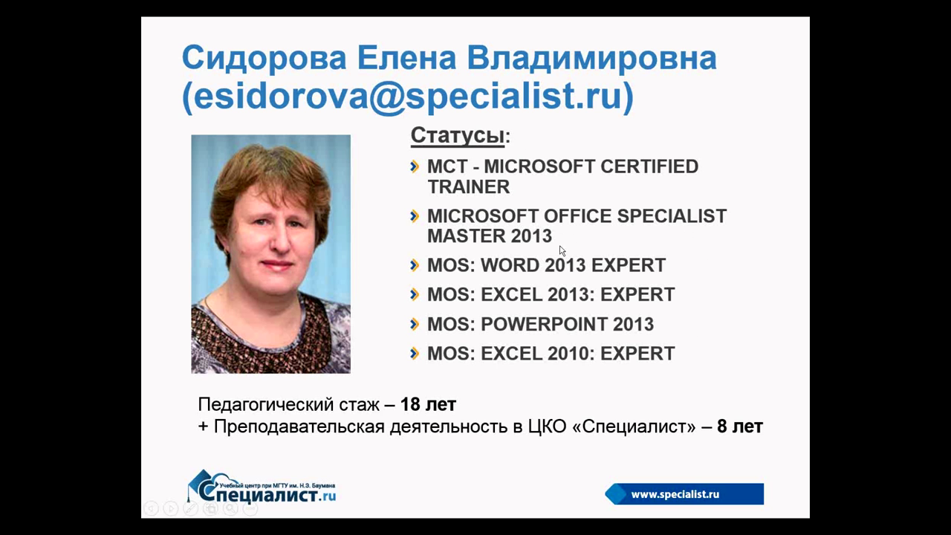
pyautogui.click(737, 277)
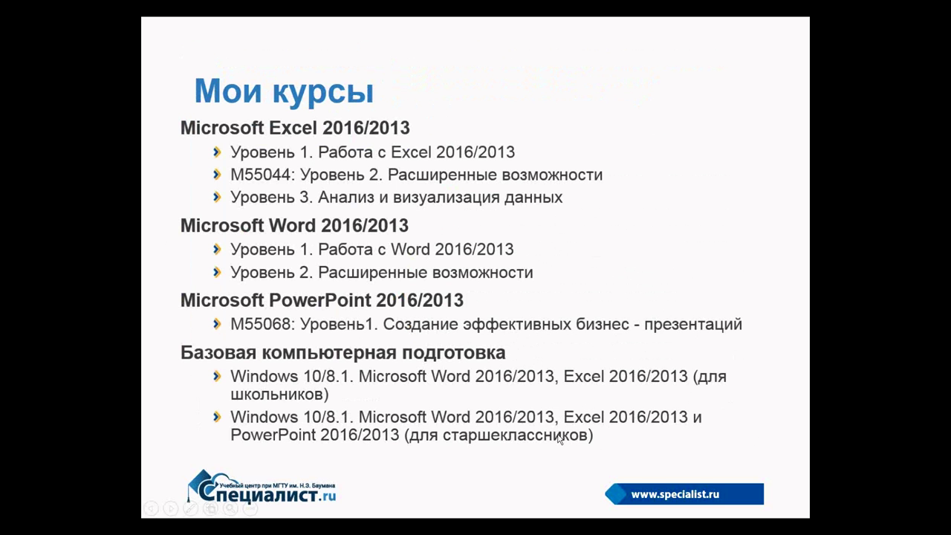
pyautogui.click(443, 307)
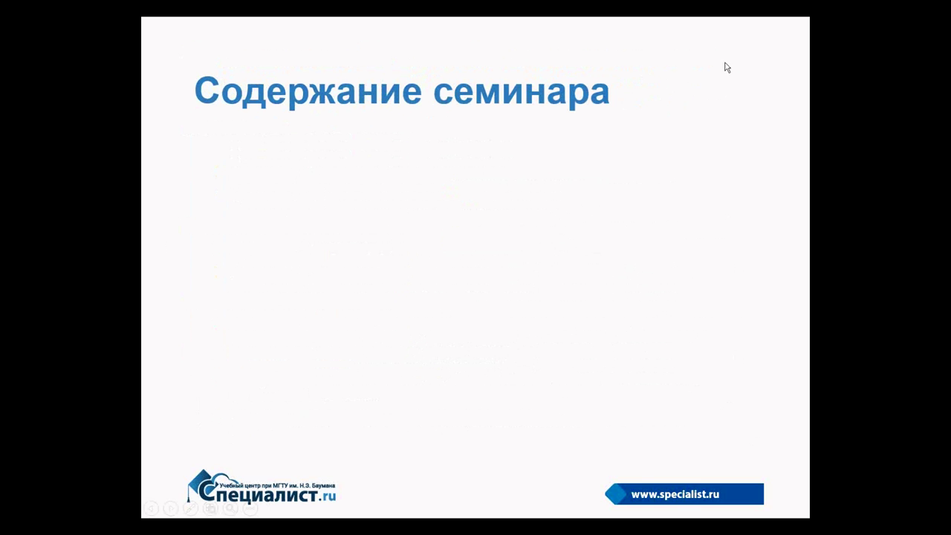
# Reveal the Колонтитулы and Окна форм данных topics, advance to the Колонтитулы slide, then switch to Excel.
pyautogui.press('Right')
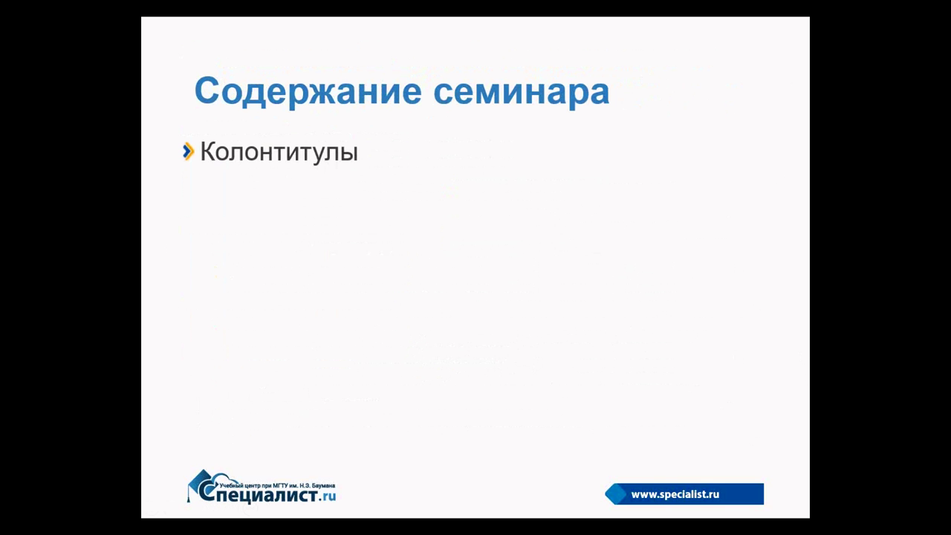
pyautogui.press('Right')
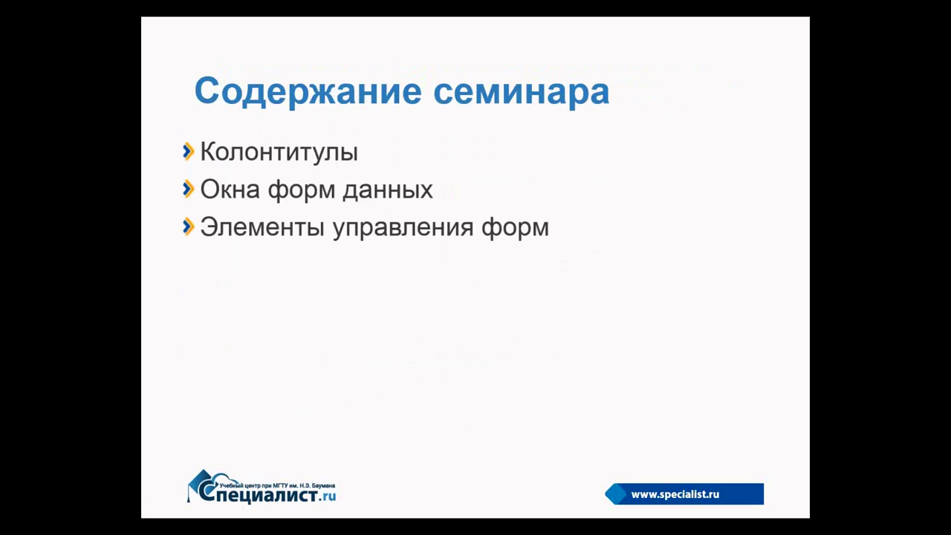
pyautogui.press('Right')
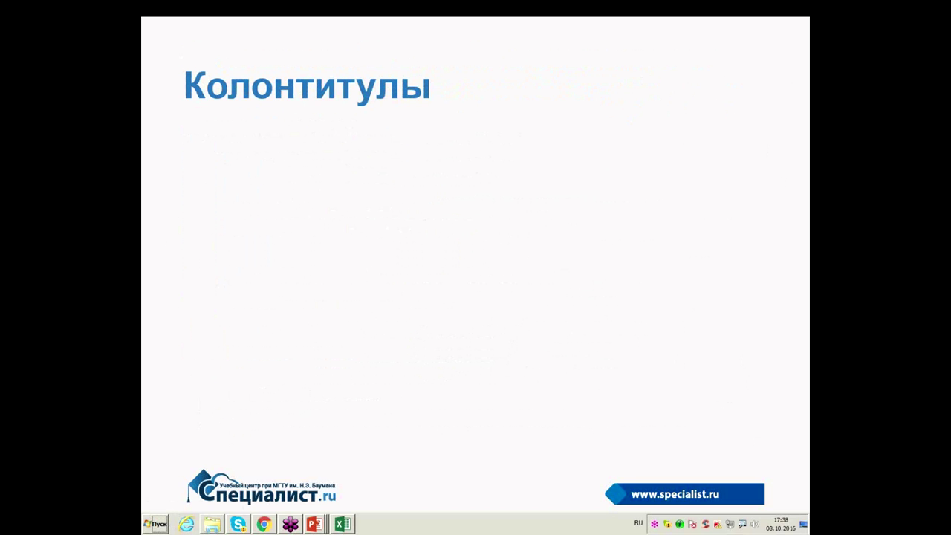
pyautogui.click(343, 524)
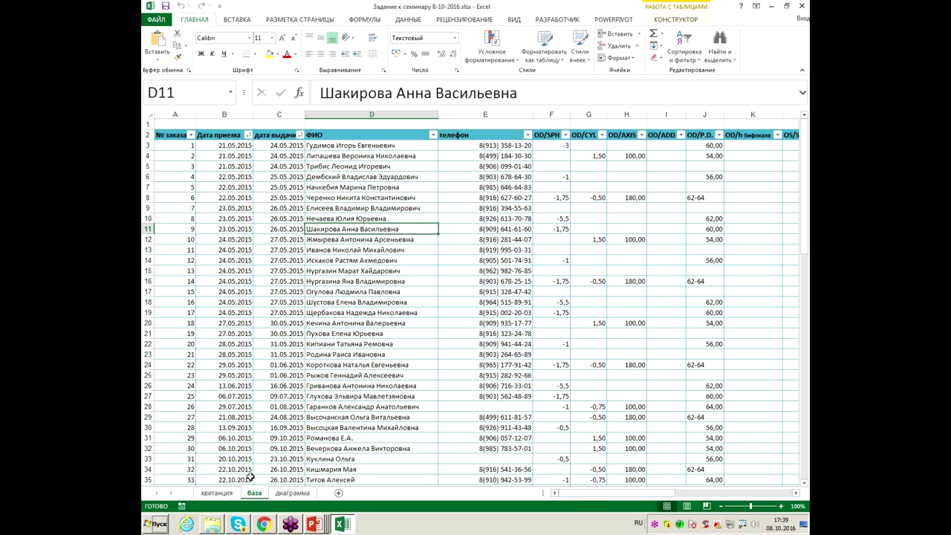
# Look over the база orders table, then switch the ribbon to ВСТАВКА.
pyautogui.moveTo(590, 495); pyautogui.dragTo(548, 493)
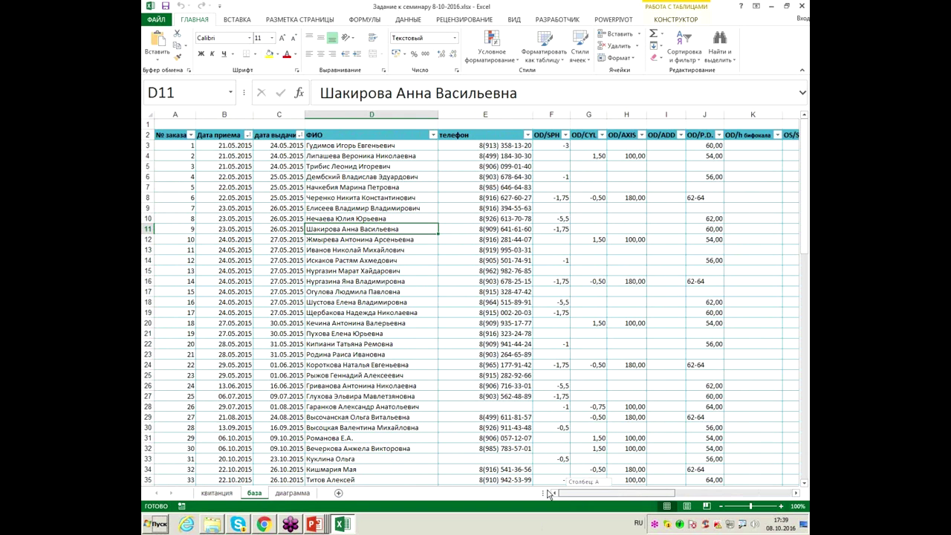
pyautogui.scroll(-3, 375, 308)
pyautogui.scroll(-5, 376, 307)
pyautogui.scroll(8, 376, 298)
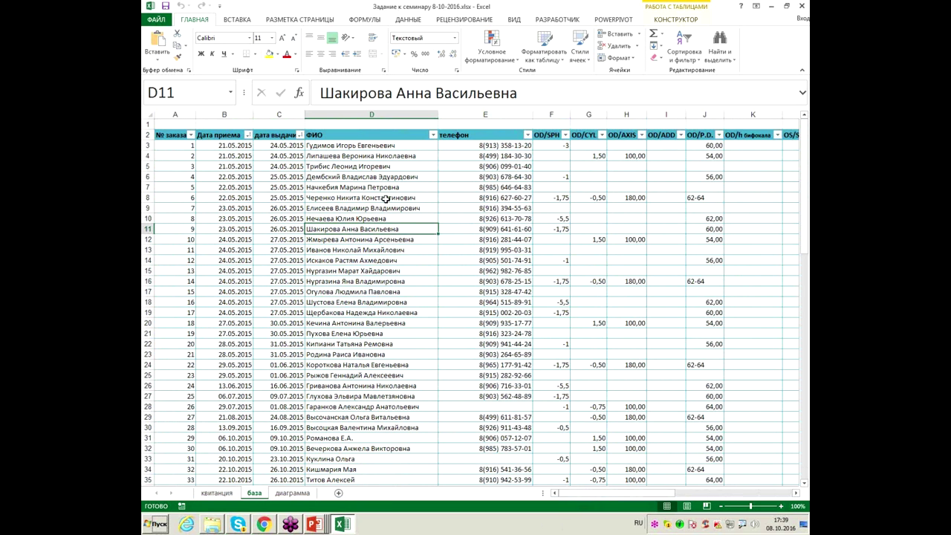
pyautogui.click(235, 21)
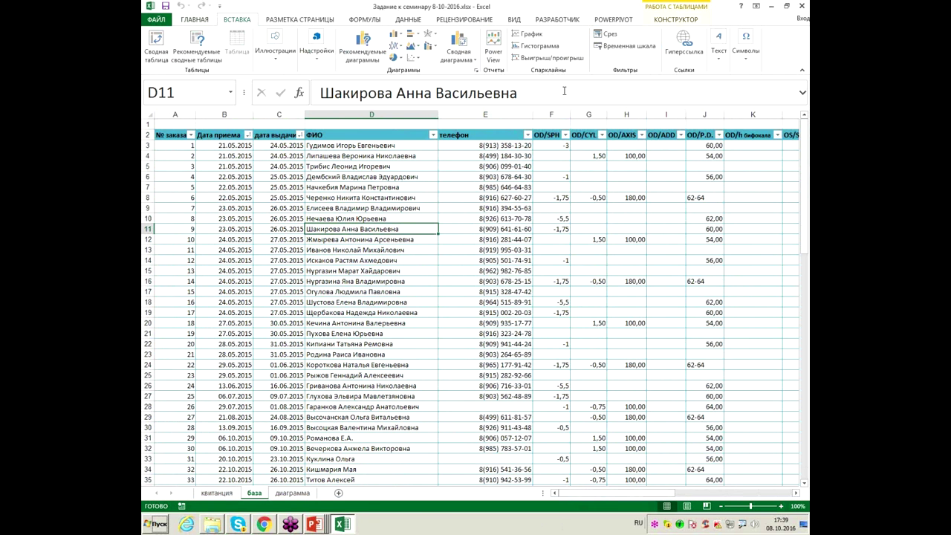
# Apply the 'Страница 0; Задание к семинару 8-10-2016.xlsx' preset as the база sheet's header.
pyautogui.click(719, 64)
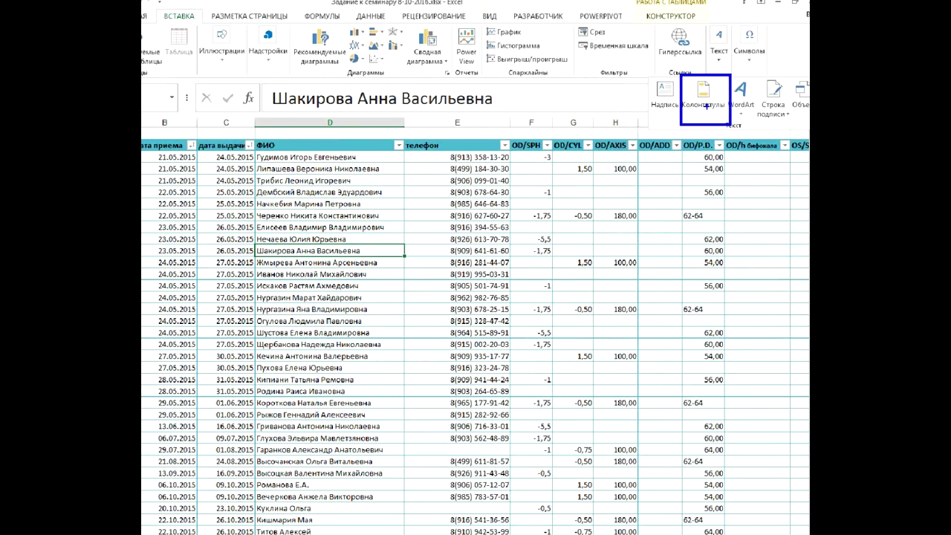
pyautogui.click(720, 63)
pyautogui.click(711, 53)
pyautogui.click(703, 87)
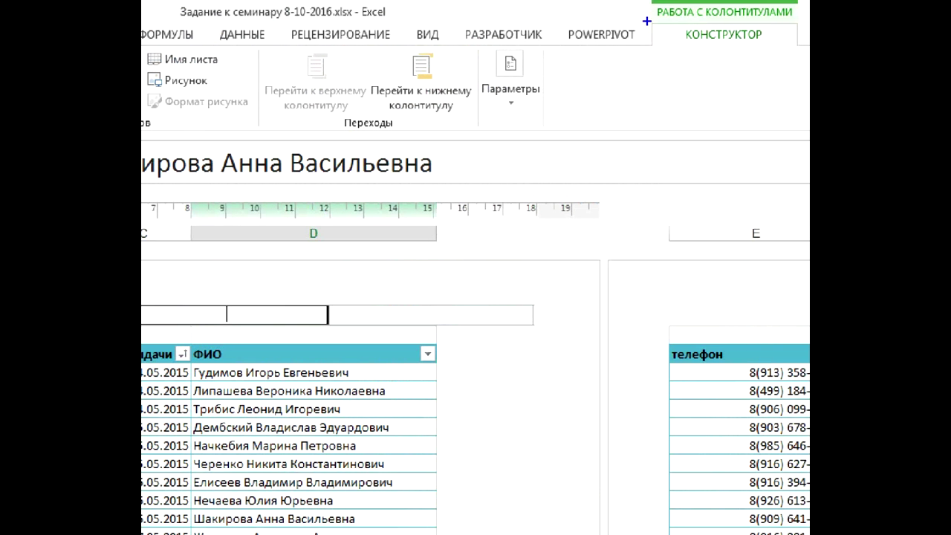
pyautogui.moveTo(649, 22); pyautogui.dragTo(798, 54)
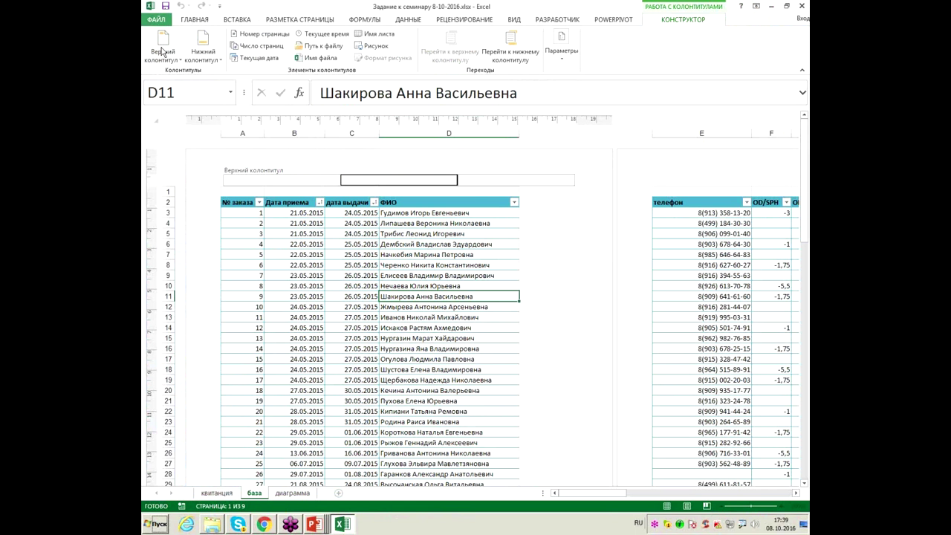
pyautogui.click(165, 52)
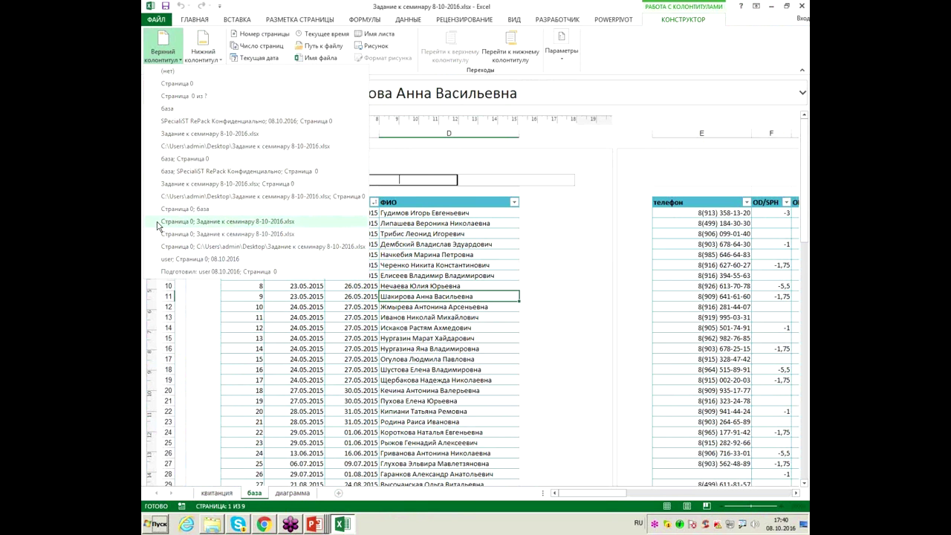
pyautogui.click(239, 224)
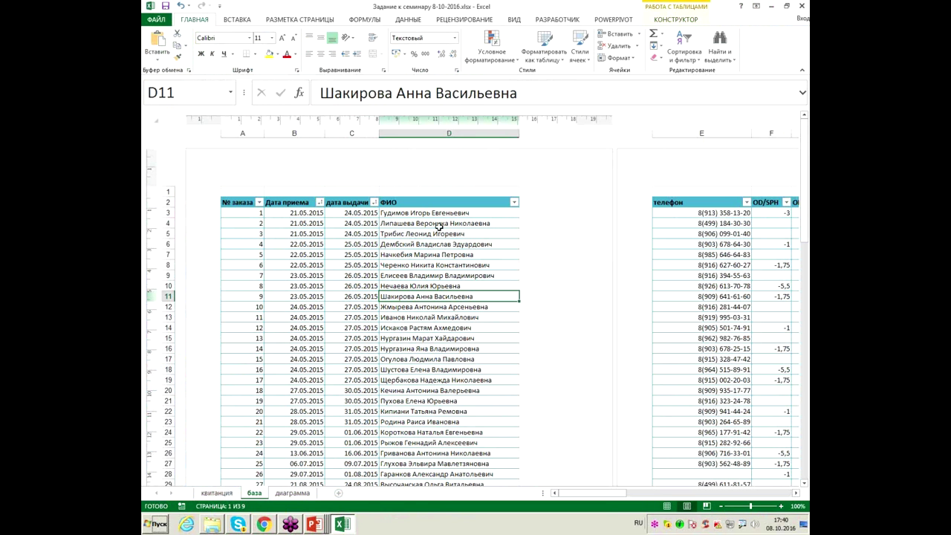
# Scroll through the pages to confirm each carries the 'Страница' number and file name header.
pyautogui.scroll(-5, 443, 212)
pyautogui.scroll(-7, 442, 213)
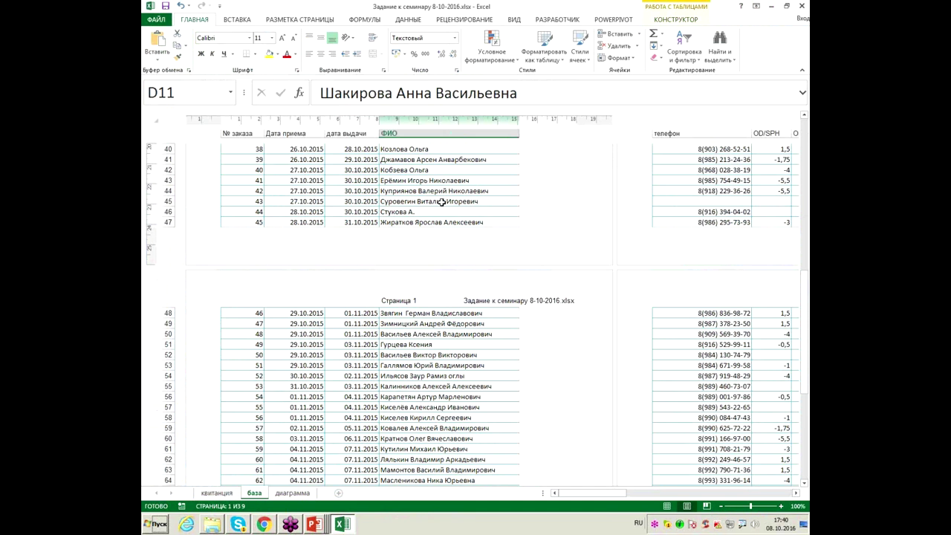
pyautogui.scroll(-3, 442, 201)
pyautogui.scroll(3, 441, 203)
pyautogui.scroll(-1, 502, 303)
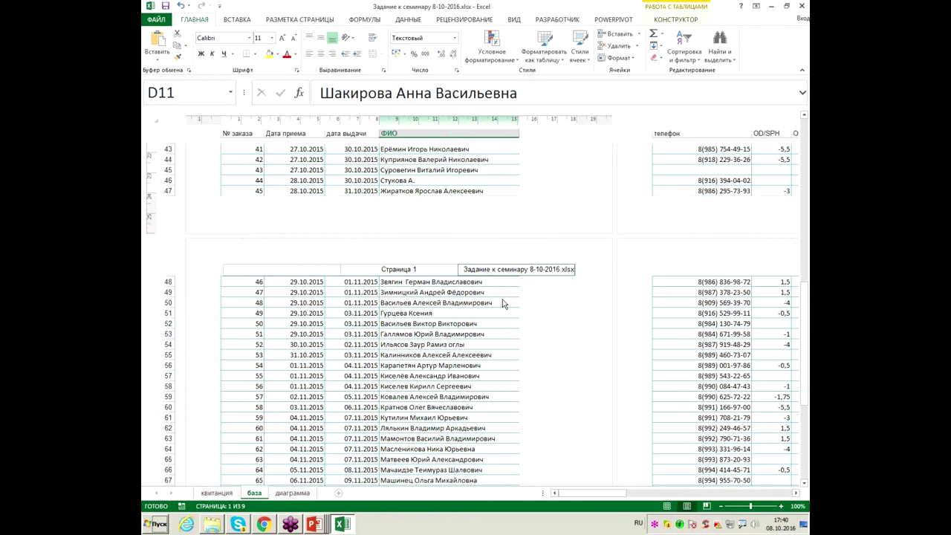
pyautogui.scroll(-3, 502, 303)
pyautogui.scroll(-5, 502, 303)
pyautogui.scroll(-7, 495, 269)
pyautogui.scroll(6, 486, 267)
pyautogui.scroll(10, 501, 252)
pyautogui.scroll(2, 477, 217)
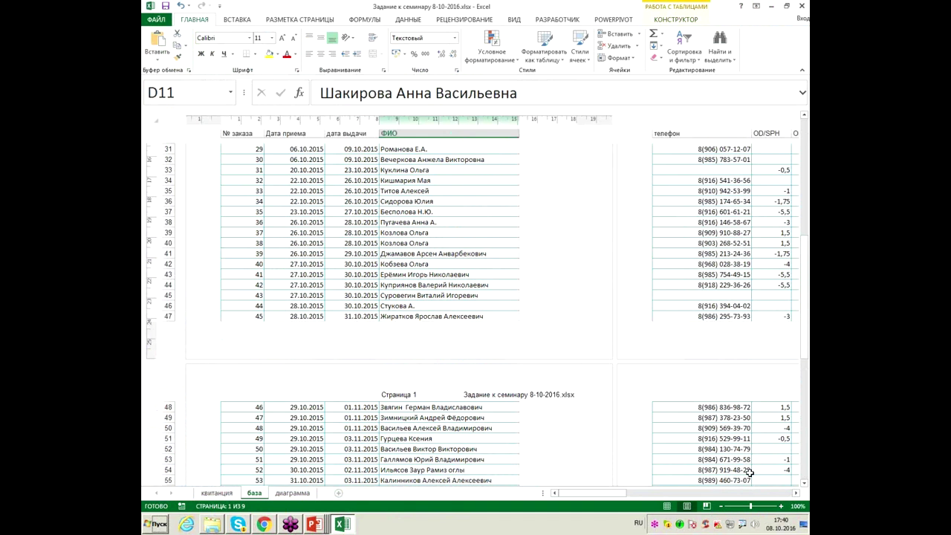
# Return to the top of the sheet and bring up the Конструктор options.
pyautogui.click(795, 493)
pyautogui.click(795, 492)
pyautogui.click(795, 492)
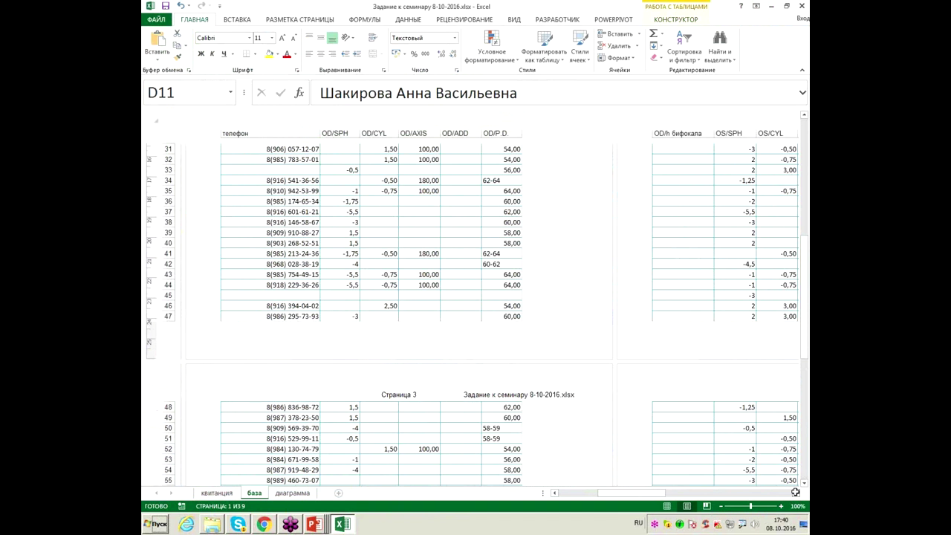
pyautogui.scroll(7, 438, 216)
pyautogui.scroll(3, 471, 223)
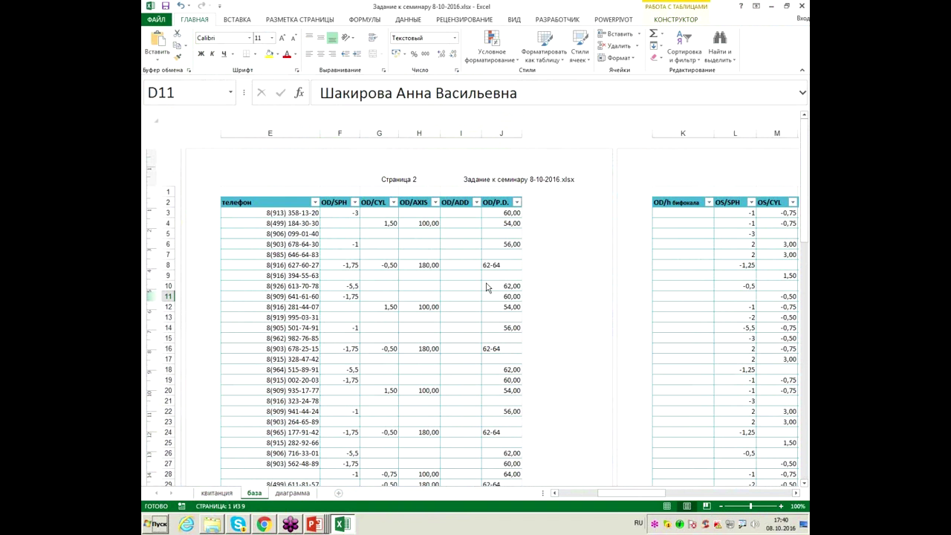
pyautogui.moveTo(606, 492); pyautogui.dragTo(587, 492)
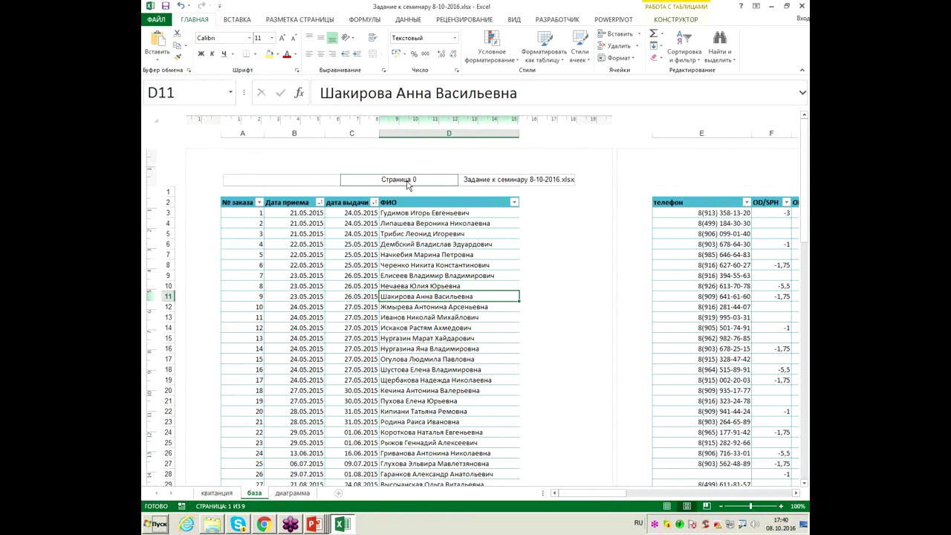
pyautogui.click(675, 20)
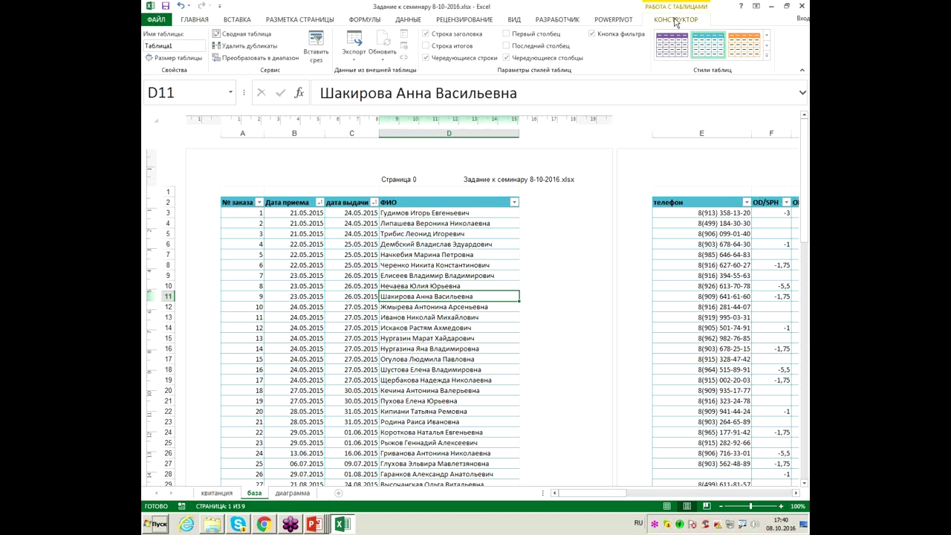
# Check 'Особый колонтитул для первой страницы' in the header Конструктор options.
pyautogui.click(438, 182)
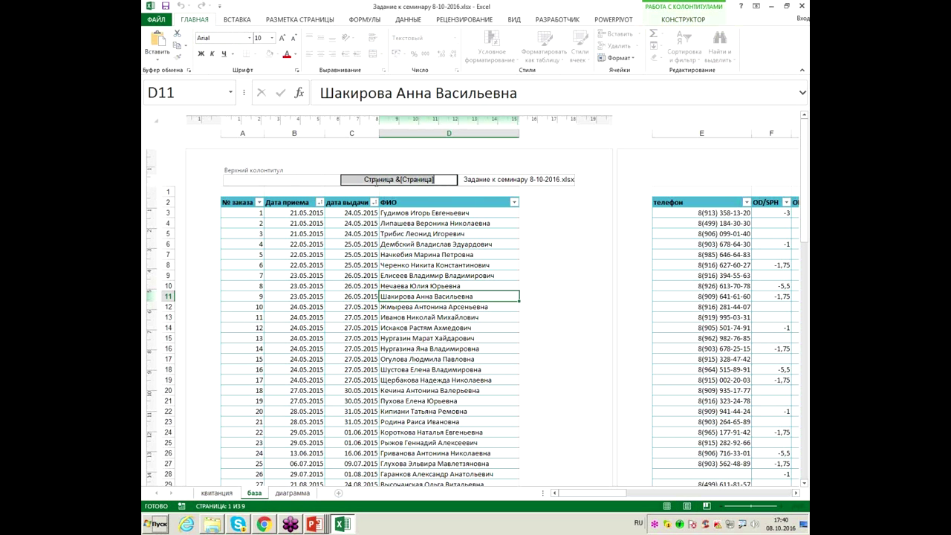
pyautogui.click(676, 23)
pyautogui.click(565, 63)
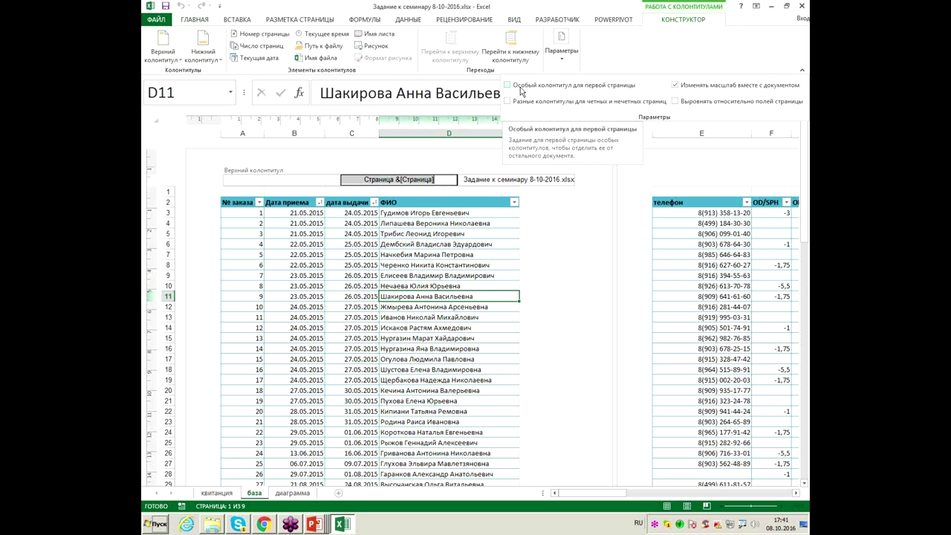
pyautogui.click(509, 87)
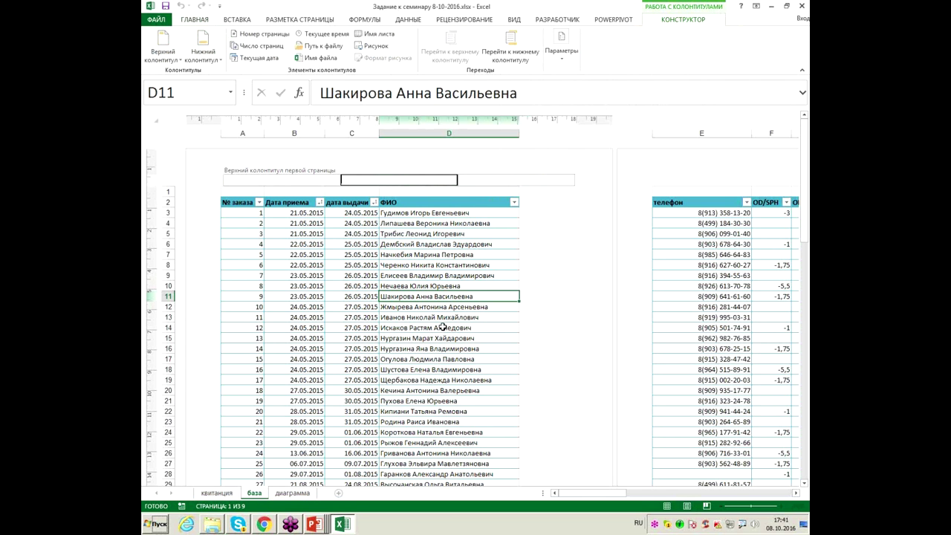
pyautogui.click(559, 62)
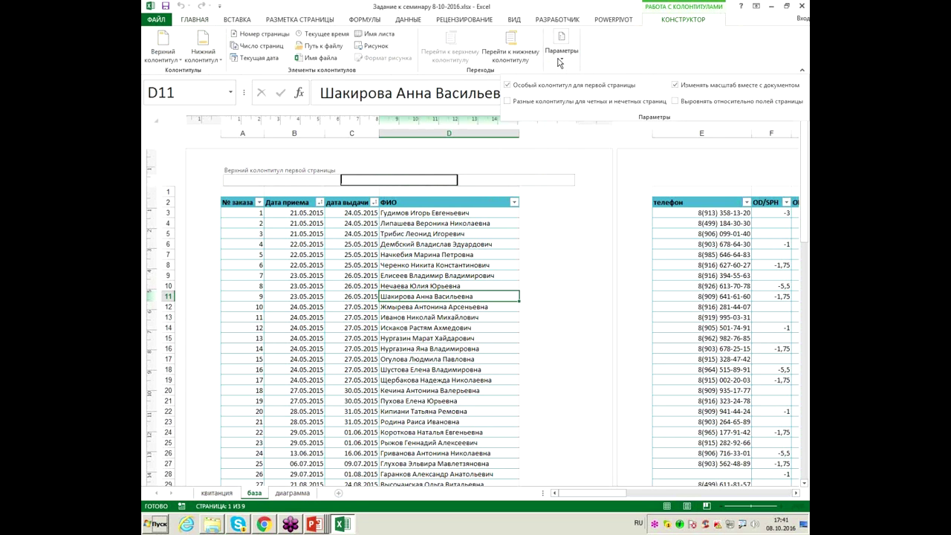
pyautogui.click(508, 87)
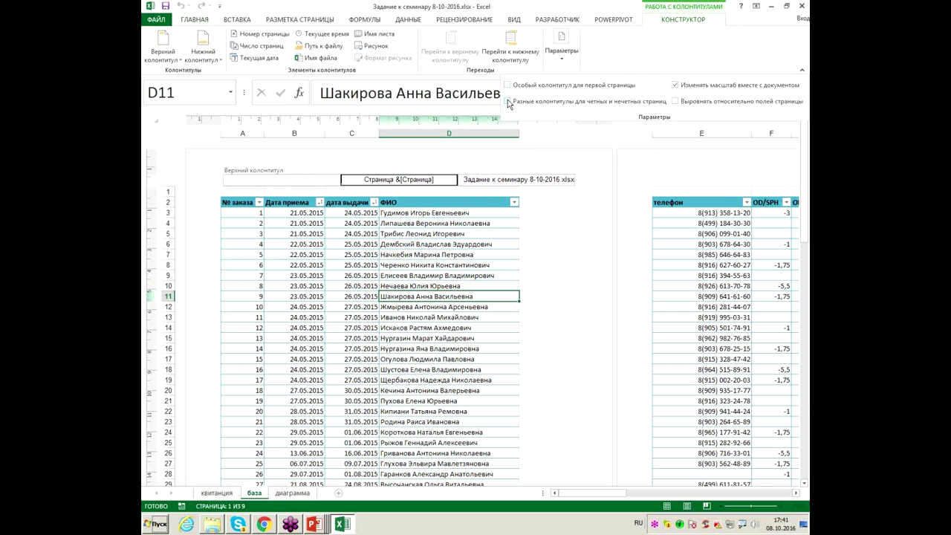
pyautogui.click(508, 102)
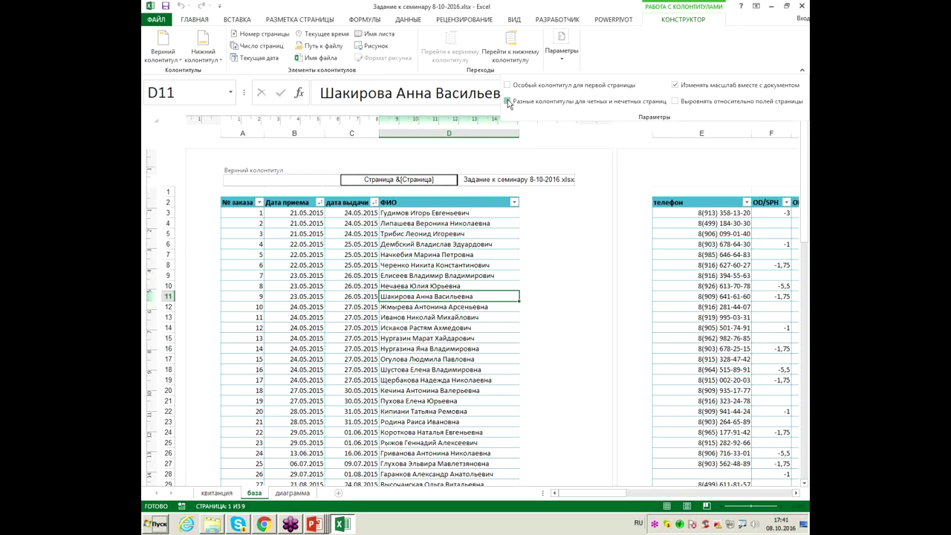
pyautogui.click(439, 243)
pyautogui.scroll(-2, 440, 249)
pyautogui.scroll(-4, 442, 252)
pyautogui.scroll(-10, 443, 256)
pyautogui.scroll(-3, 442, 256)
pyautogui.scroll(5, 443, 256)
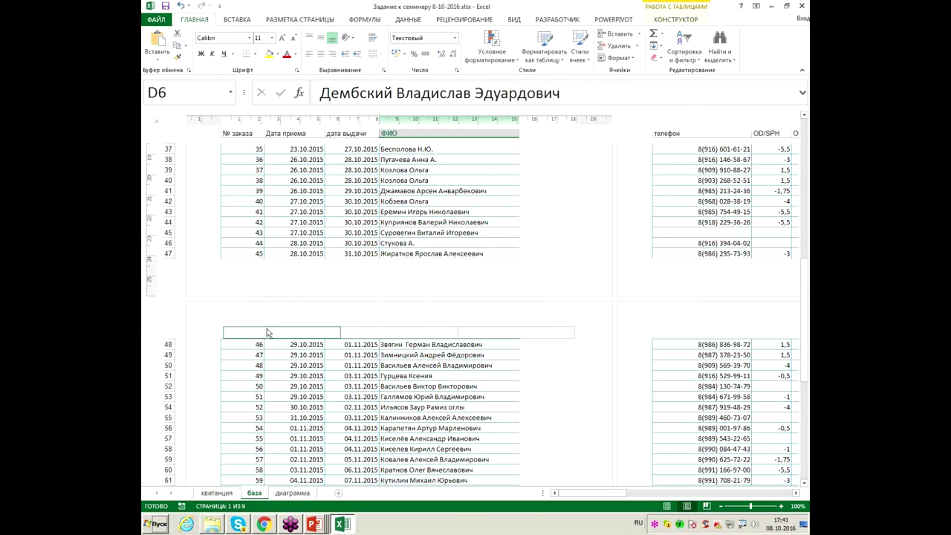
pyautogui.scroll(7, 460, 297)
pyautogui.scroll(6, 446, 248)
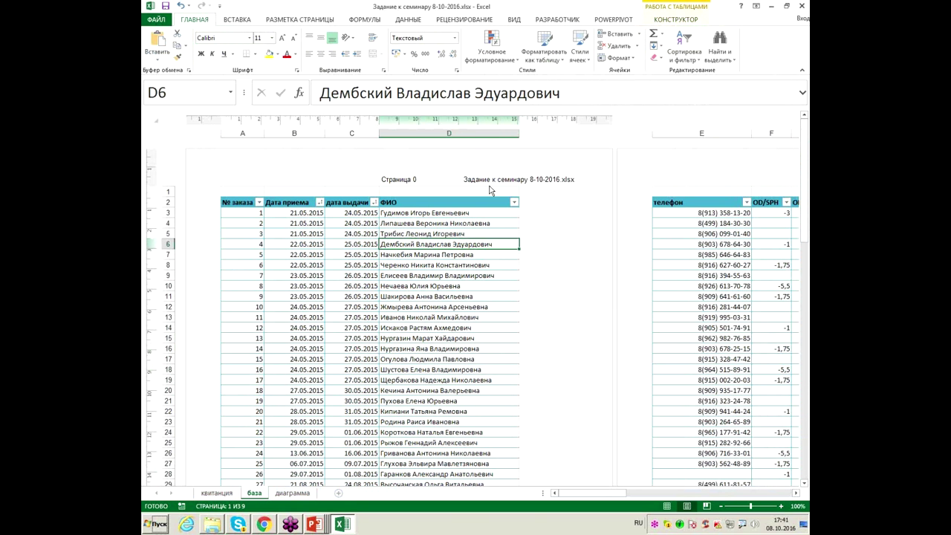
pyautogui.scroll(-7, 438, 308)
pyautogui.scroll(-5, 438, 307)
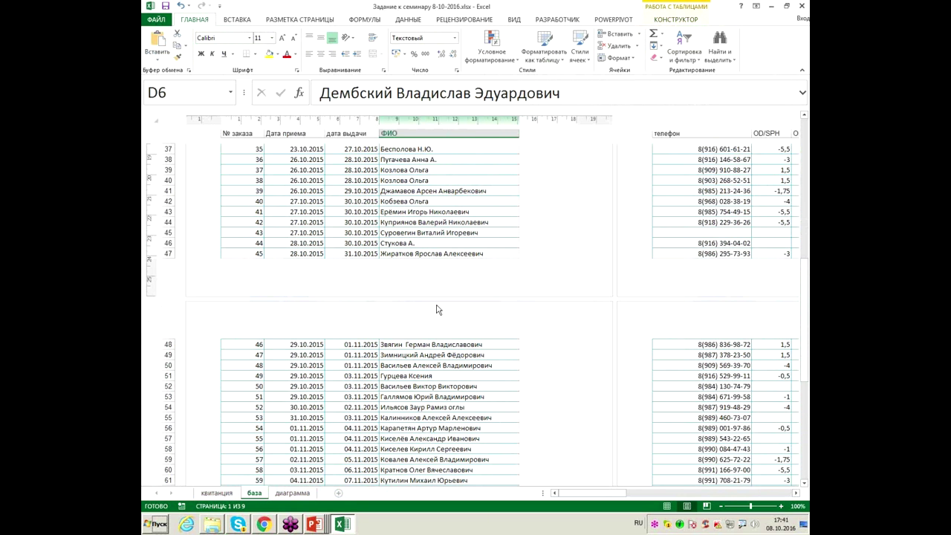
pyautogui.click(795, 493)
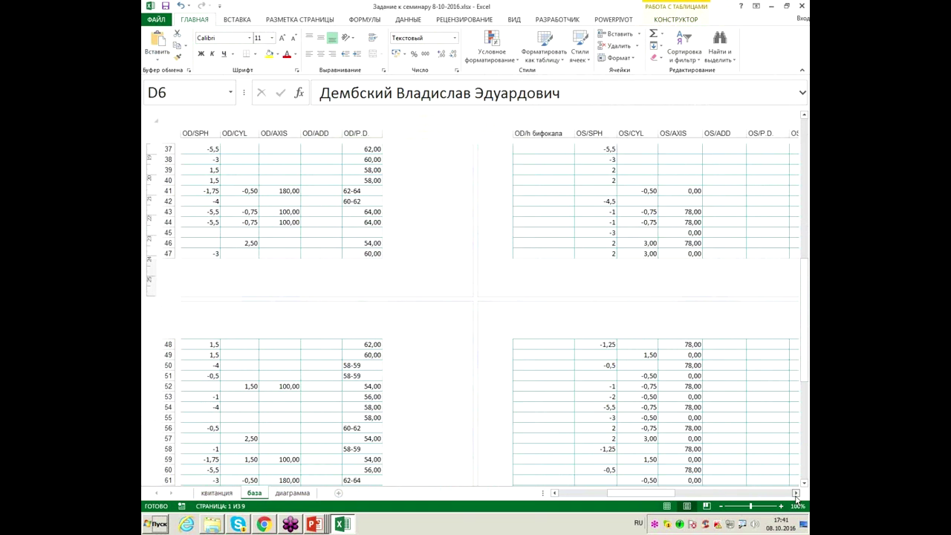
pyautogui.scroll(8, 535, 218)
pyautogui.scroll(5, 534, 214)
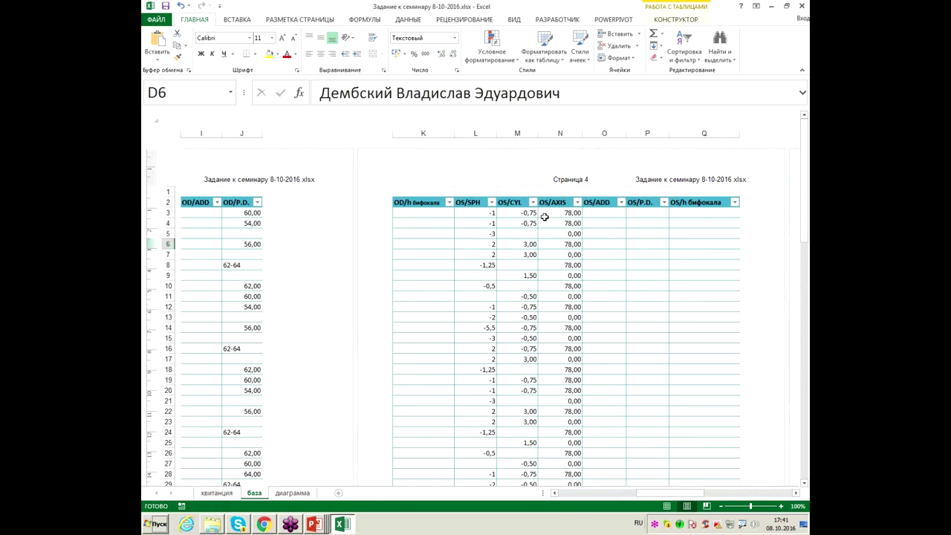
pyautogui.moveTo(644, 493); pyautogui.dragTo(566, 494)
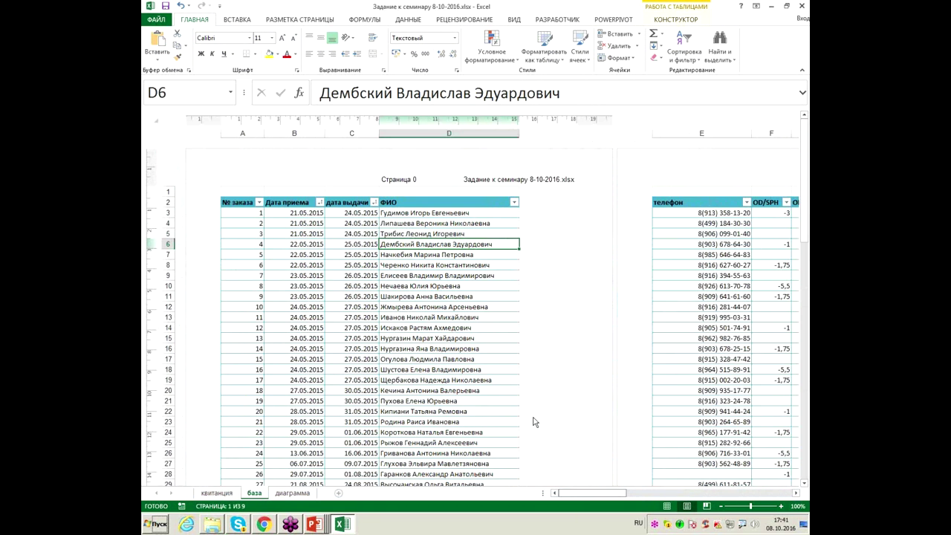
pyautogui.scroll(-3, 409, 195)
pyautogui.scroll(-8, 381, 212)
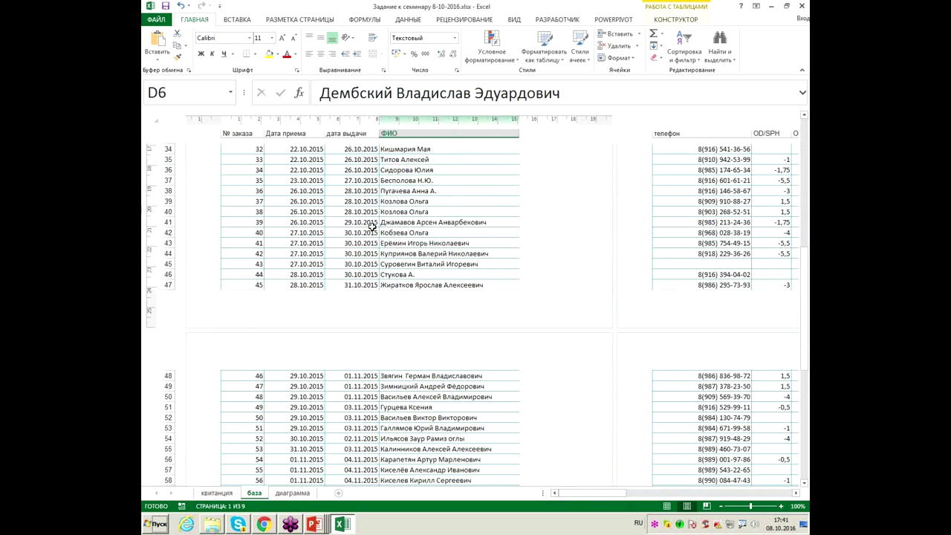
pyautogui.scroll(-4, 375, 221)
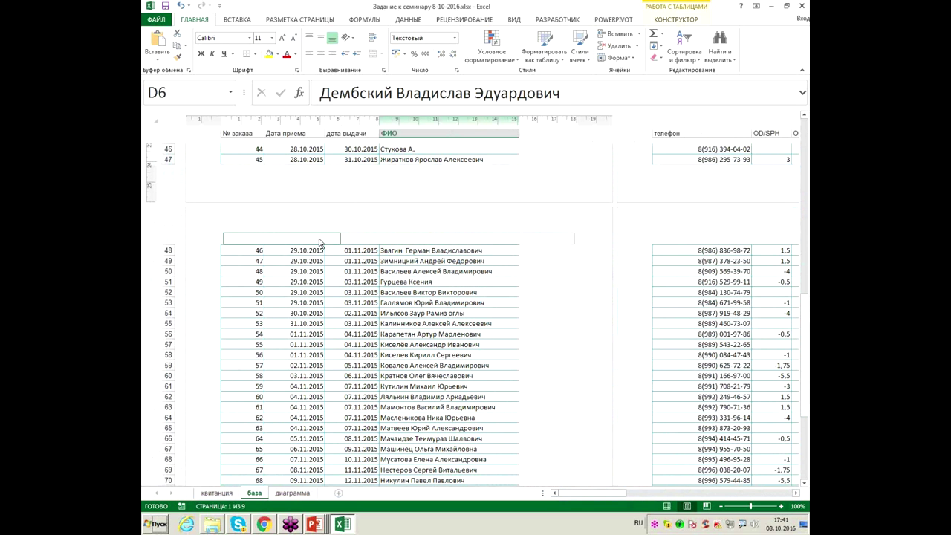
# Inspect the second page's centre header, then return to cell D7.
pyautogui.click(244, 238)
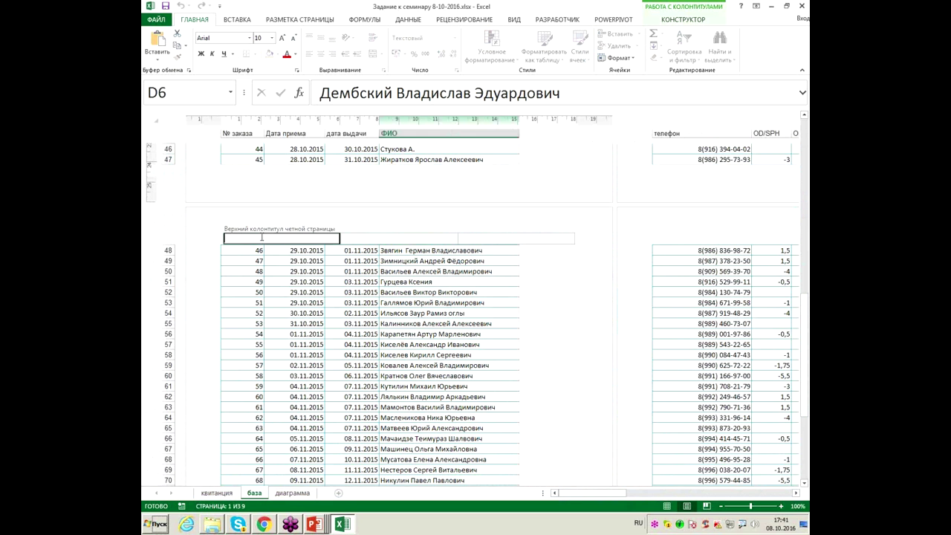
pyautogui.click(406, 241)
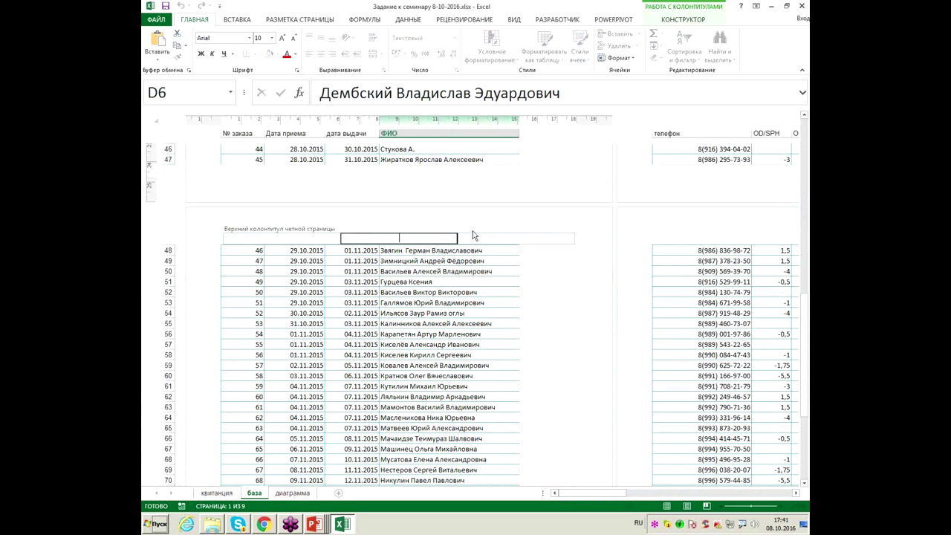
pyautogui.click(472, 281)
pyautogui.scroll(2, 474, 271)
pyautogui.scroll(10, 464, 245)
pyautogui.scroll(2, 459, 231)
pyautogui.click(425, 254)
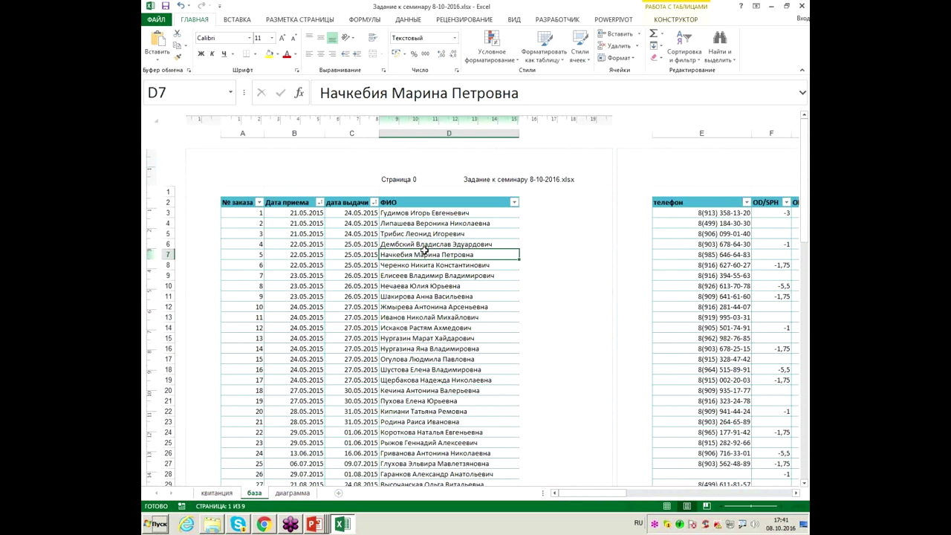
# Turn off Different Odd & Even Pages so all pages share one header.
pyautogui.click(404, 182)
pyautogui.click(677, 19)
pyautogui.click(562, 56)
pyautogui.click(507, 101)
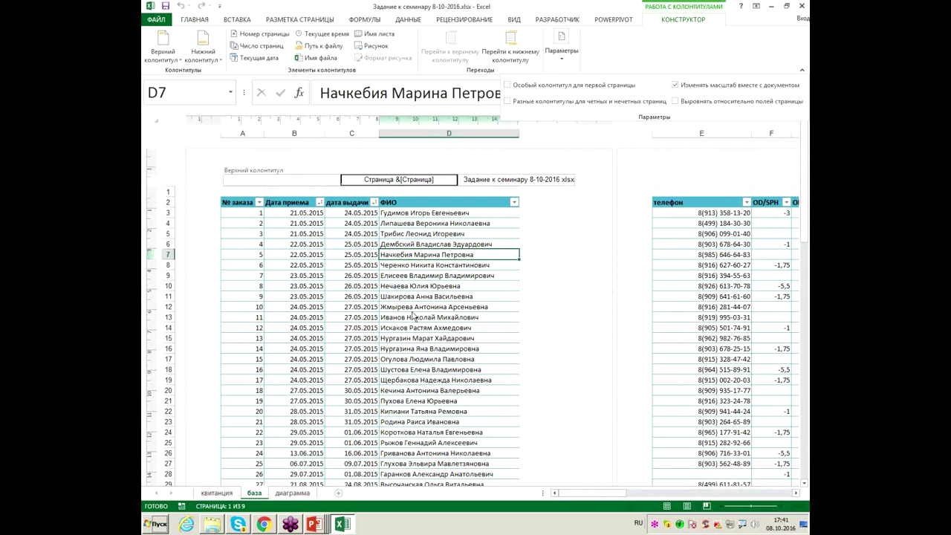
pyautogui.click(428, 296)
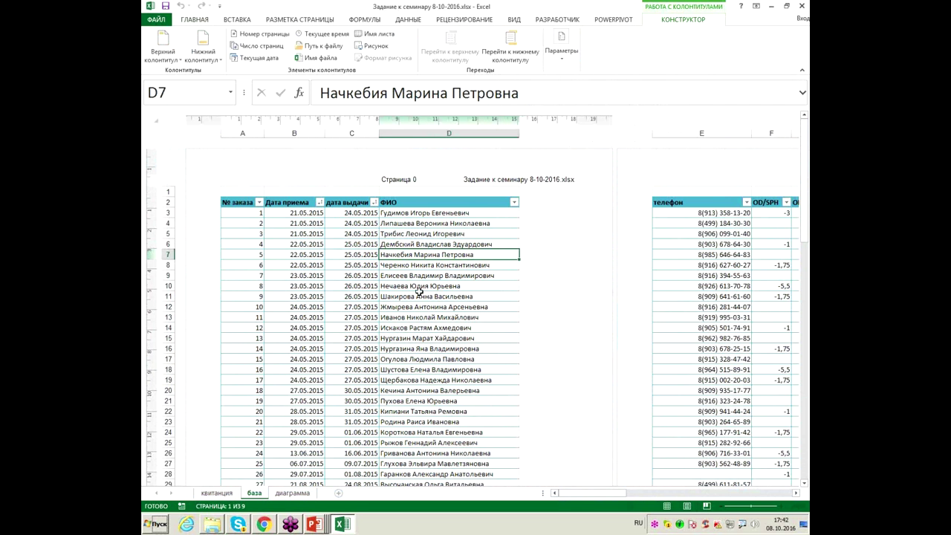
pyautogui.scroll(-10, 420, 282)
pyautogui.scroll(-2, 419, 283)
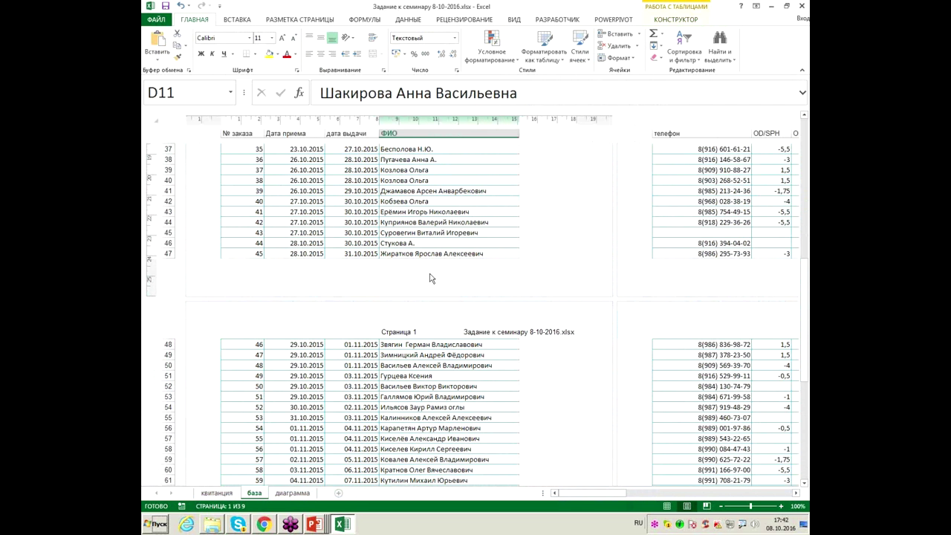
pyautogui.scroll(8, 427, 276)
pyautogui.scroll(4, 427, 277)
# Reopen the centre header and select its 'Страница &[Страница]' text.
pyautogui.click(411, 177)
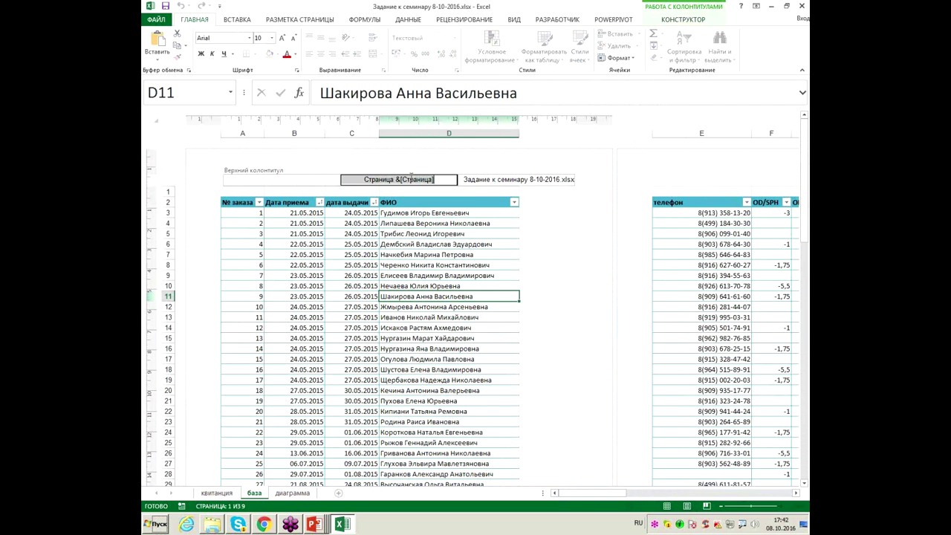
pyautogui.click(433, 179)
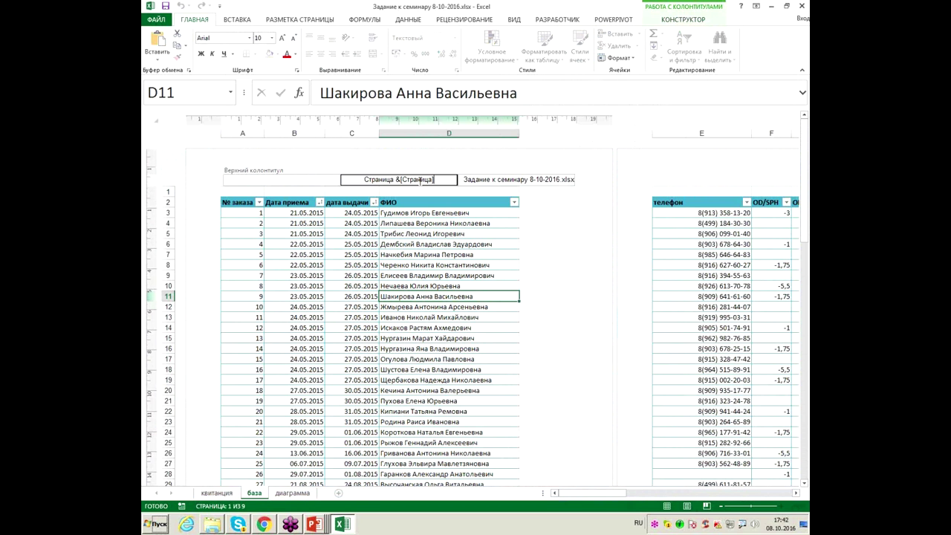
pyautogui.click(442, 185)
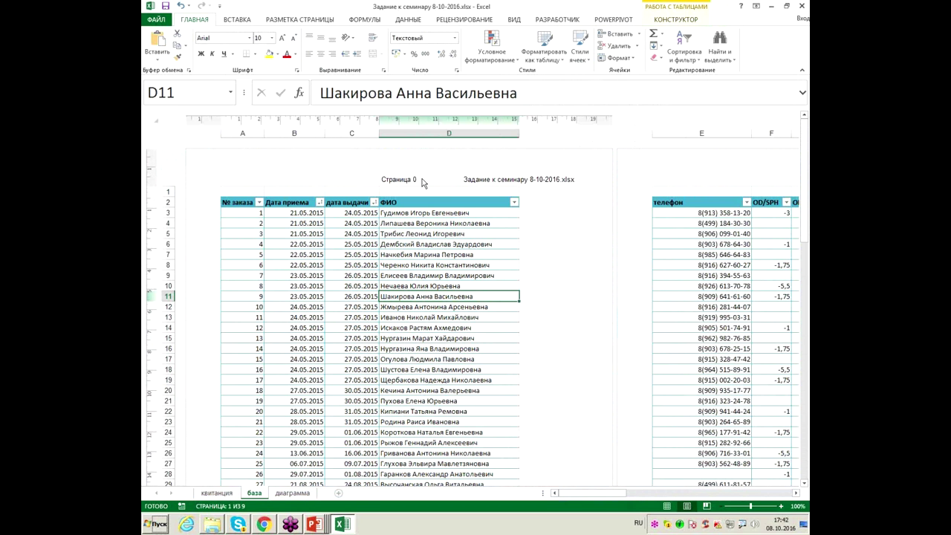
pyautogui.click(423, 182)
pyautogui.click(682, 19)
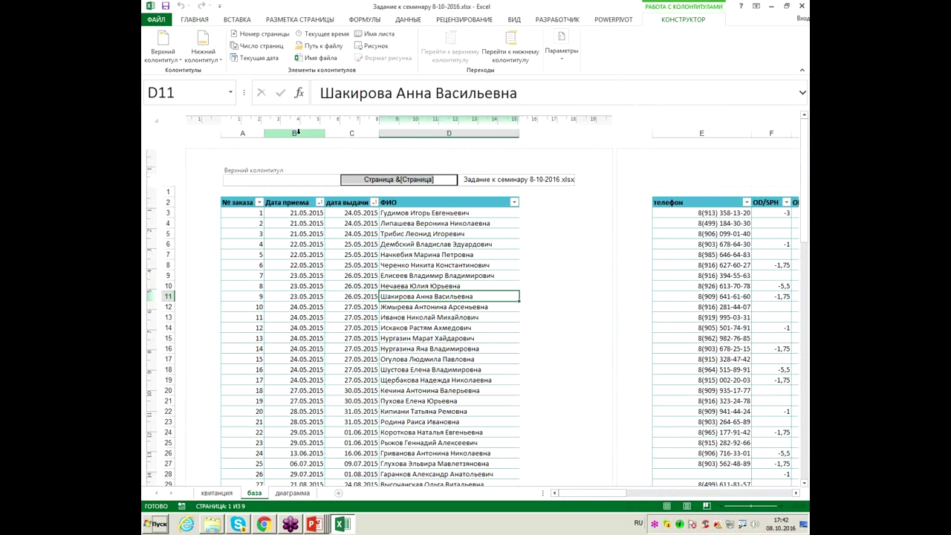
pyautogui.click(414, 265)
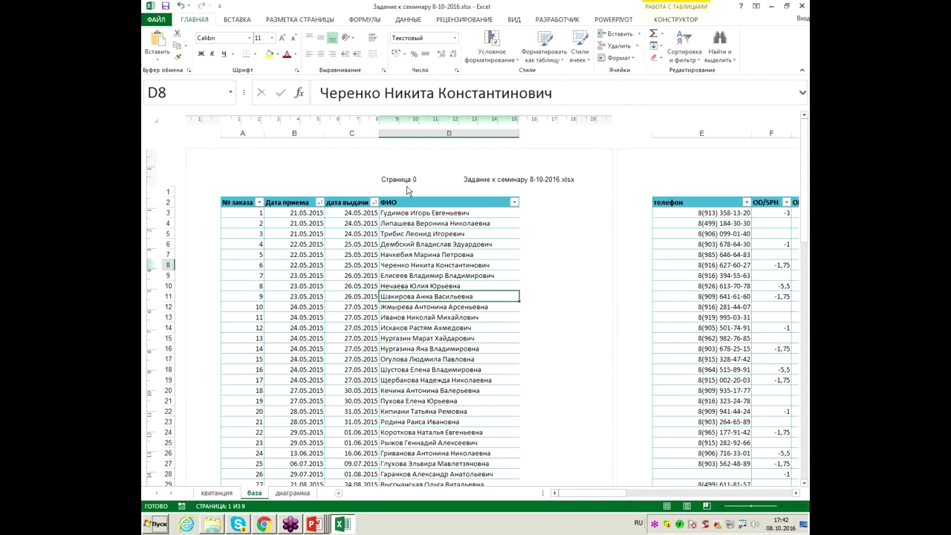
pyautogui.click(421, 182)
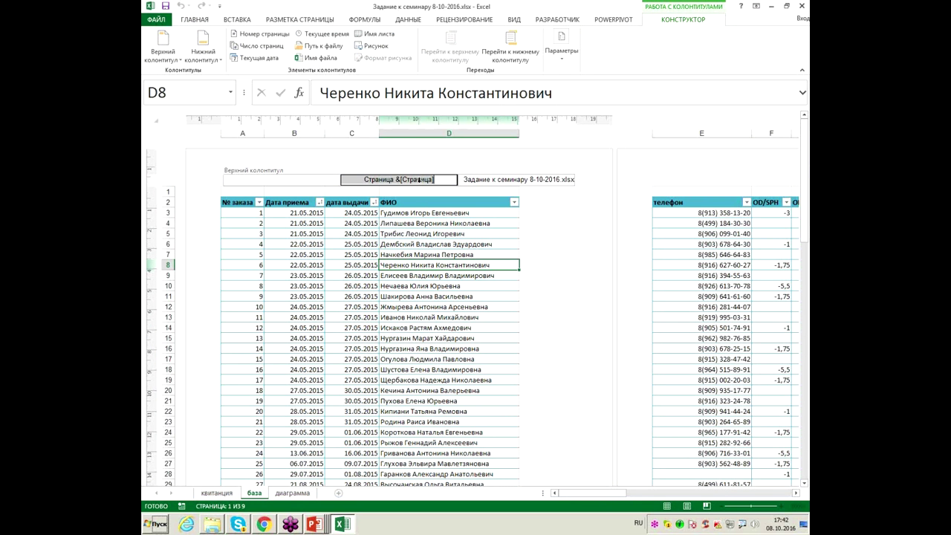
# Replace the centre header text with the Page Number field and review it in Normal and Page Layout views.
pyautogui.click(256, 34)
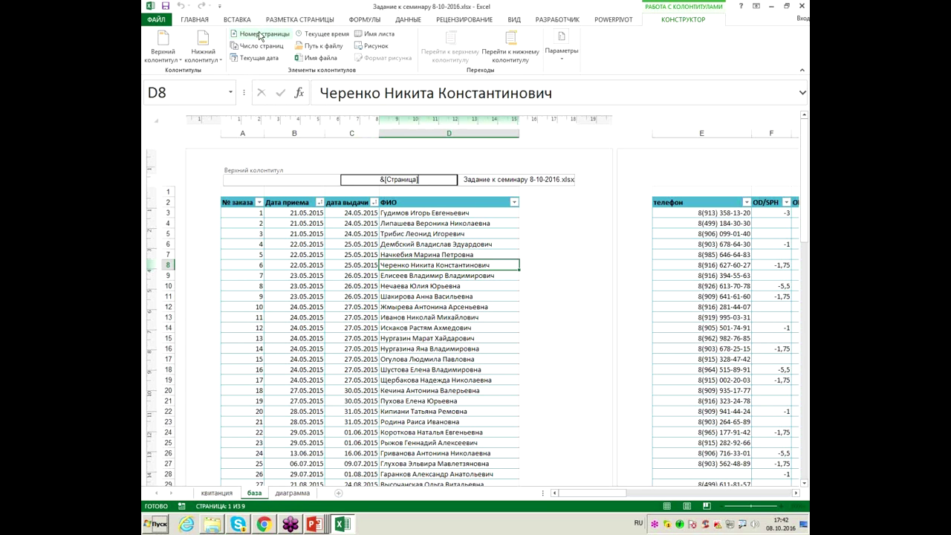
pyautogui.click(411, 294)
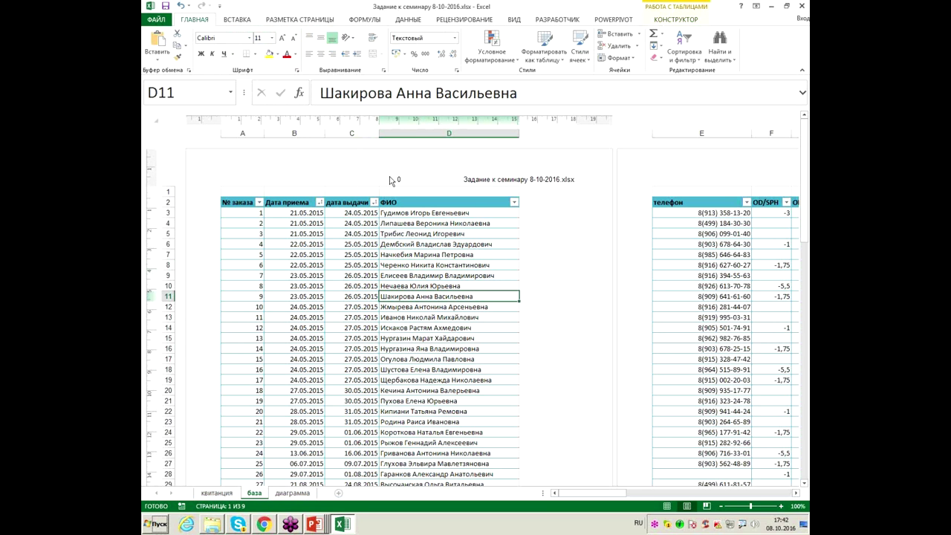
pyautogui.scroll(-7, 416, 275)
pyautogui.scroll(-3, 435, 275)
pyautogui.scroll(6, 435, 275)
pyautogui.scroll(4, 416, 245)
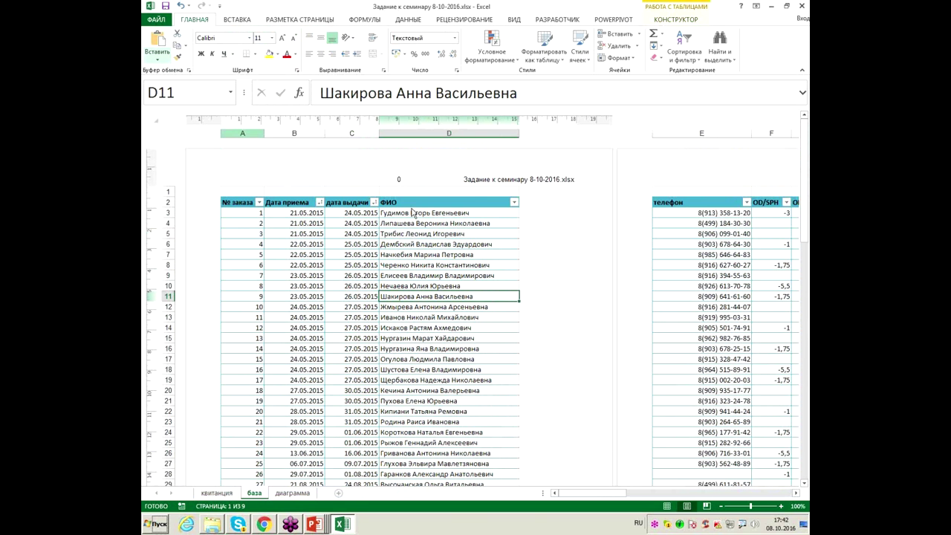
pyautogui.click(176, 8)
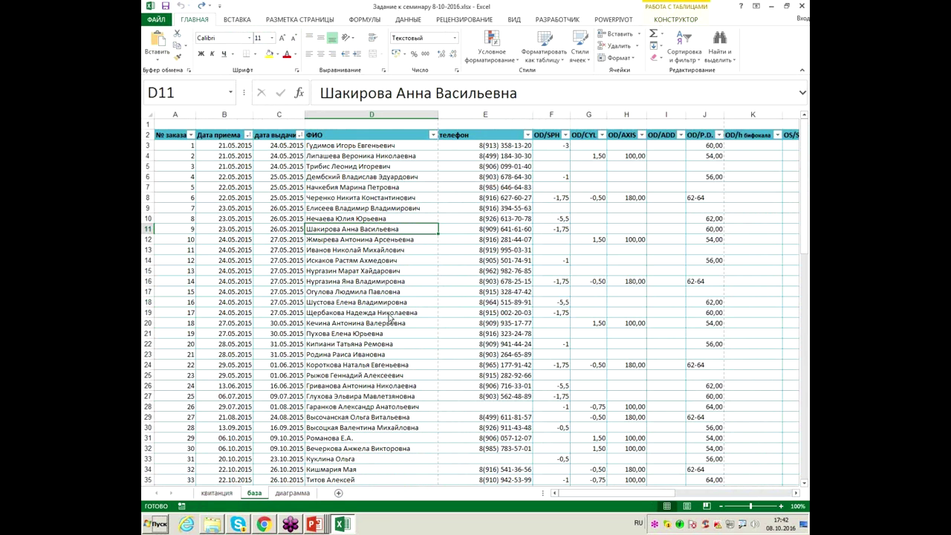
pyautogui.click(686, 505)
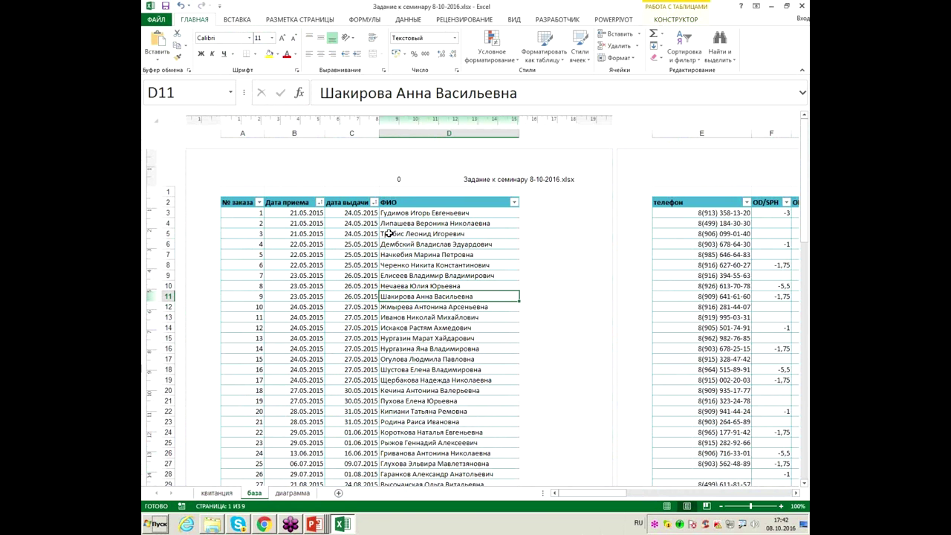
# Recheck the centre header contents, select cell D5, then go to the диаграмма sheet.
pyautogui.click(413, 181)
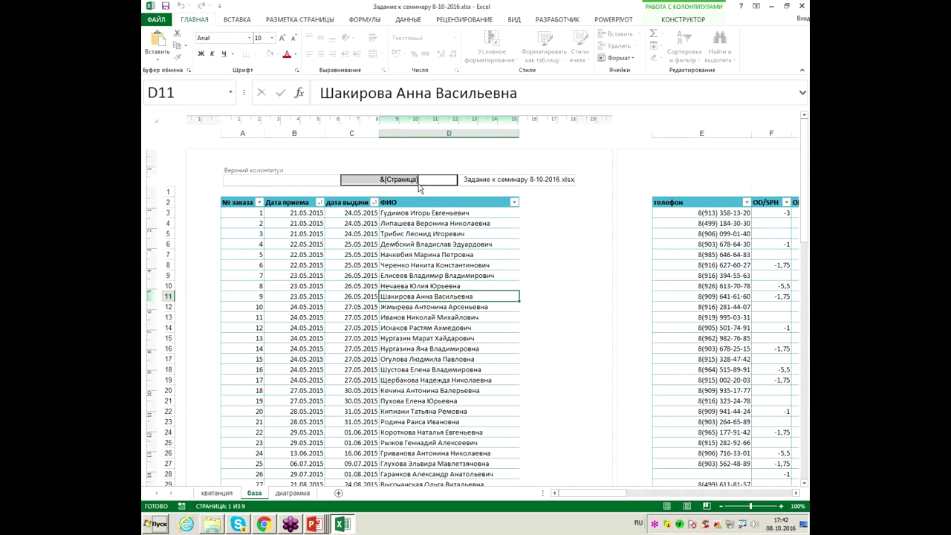
pyautogui.click(400, 244)
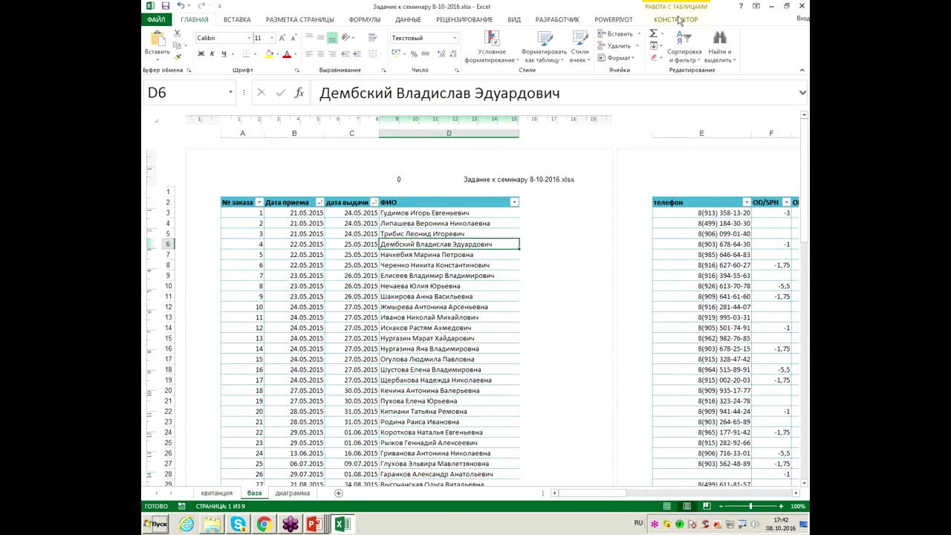
pyautogui.click(427, 179)
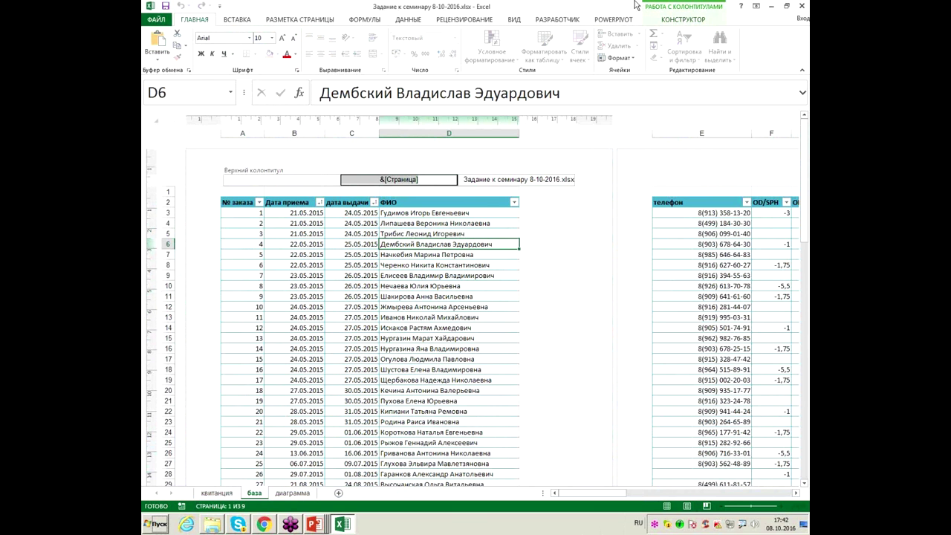
pyautogui.click(678, 21)
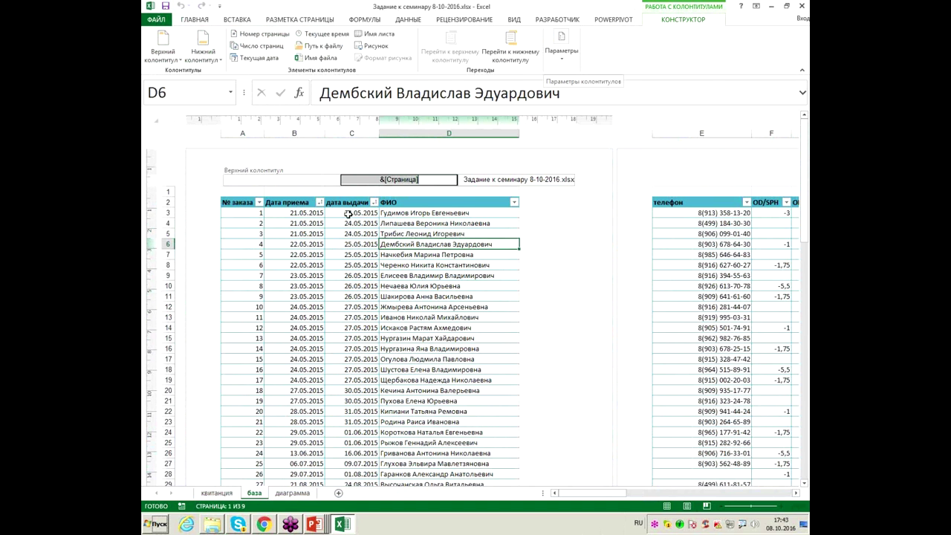
pyautogui.click(399, 230)
pyautogui.click(384, 232)
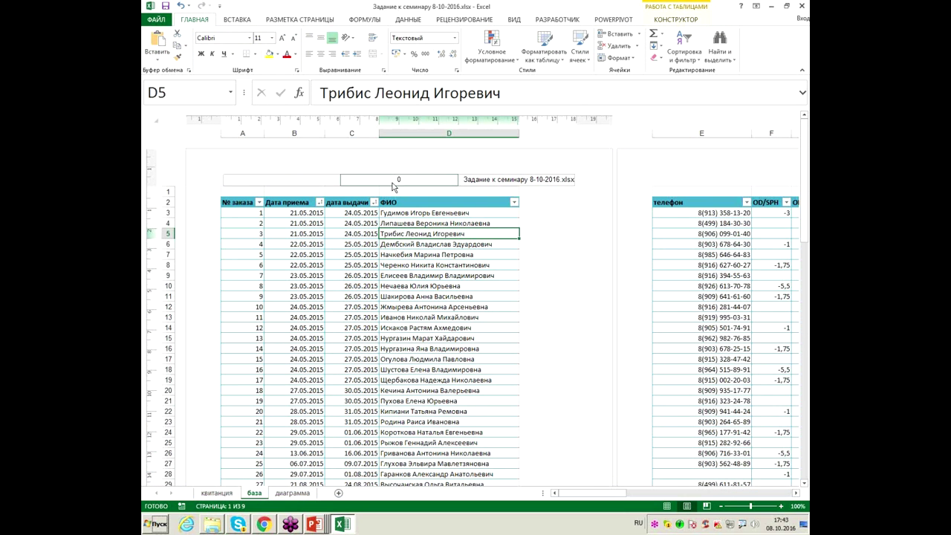
pyautogui.click(292, 493)
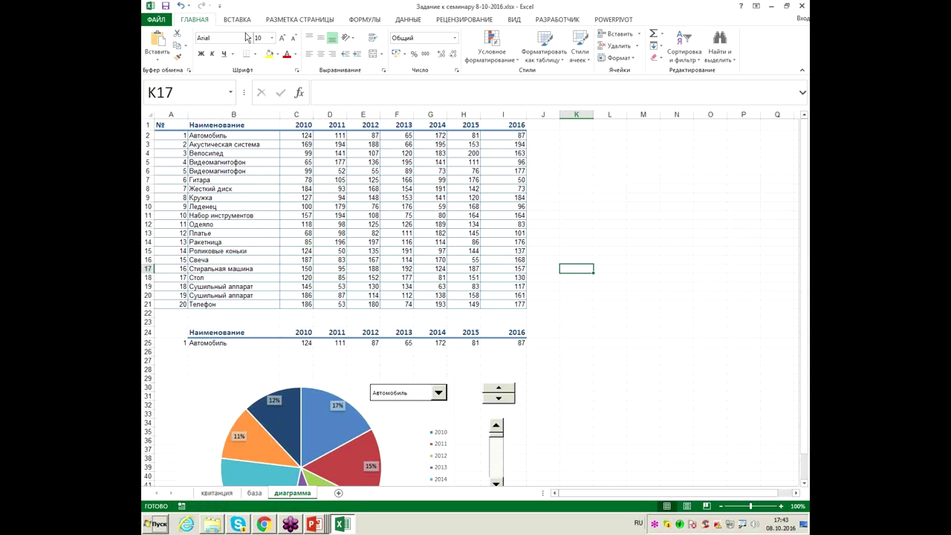
# Launch the Page Setup dialog from the Page Layout ribbon for the диаграмма sheet.
pyautogui.click(297, 23)
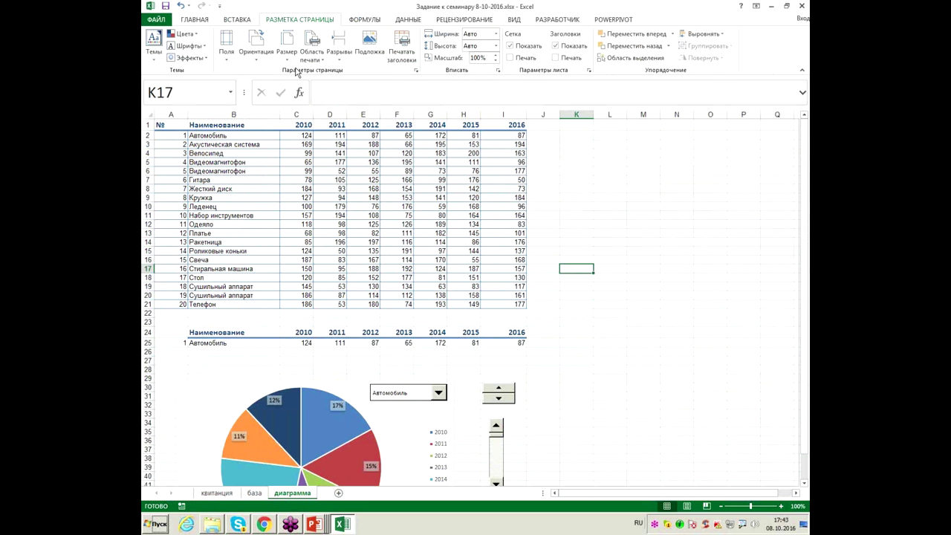
pyautogui.click(415, 70)
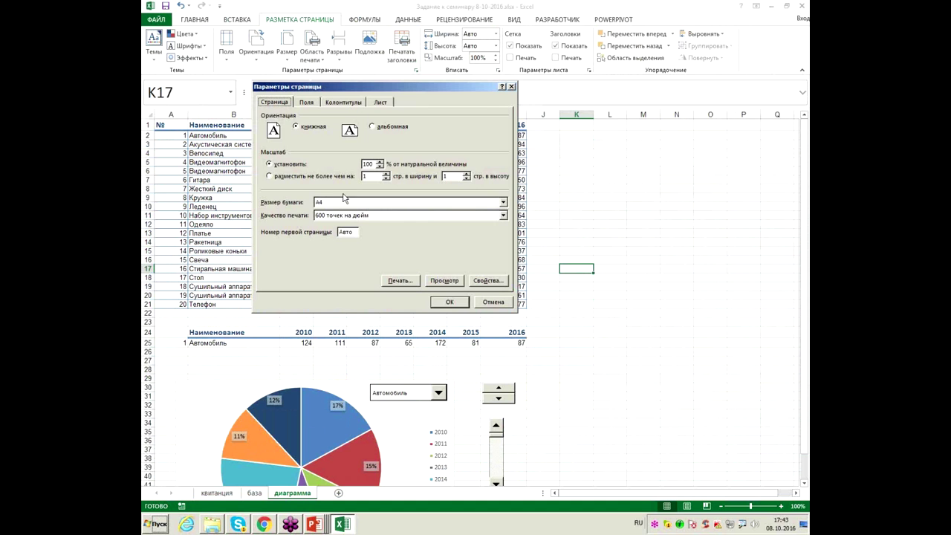
# Choose the 'Страница 1; Задание к семинару…' preset in the Header/Footer header list.
pyautogui.click(343, 104)
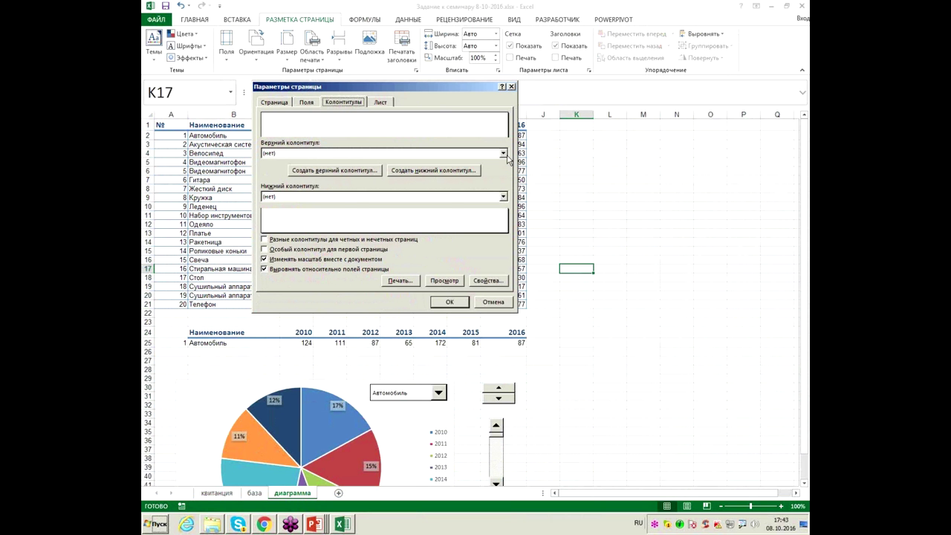
pyautogui.click(503, 154)
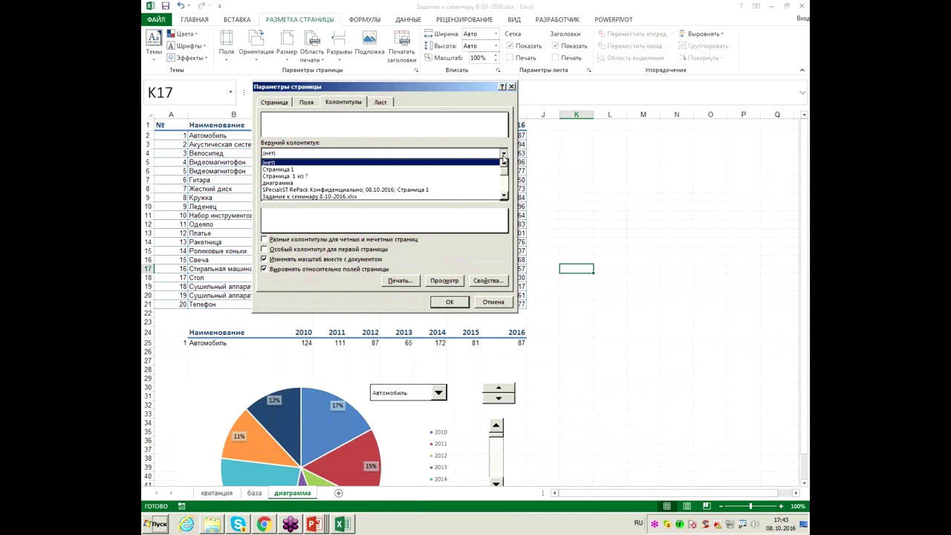
pyautogui.moveTo(503, 173); pyautogui.dragTo(504, 204)
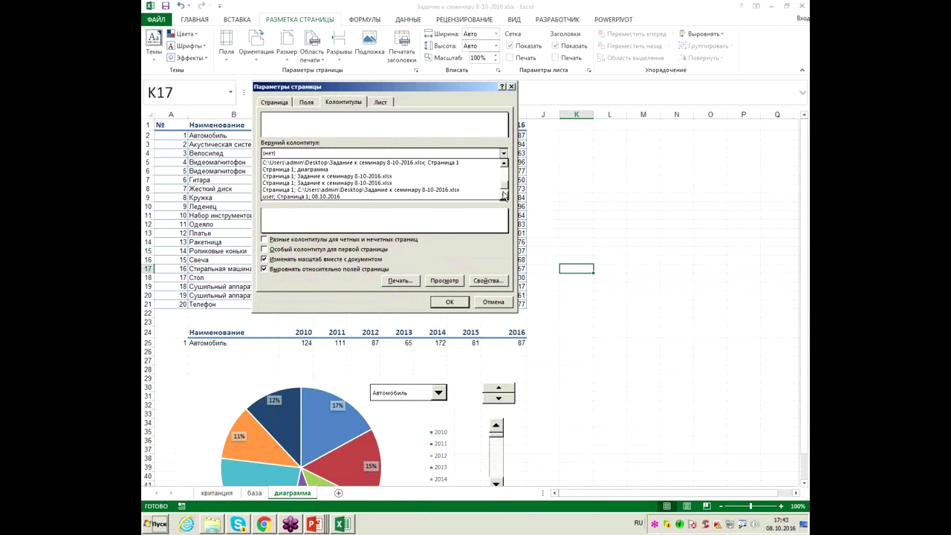
pyautogui.scroll(2, 503, 193)
pyautogui.scroll(-2, 502, 197)
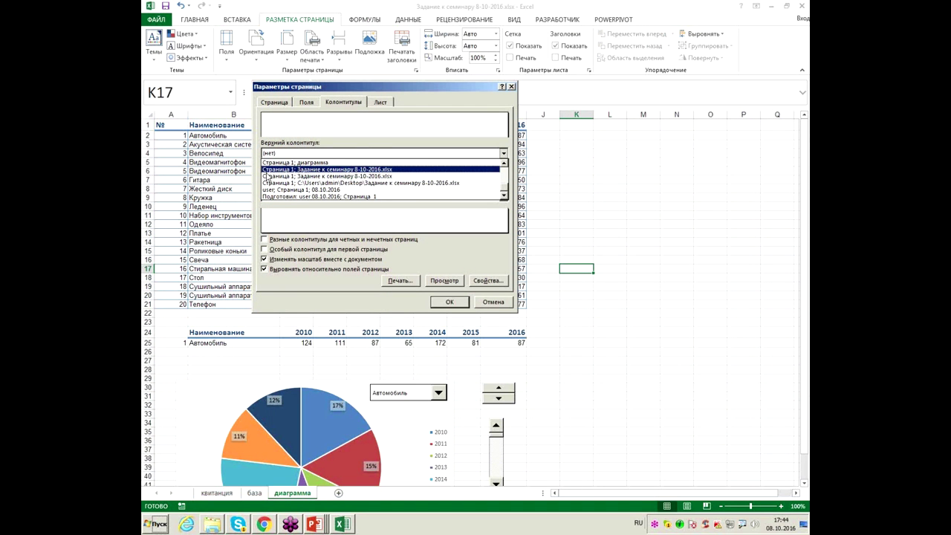
pyautogui.click(334, 170)
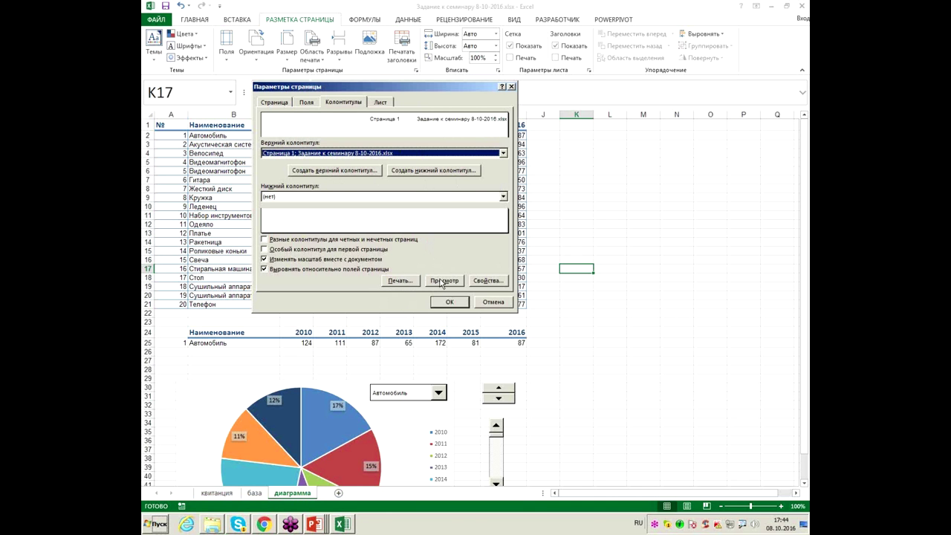
# Review the printer's document properties, keeping portrait orientation, and close them.
pyautogui.click(488, 281)
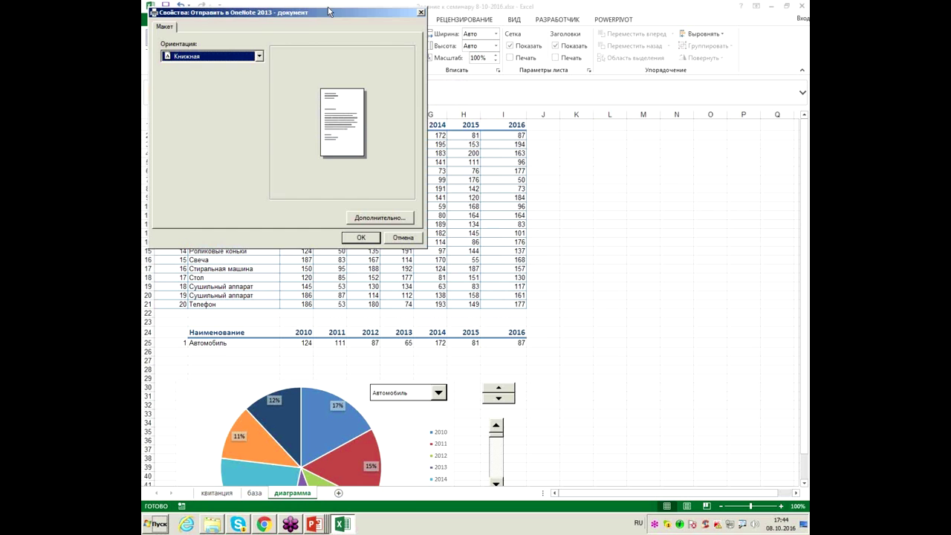
pyautogui.moveTo(326, 10); pyautogui.dragTo(593, 101)
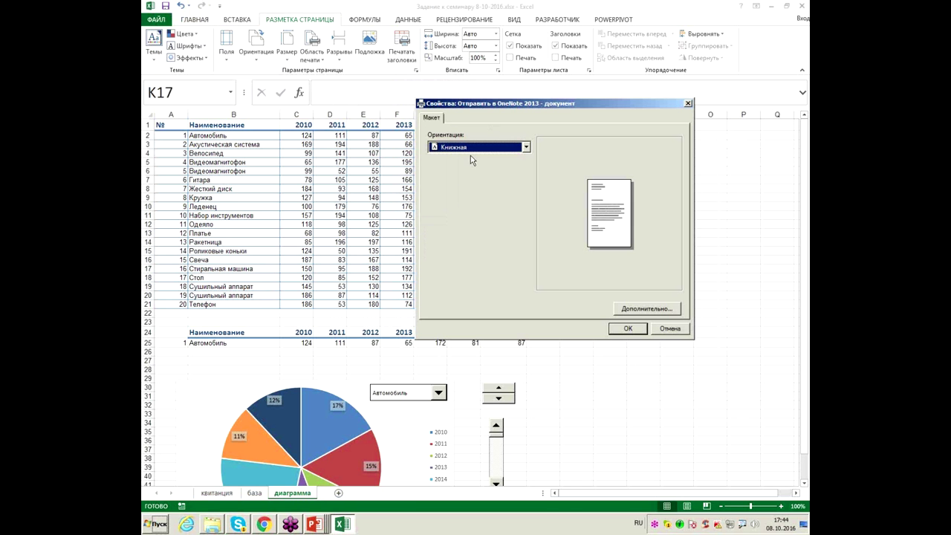
pyautogui.click(525, 152)
pyautogui.click(522, 158)
pyautogui.click(634, 310)
pyautogui.click(670, 128)
pyautogui.click(688, 102)
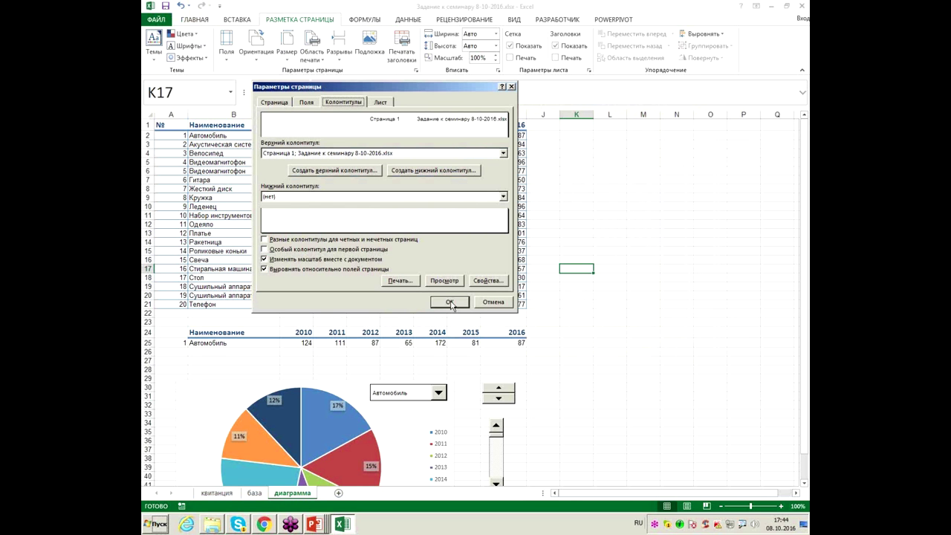
# Glance over the Margins and Page settings, close Page Setup and select cell G19.
pyautogui.click(305, 102)
pyautogui.click(273, 102)
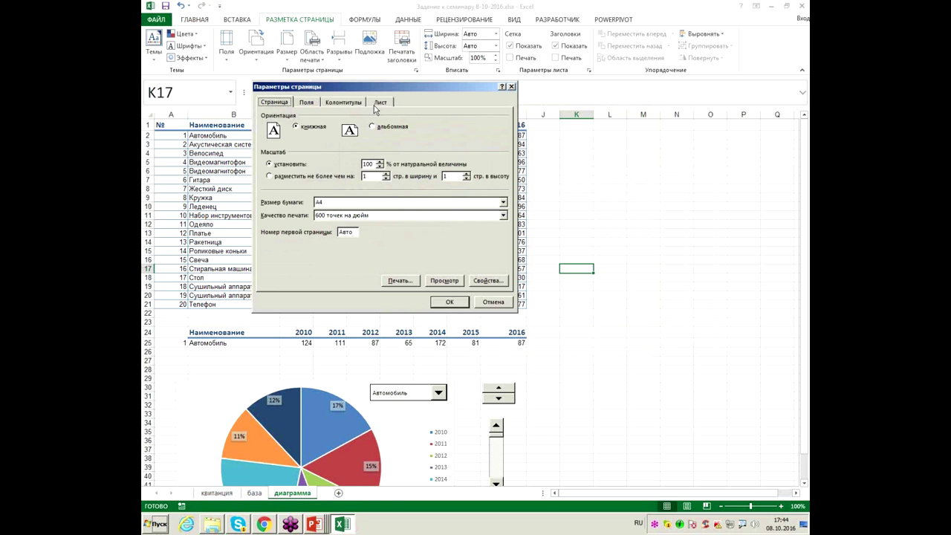
pyautogui.click(342, 103)
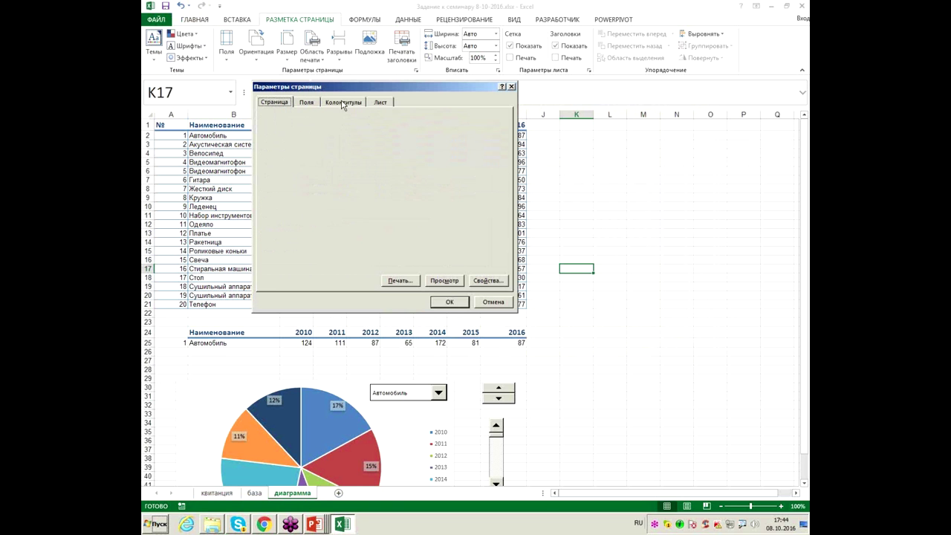
pyautogui.click(511, 87)
pyautogui.click(442, 286)
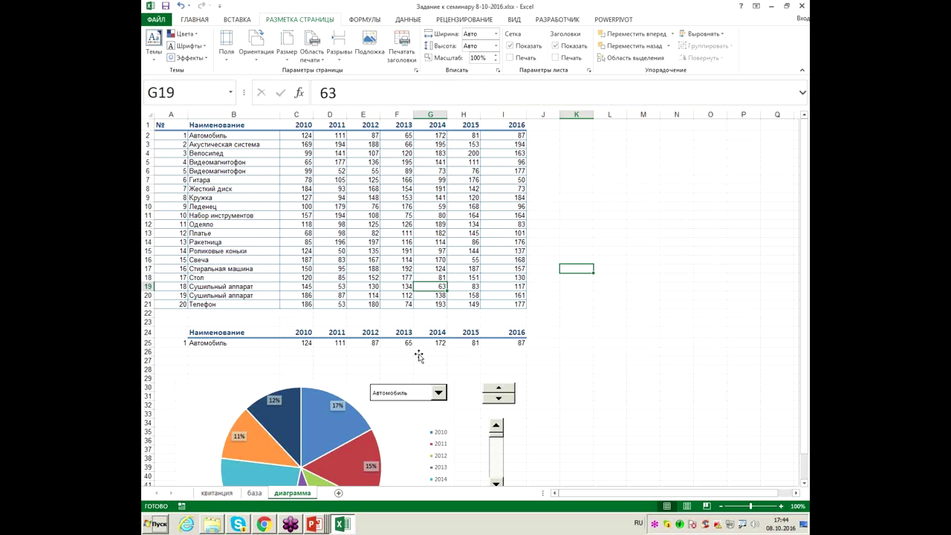
# Switch to the база sheet and inspect its centre header showing page number and file name.
pyautogui.click(252, 497)
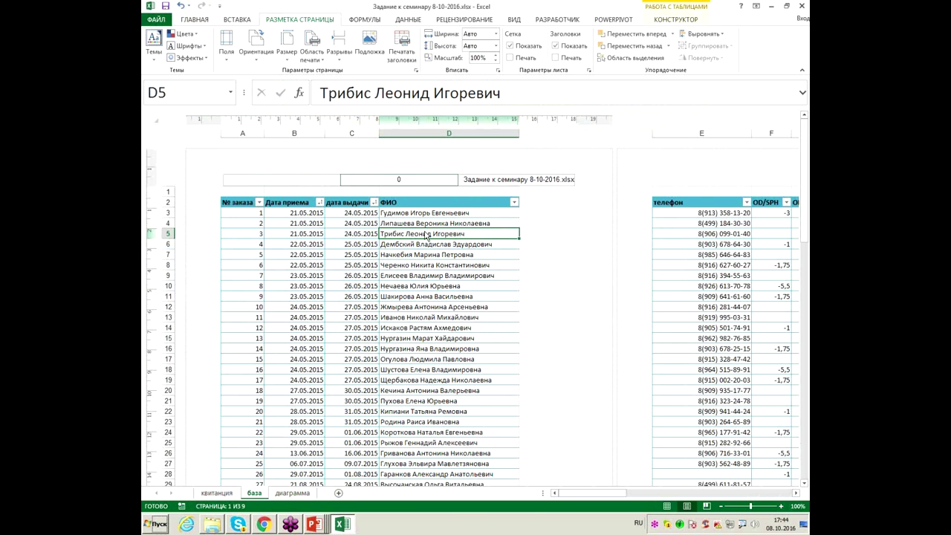
pyautogui.click(400, 178)
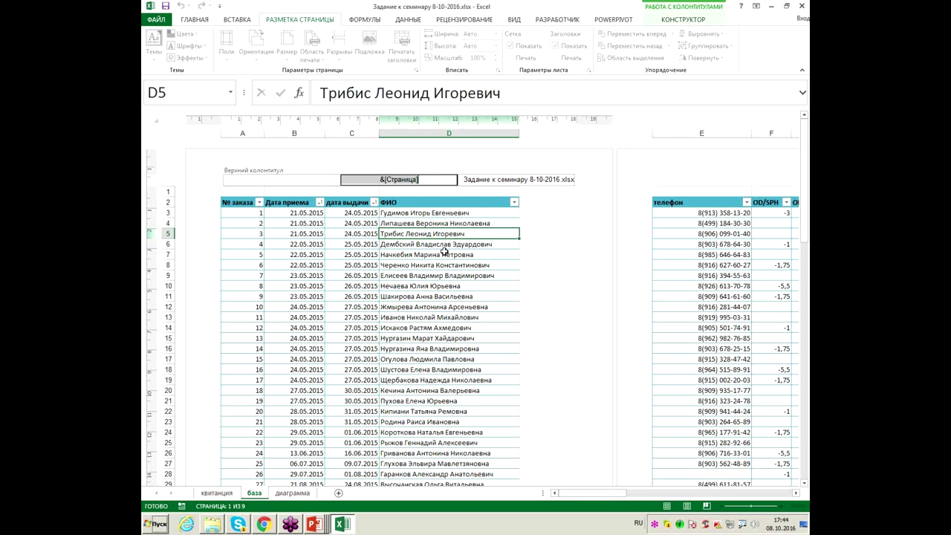
pyautogui.click(388, 265)
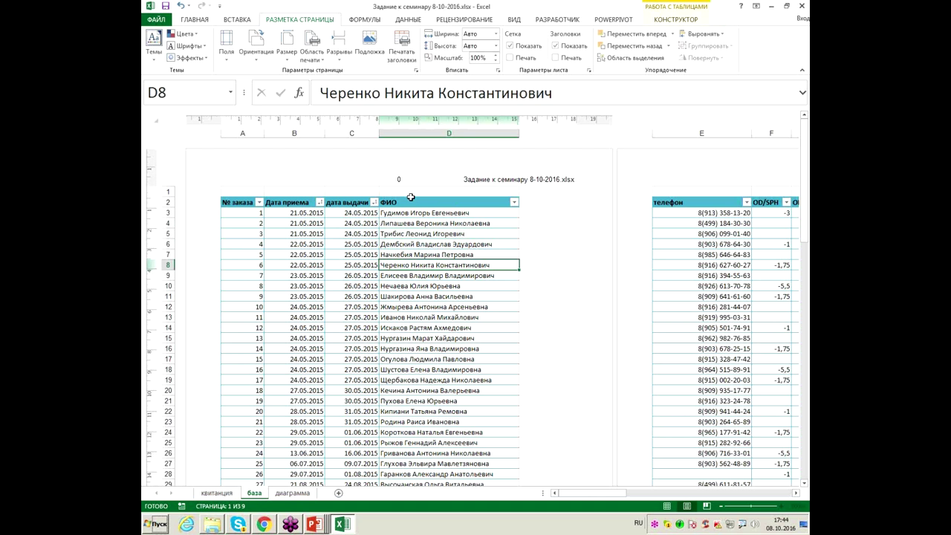
pyautogui.click(424, 254)
pyautogui.click(410, 186)
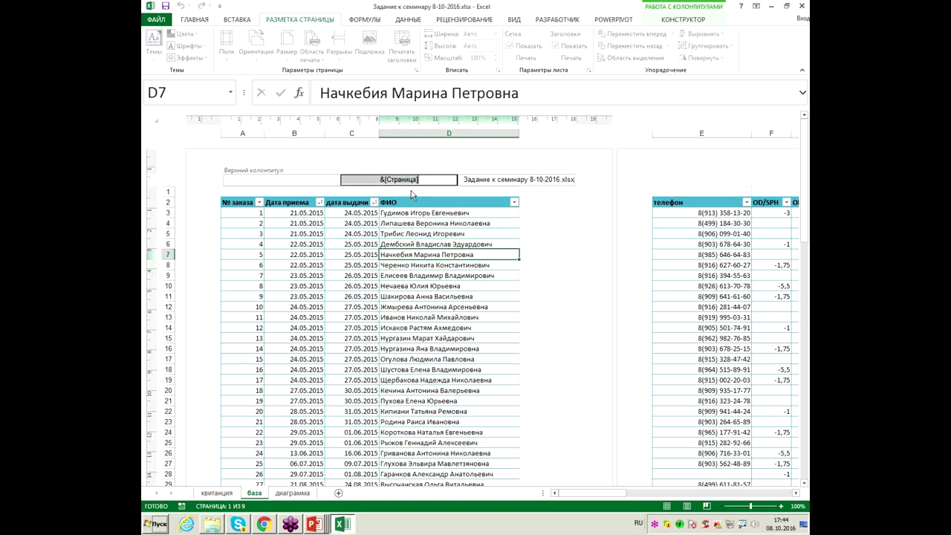
pyautogui.click(412, 275)
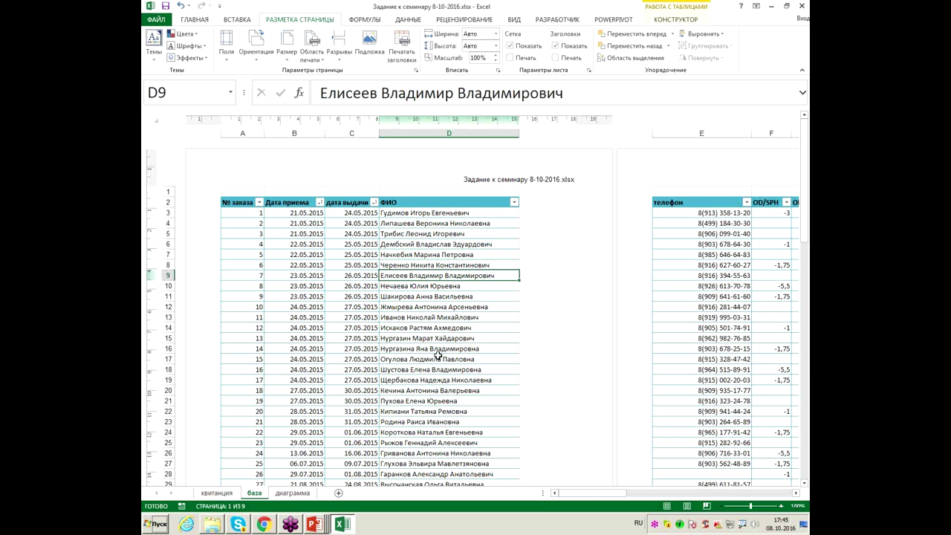
# Leave header editing on the база sheet and close the workbook.
pyautogui.scroll(-7, 429, 301)
pyautogui.scroll(-5, 429, 301)
pyautogui.scroll(8, 425, 305)
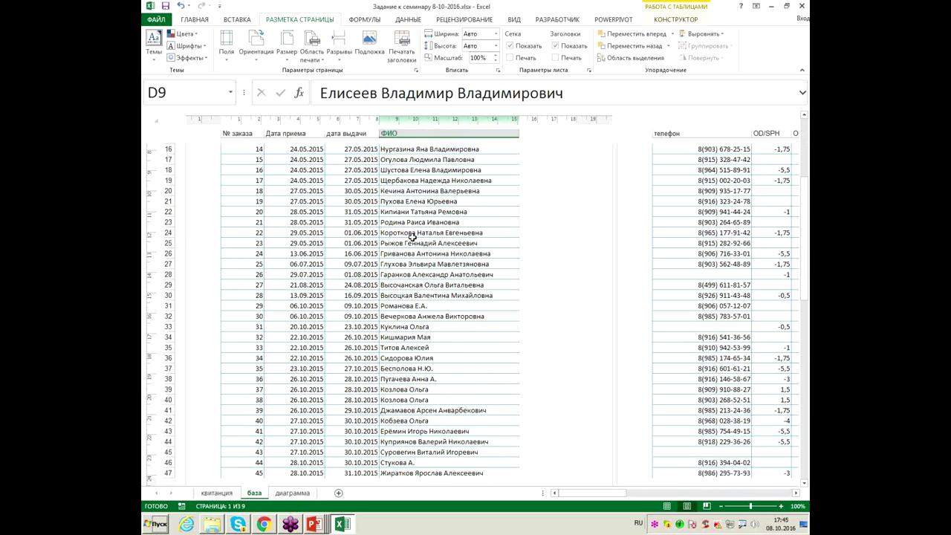
pyautogui.scroll(6, 407, 206)
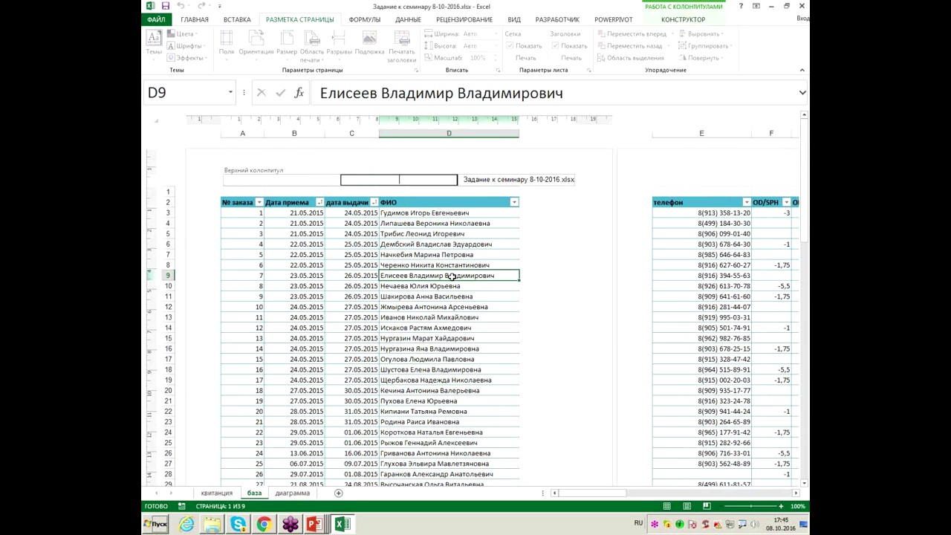
pyautogui.click(432, 305)
pyautogui.click(801, 7)
# Save changes, then reopen Задание к семинару 8-10-2016.xlsx from the Desktop.
pyautogui.click(433, 282)
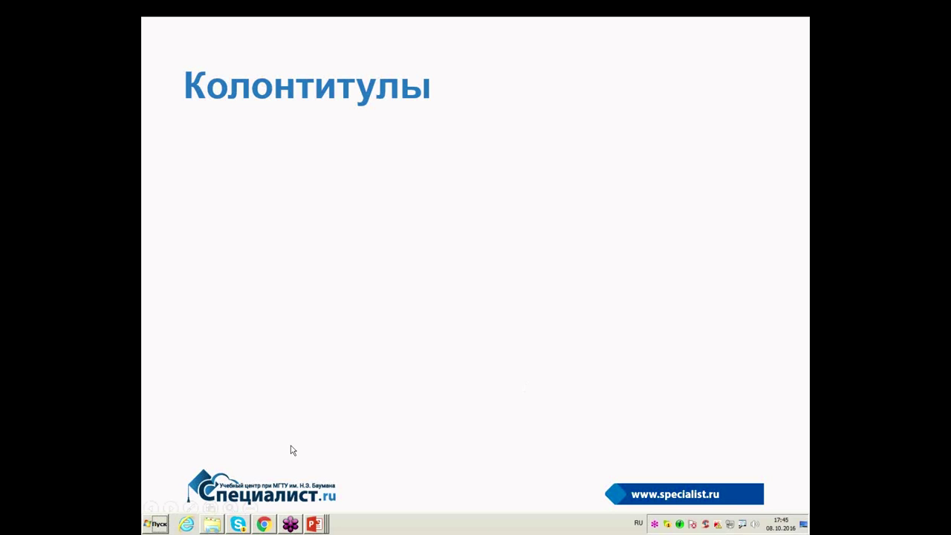
pyautogui.click(212, 524)
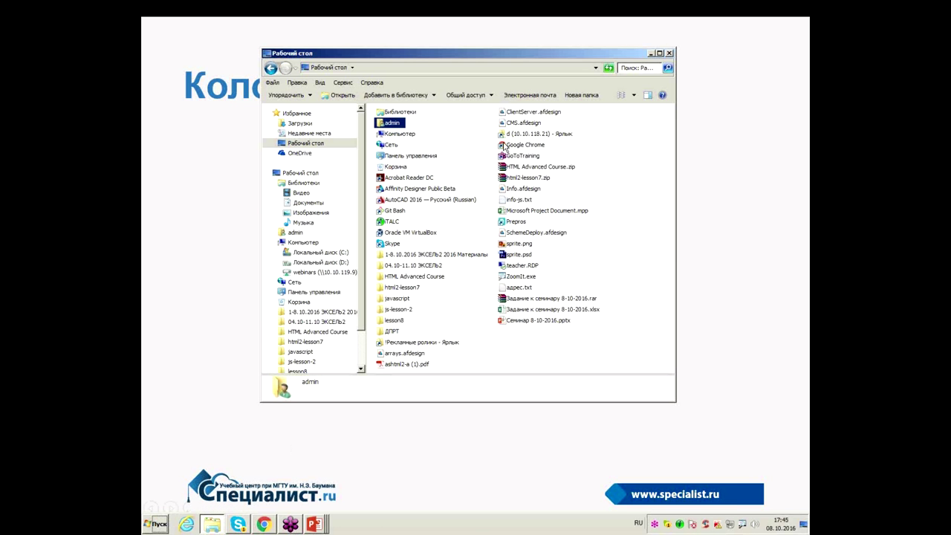
pyautogui.doubleClick(519, 309)
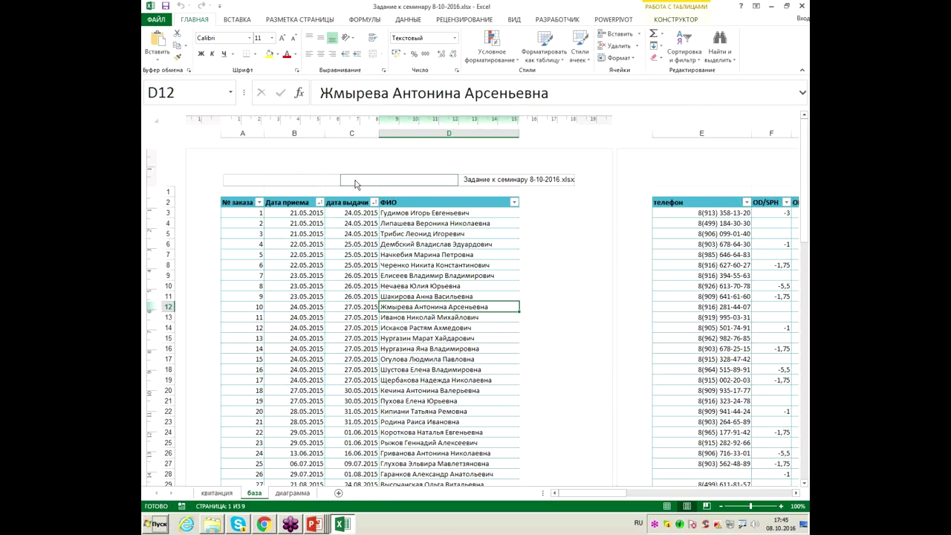
# Edit the база centre header to show the page number and check it on page 2.
pyautogui.click(357, 182)
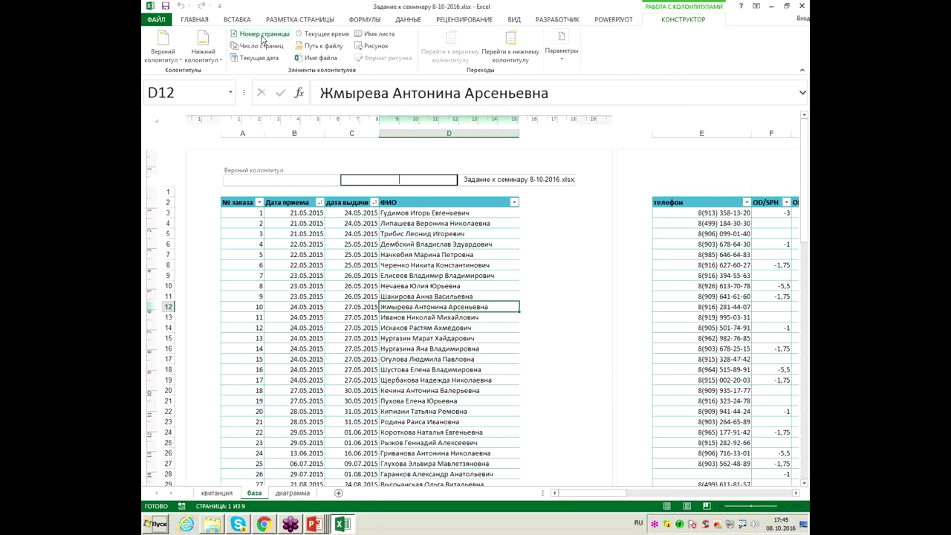
pyautogui.click(397, 266)
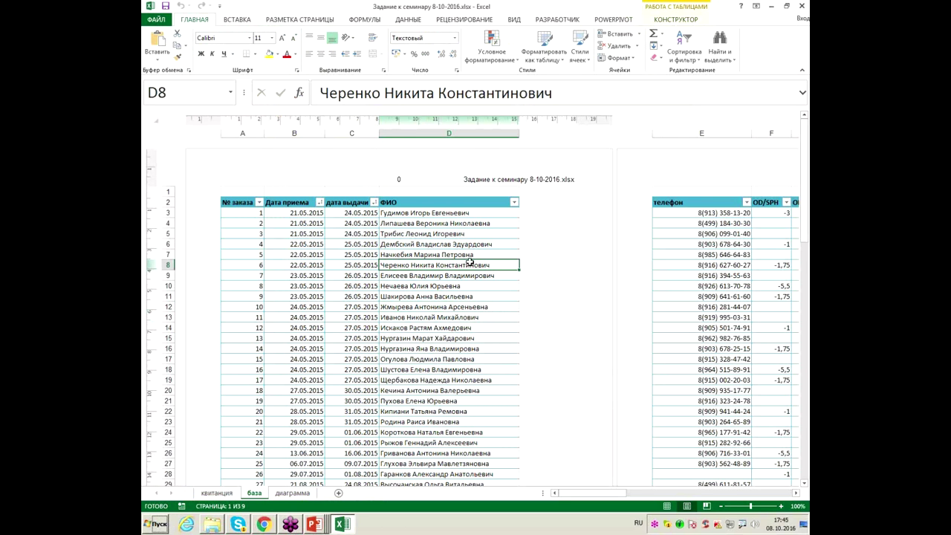
pyautogui.scroll(-2, 391, 290)
pyautogui.scroll(-5, 392, 290)
pyautogui.scroll(-2, 391, 289)
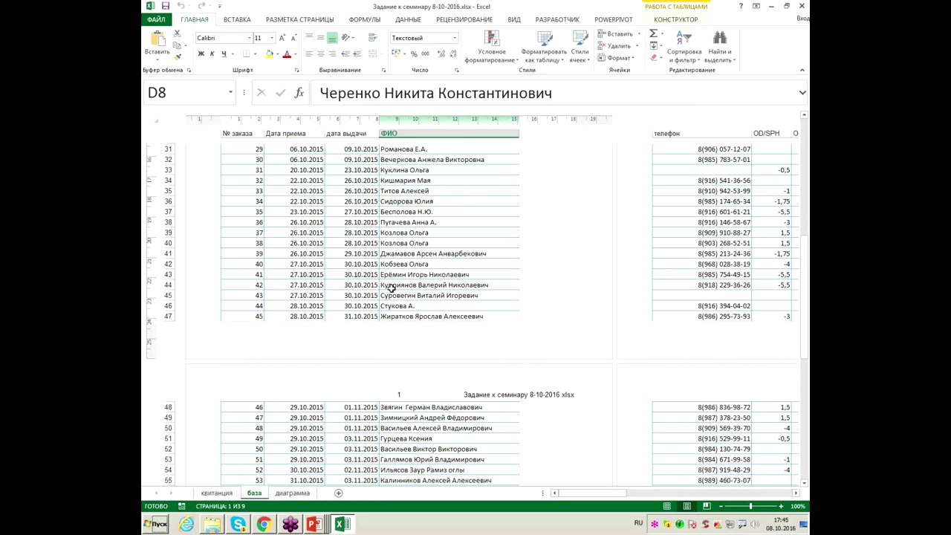
pyautogui.scroll(-5, 391, 289)
pyautogui.scroll(8, 391, 286)
pyautogui.scroll(2, 379, 268)
pyautogui.scroll(5, 371, 237)
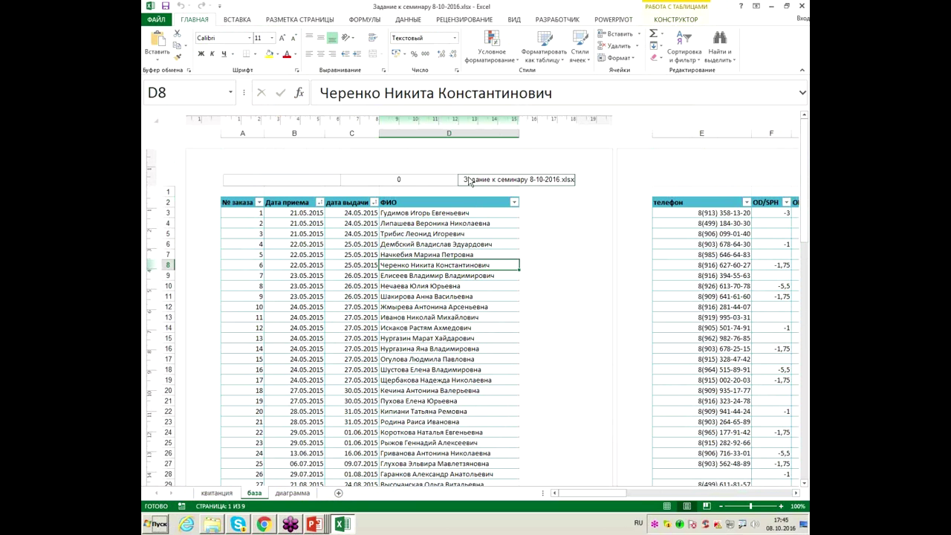
# Select cells D5, D3 and D7 on the база sheet.
pyautogui.click(429, 232)
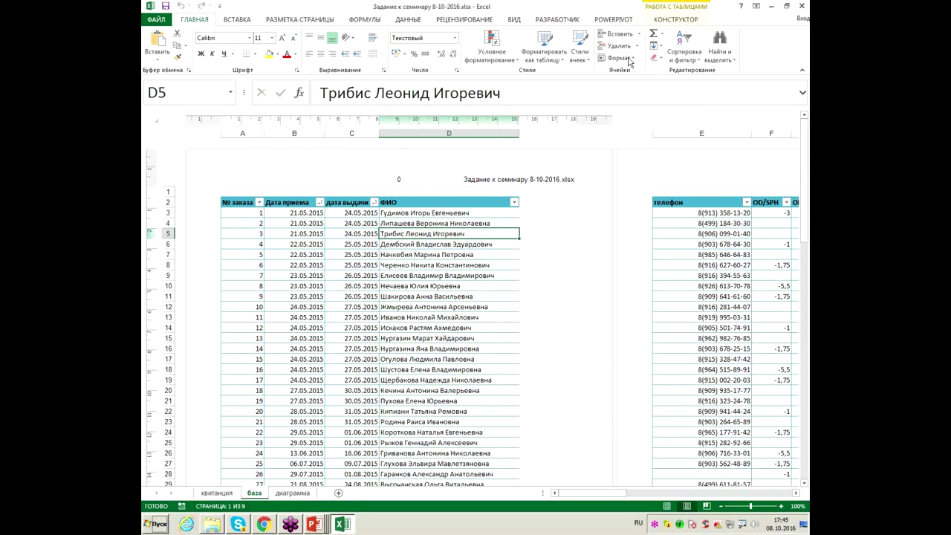
pyautogui.click(429, 214)
pyautogui.click(432, 256)
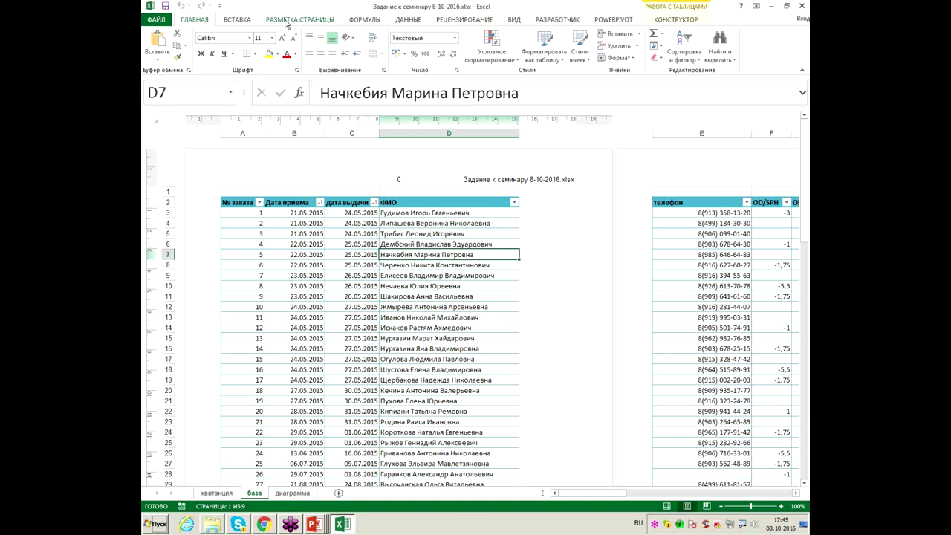
pyautogui.click(246, 22)
# Pass through the квитанция sheet to the диаграмма sheet with the pie chart.
pyautogui.click(721, 58)
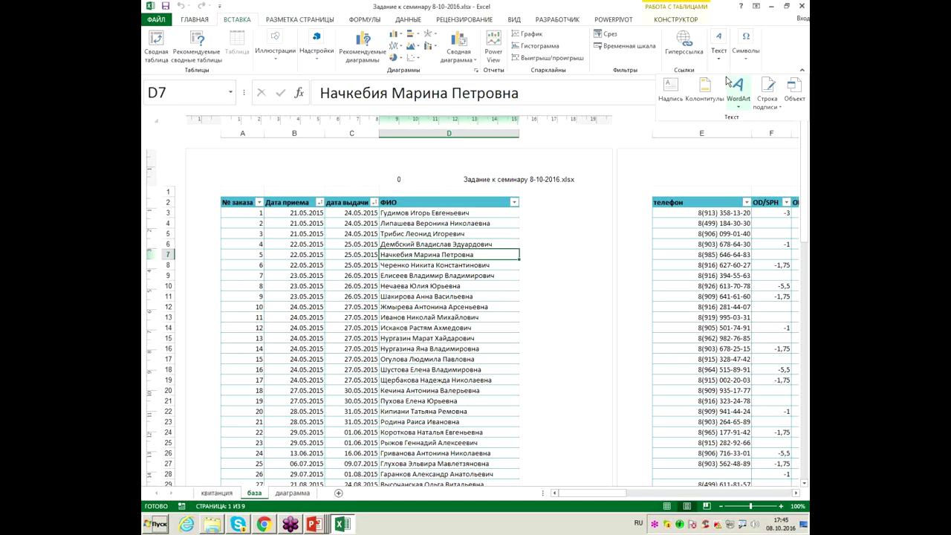
pyautogui.click(298, 21)
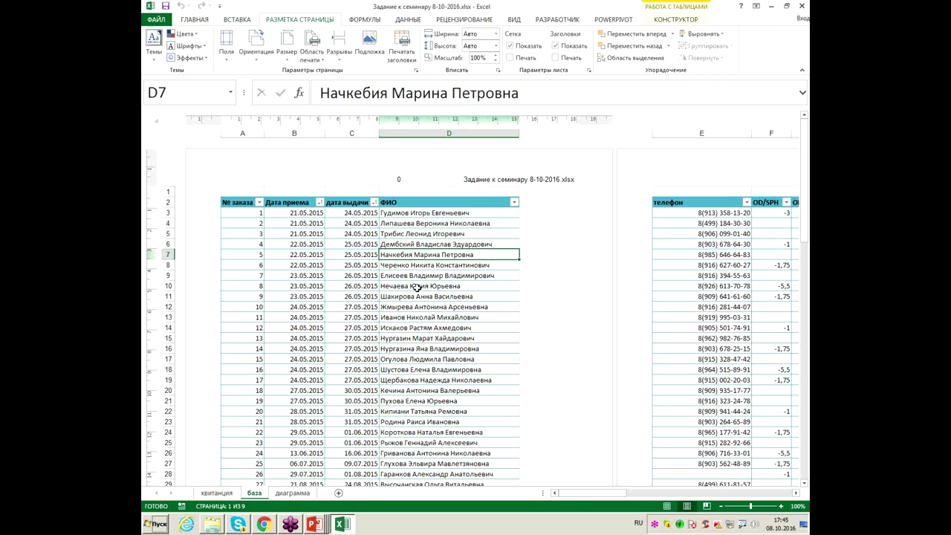
pyautogui.click(217, 493)
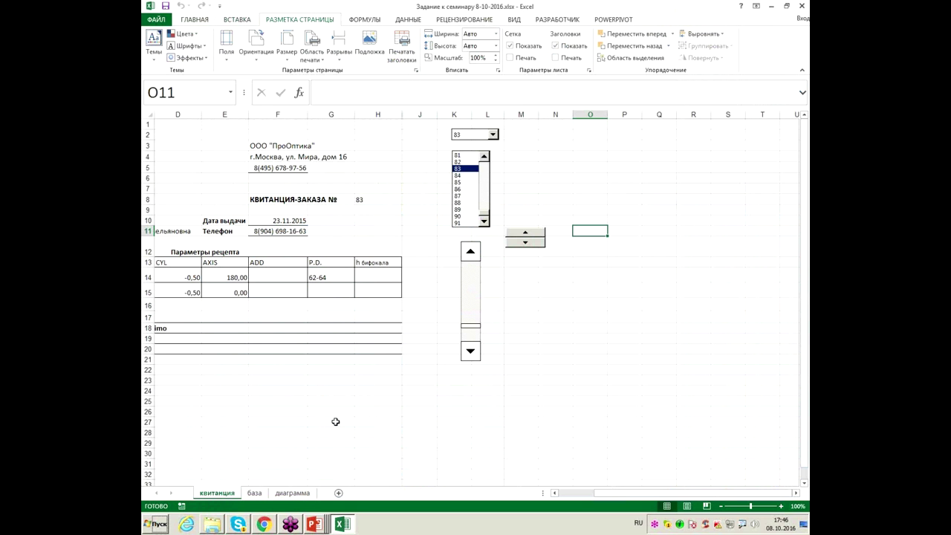
pyautogui.click(293, 493)
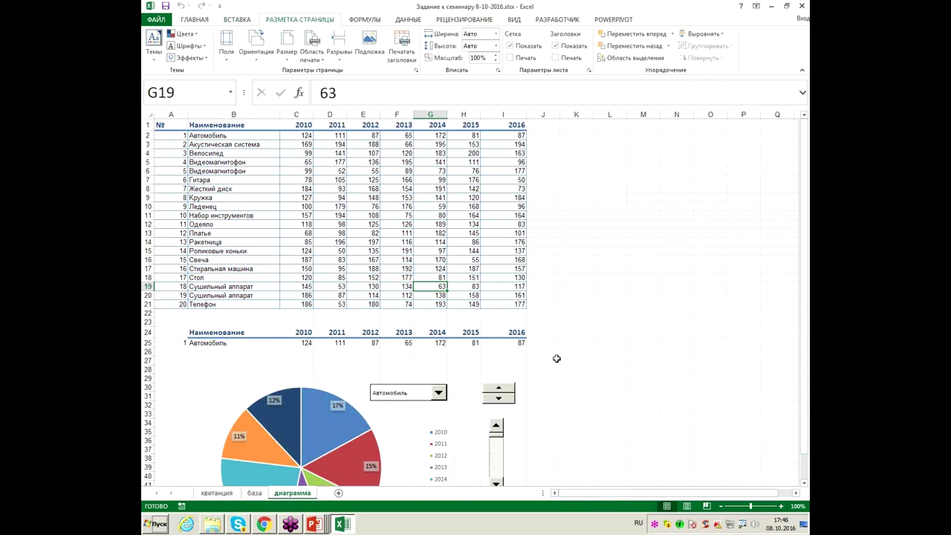
# Show the диаграмма sheet in Page Layout view as printed pages.
pyautogui.click(513, 20)
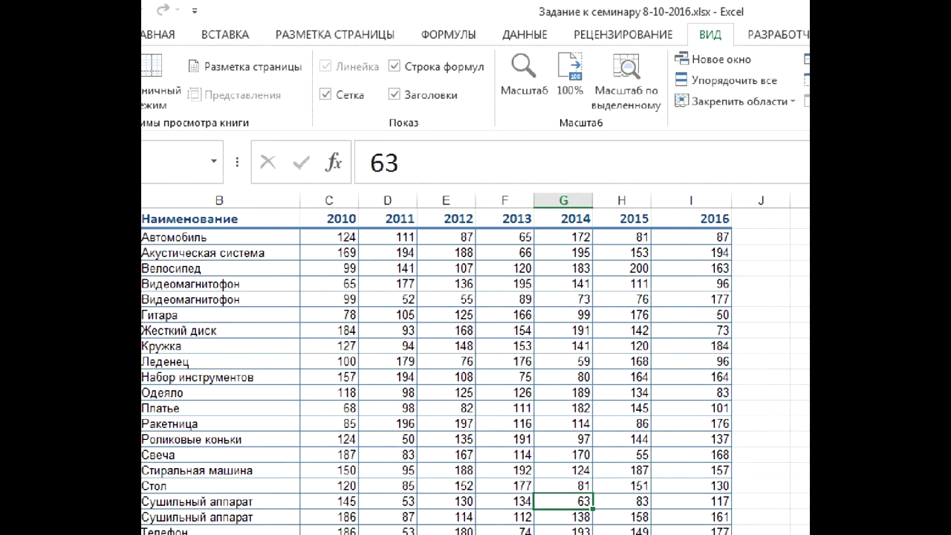
pyautogui.moveTo(687, 20); pyautogui.dragTo(751, 50)
pyautogui.moveTo(173, 52); pyautogui.dragTo(320, 84)
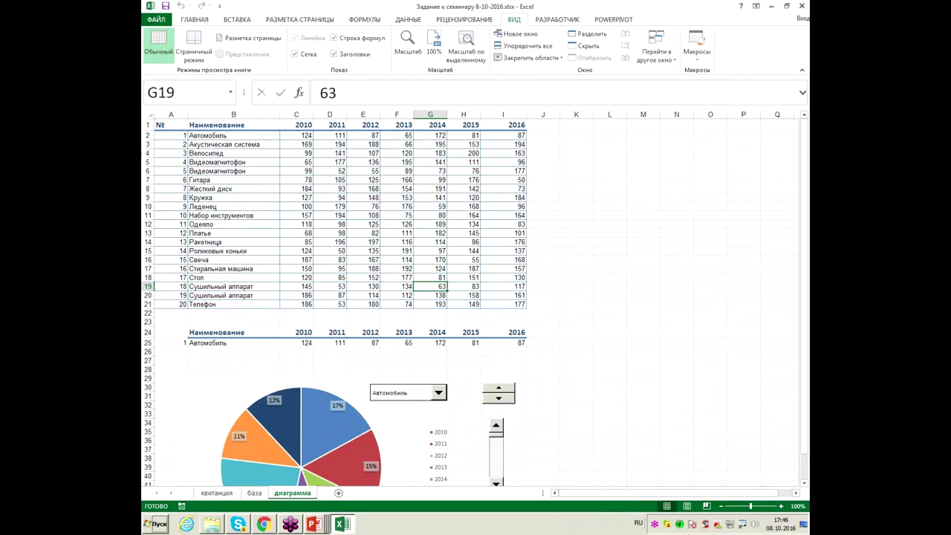
pyautogui.click(685, 505)
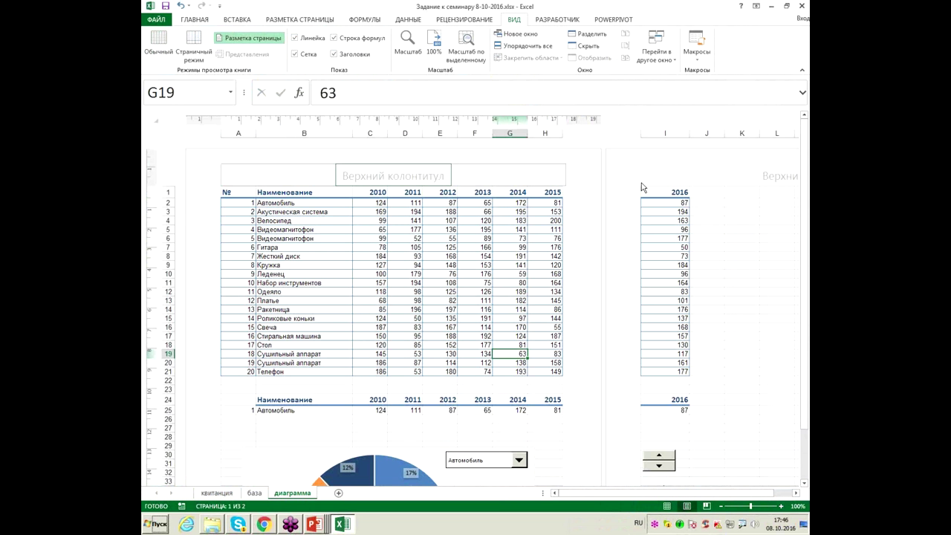
# Build a centre footer 'Стр. [page number] из [page count]' reading 'Стр. 1 из 2'.
pyautogui.scroll(-3, 643, 188)
pyautogui.scroll(-8, 519, 232)
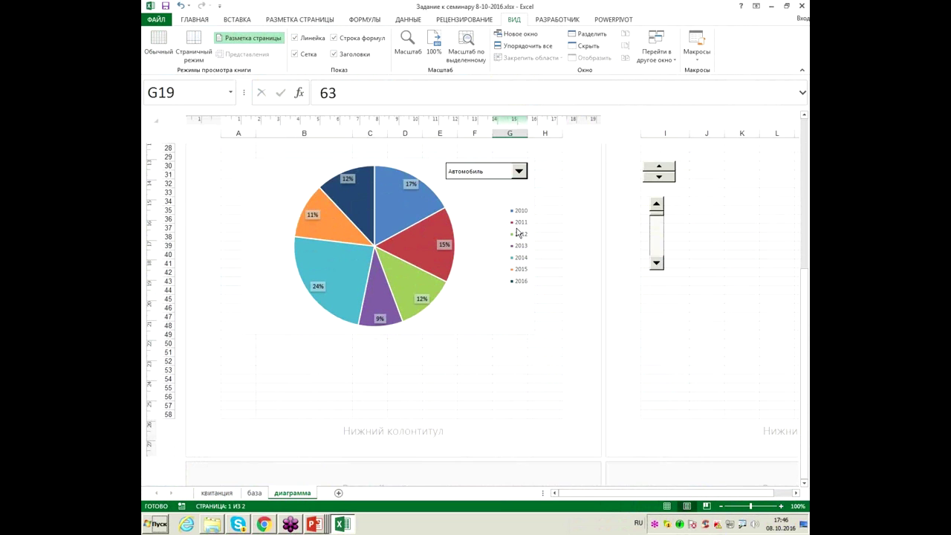
pyautogui.scroll(-2, 517, 224)
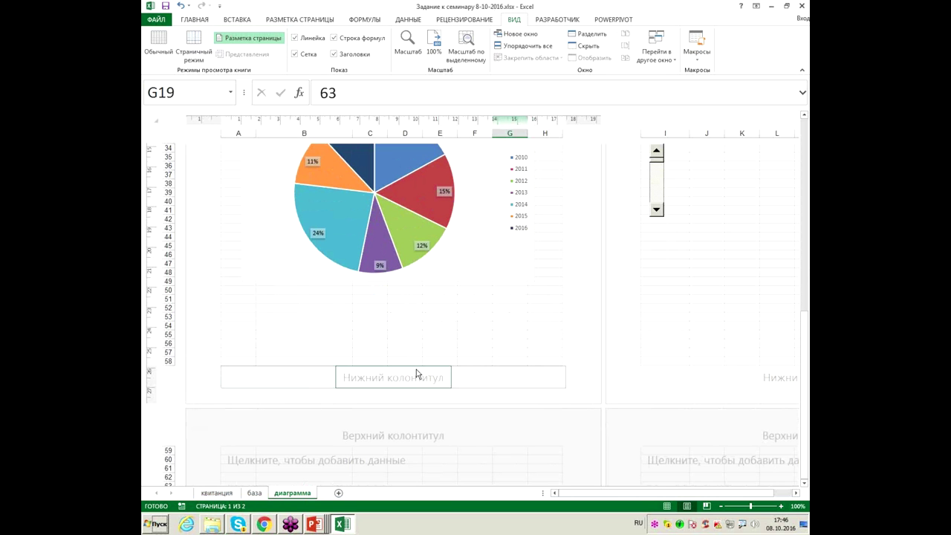
pyautogui.click(397, 376)
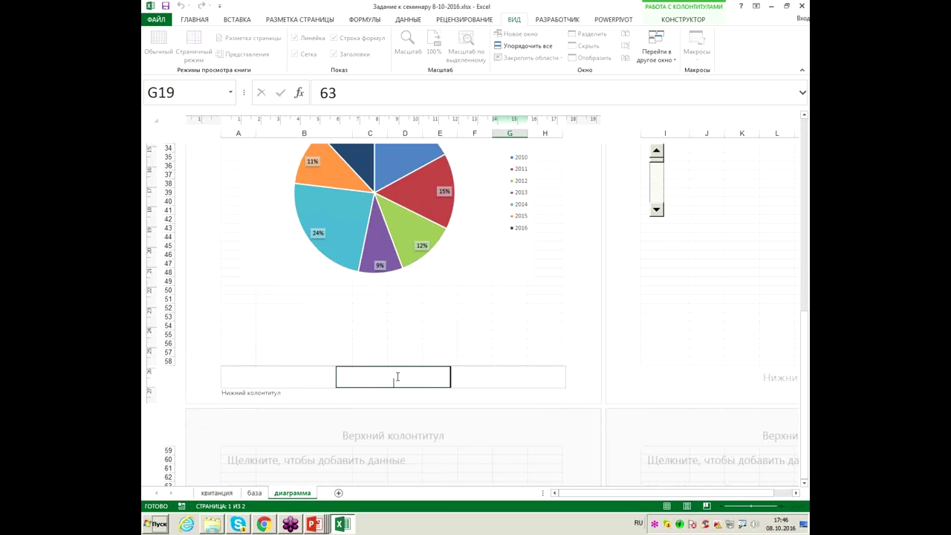
pyautogui.click(681, 20)
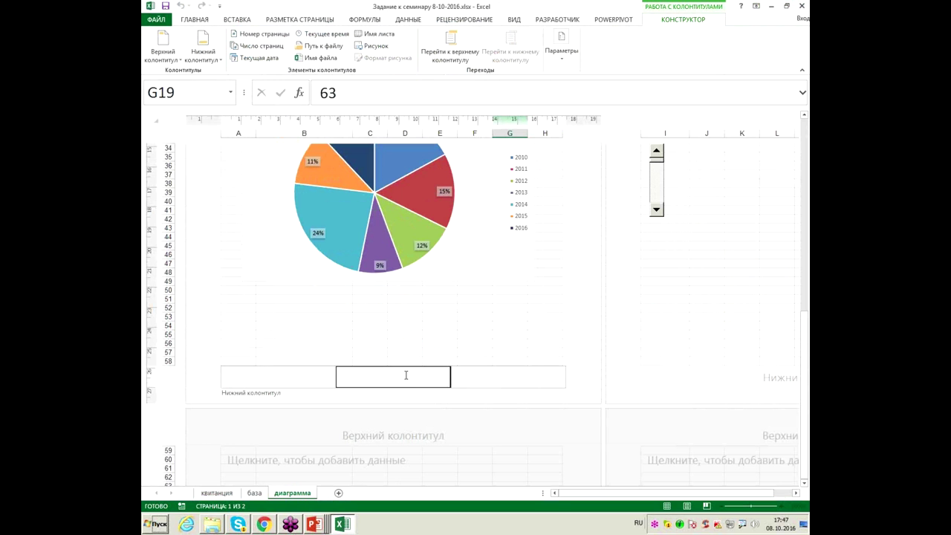
pyautogui.write('сТр')
pyautogui.click(258, 34)
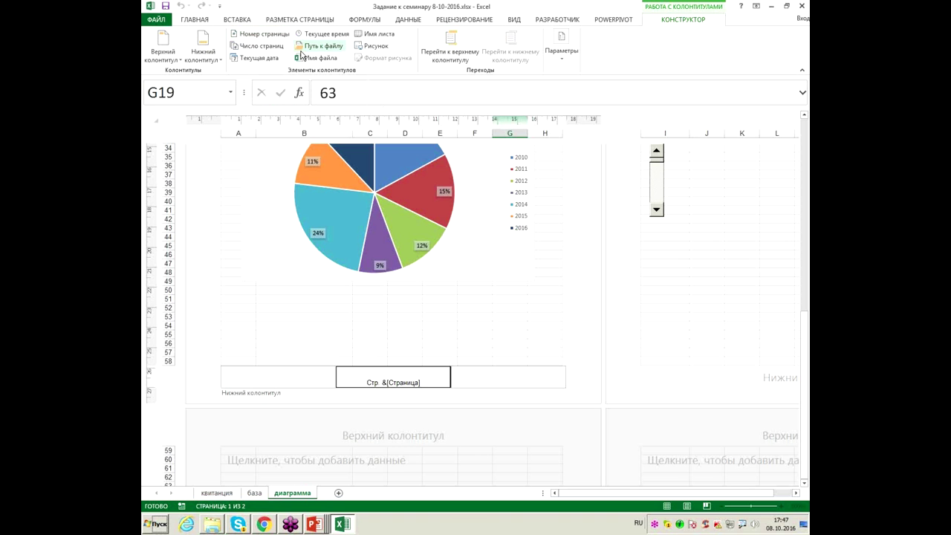
pyautogui.write('изи')
pyautogui.press('BackSpace')
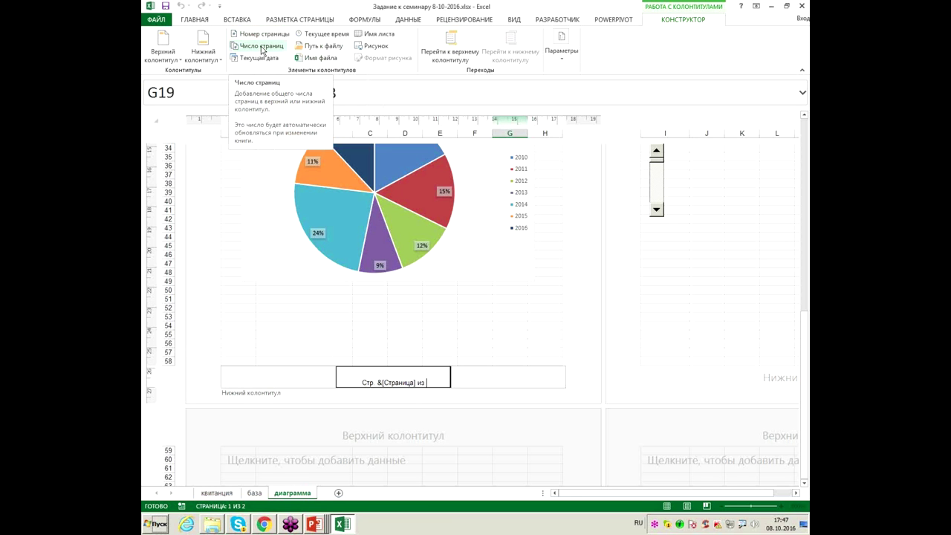
pyautogui.click(261, 46)
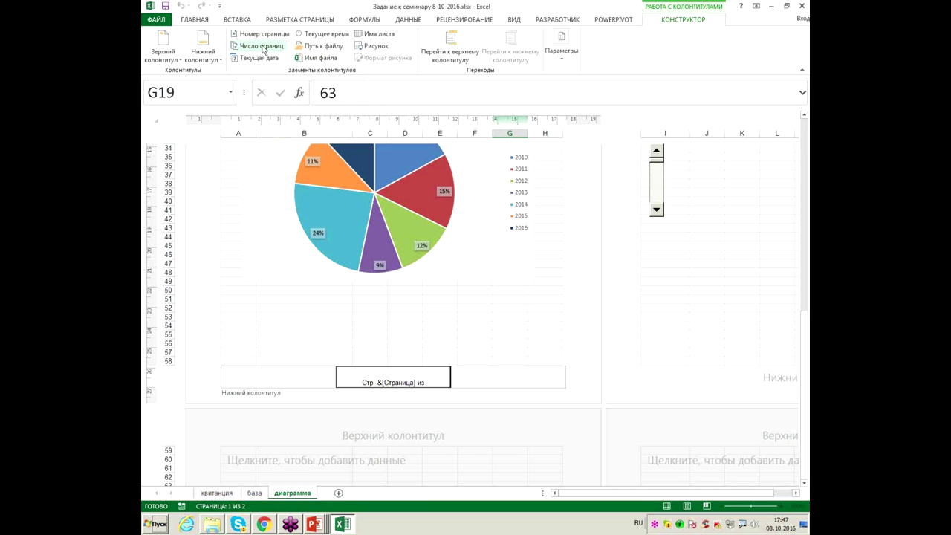
pyautogui.click(473, 310)
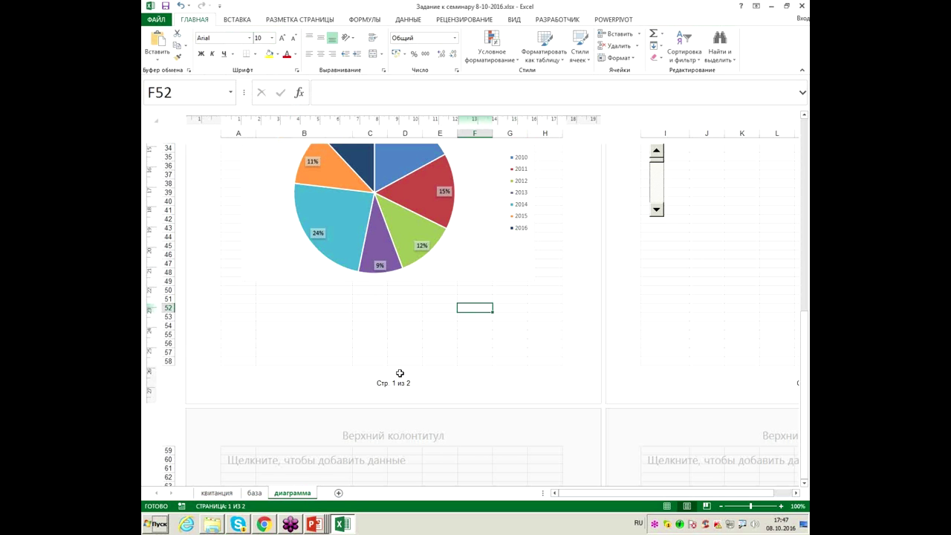
pyautogui.scroll(2, 459, 304)
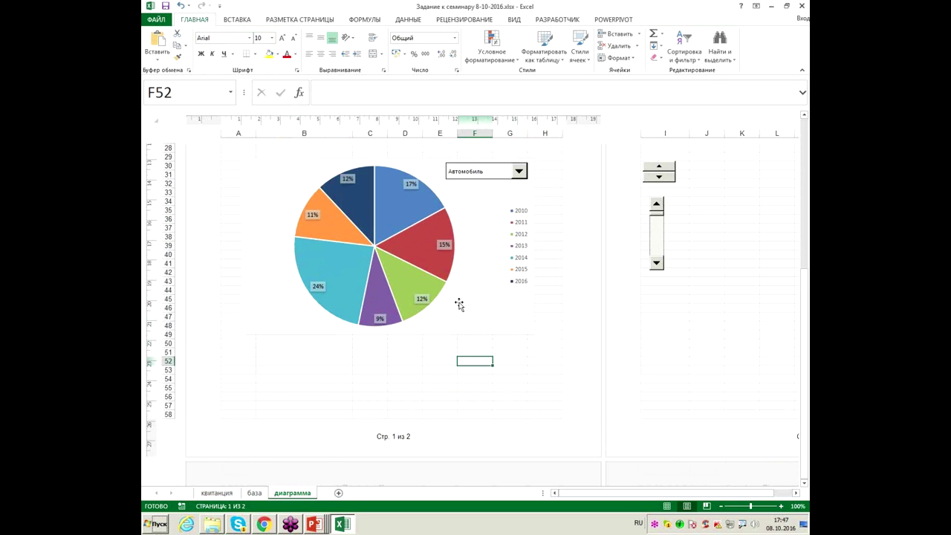
pyautogui.scroll(5, 475, 402)
pyautogui.scroll(2, 564, 290)
pyautogui.scroll(2, 586, 249)
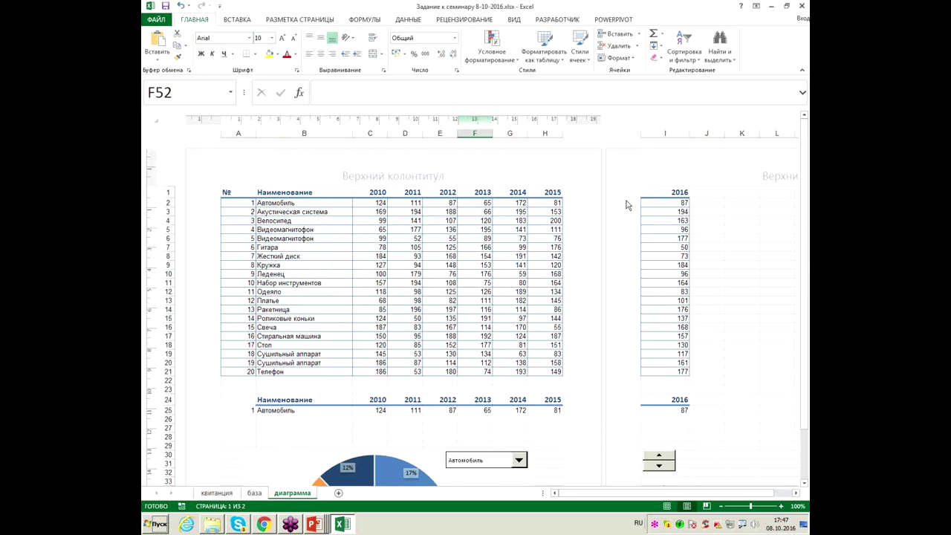
pyautogui.scroll(-8, 613, 215)
pyautogui.scroll(-5, 598, 229)
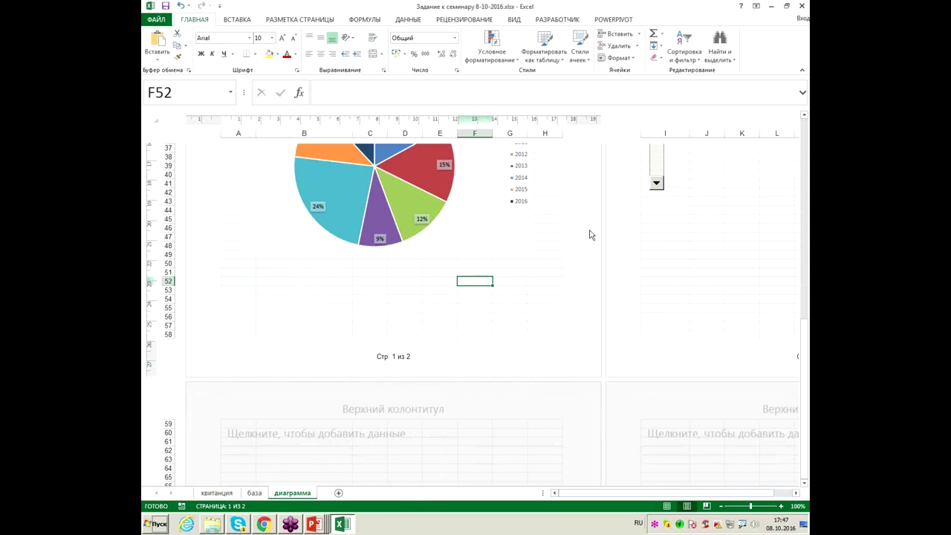
pyautogui.scroll(8, 513, 352)
pyautogui.scroll(5, 550, 264)
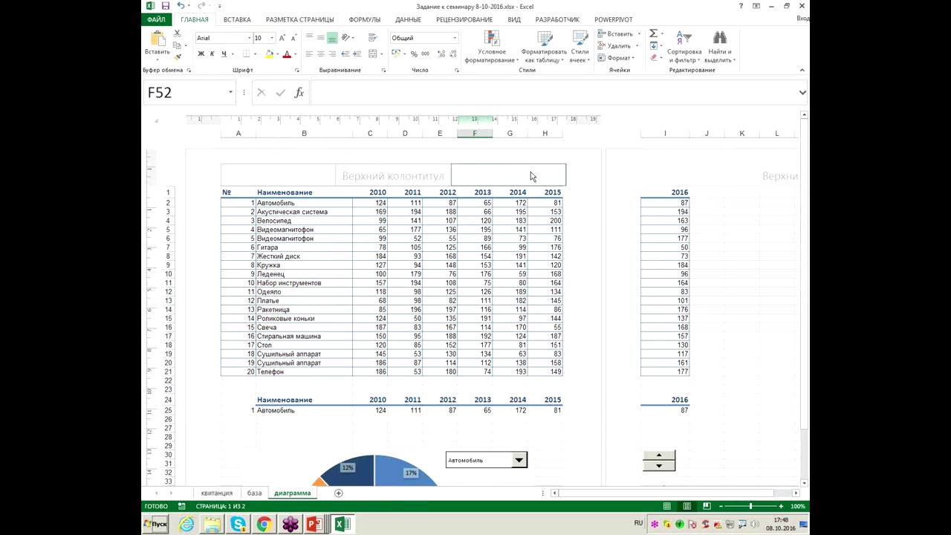
pyautogui.click(531, 176)
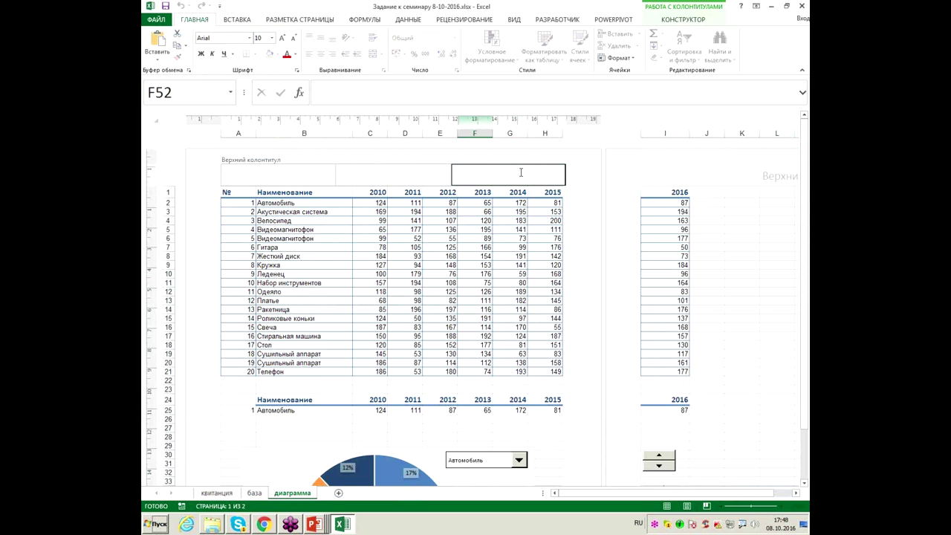
pyautogui.click(672, 20)
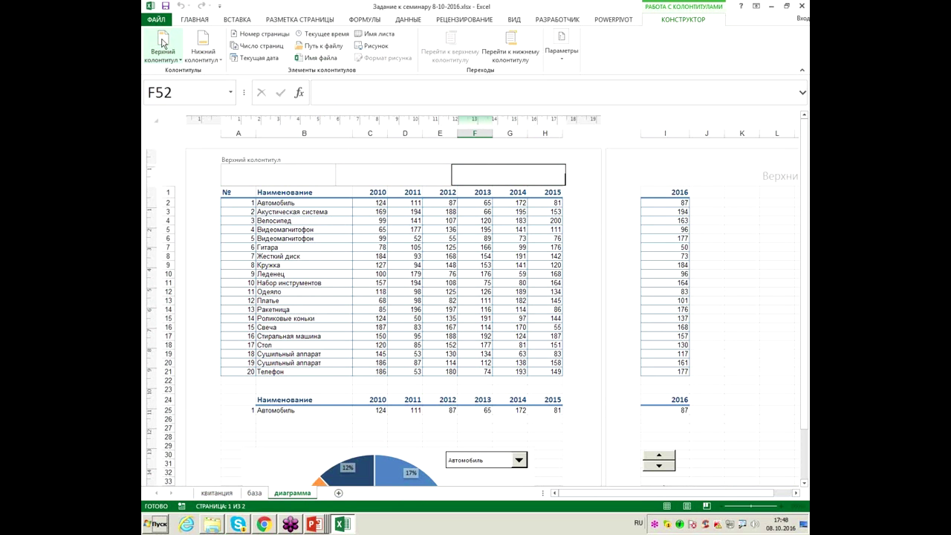
pyautogui.click(174, 58)
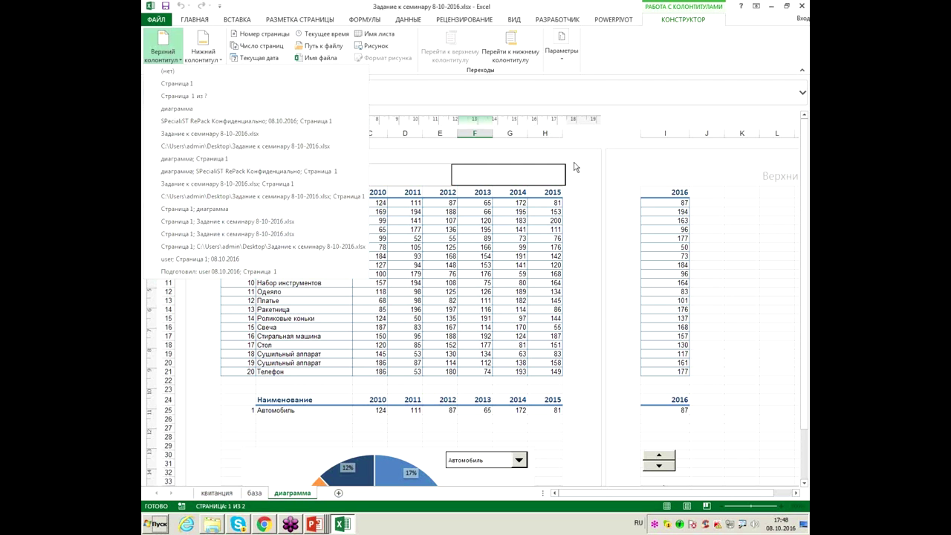
pyautogui.click(643, 172)
pyautogui.click(394, 163)
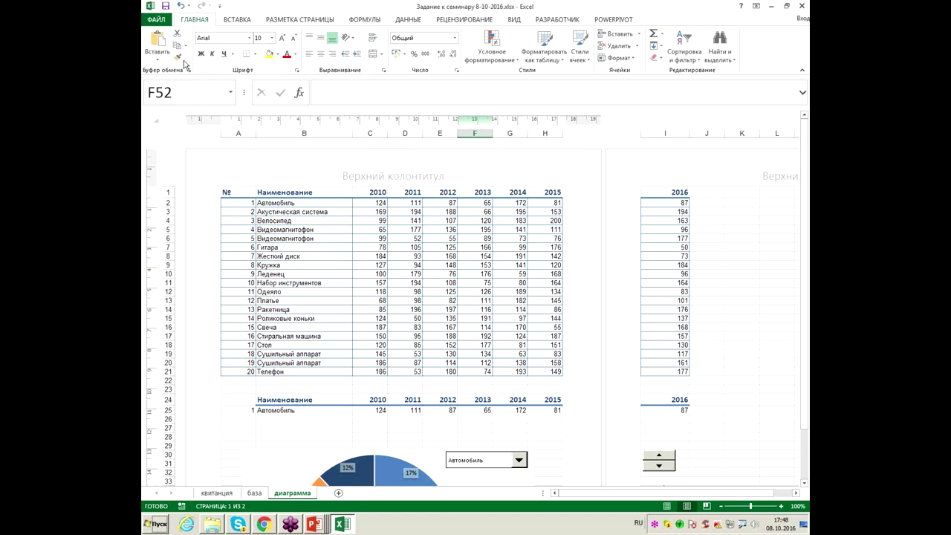
pyautogui.click(156, 21)
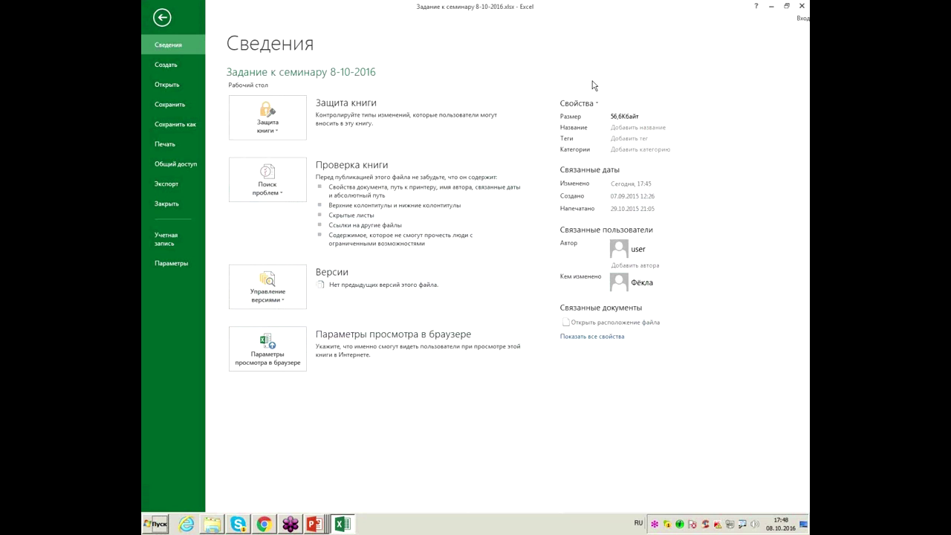
pyautogui.moveTo(635, 249)
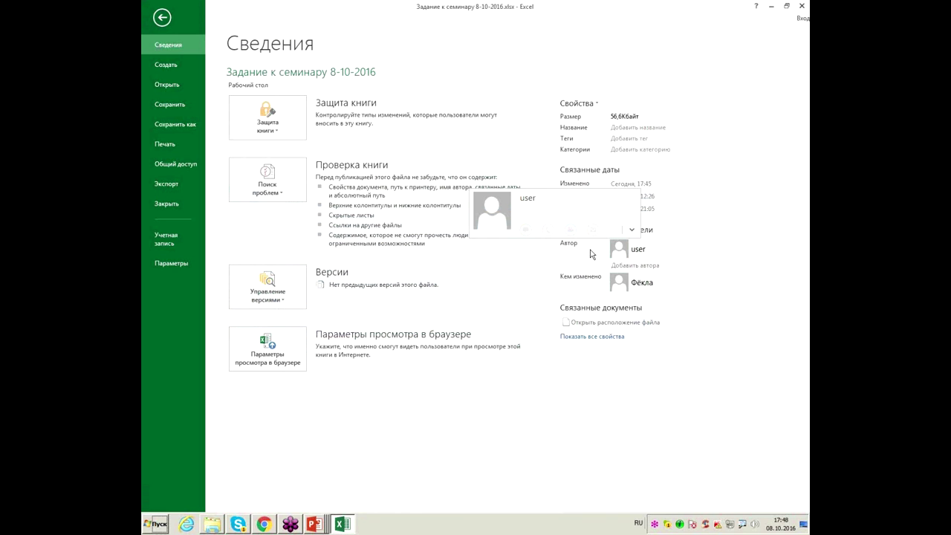
# Replace the Author property with the new person's name and return to the sheet.
pyautogui.rightClick(642, 252)
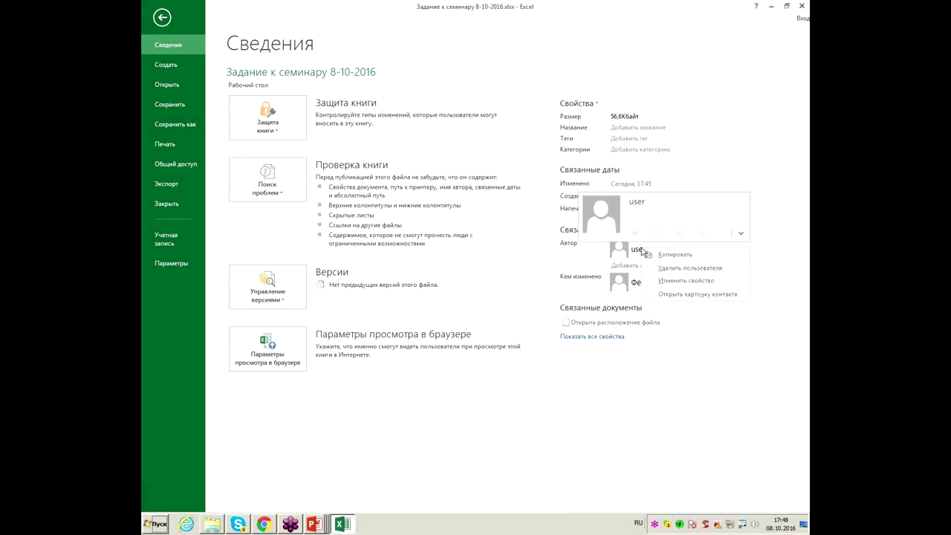
pyautogui.click(674, 280)
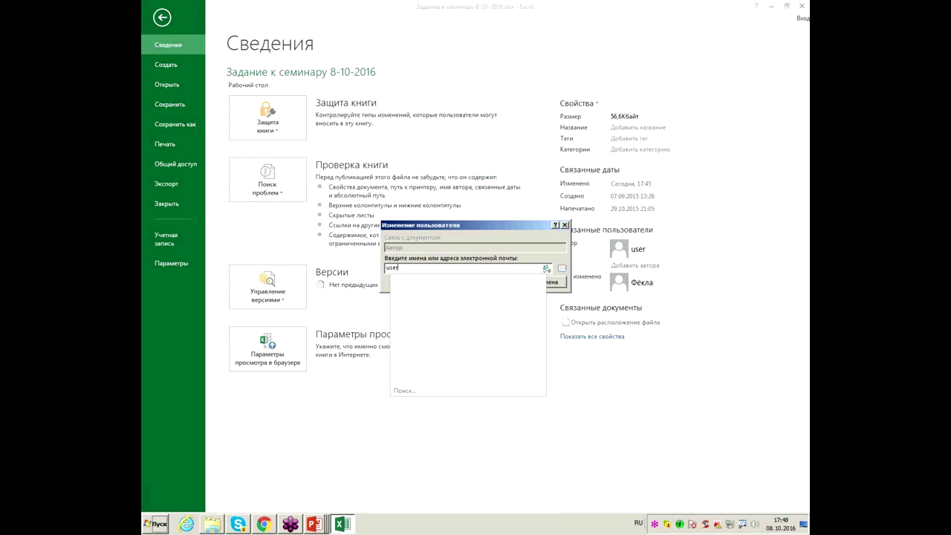
pyautogui.press('BackSpace')
pyautogui.press('BackSpace')
pyautogui.write('Сидорова Е.В.')
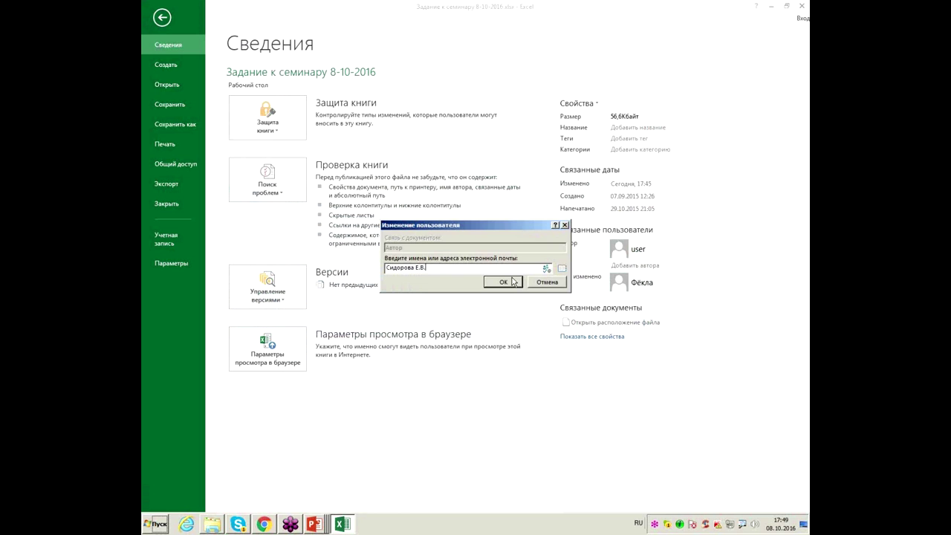
pyautogui.click(510, 289)
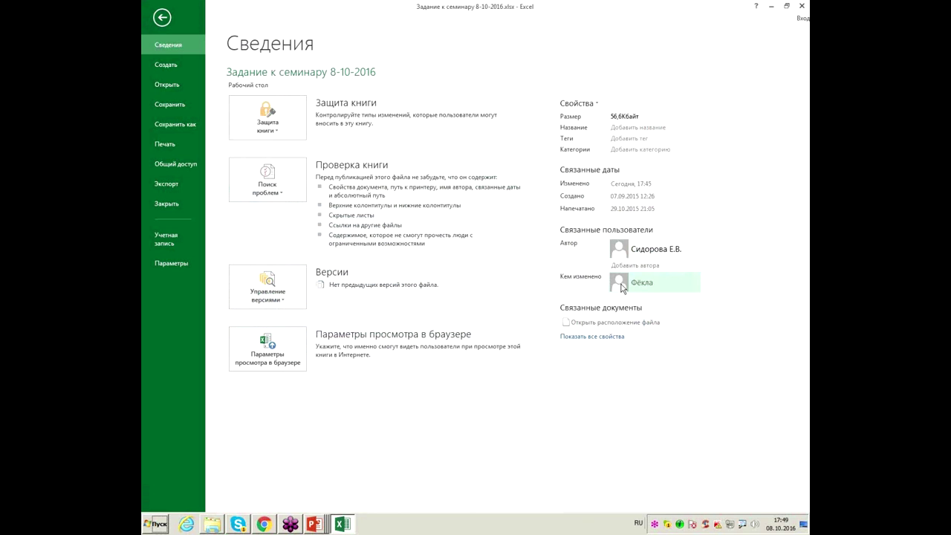
pyautogui.click(162, 20)
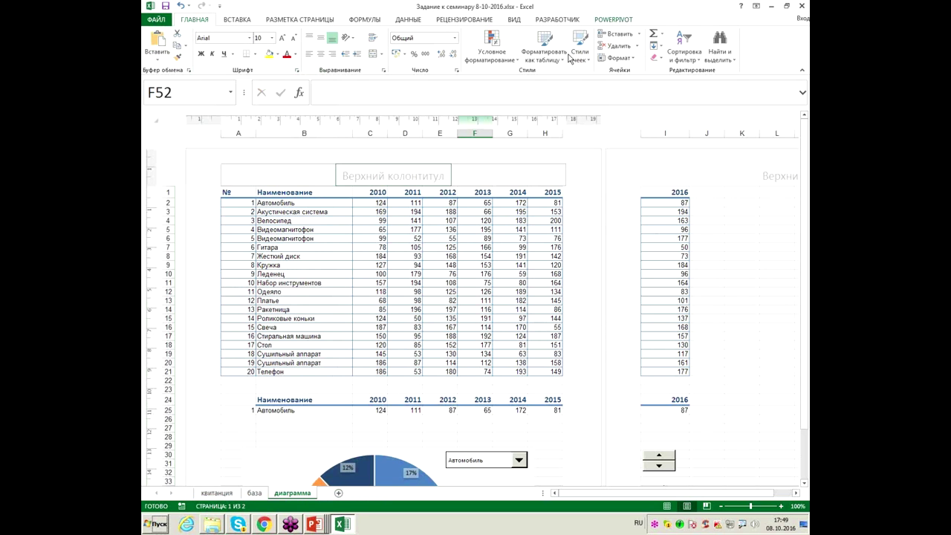
# Insert the ready-made header with author, page number and date.
pyautogui.click(288, 180)
pyautogui.click(513, 178)
pyautogui.click(672, 24)
pyautogui.click(164, 54)
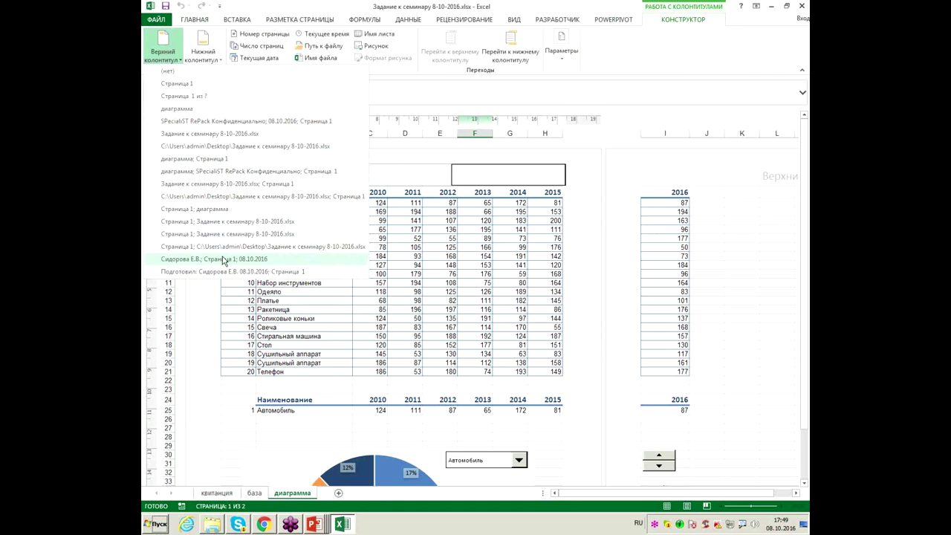
pyautogui.click(182, 264)
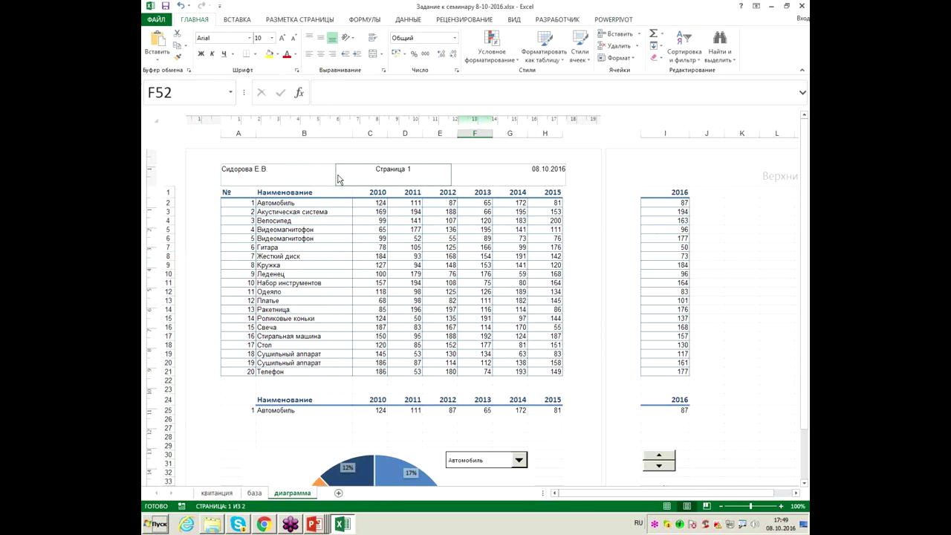
# Delete the page-number text from the centre header and save the workbook.
pyautogui.click(392, 173)
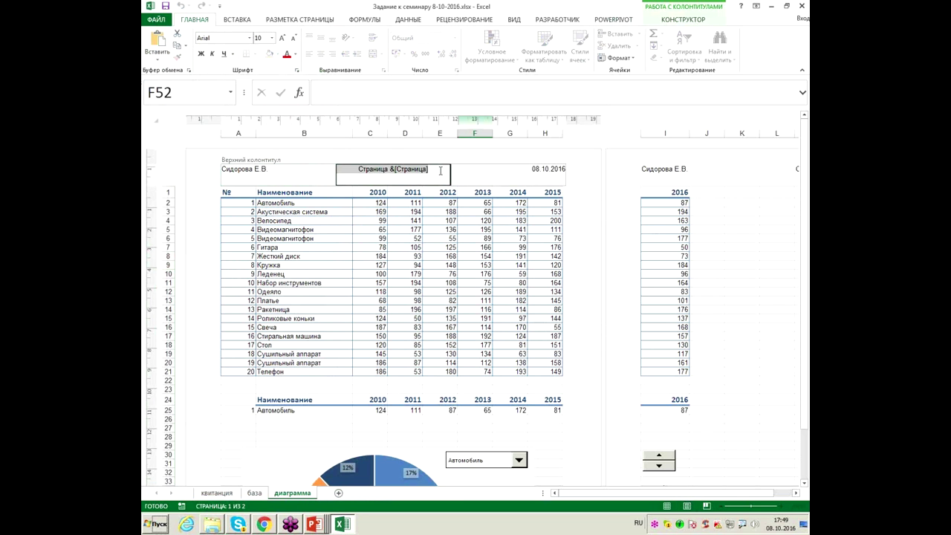
pyautogui.moveTo(440, 171); pyautogui.dragTo(326, 172)
pyautogui.press('Delete')
pyautogui.click(403, 247)
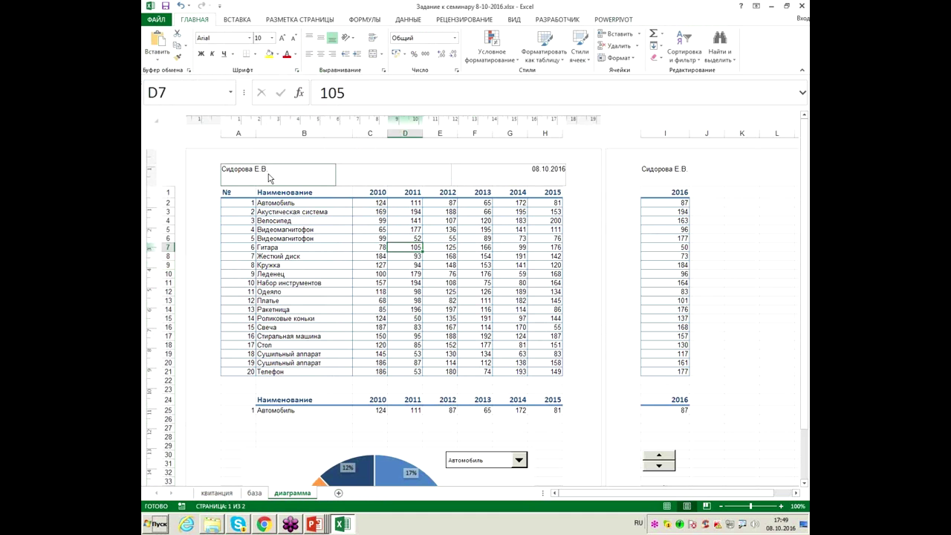
pyautogui.scroll(-8, 416, 292)
pyautogui.scroll(-2, 411, 277)
pyautogui.scroll(6, 416, 271)
pyautogui.scroll(4, 412, 256)
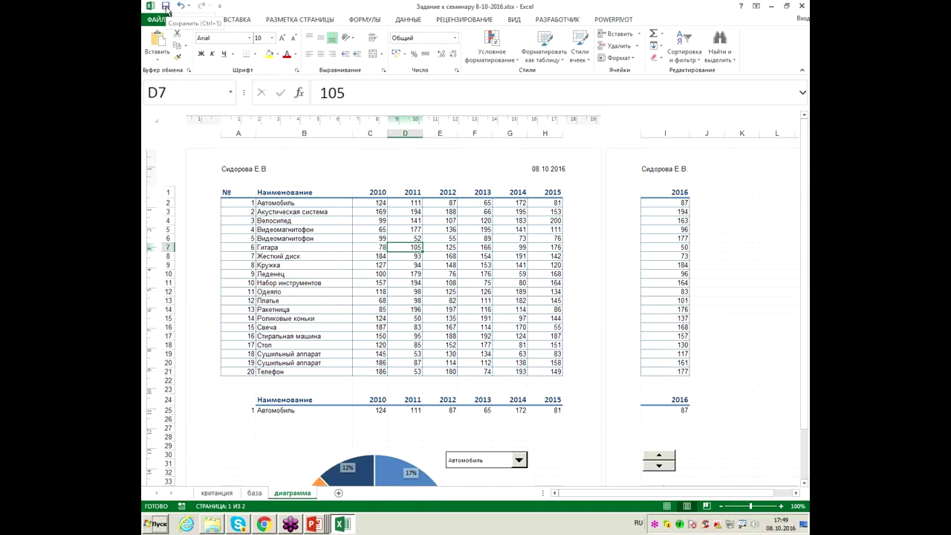
pyautogui.click(165, 7)
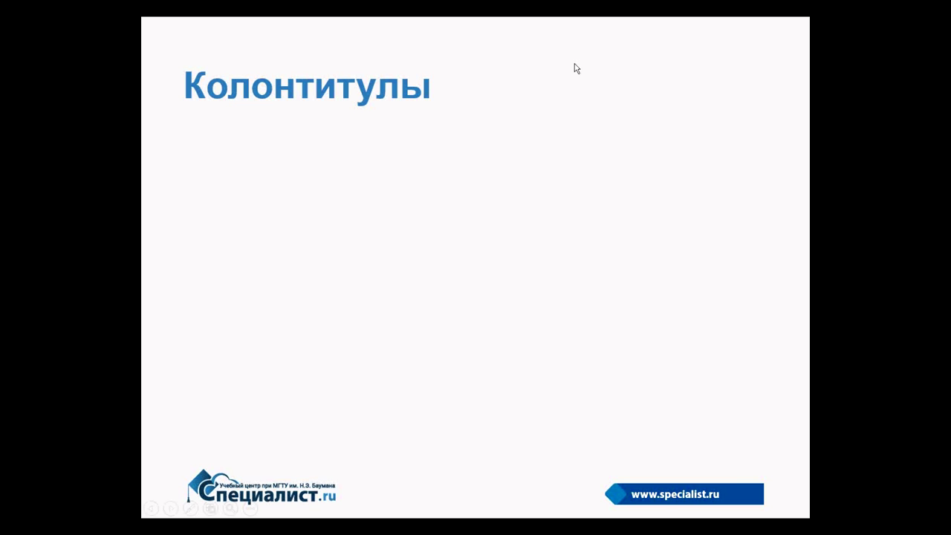
pyautogui.click(573, 68)
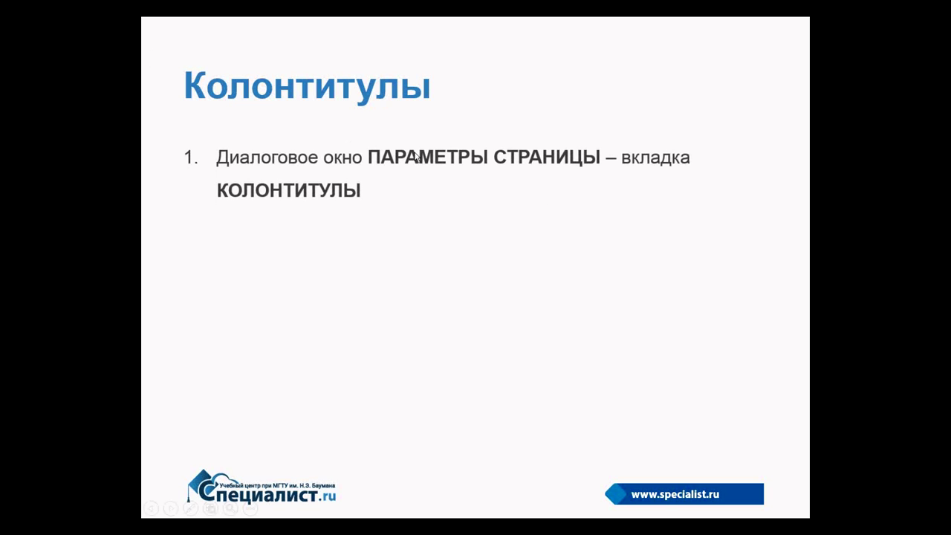
# Reveal the second and third header/footer methods, then advance to the Окна форм данных slide.
pyautogui.click(544, 73)
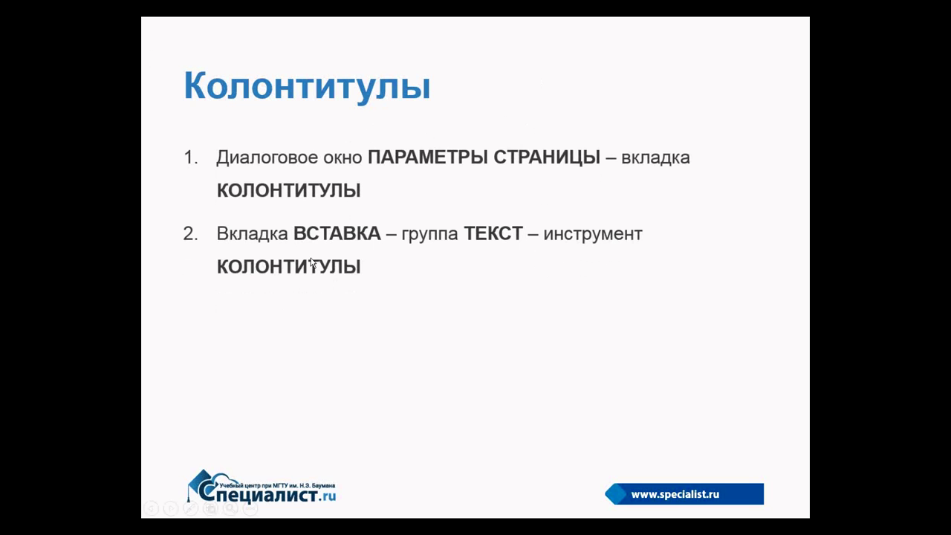
pyautogui.click(427, 264)
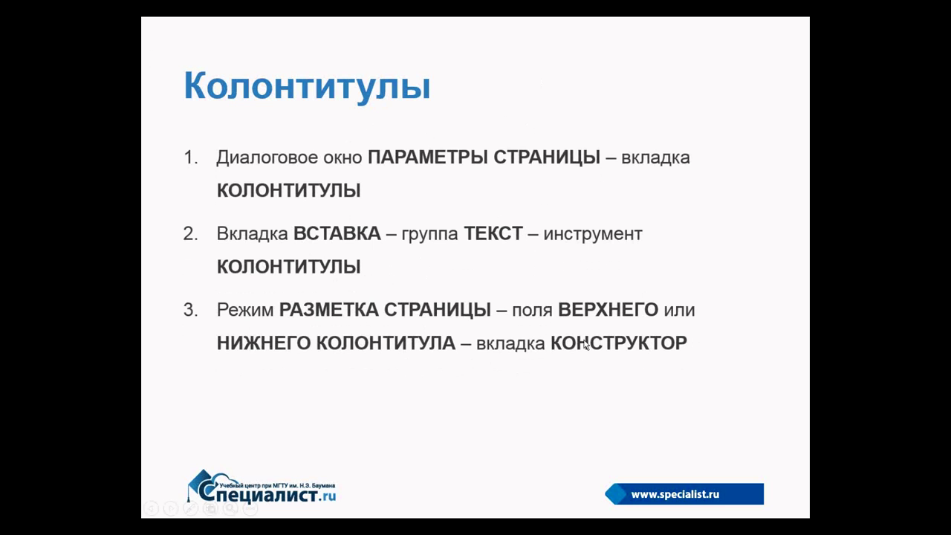
pyautogui.click(539, 361)
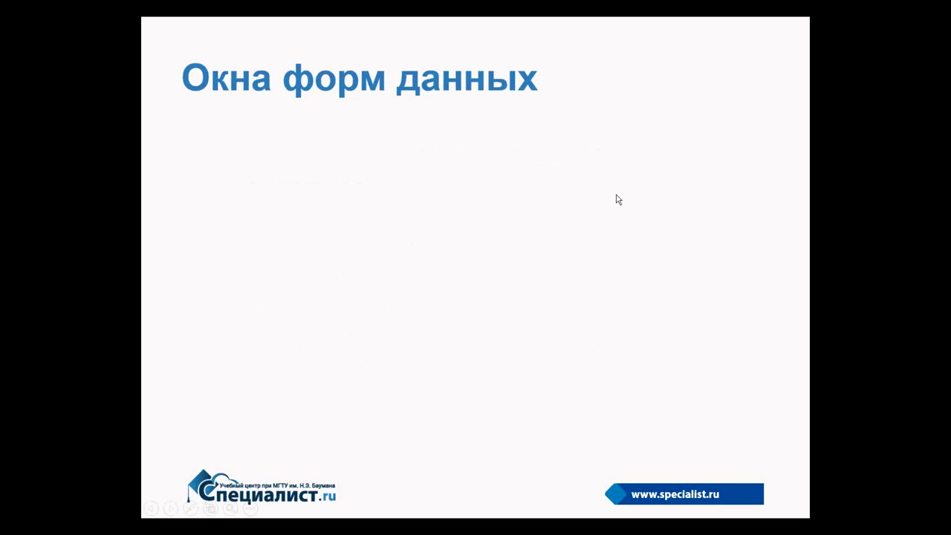
pyautogui.click(613, 269)
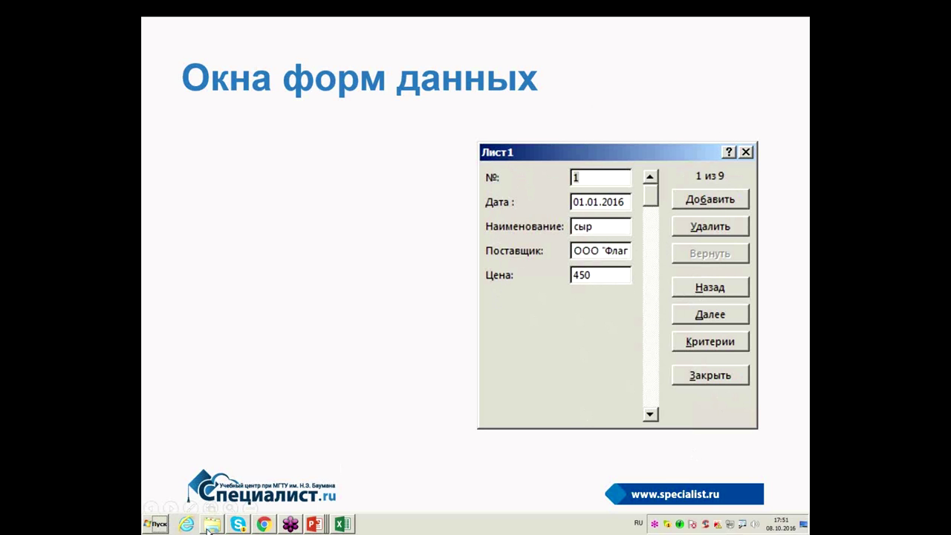
pyautogui.moveTo(212, 523)
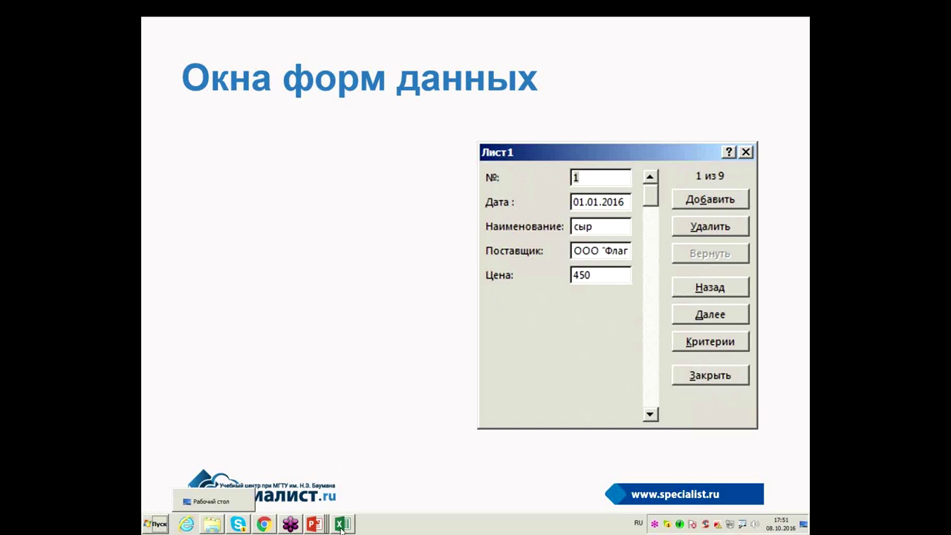
# Bring the Excel workbook with the диаграмма sheet back to the front.
pyautogui.click(341, 524)
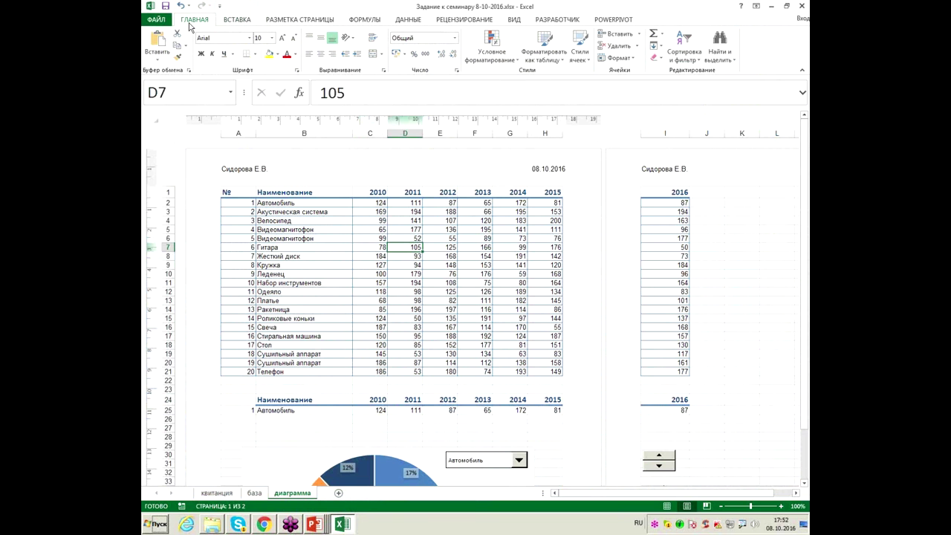
# Open Excel Options at Настройка ленты and expand the Выбрать команды list.
pyautogui.click(157, 21)
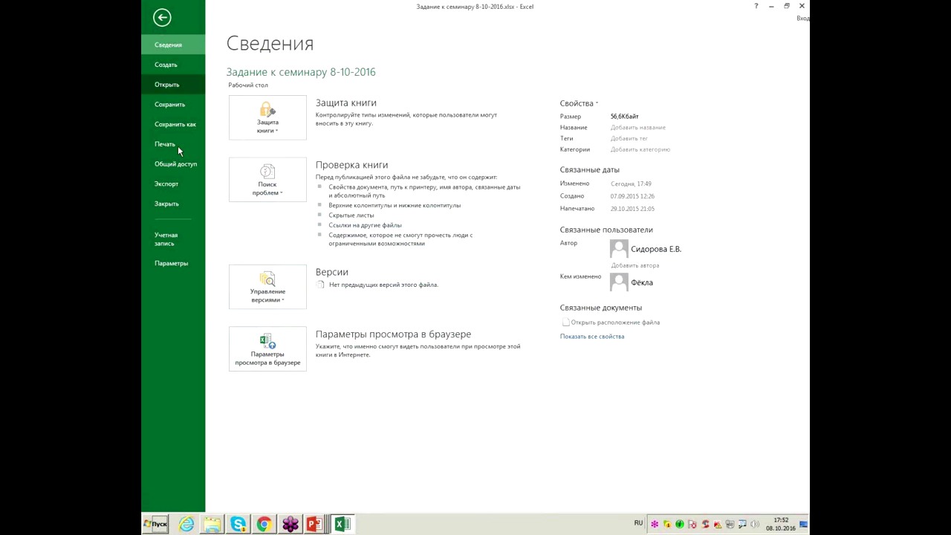
pyautogui.click(162, 18)
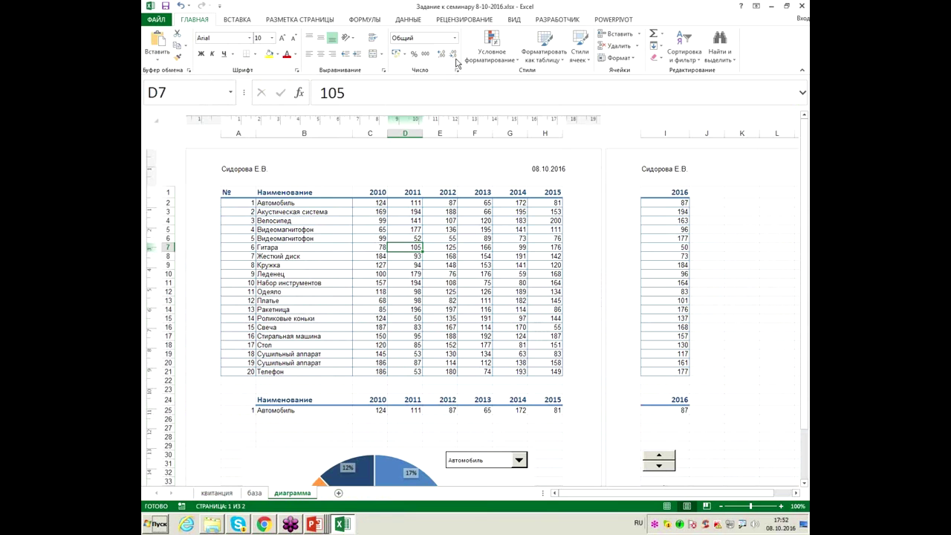
pyautogui.rightClick(470, 43)
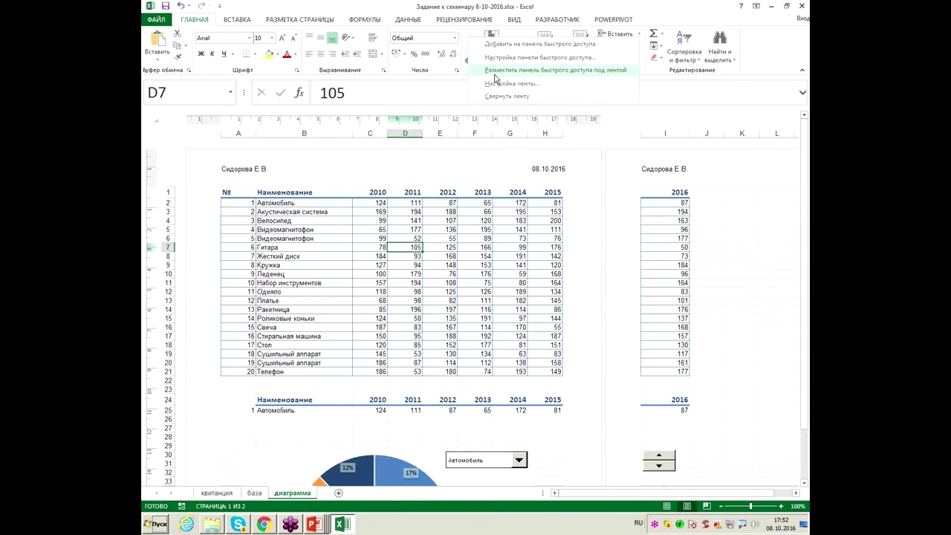
pyautogui.click(491, 85)
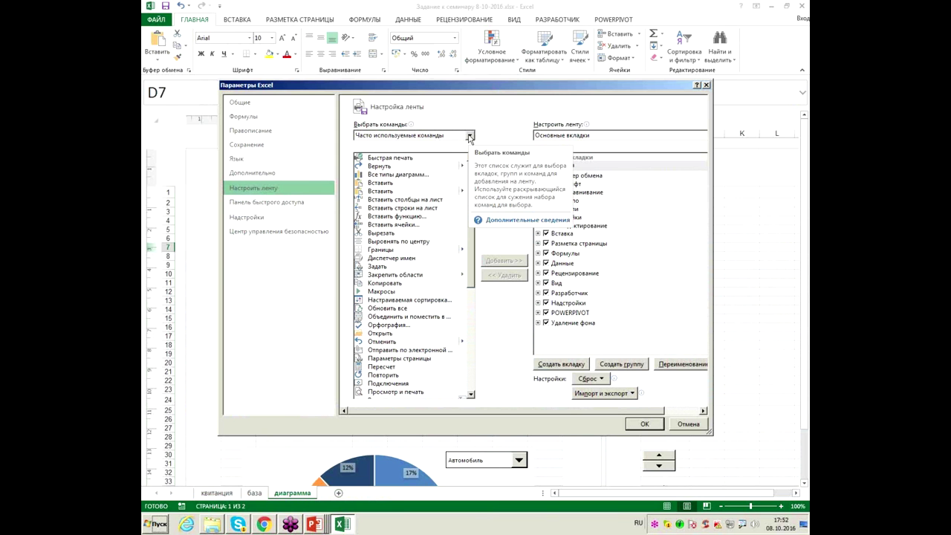
pyautogui.click(469, 137)
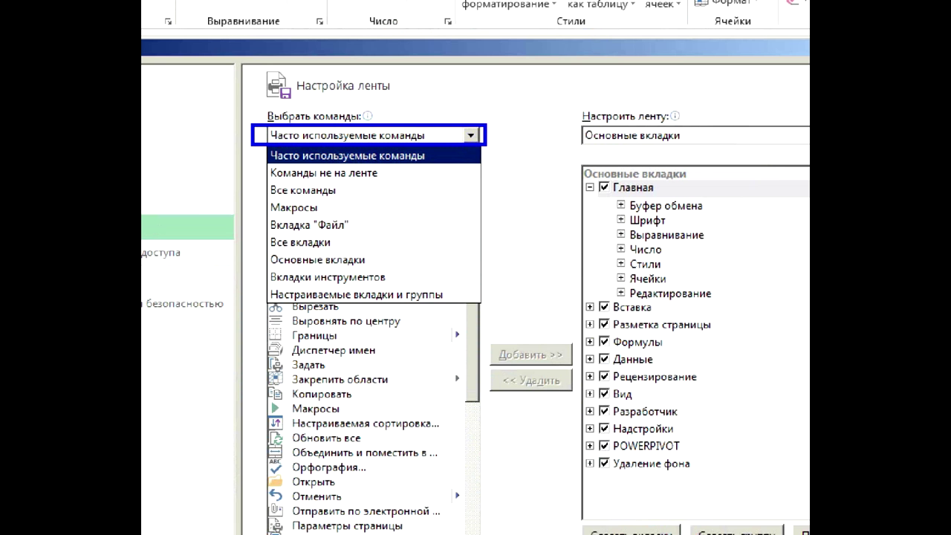
pyautogui.moveTo(258, 183); pyautogui.dragTo(361, 199)
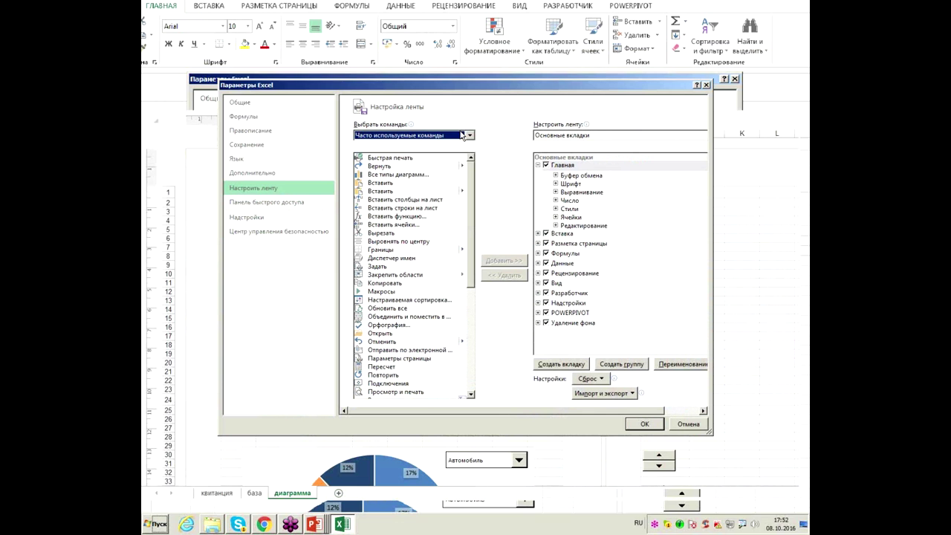
pyautogui.click(467, 136)
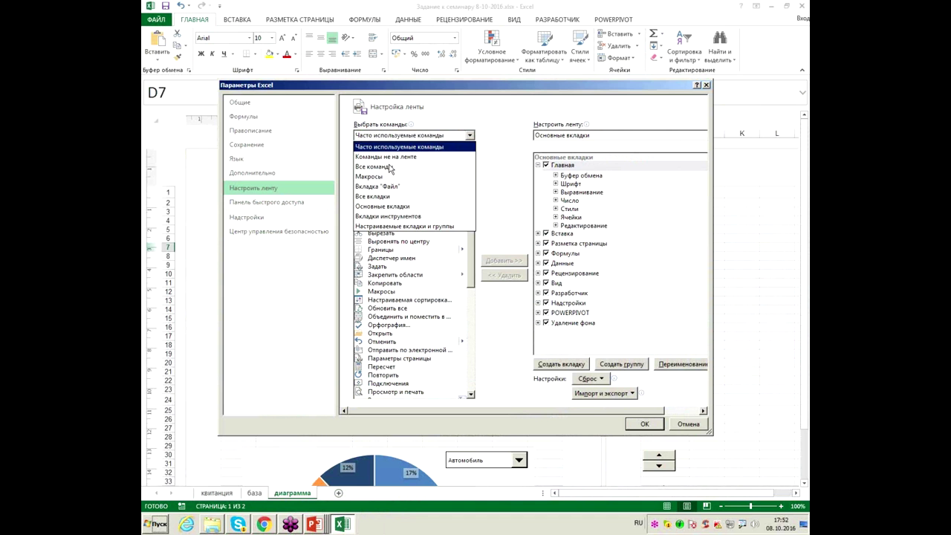
# Switch the command list to Все команды and scroll down to Форма....
pyautogui.click(405, 169)
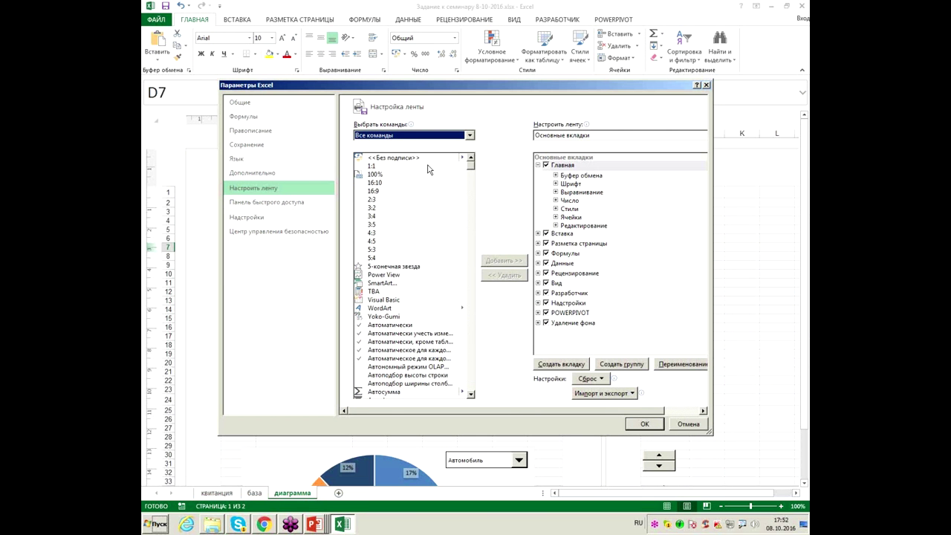
pyautogui.moveTo(470, 171); pyautogui.dragTo(462, 182)
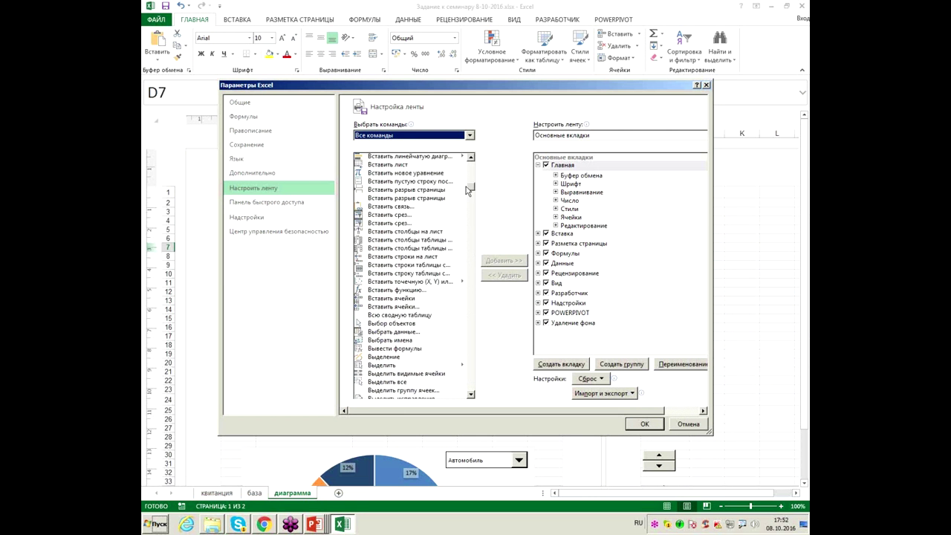
pyautogui.moveTo(461, 186); pyautogui.dragTo(467, 345)
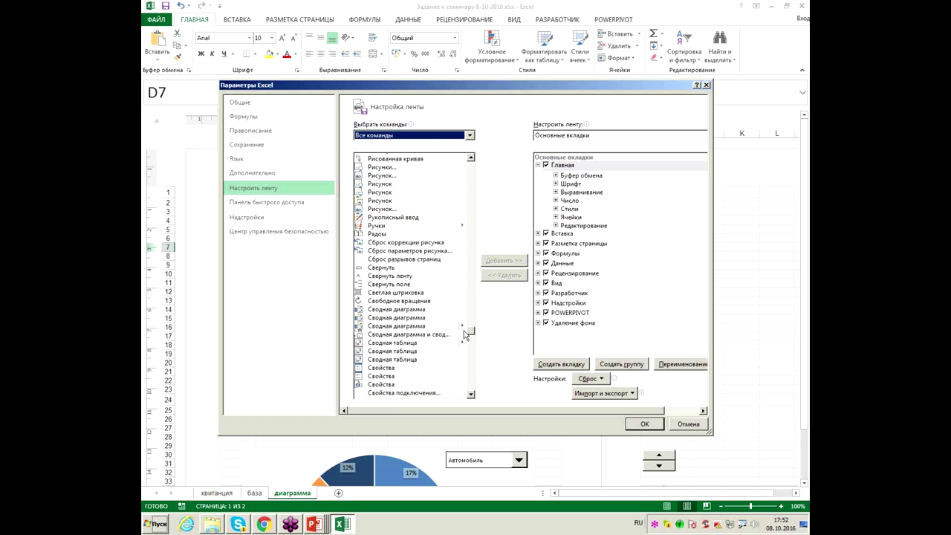
pyautogui.click(471, 394)
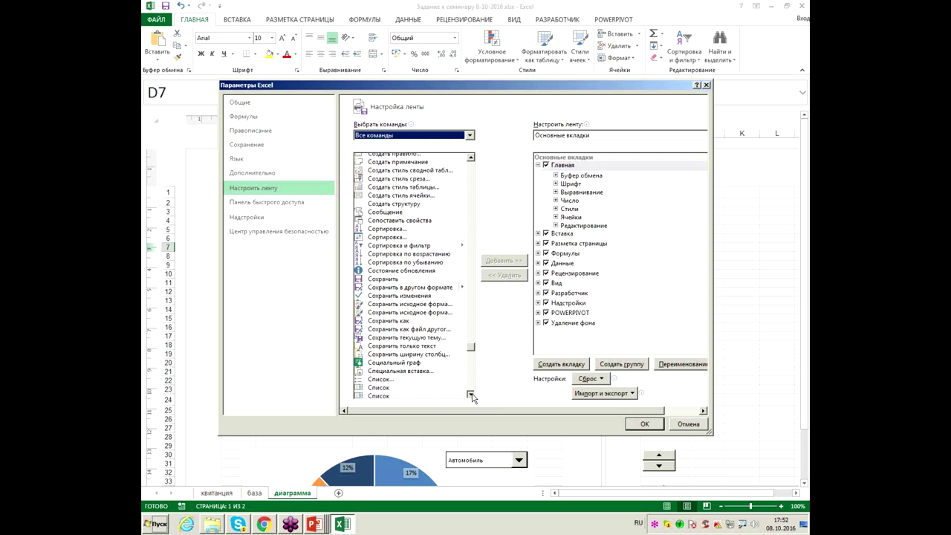
pyautogui.moveTo(470, 348); pyautogui.dragTo(471, 377)
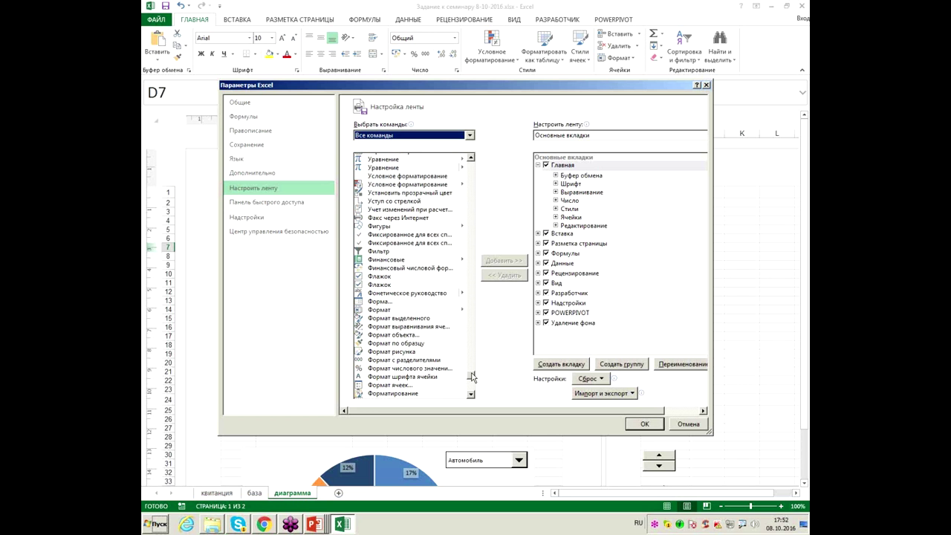
# Try adding Форма... to the Главная tab and dismiss the custom-group warning.
pyautogui.click(376, 301)
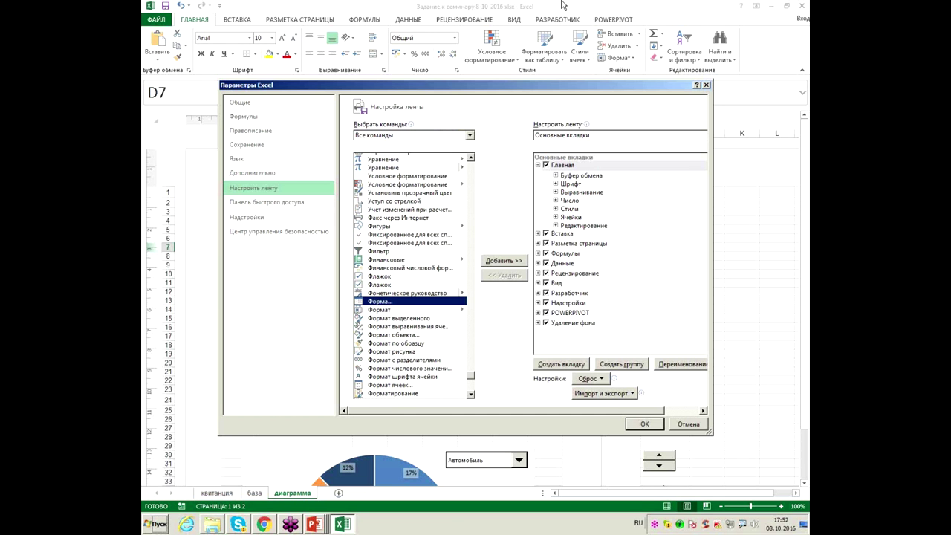
pyautogui.click(569, 166)
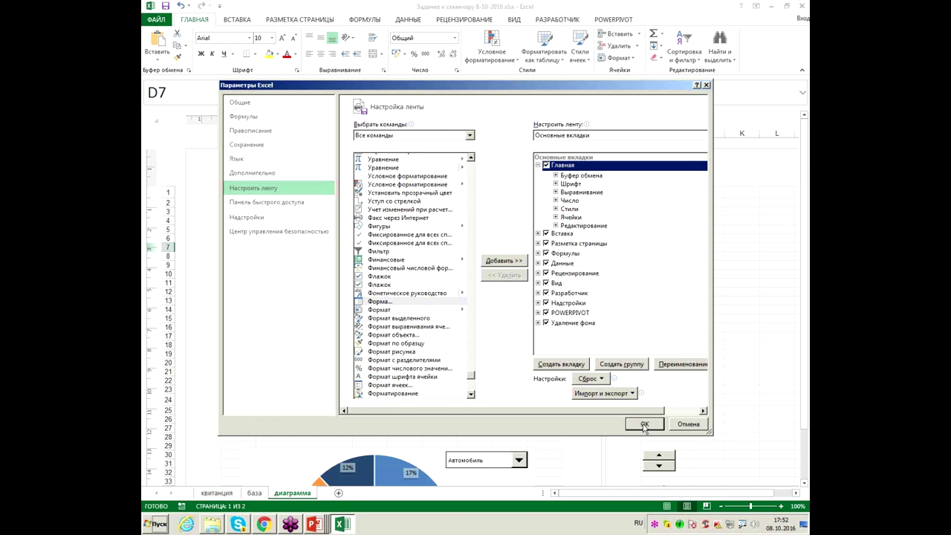
pyautogui.click(506, 260)
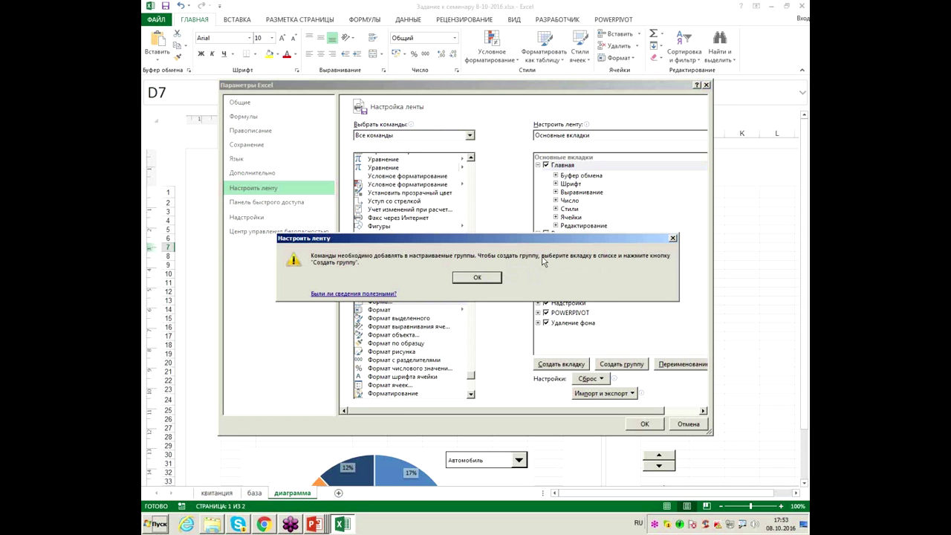
pyautogui.click(673, 239)
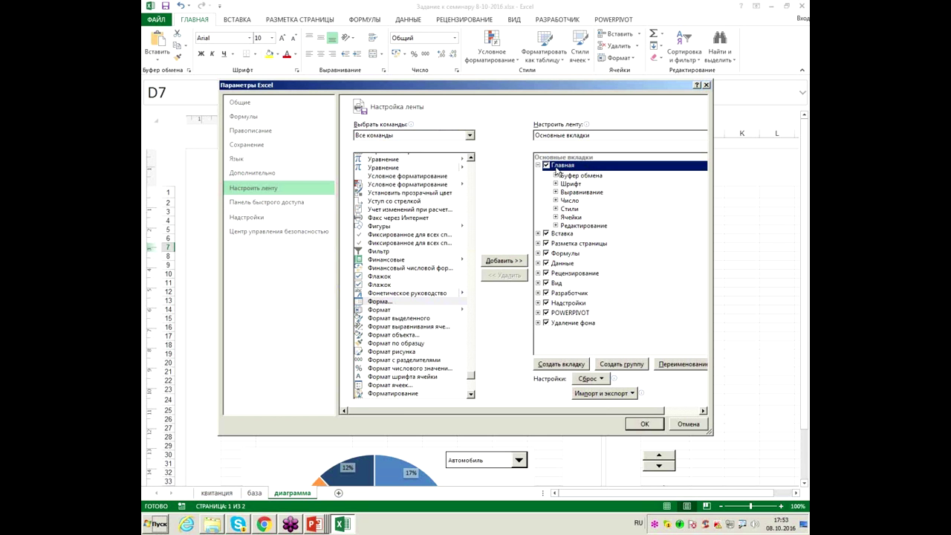
# Create a new group named МОЯ on the Главная tab and add Форма... into it.
pyautogui.click(628, 367)
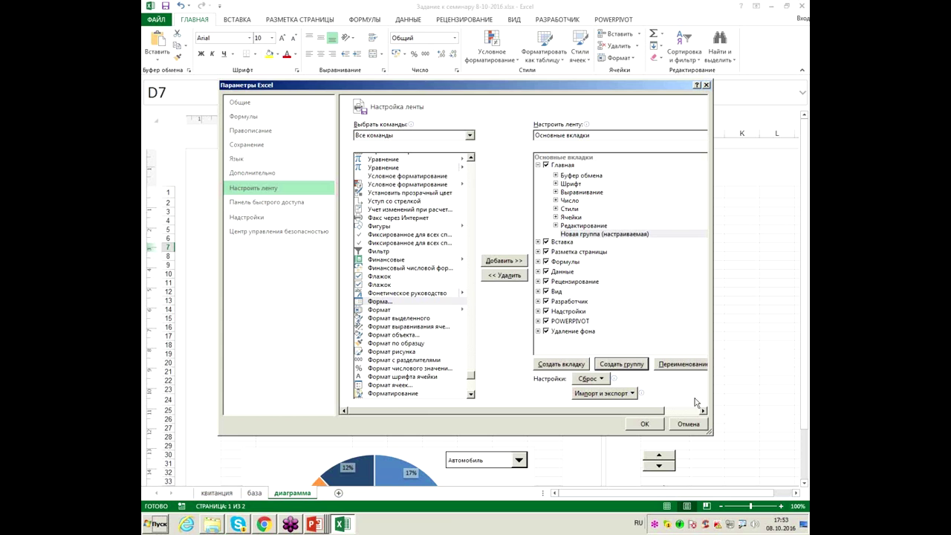
pyautogui.click(679, 365)
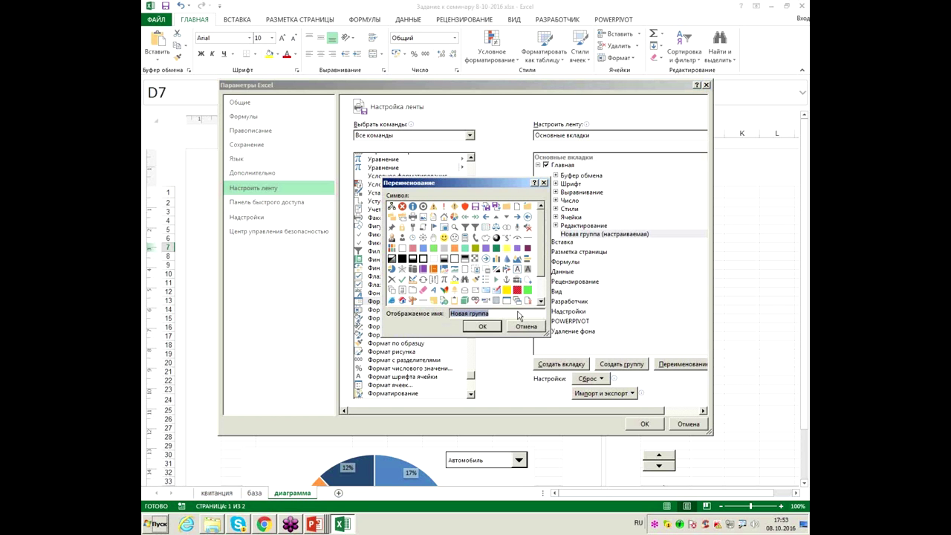
pyautogui.write('МОЯ')
pyautogui.click(482, 327)
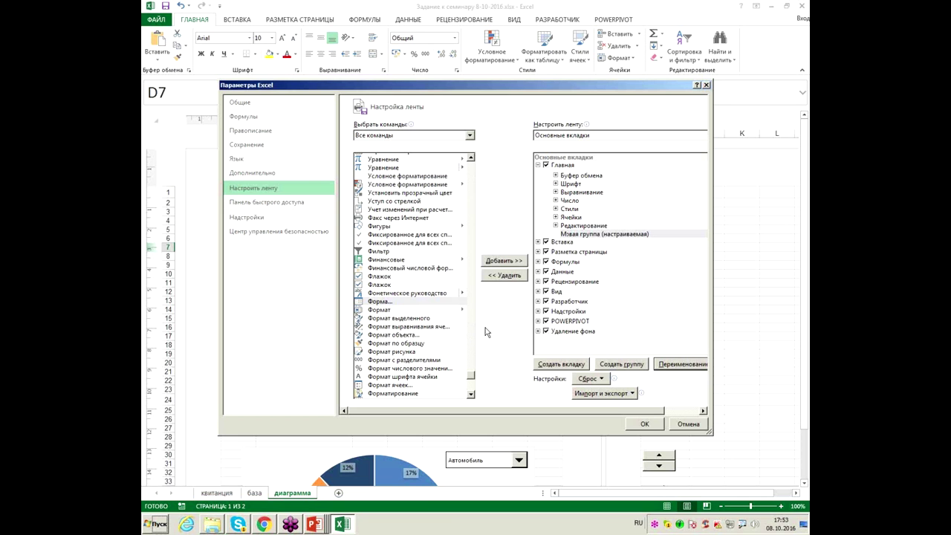
pyautogui.click(583, 236)
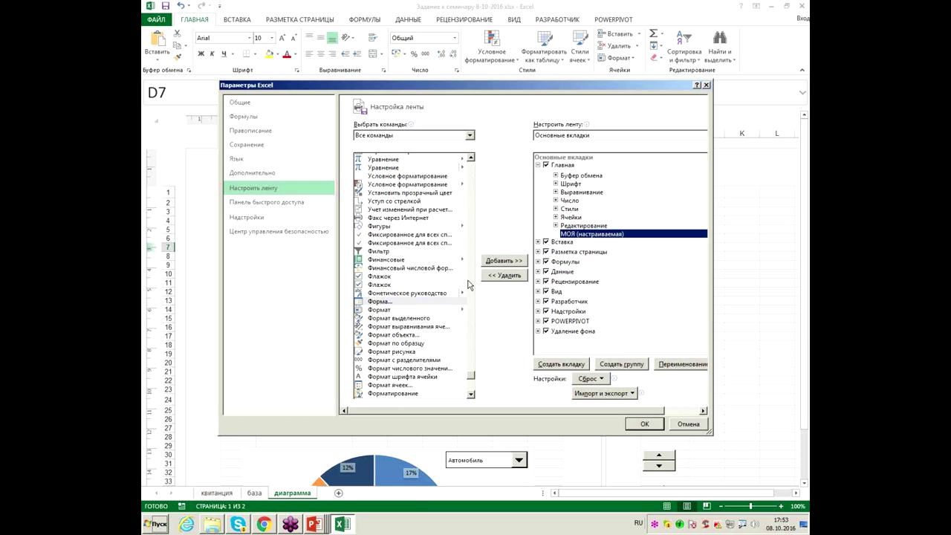
pyautogui.click(379, 303)
pyautogui.click(504, 261)
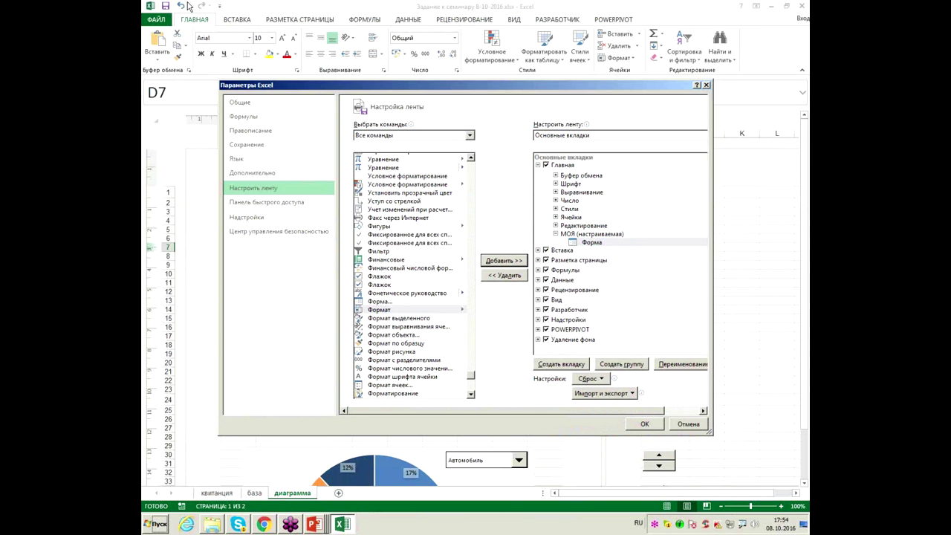
# Add Форма... from All Commands to the Quick Access Toolbar and confirm with OK.
pyautogui.click(248, 208)
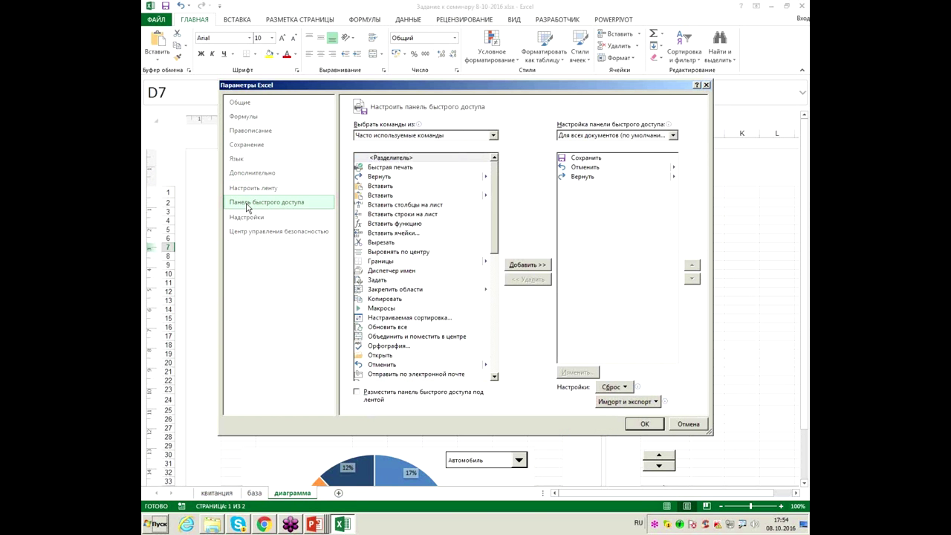
pyautogui.click(493, 136)
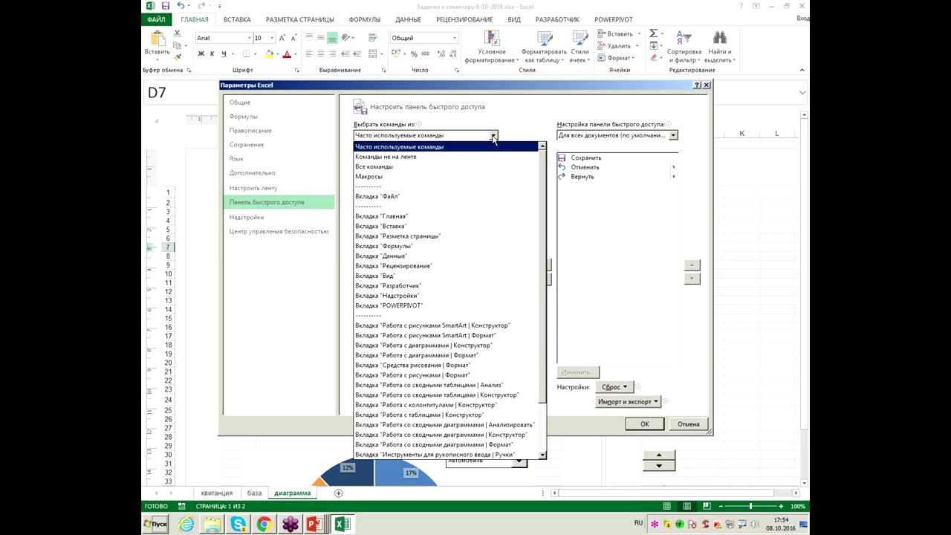
pyautogui.click(379, 168)
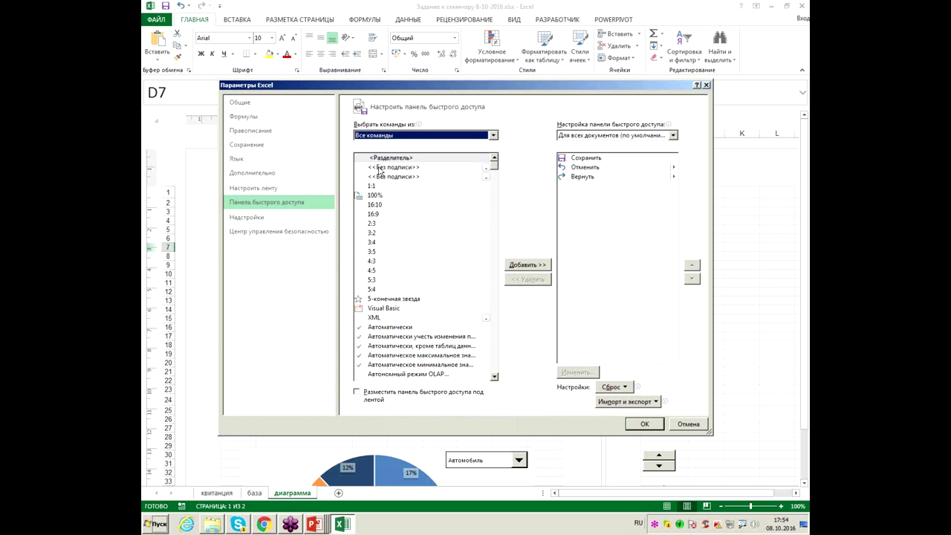
pyautogui.moveTo(496, 165); pyautogui.dragTo(495, 358)
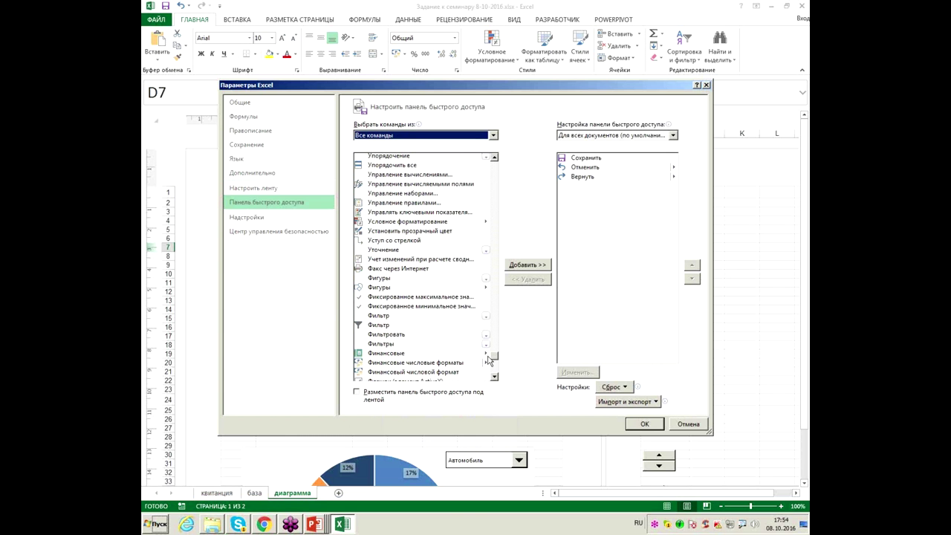
pyautogui.scroll(-1, 466, 360)
pyautogui.scroll(-1, 465, 359)
pyautogui.scroll(-1, 466, 359)
pyautogui.scroll(-1, 465, 359)
pyautogui.click(386, 301)
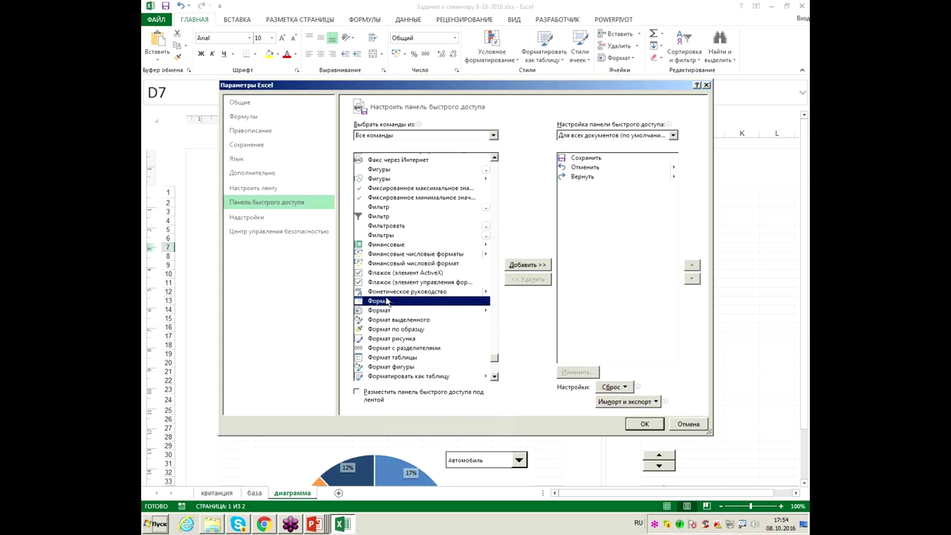
pyautogui.click(529, 266)
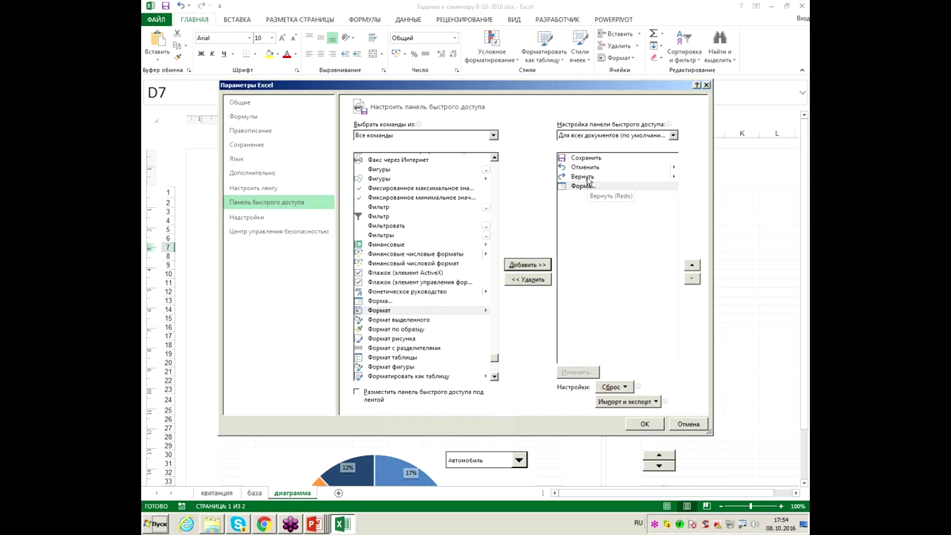
pyautogui.click(645, 426)
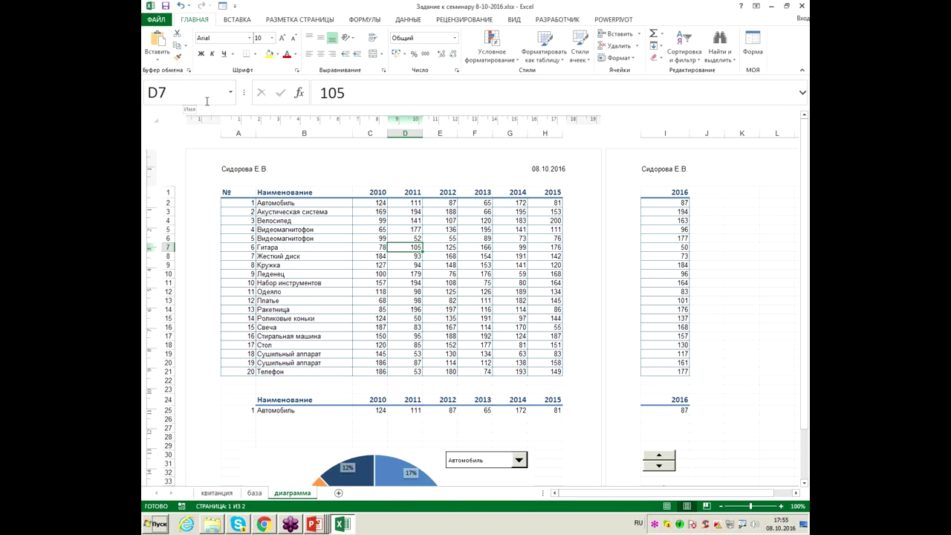
pyautogui.press('alt')
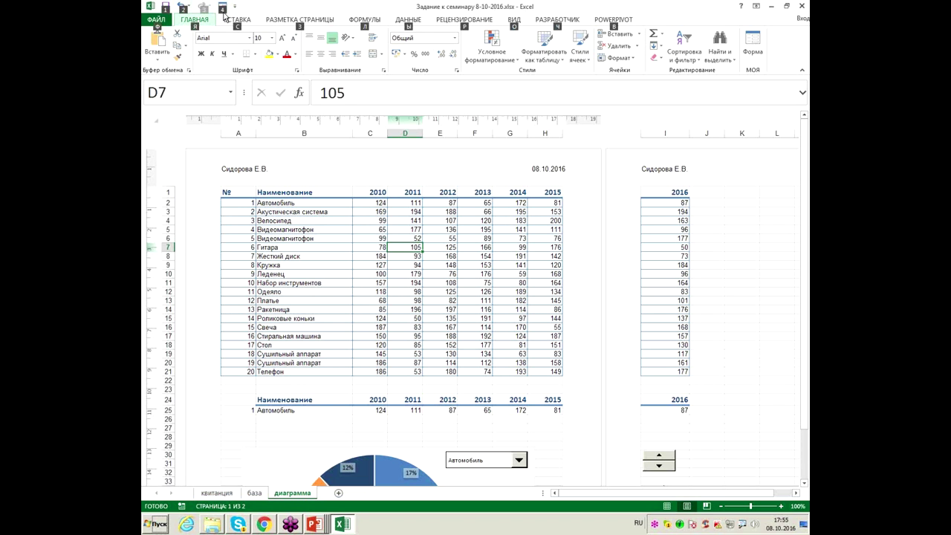
pyautogui.press('4')
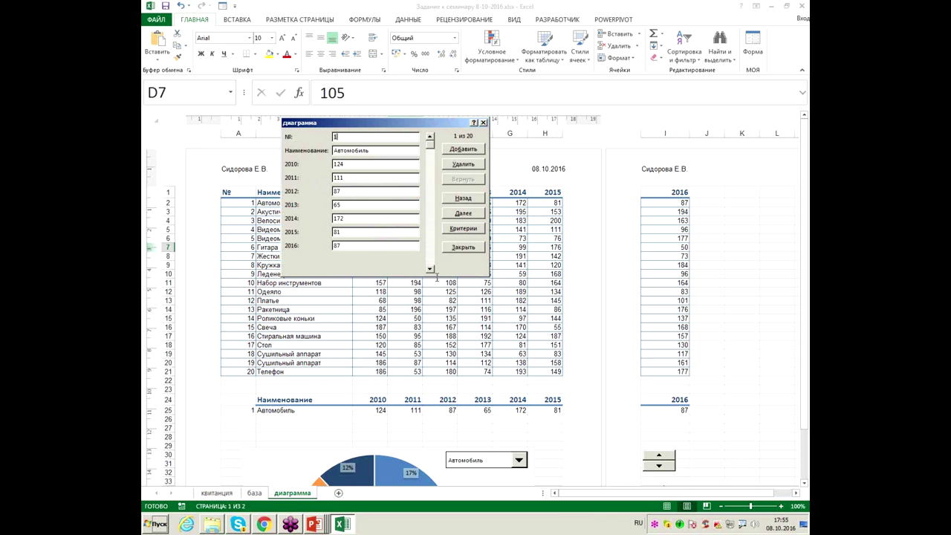
pyautogui.moveTo(435, 128); pyautogui.dragTo(568, 166)
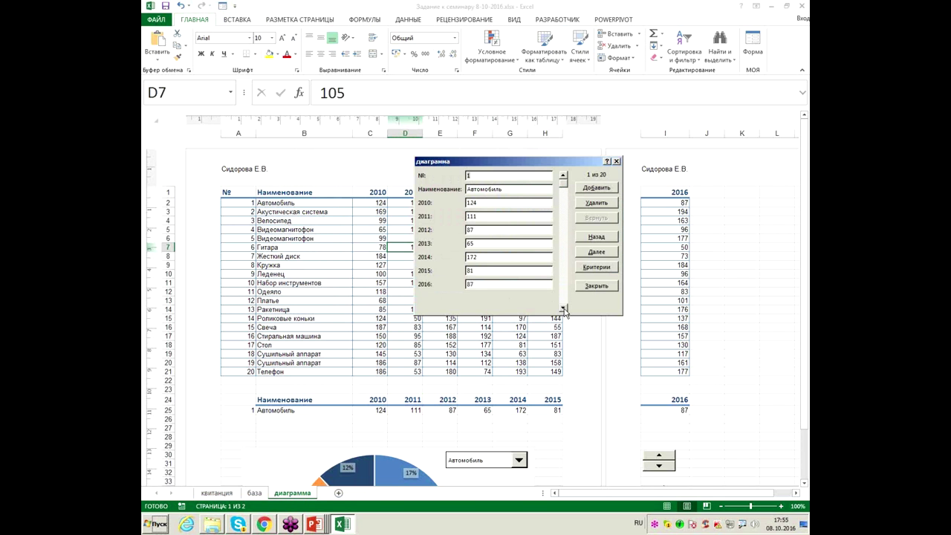
pyautogui.click(563, 309)
pyautogui.click(563, 309)
pyautogui.click(563, 309)
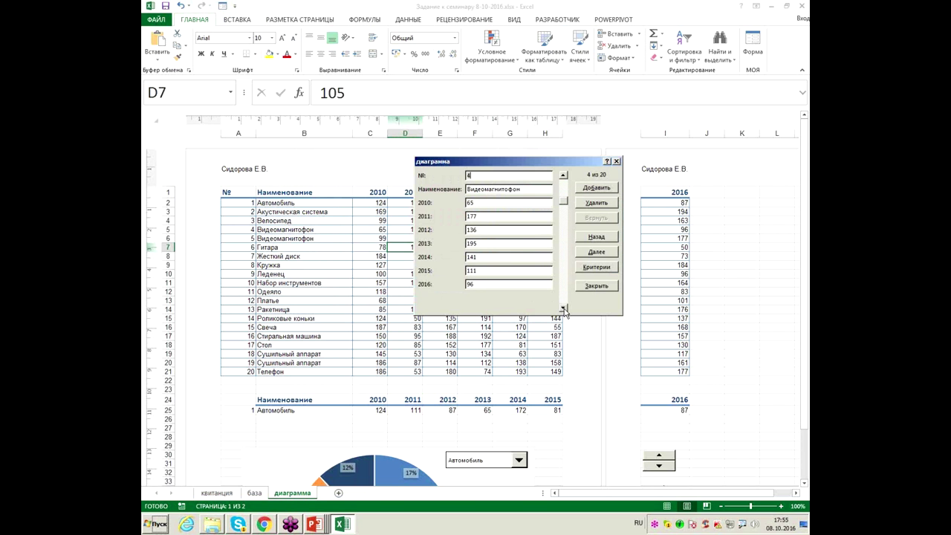
pyautogui.click(563, 309)
pyautogui.click(563, 309)
pyautogui.click(562, 309)
pyautogui.click(563, 309)
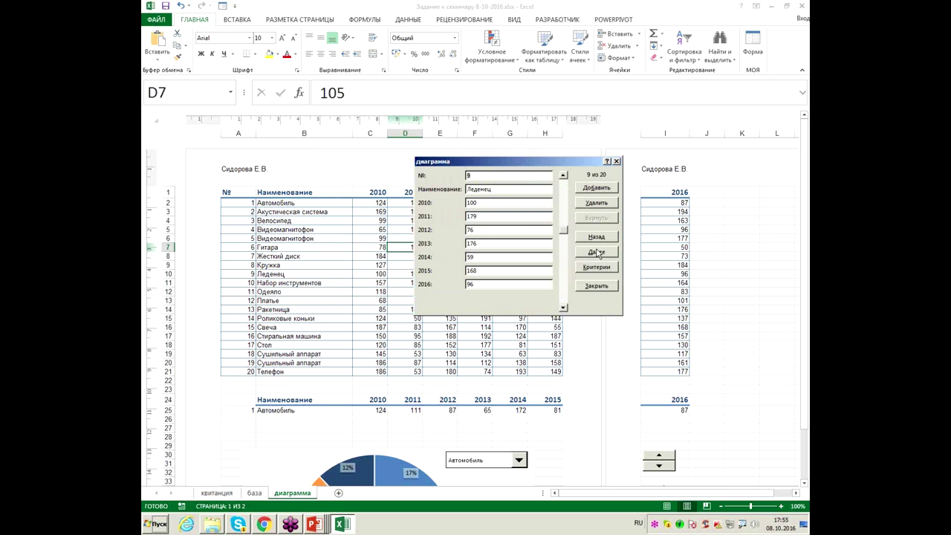
pyautogui.click(601, 254)
pyautogui.click(603, 256)
pyautogui.click(601, 254)
pyautogui.click(602, 254)
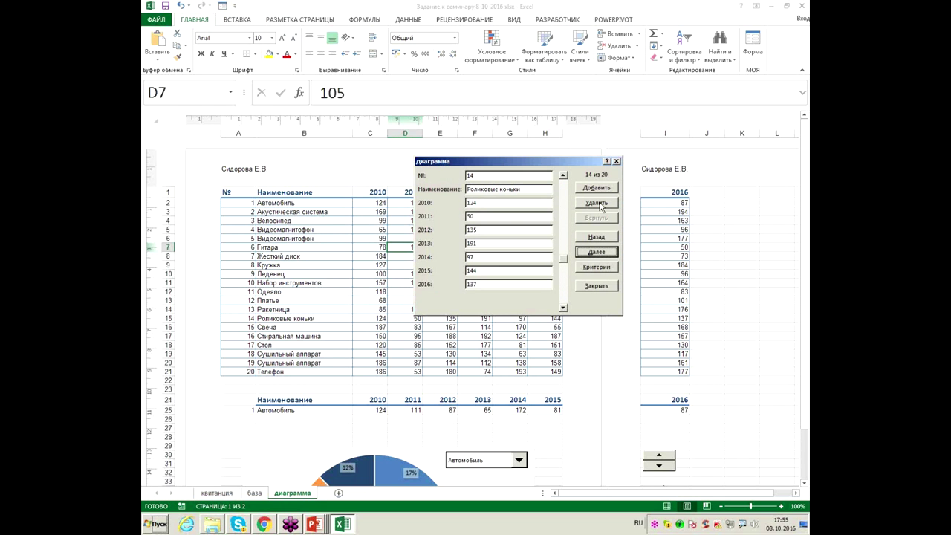
pyautogui.click(616, 162)
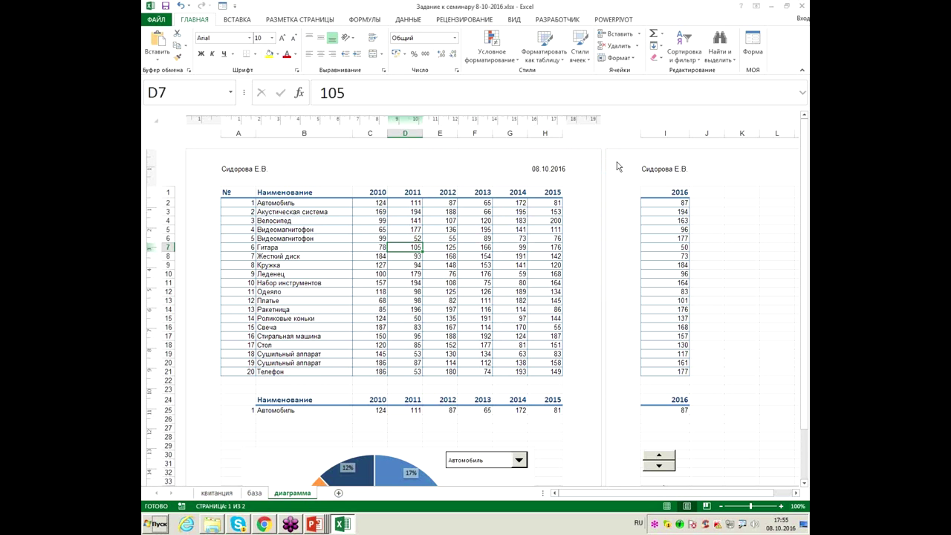
# Switch to the база sheet in Normal view and select cell D12.
pyautogui.click(253, 493)
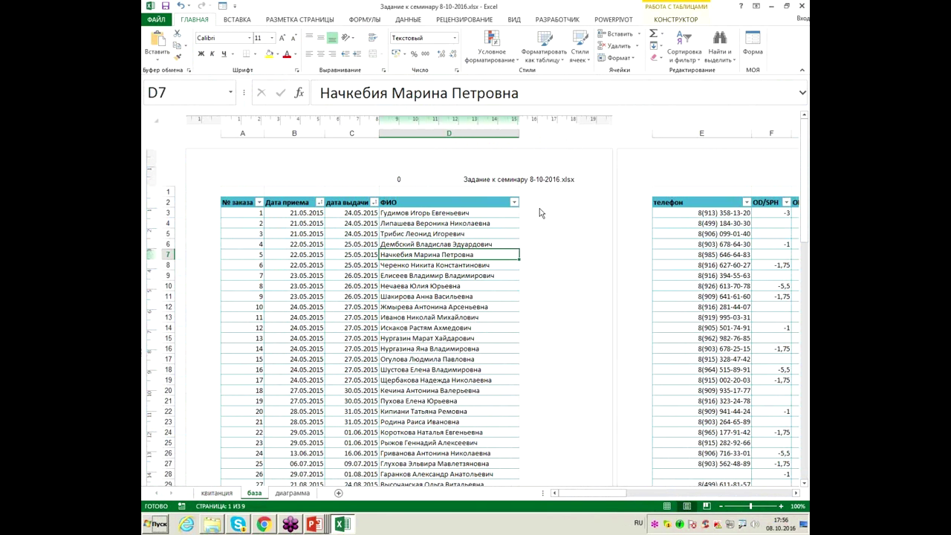
pyautogui.click(514, 19)
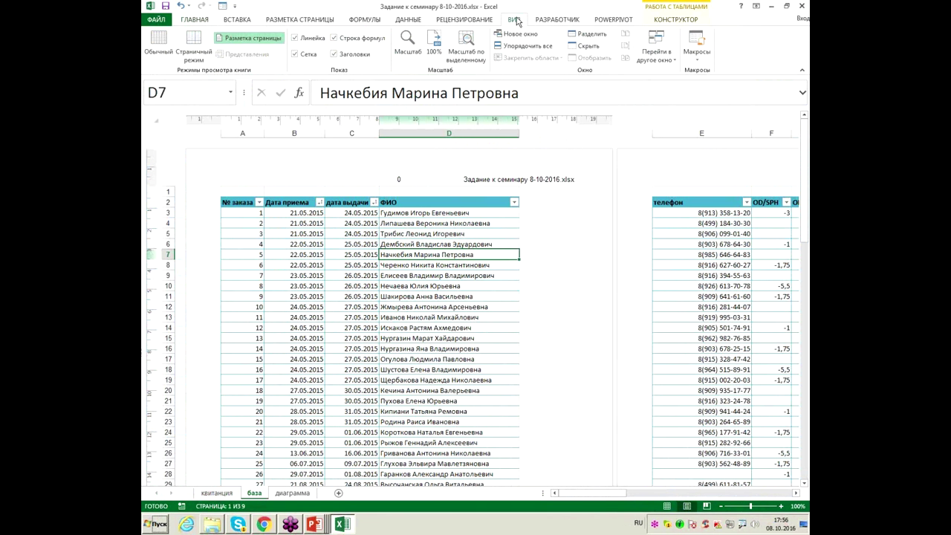
pyautogui.click(159, 43)
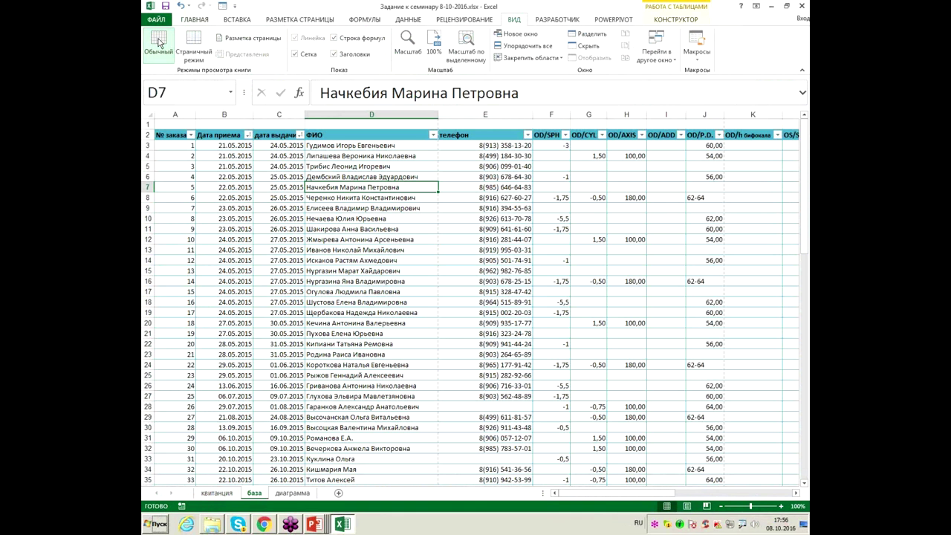
pyautogui.click(423, 239)
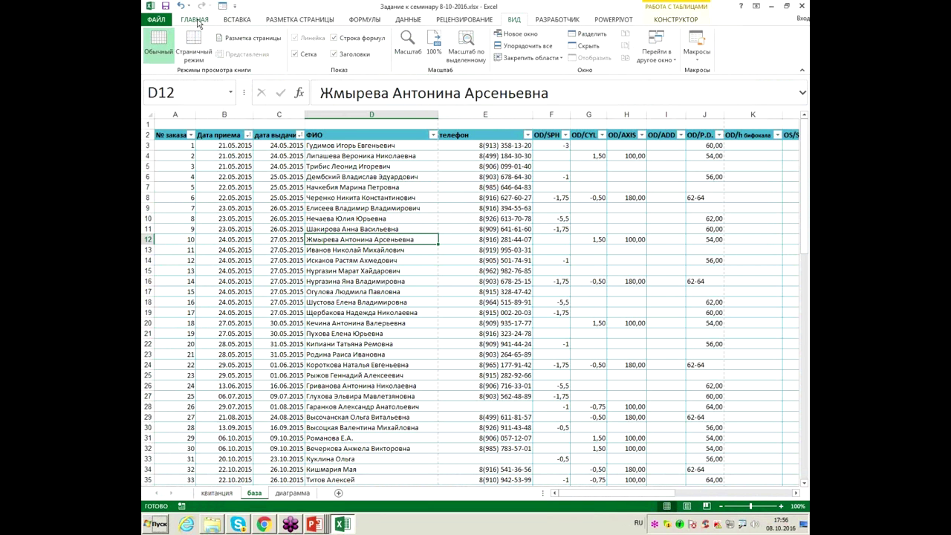
pyautogui.click(195, 19)
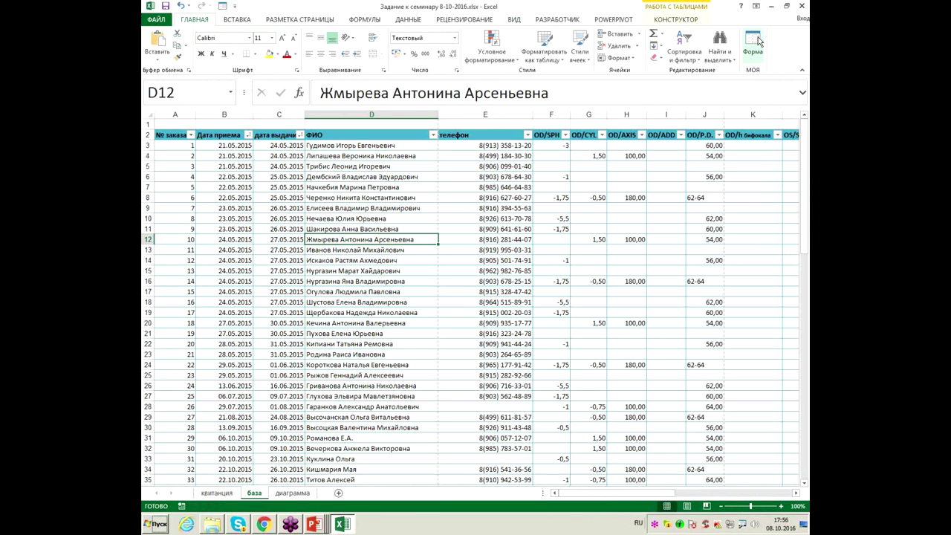
# In the data form, set record 70's сумма to 4500 and remove the phone's trailing extension.
pyautogui.click(758, 42)
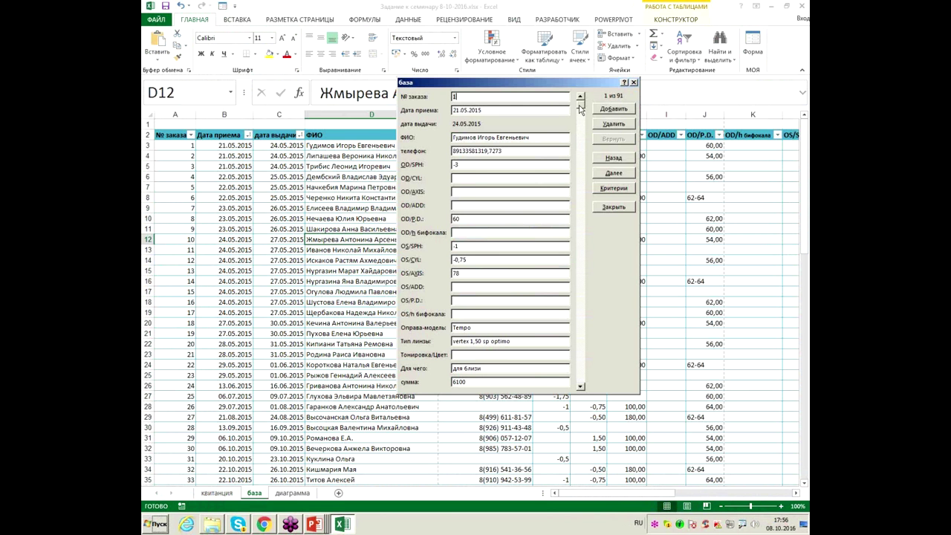
pyautogui.moveTo(581, 108); pyautogui.dragTo(583, 307)
pyautogui.moveTo(583, 307); pyautogui.dragTo(583, 316)
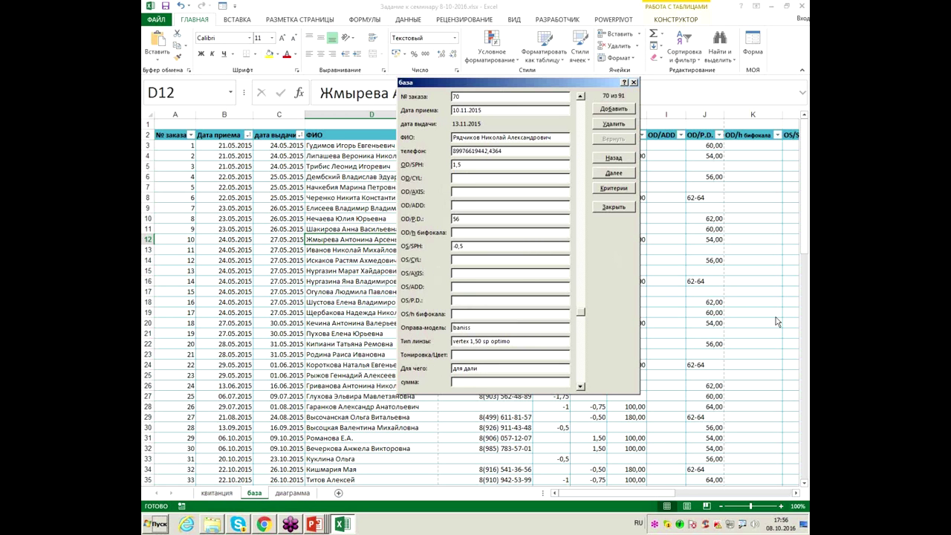
pyautogui.click(512, 382)
pyautogui.write('4500')
pyautogui.click(520, 153)
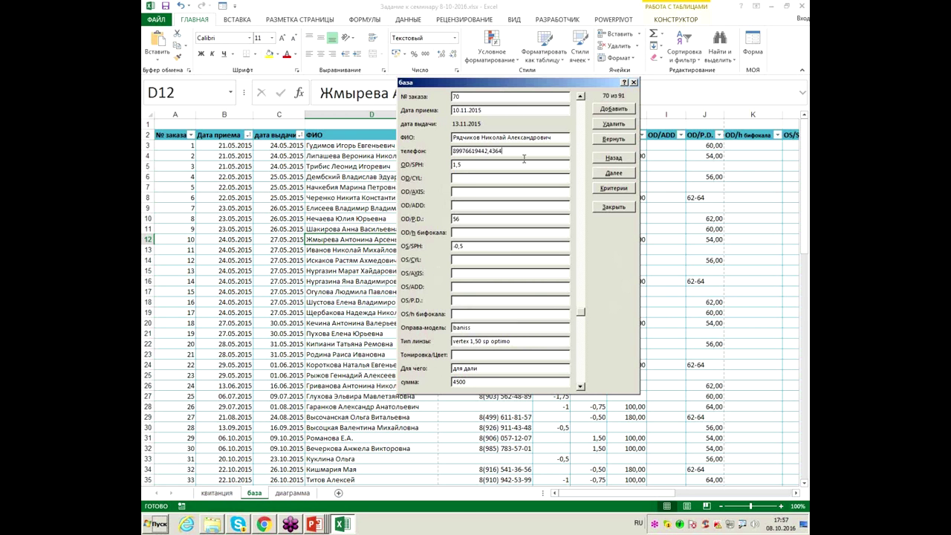
pyautogui.click(492, 179)
pyautogui.click(610, 209)
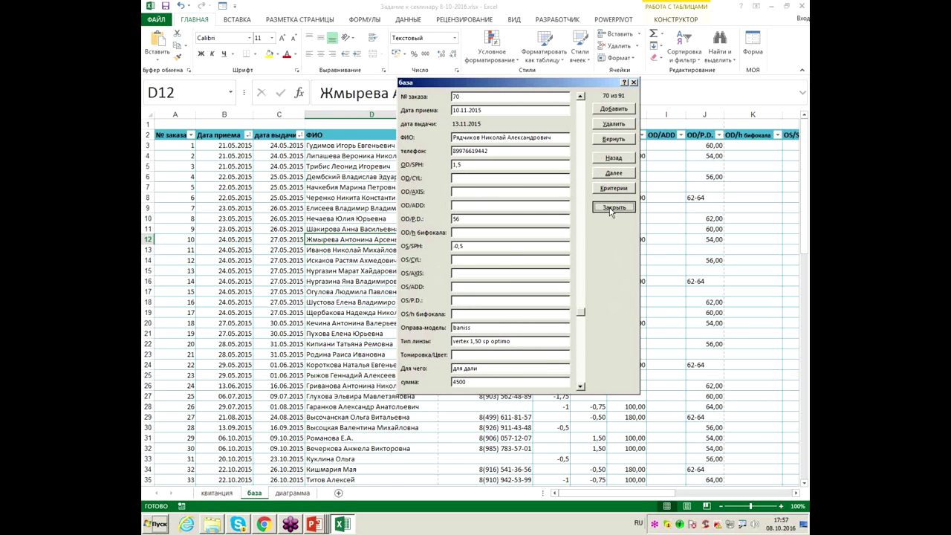
pyautogui.click(611, 209)
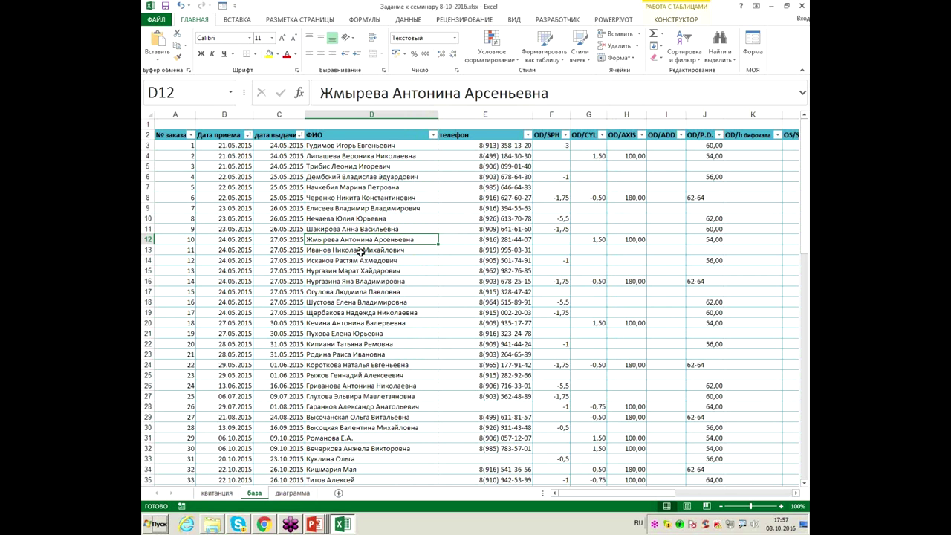
# Select D48, open the data form and move to a blank new record.
pyautogui.scroll(-1, 214, 221)
pyautogui.scroll(-13, 230, 233)
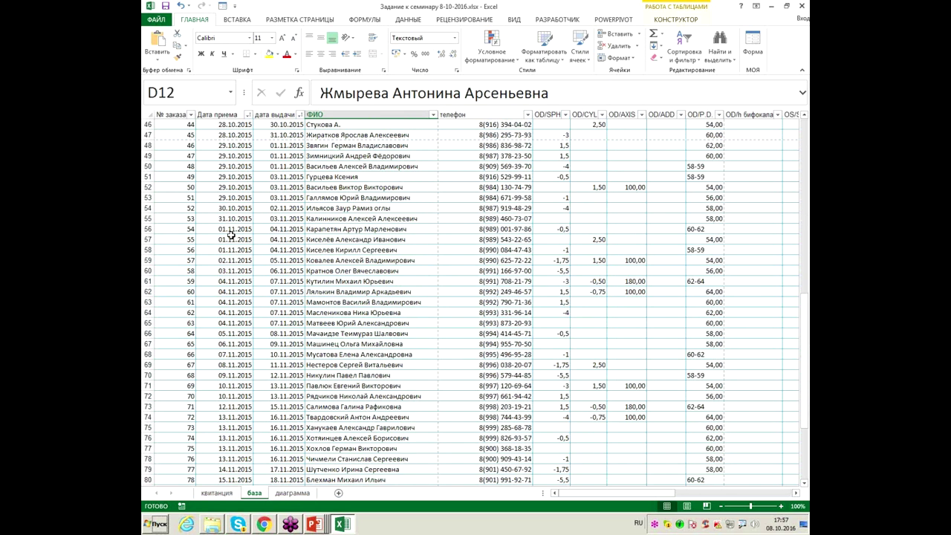
pyautogui.scroll(-10, 231, 234)
pyautogui.scroll(-3, 244, 239)
pyautogui.scroll(1, 552, 213)
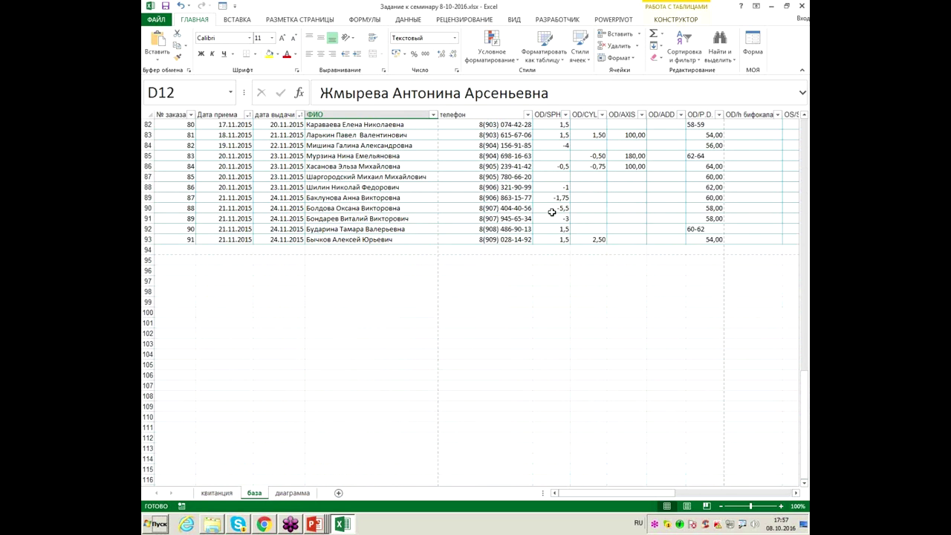
pyautogui.scroll(7, 505, 212)
pyautogui.scroll(7, 446, 209)
pyautogui.click(425, 208)
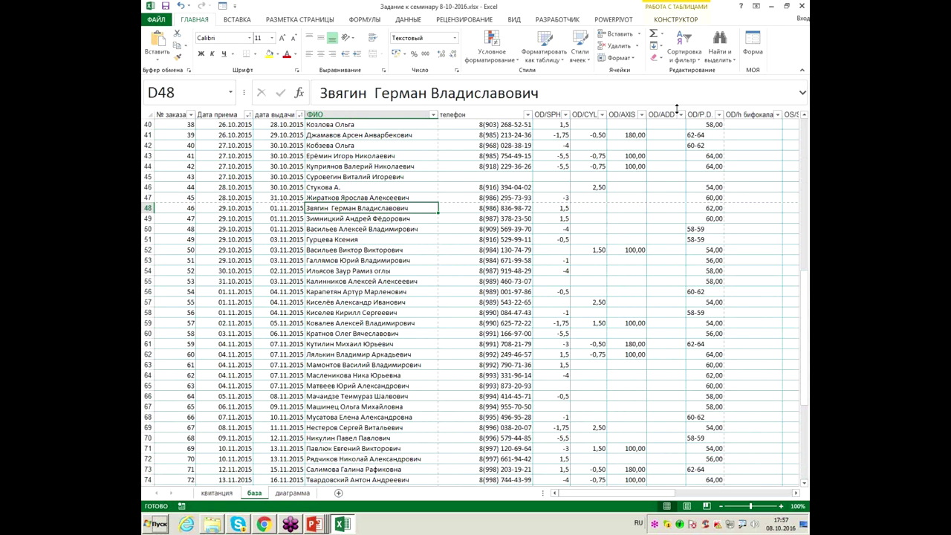
pyautogui.click(752, 44)
pyautogui.moveTo(583, 104); pyautogui.dragTo(578, 383)
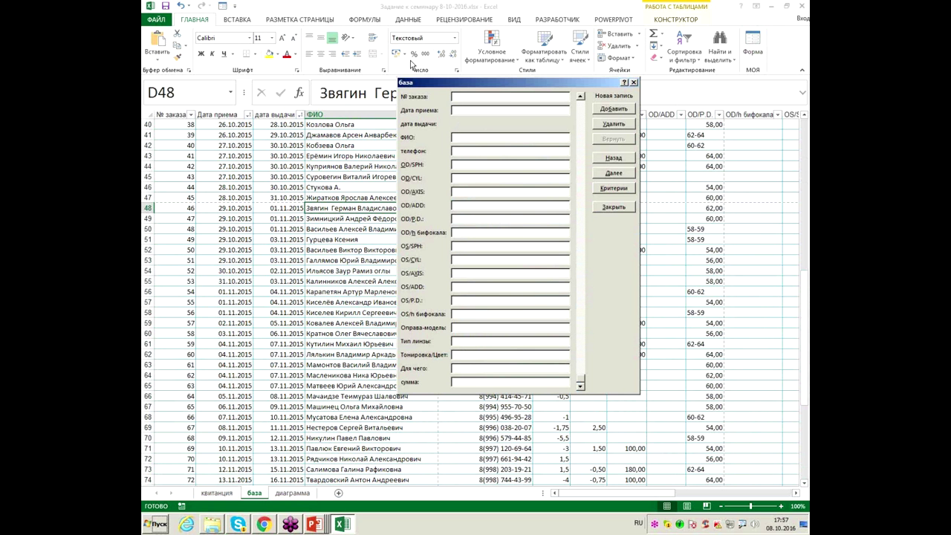
pyautogui.click(580, 97)
pyautogui.click(580, 387)
# Enter order 92 dated 8-10-16 with the customer's name and phone, then add it.
pyautogui.write('9')
pyautogui.write('8-')
pyautogui.write('дорова Е.В.')
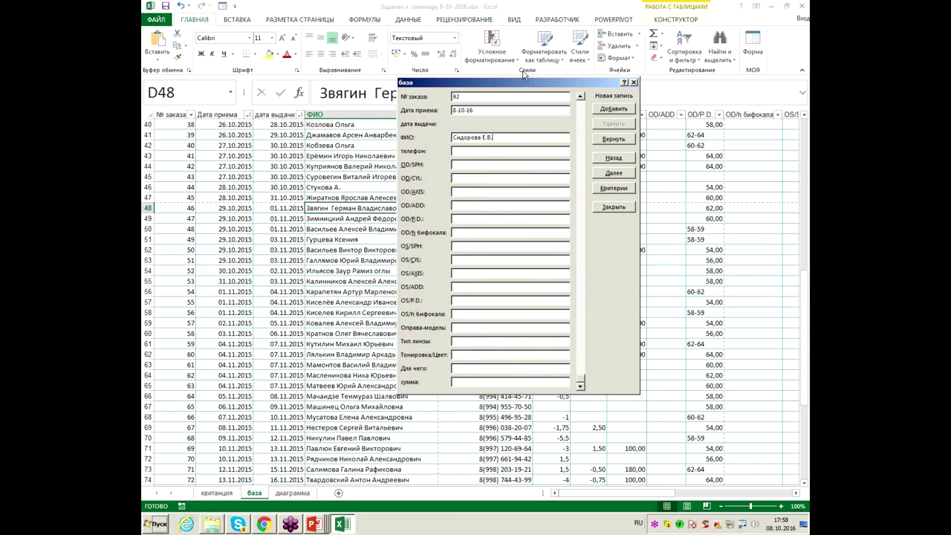
pyautogui.write('749878979')
pyautogui.click(606, 110)
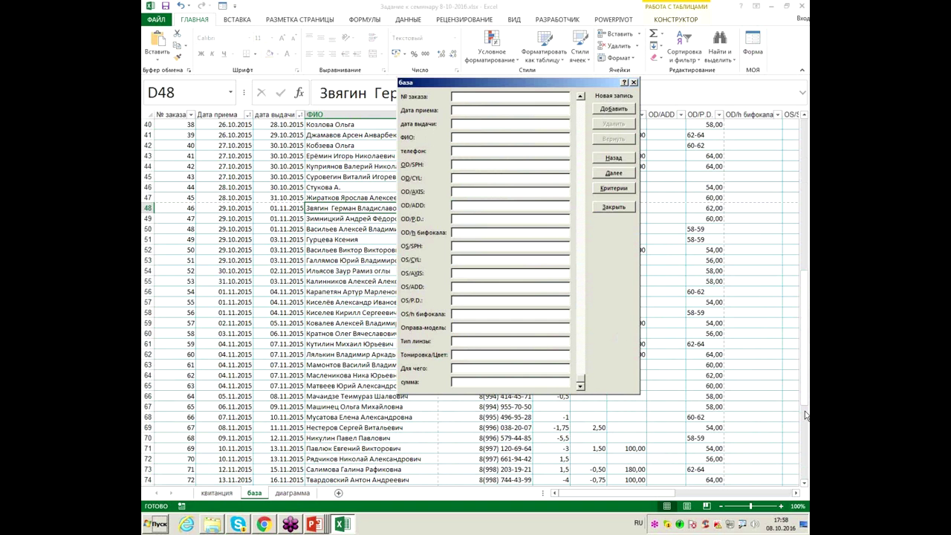
pyautogui.click(633, 82)
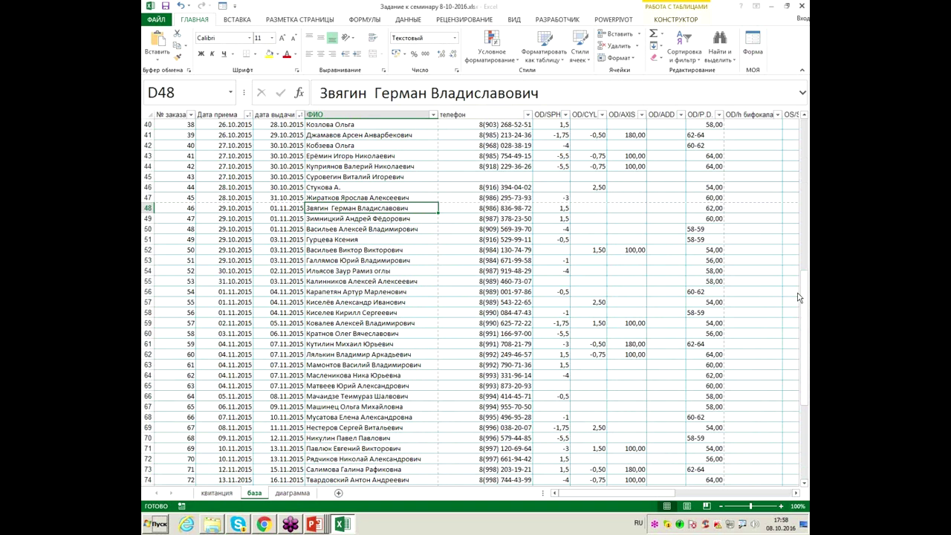
# Scroll to row 94 and check new order 92's cells, including name and phone.
pyautogui.moveTo(802, 294); pyautogui.dragTo(802, 368)
pyautogui.scroll(-6, 295, 385)
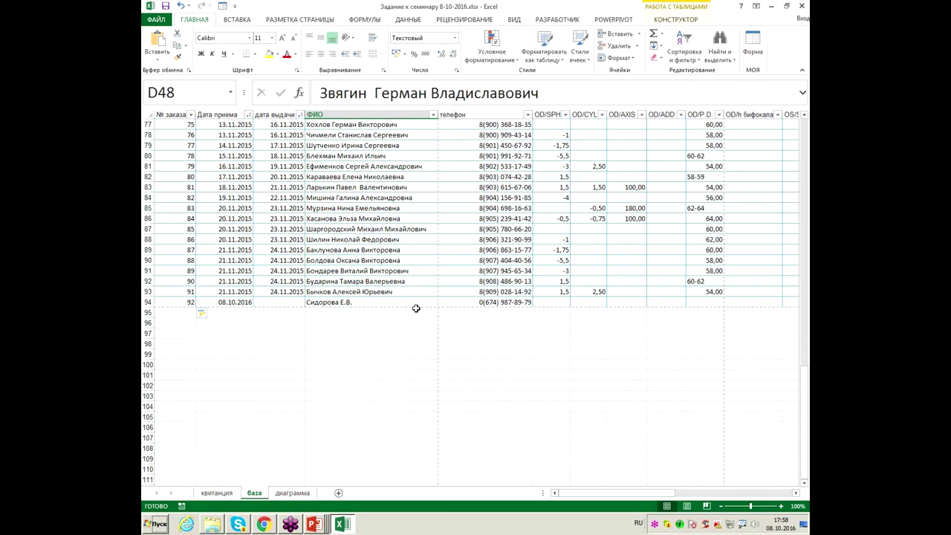
pyautogui.click(177, 302)
pyautogui.click(244, 301)
pyautogui.click(278, 301)
pyautogui.click(346, 301)
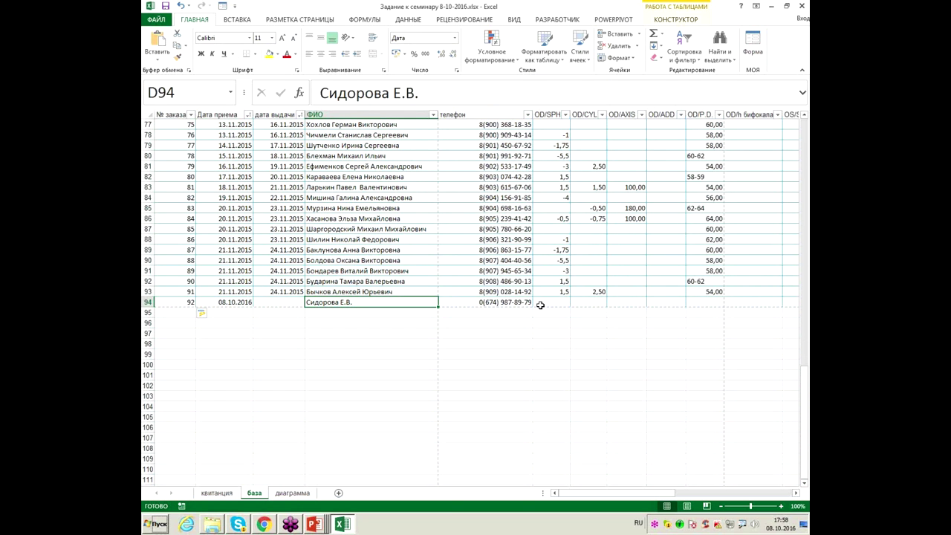
pyautogui.click(477, 302)
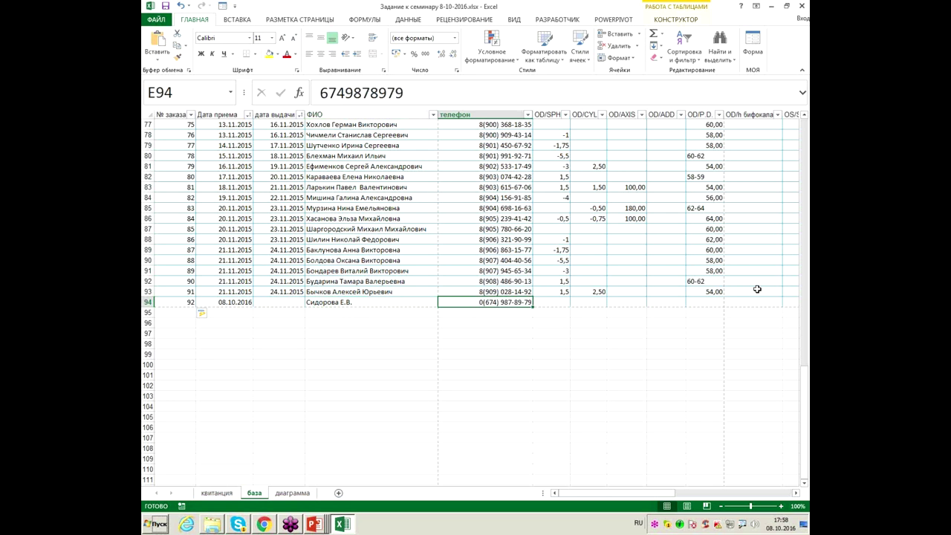
pyautogui.click(323, 229)
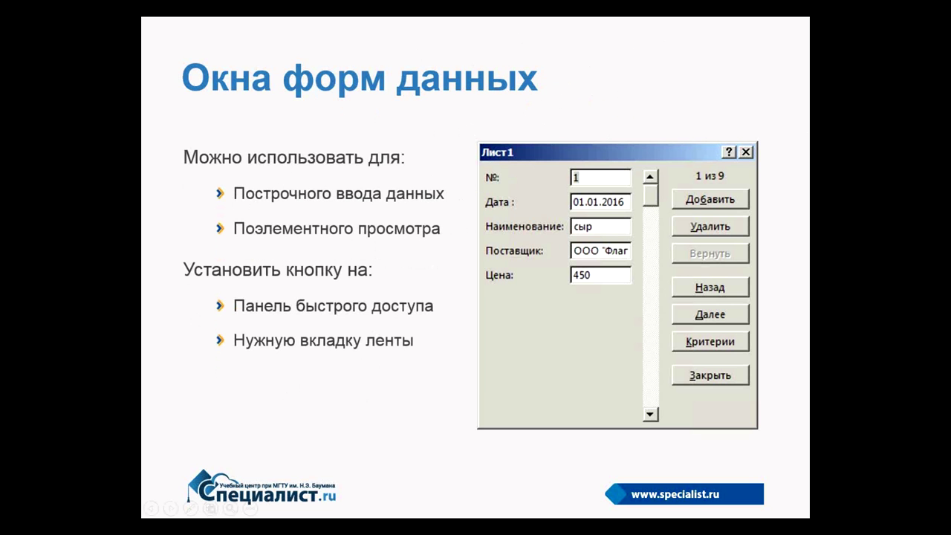
# Advance to the 'Элементы управления форм' slide, reveal 'Алгоритм работы', then return to Excel.
pyautogui.click(622, 42)
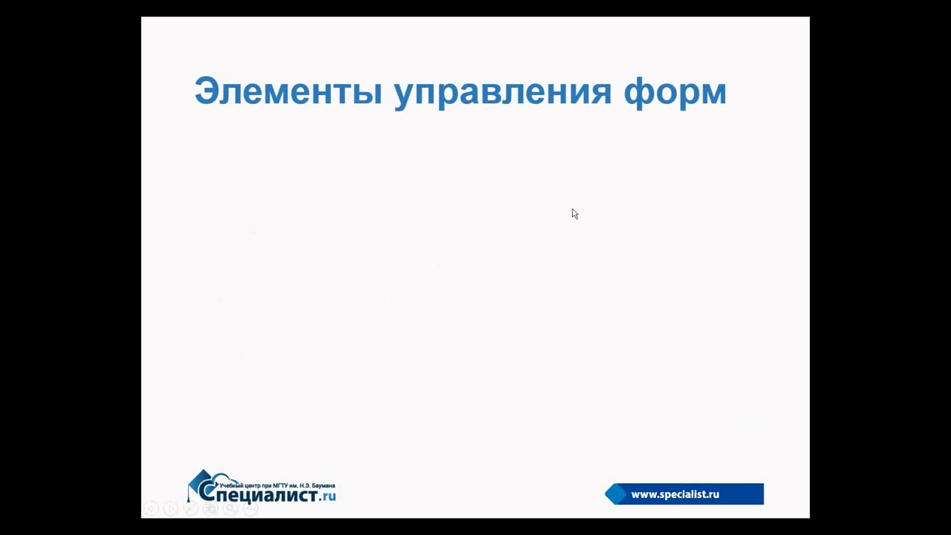
pyautogui.click(524, 63)
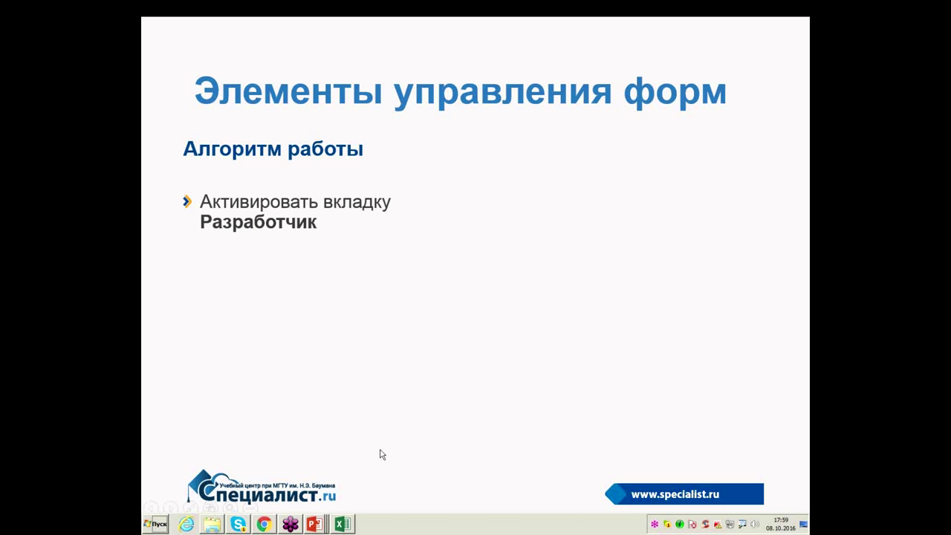
pyautogui.click(347, 525)
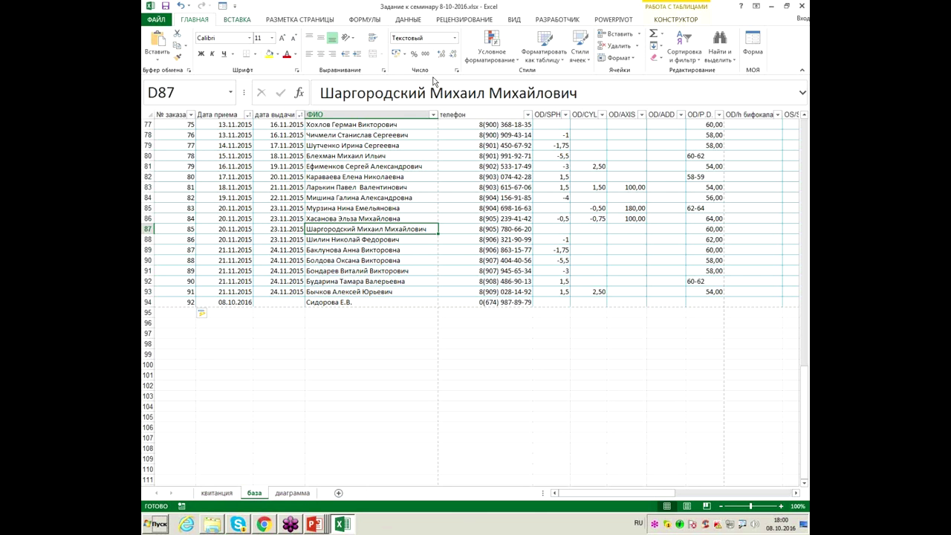
# Enable the Разработчик tab in the ribbon options and open it.
pyautogui.click(155, 23)
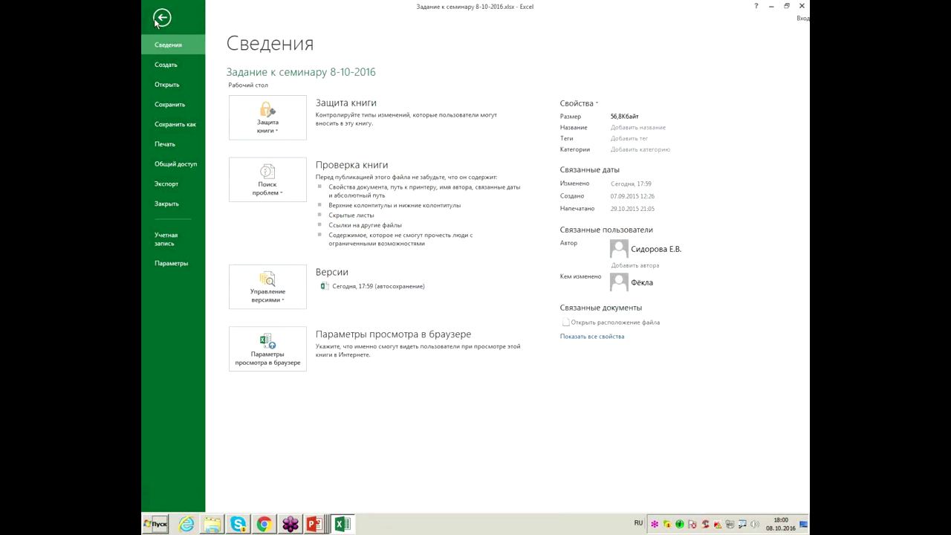
pyautogui.click(171, 263)
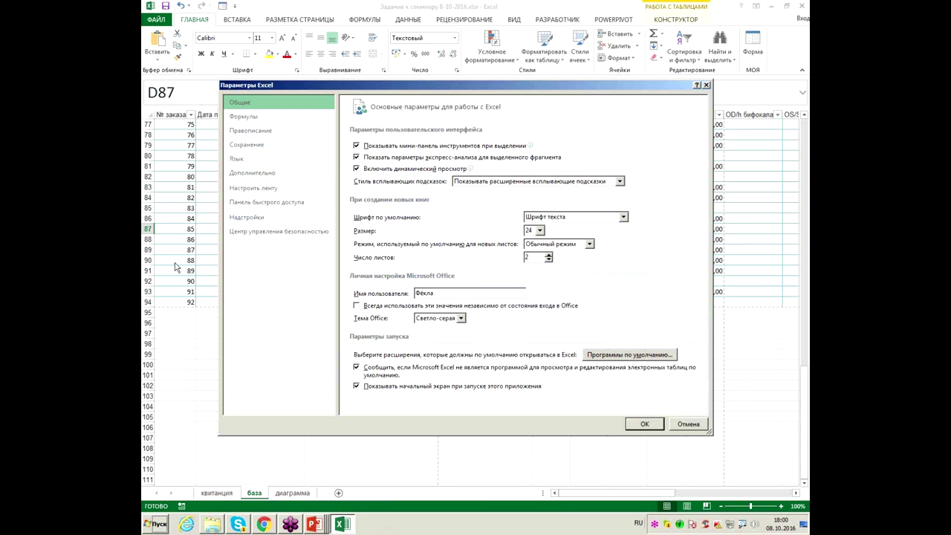
pyautogui.click(267, 190)
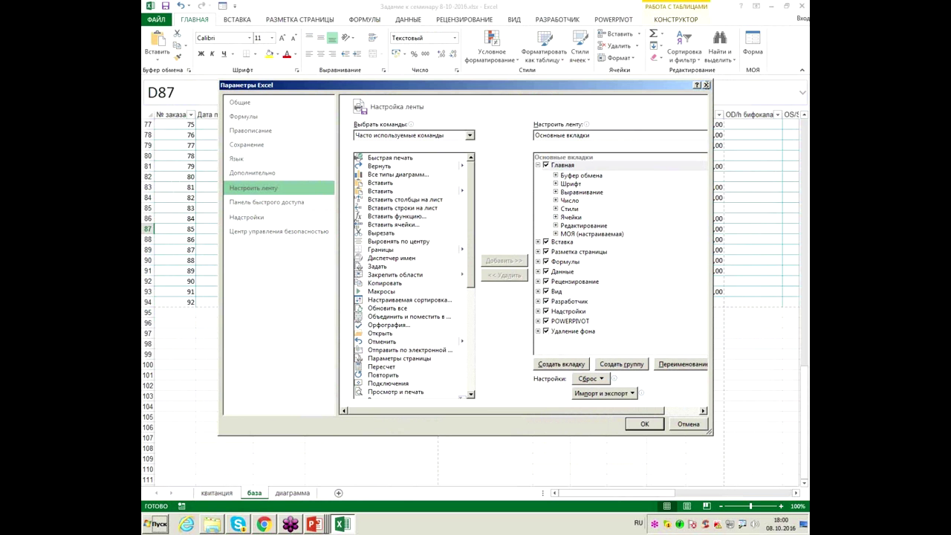
pyautogui.click(706, 85)
pyautogui.click(556, 20)
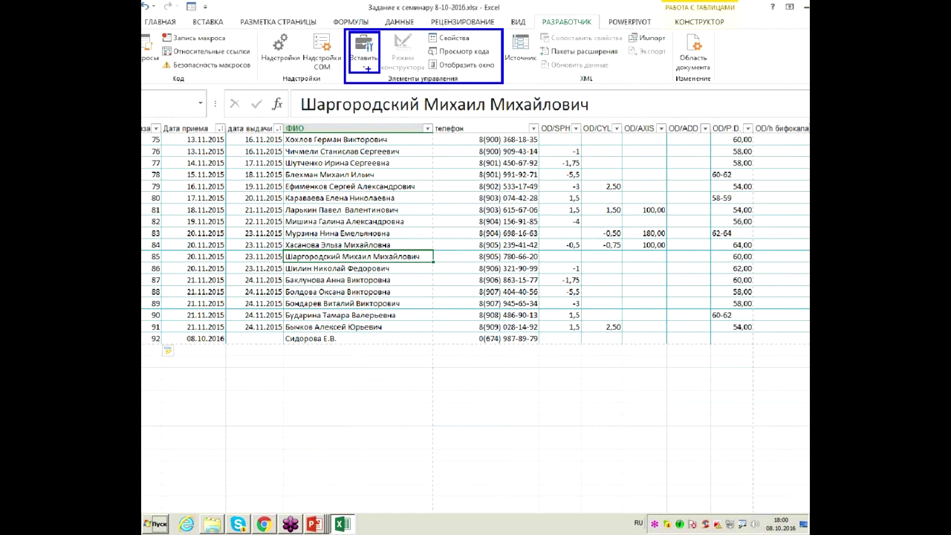
pyautogui.click(380, 56)
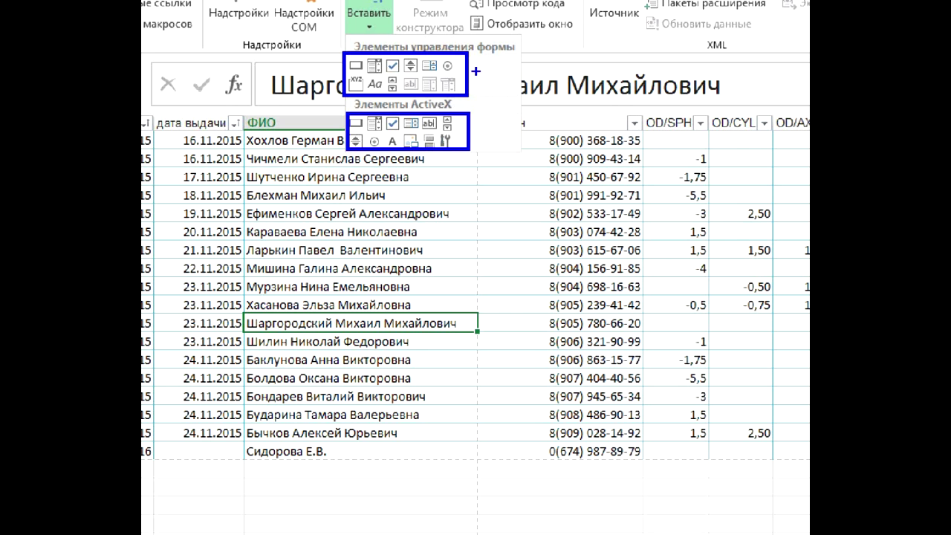
pyautogui.moveTo(481, 67); pyautogui.dragTo(502, 62)
pyautogui.moveTo(375, 134)
pyautogui.mouseDown()
pyautogui.moveTo(427, 117)
pyautogui.moveTo(424, 136)
pyautogui.mouseUp()
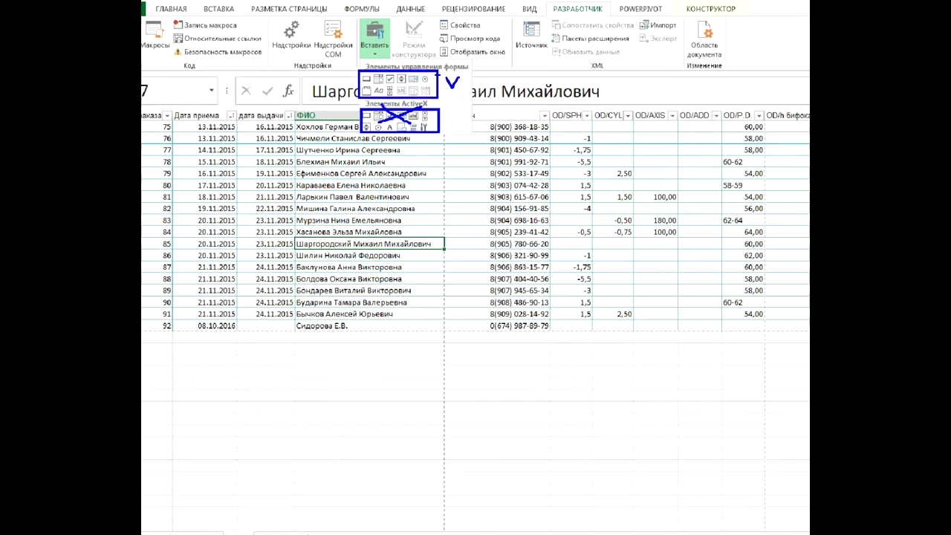
pyautogui.press('Escape')
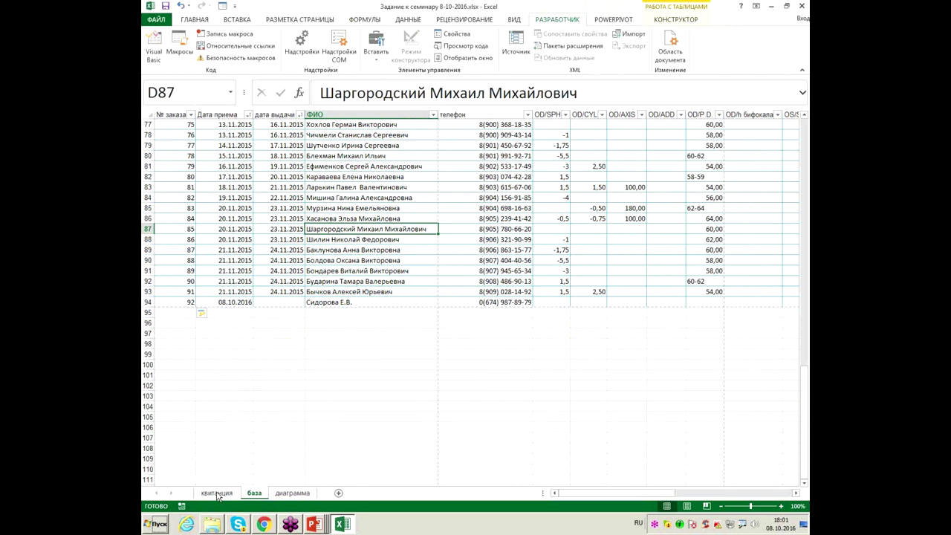
# Open the квитанция sheet and inspect the company name, address and phone in F3:F5.
pyautogui.click(217, 494)
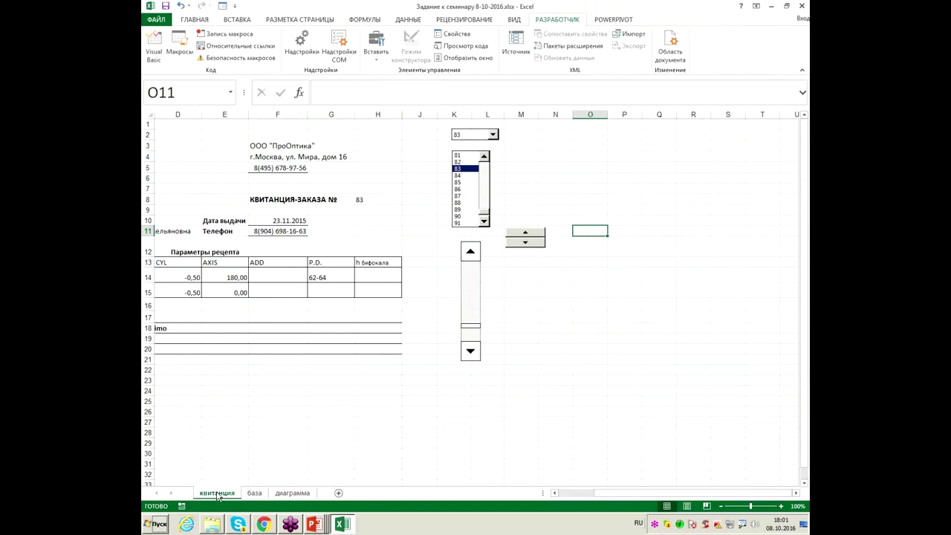
pyautogui.click(253, 494)
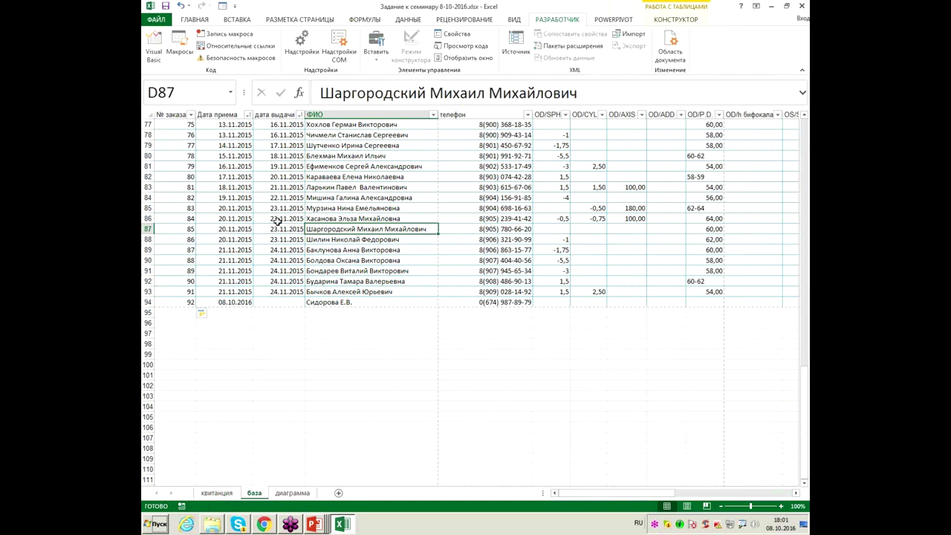
pyautogui.scroll(8, 275, 222)
pyautogui.scroll(5, 290, 223)
pyautogui.scroll(-9, 297, 223)
pyautogui.scroll(-4, 298, 223)
pyautogui.click(217, 493)
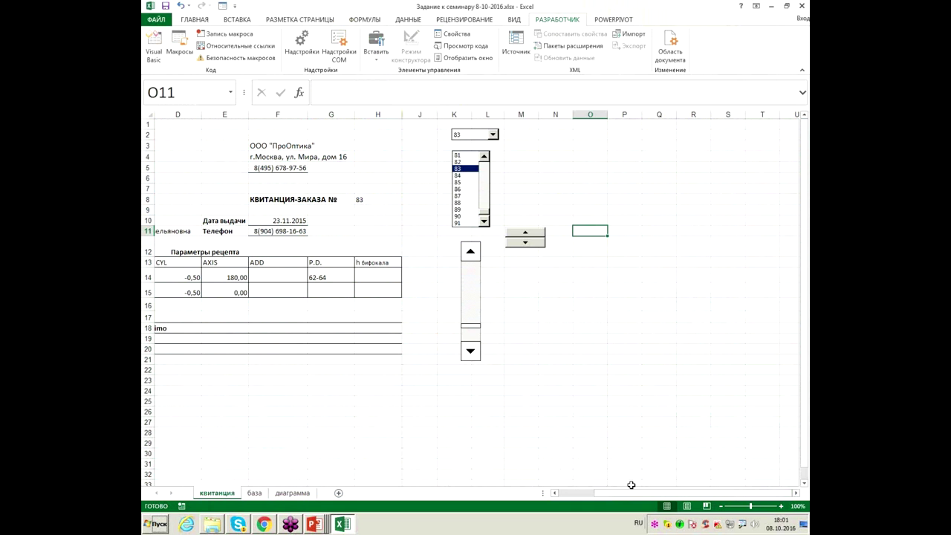
pyautogui.moveTo(625, 493); pyautogui.dragTo(542, 496)
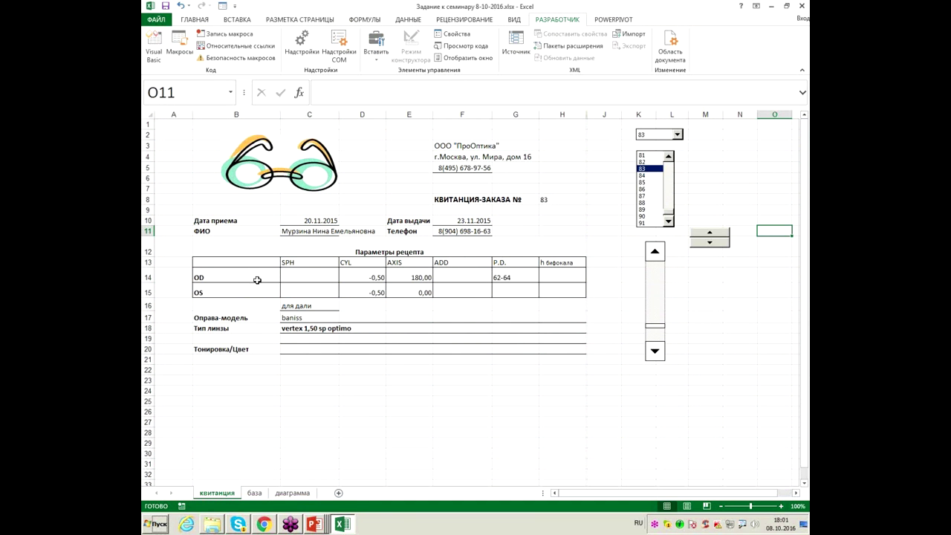
pyautogui.click(441, 145)
pyautogui.click(444, 156)
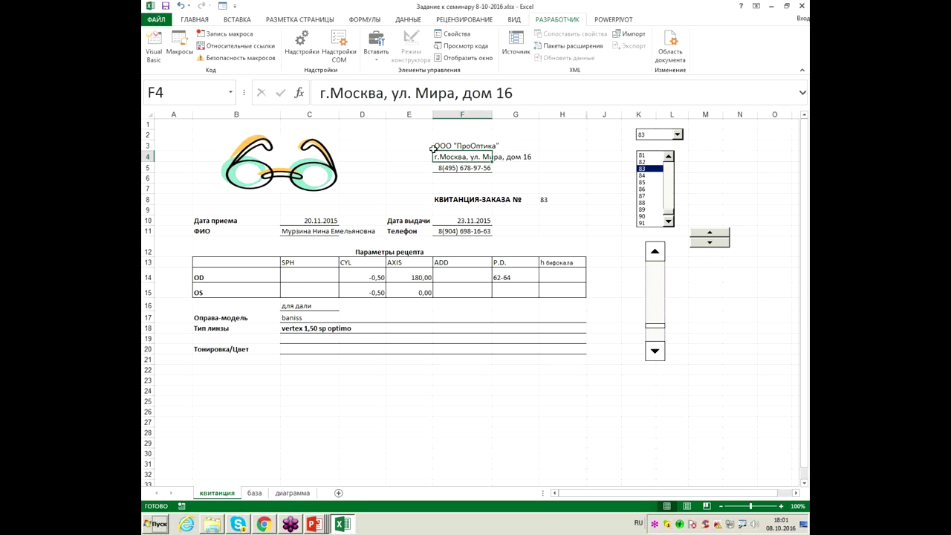
pyautogui.click(449, 168)
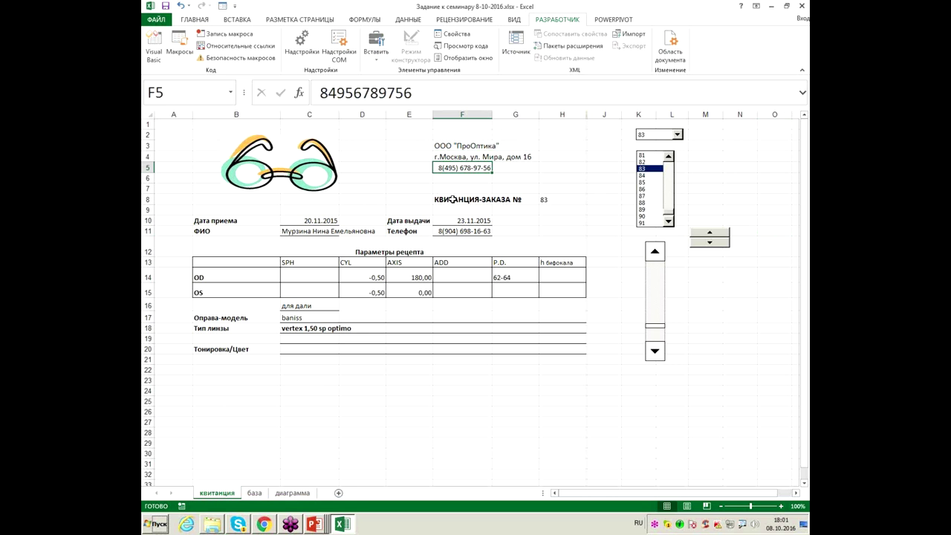
# Enter order number 2 in H8 and inspect the Дата приема lookup formula.
pyautogui.click(555, 200)
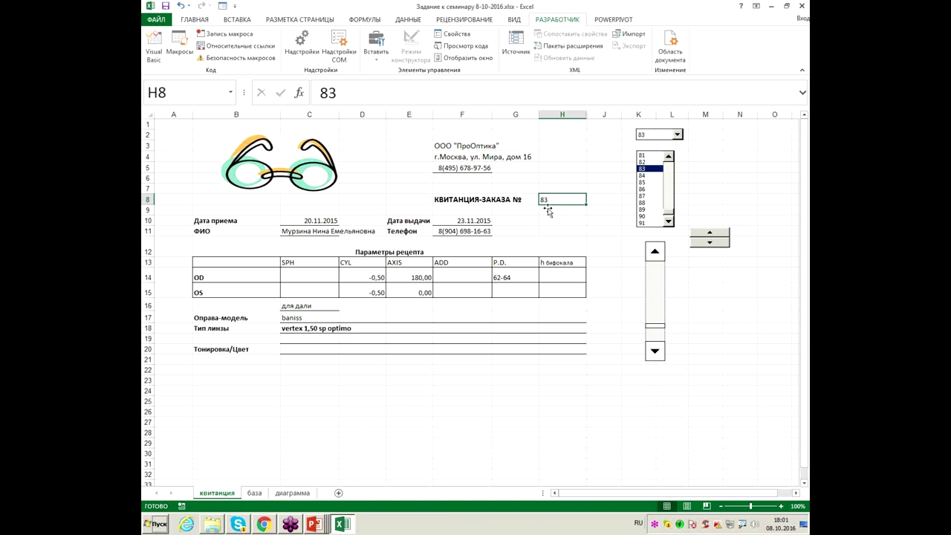
pyautogui.write('2')
pyautogui.press('Return')
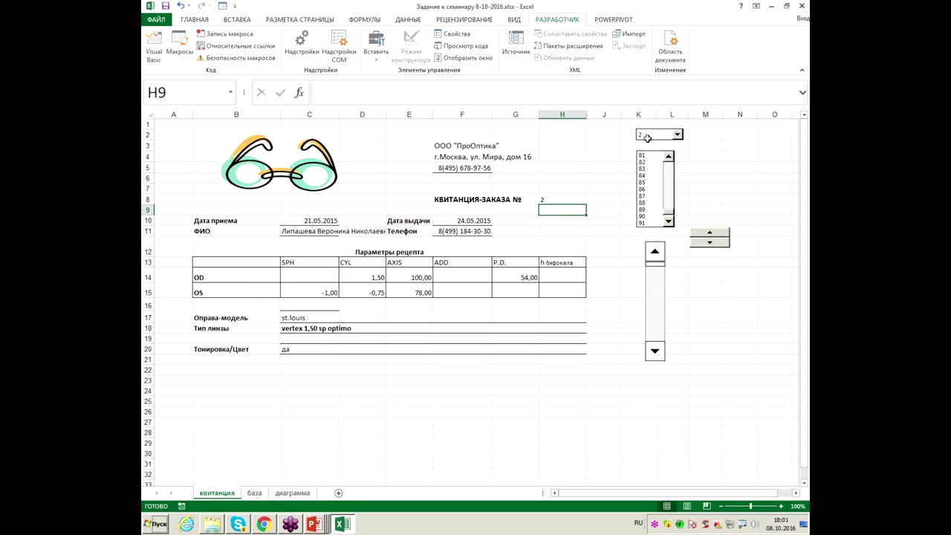
pyautogui.click(550, 199)
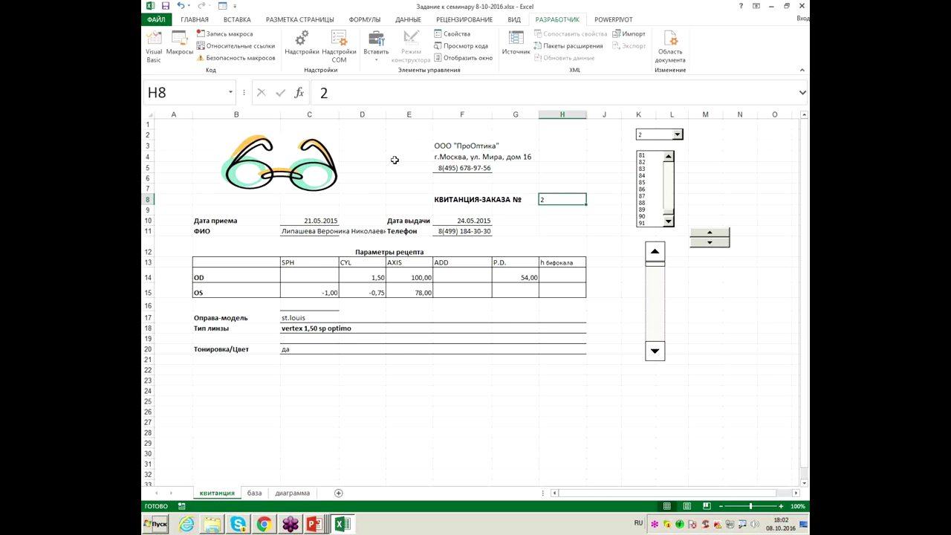
pyautogui.click(296, 221)
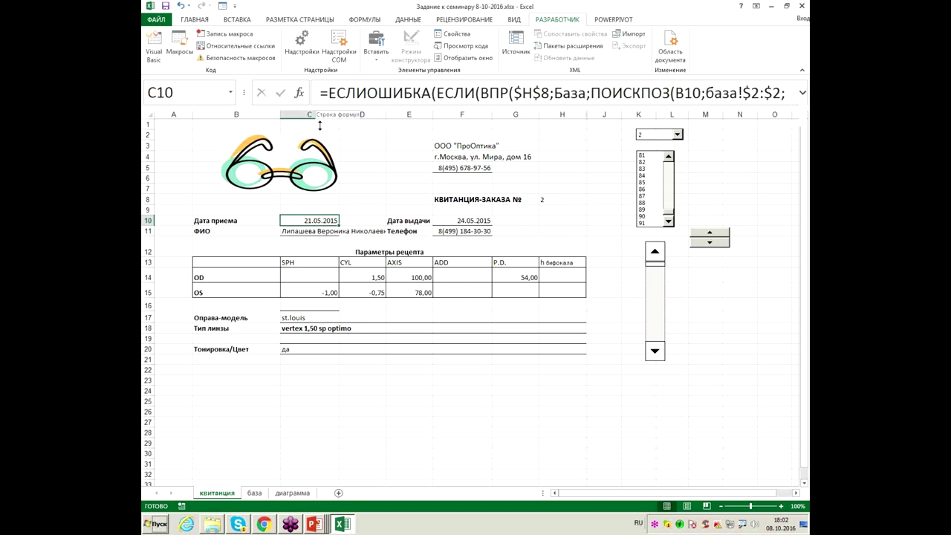
# Enlarge the formula bar to view C10's ЕСЛИОШИБКА–ВПР–ПОИСКПОЗ date formula, then cancel editing unchanged.
pyautogui.moveTo(320, 125); pyautogui.dragTo(317, 151)
pyautogui.moveTo(243, 92); pyautogui.dragTo(204, 92)
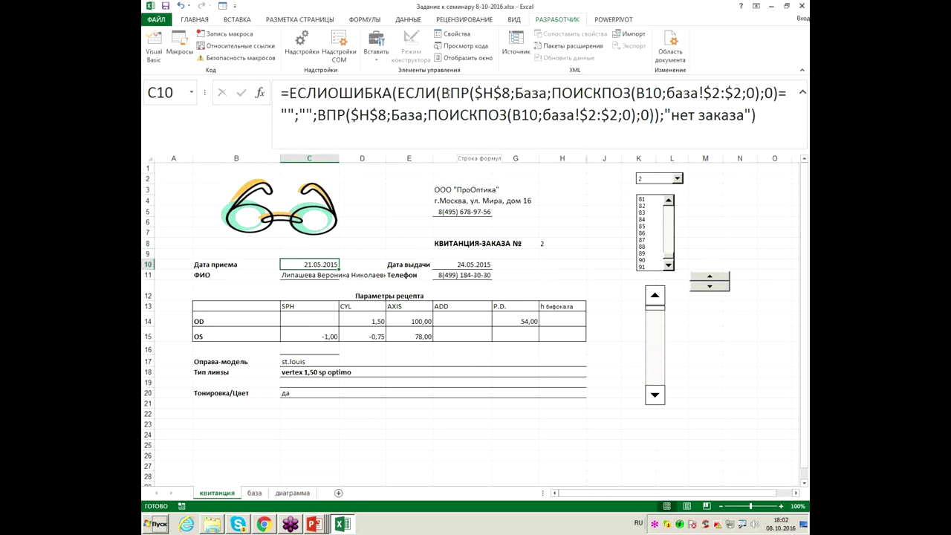
pyautogui.doubleClick(453, 93)
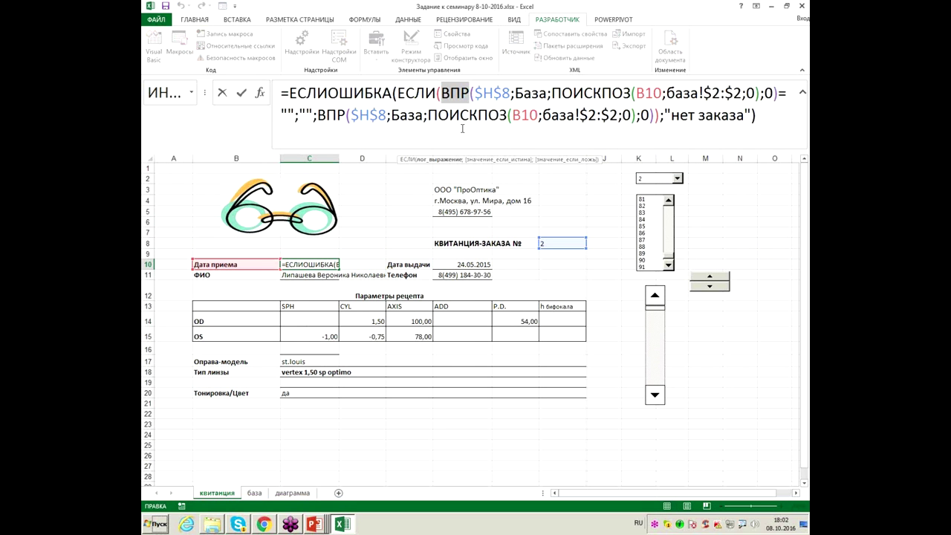
pyautogui.press('Escape')
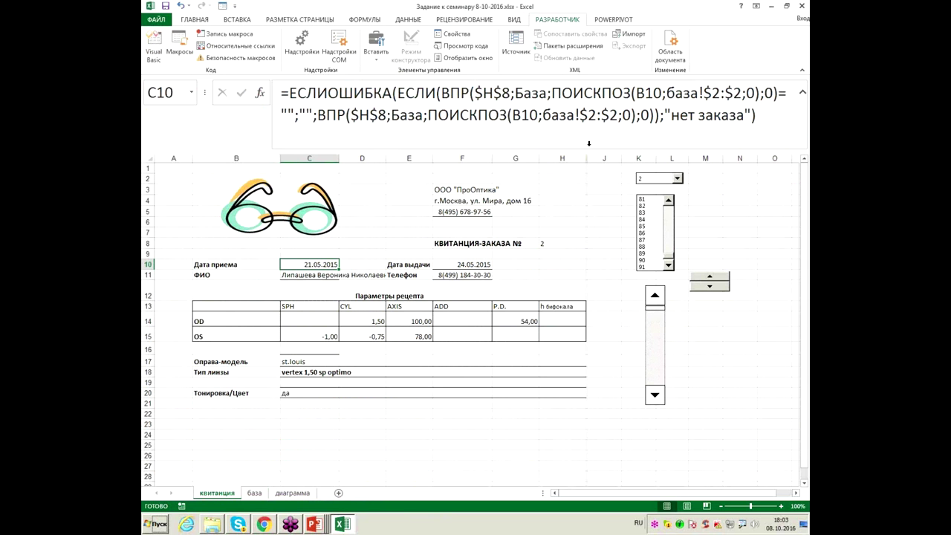
# Annotate the F10 issue-date formula's $H$8 condition, empty-string result and ВПР fallback.
pyautogui.click(472, 265)
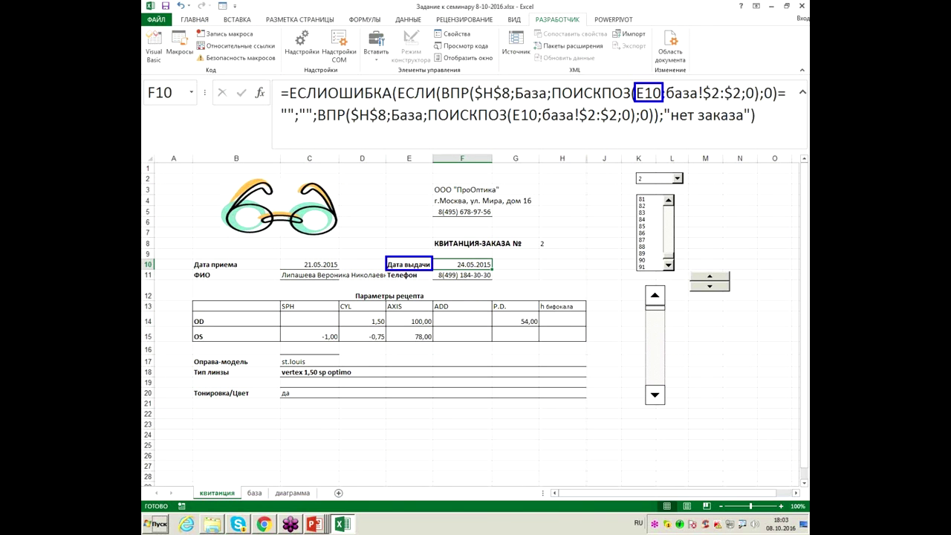
pyautogui.moveTo(675, 102); pyautogui.dragTo(736, 101)
pyautogui.moveTo(657, 56); pyautogui.dragTo(660, 68)
pyautogui.click(661, 72)
pyautogui.moveTo(475, 77)
pyautogui.mouseDown()
pyautogui.moveTo(500, 107)
pyautogui.moveTo(507, 79)
pyautogui.moveTo(508, 107)
pyautogui.moveTo(540, 78)
pyautogui.moveTo(744, 101)
pyautogui.moveTo(556, 104)
pyautogui.mouseUp()
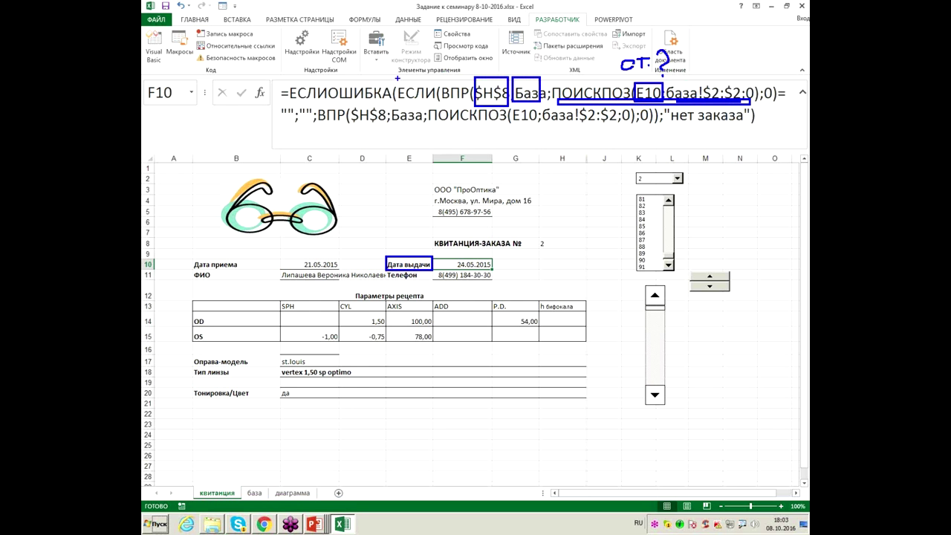
pyautogui.moveTo(396, 78); pyautogui.dragTo(779, 104)
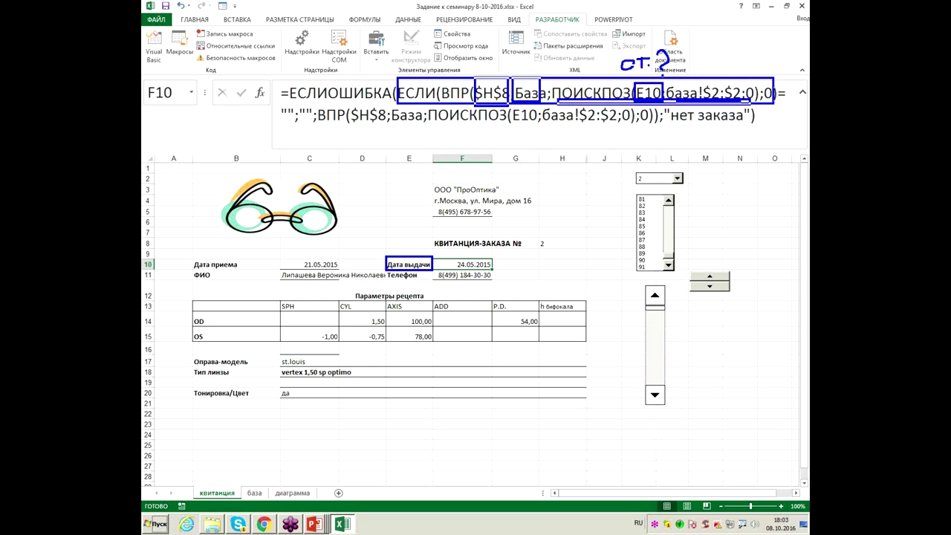
pyautogui.moveTo(676, 103); pyautogui.dragTo(557, 103)
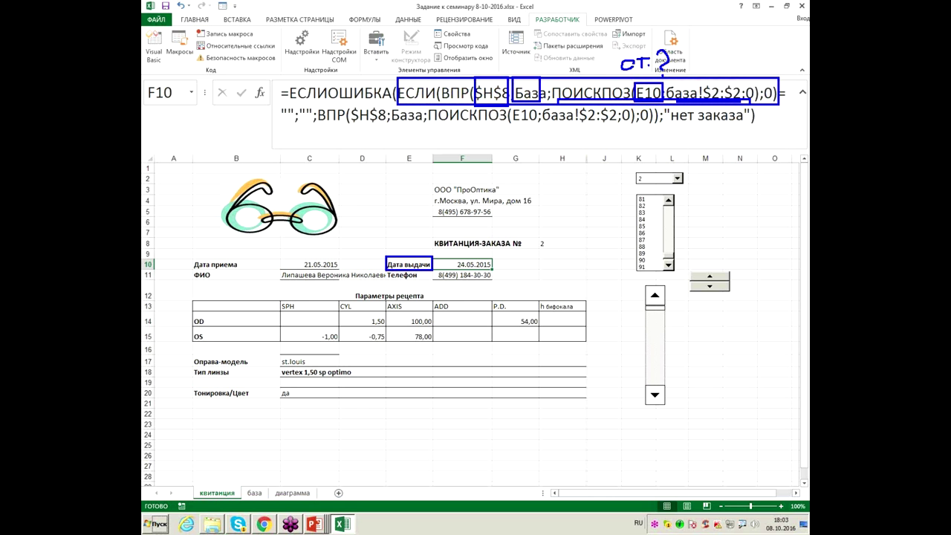
pyautogui.moveTo(276, 103); pyautogui.dragTo(296, 124)
pyautogui.moveTo(315, 105); pyautogui.dragTo(656, 124)
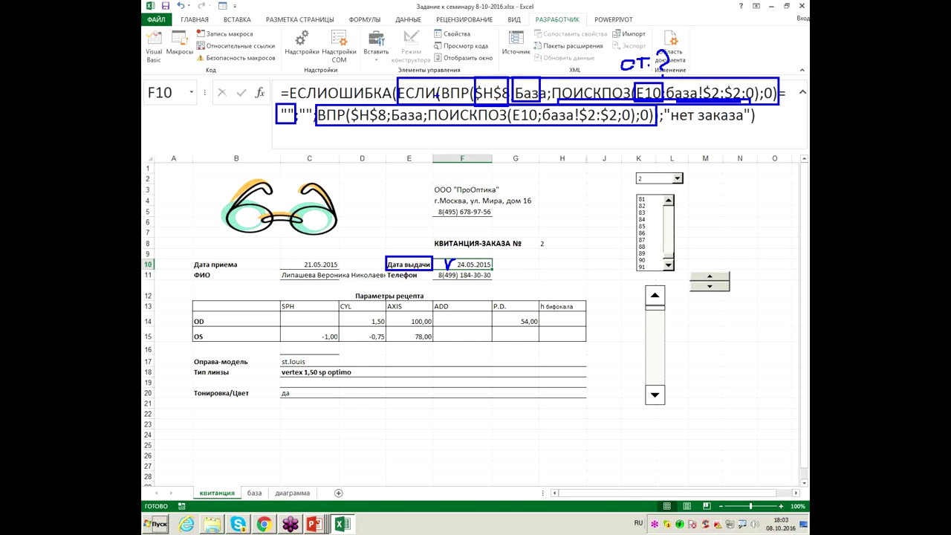
pyautogui.press('Escape')
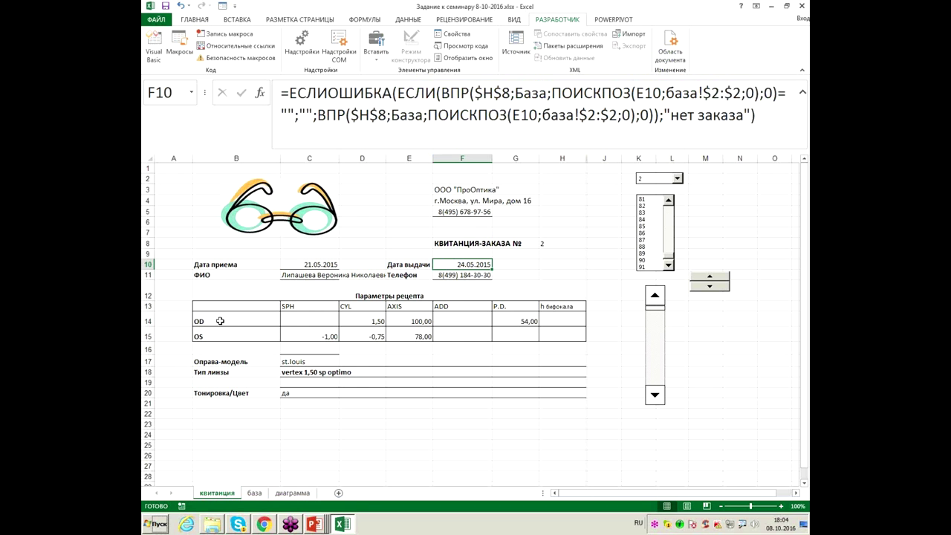
# Examine the C14 SPH lookup formula and its 'нет заказа' fallback against the база sheet.
pyautogui.click(213, 320)
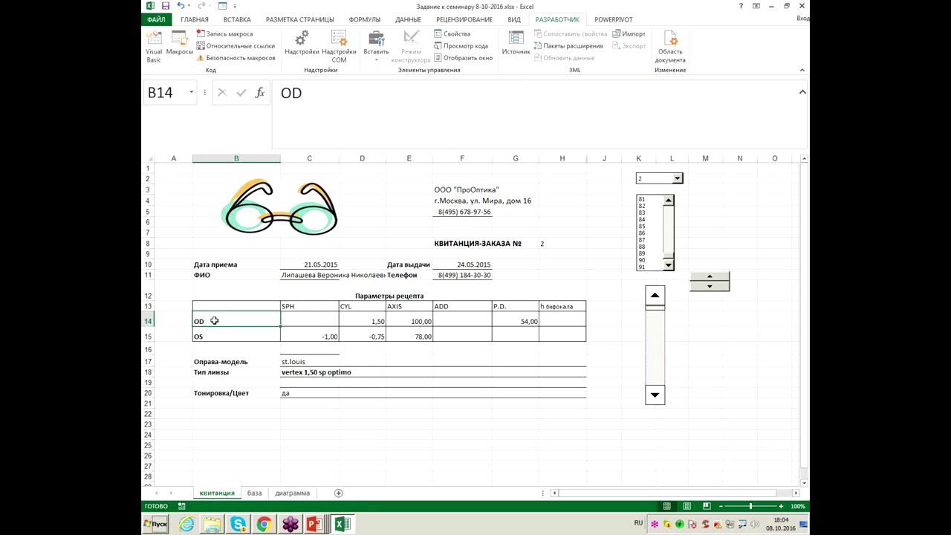
pyautogui.click(305, 319)
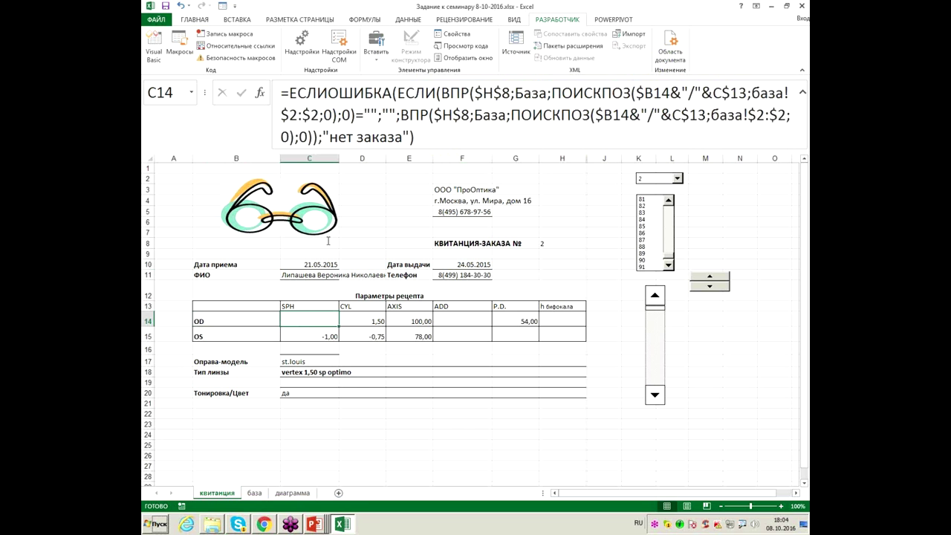
pyautogui.click(255, 493)
pyautogui.moveTo(625, 231)
pyautogui.mouseDown()
pyautogui.moveTo(625, 168)
pyautogui.moveTo(625, 220)
pyautogui.mouseUp()
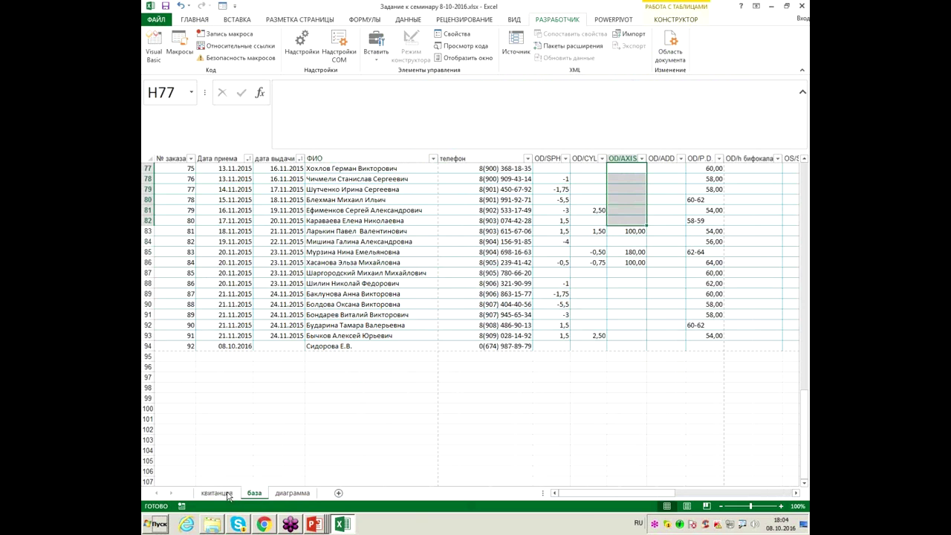
pyautogui.click(226, 494)
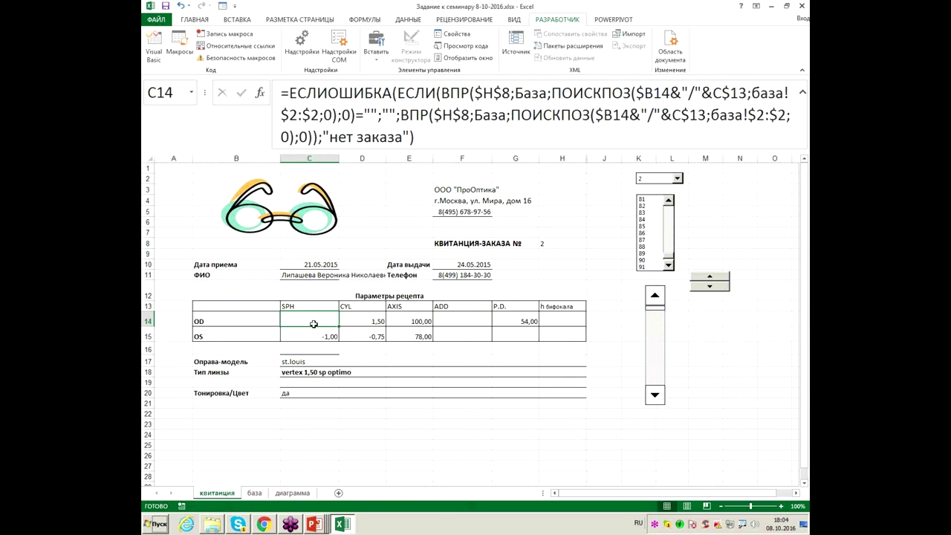
pyautogui.moveTo(359, 114); pyautogui.dragTo(399, 115)
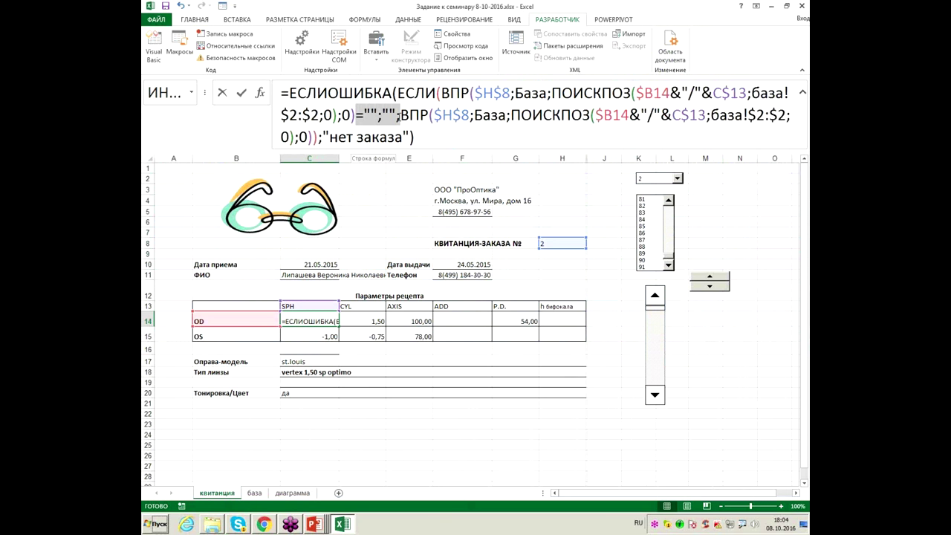
pyautogui.moveTo(401, 115); pyautogui.dragTo(334, 154)
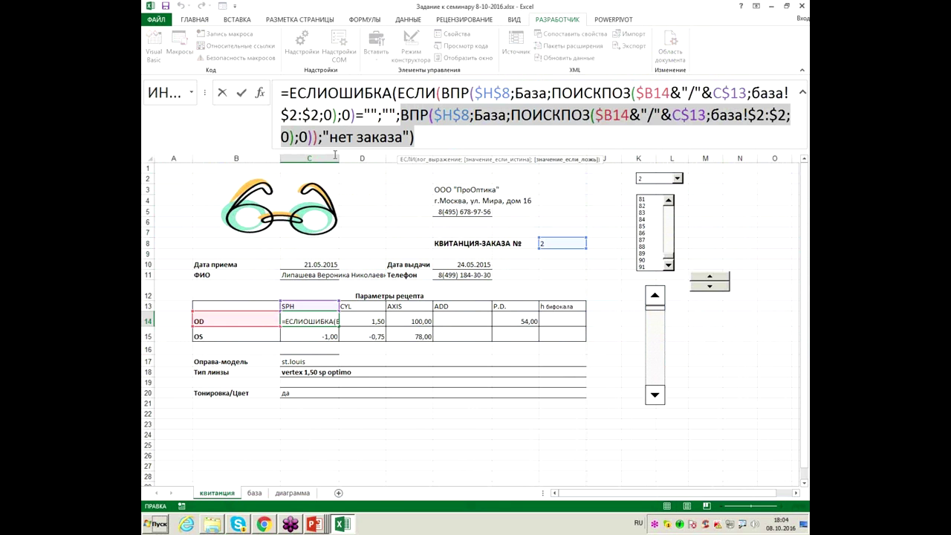
pyautogui.write(')')
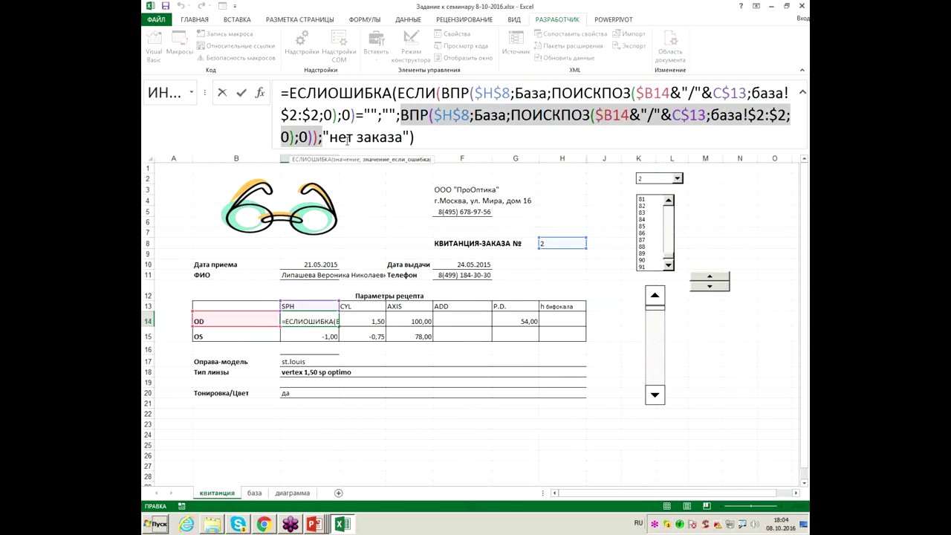
pyautogui.click(323, 137)
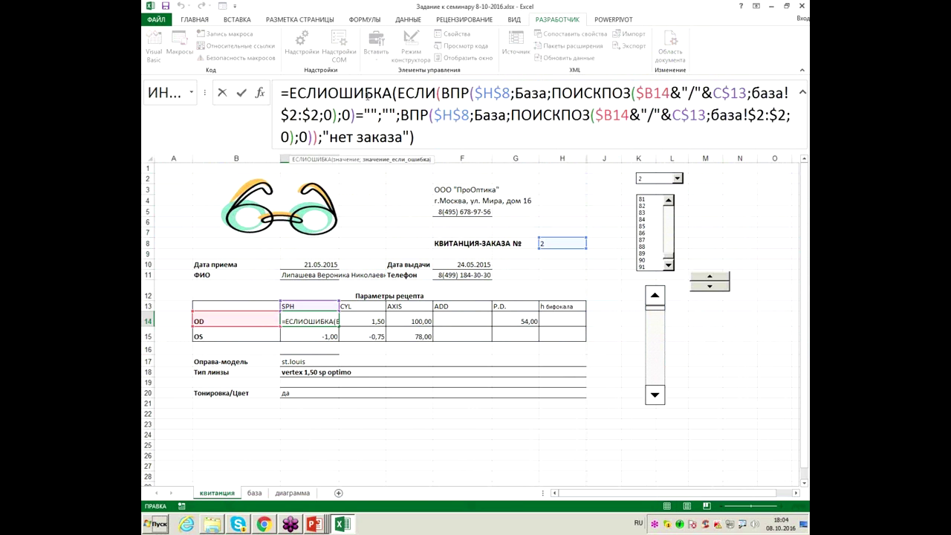
pyautogui.keyDown('shift'); pyautogui.click(416, 136); pyautogui.keyUp('shift')
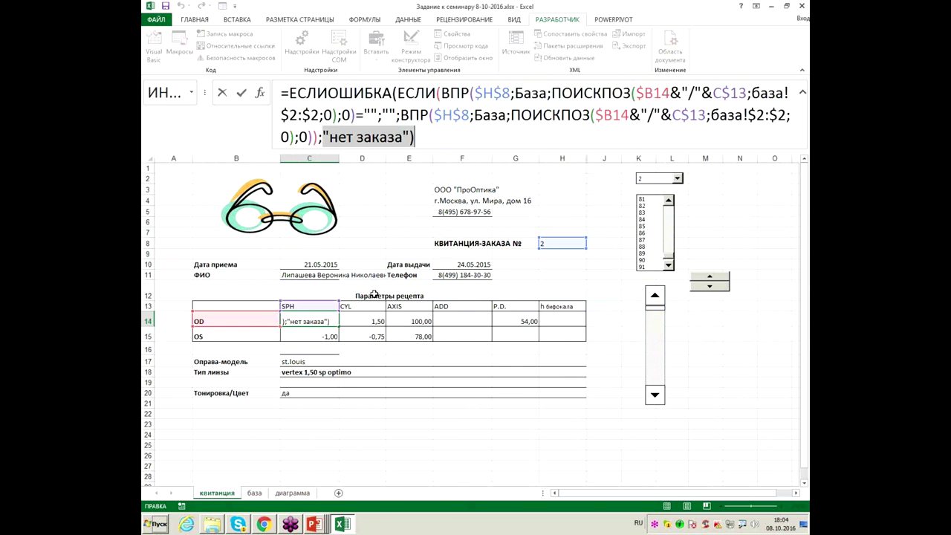
pyautogui.press('Escape')
# Load order 74, then enter order numbers 100 (nonexistent) and 2 in H8.
pyautogui.moveTo(669, 258); pyautogui.dragTo(668, 251)
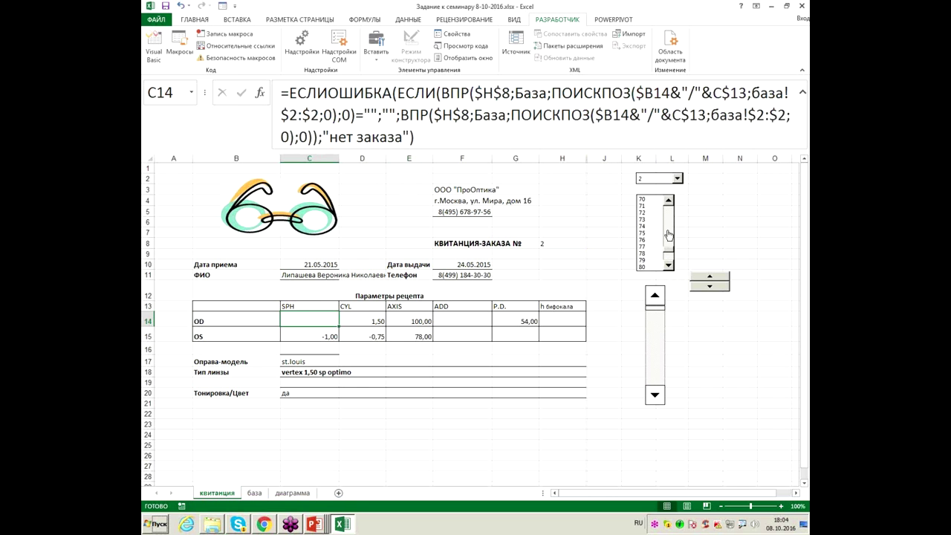
pyautogui.click(648, 226)
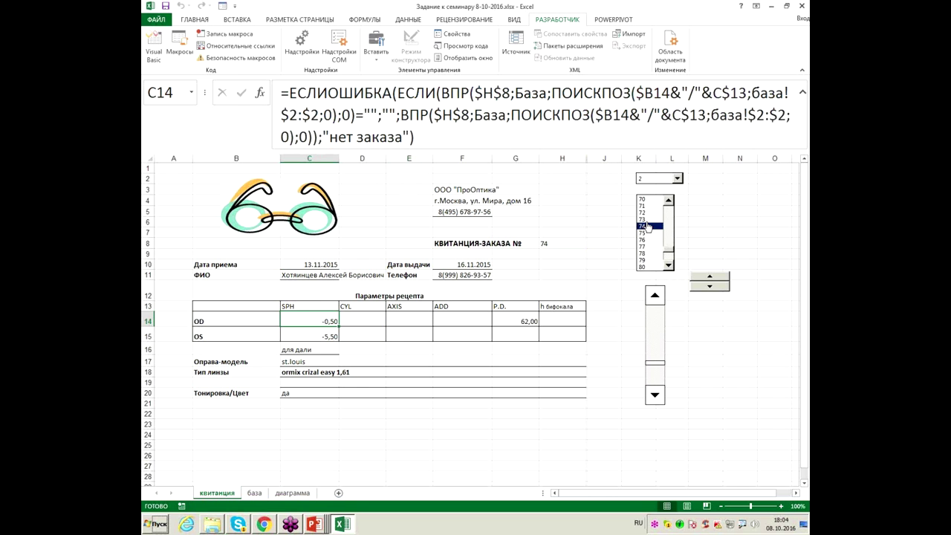
pyautogui.click(558, 243)
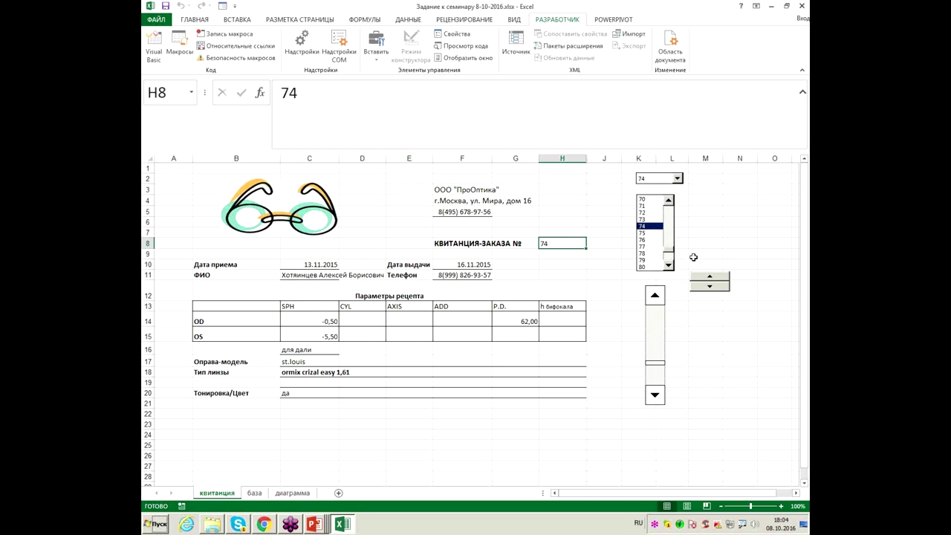
pyautogui.write('100')
pyautogui.press('Return')
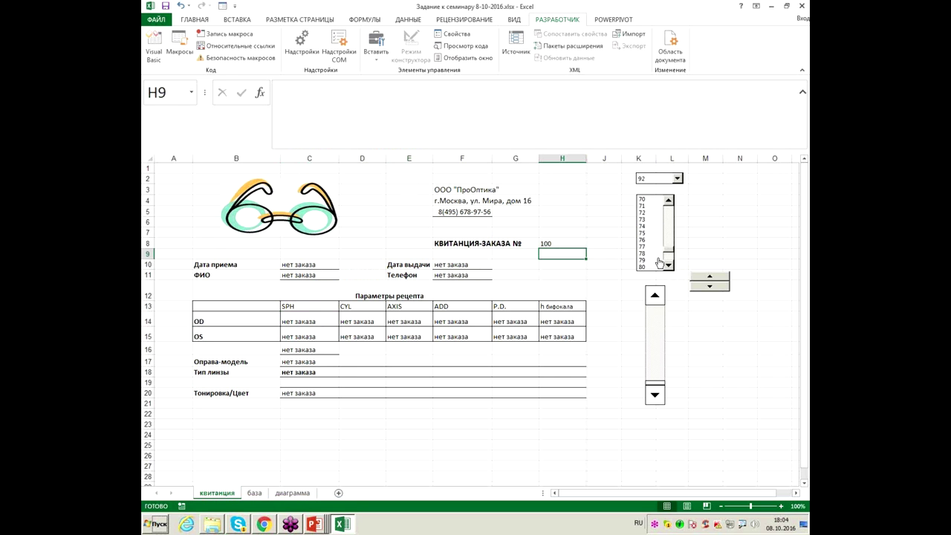
pyautogui.click(669, 265)
pyautogui.click(562, 243)
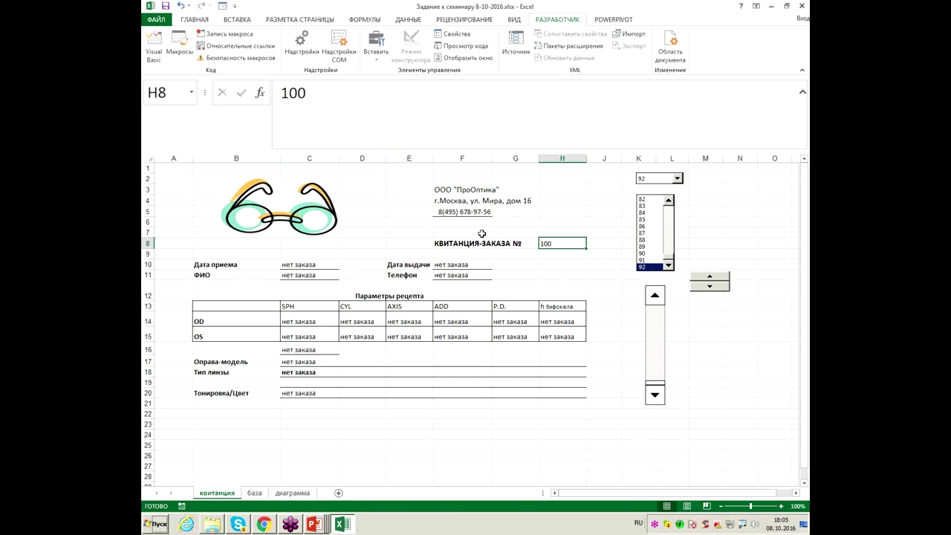
pyautogui.write('2')
pyautogui.press('Return')
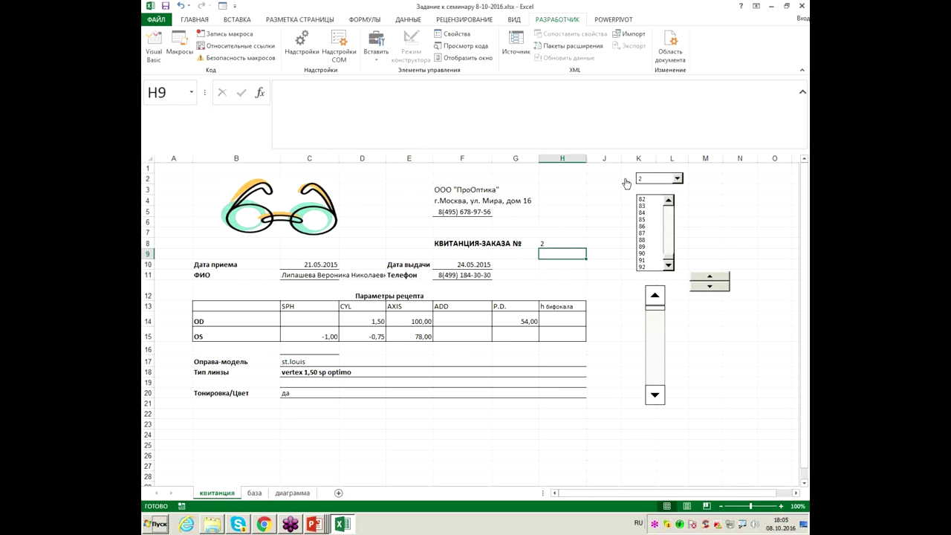
# Pick orders 88, 16, 56 and 36 from the order number lists.
pyautogui.click(677, 179)
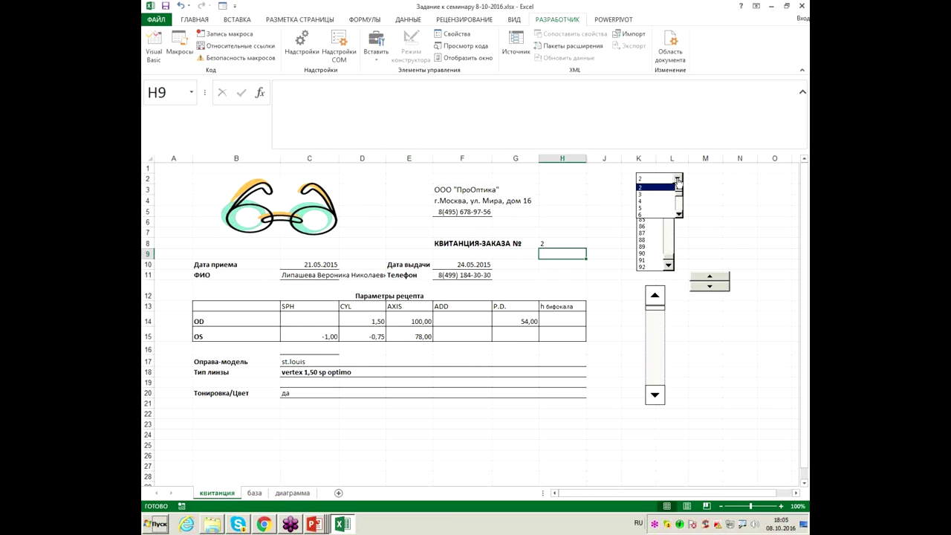
pyautogui.moveTo(678, 196); pyautogui.dragTo(678, 220)
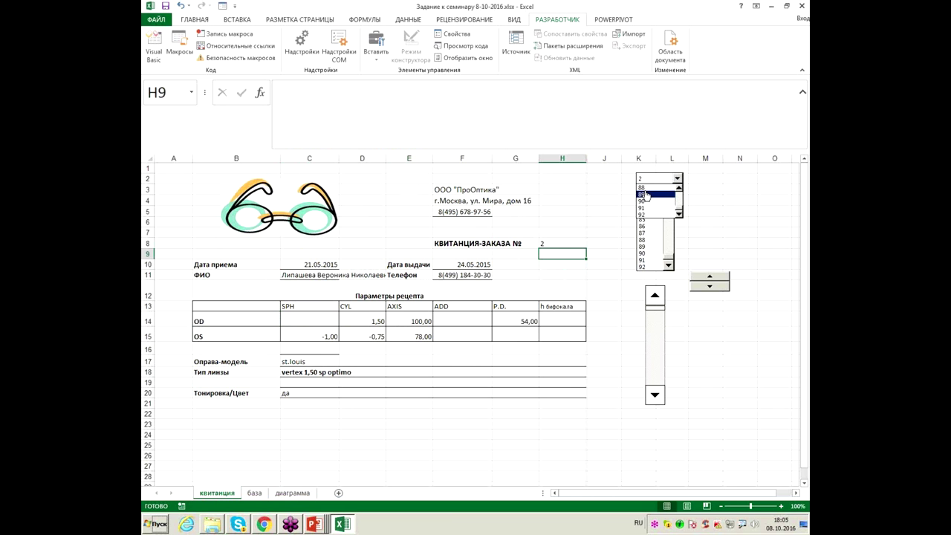
pyautogui.click(643, 187)
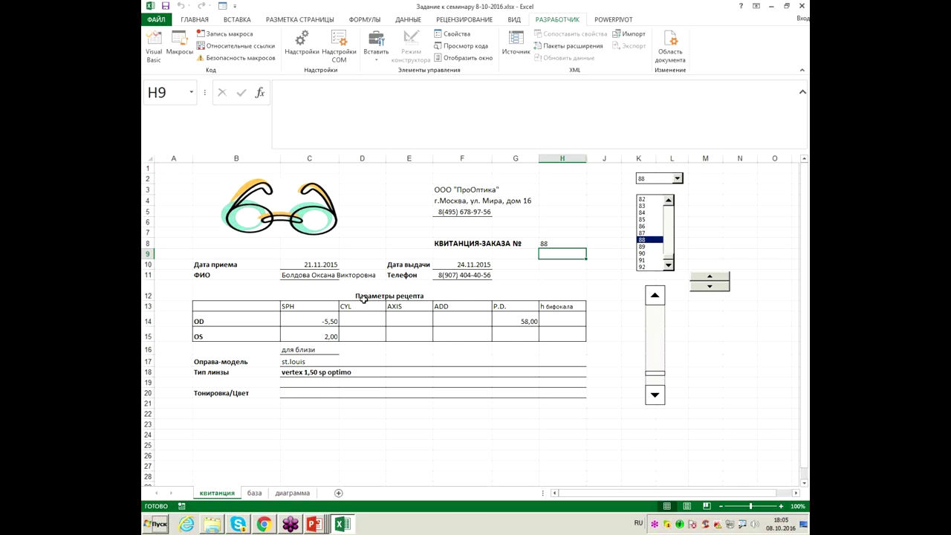
pyautogui.click(676, 178)
pyautogui.moveTo(678, 210); pyautogui.dragTo(678, 195)
pyautogui.click(661, 190)
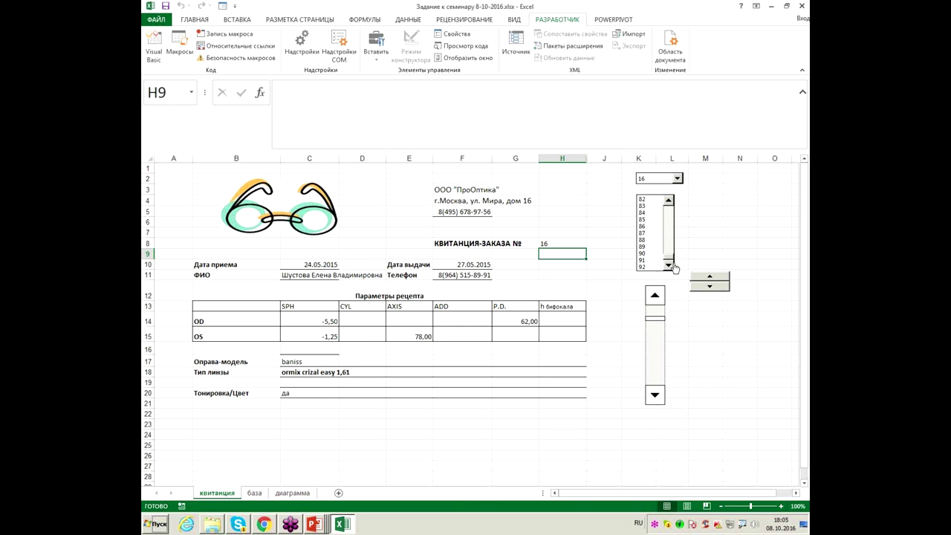
pyautogui.moveTo(668, 259); pyautogui.dragTo(643, 234)
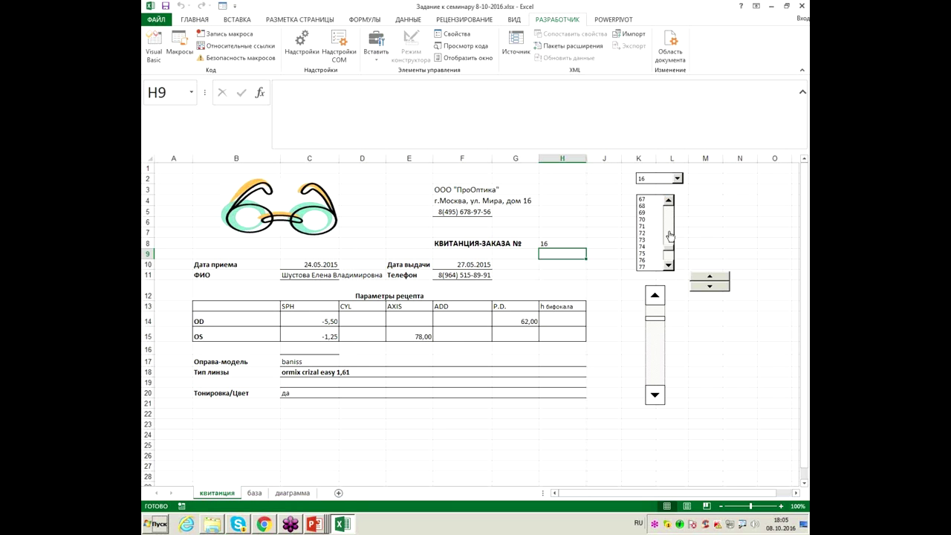
pyautogui.click(642, 228)
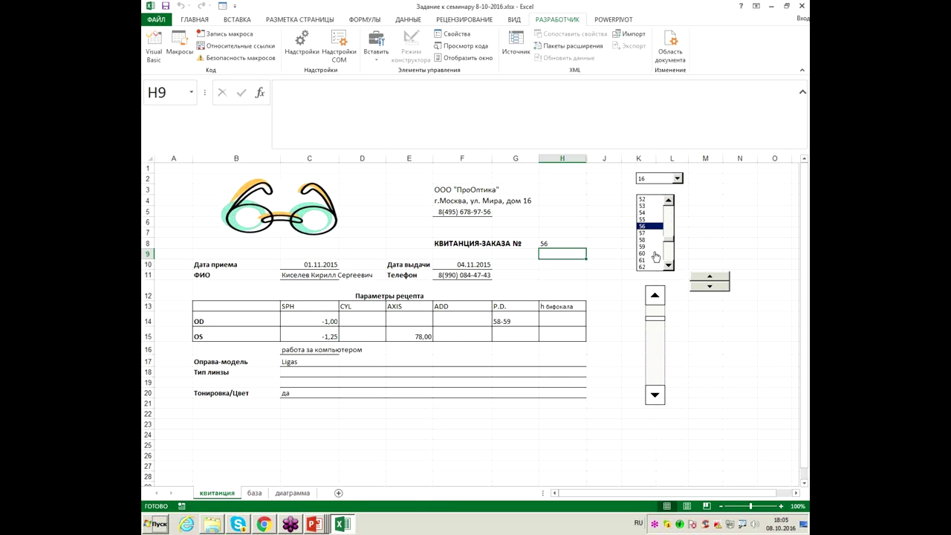
pyautogui.scroll(-7, 645, 236)
pyautogui.scroll(14, 645, 237)
pyautogui.click(643, 225)
# Step the order number down to 35 and pick order 35 from the list.
pyautogui.click(653, 294)
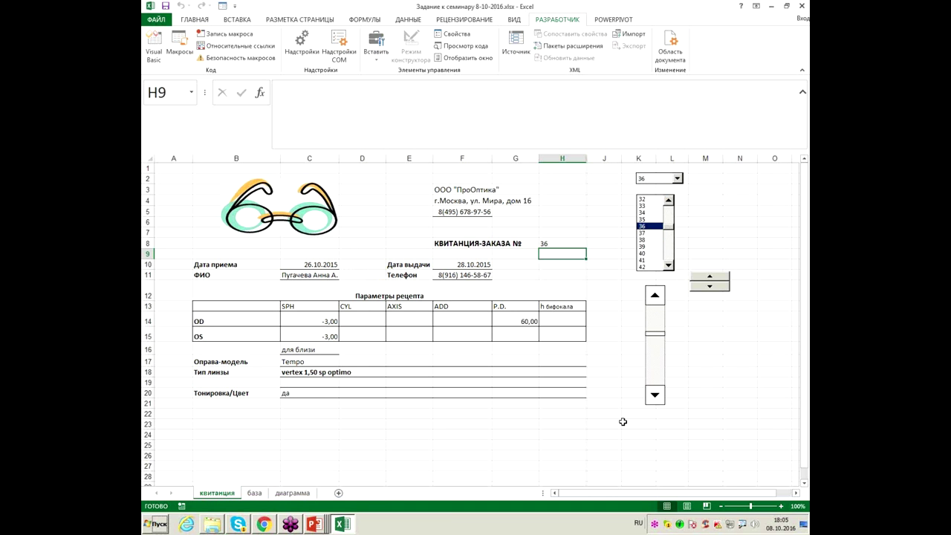
pyautogui.click(656, 297)
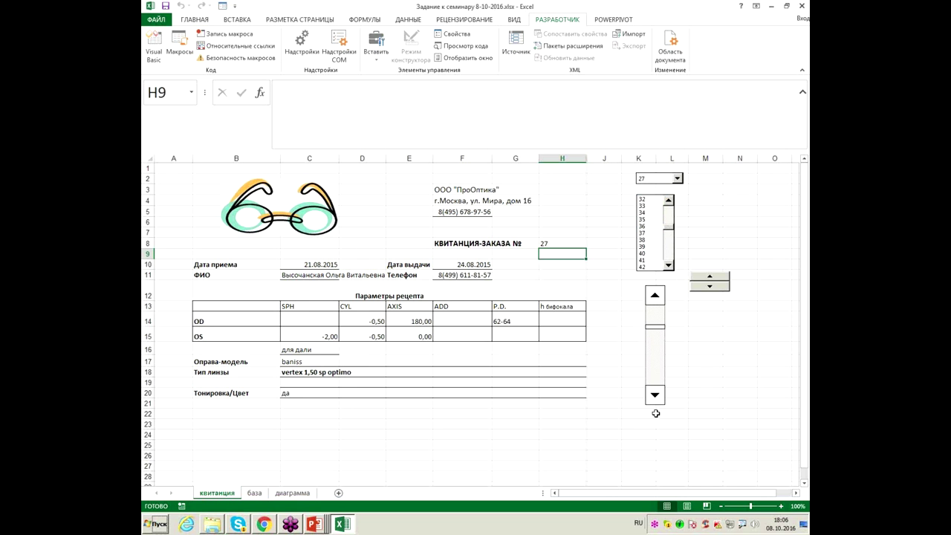
pyautogui.moveTo(655, 331); pyautogui.dragTo(652, 330)
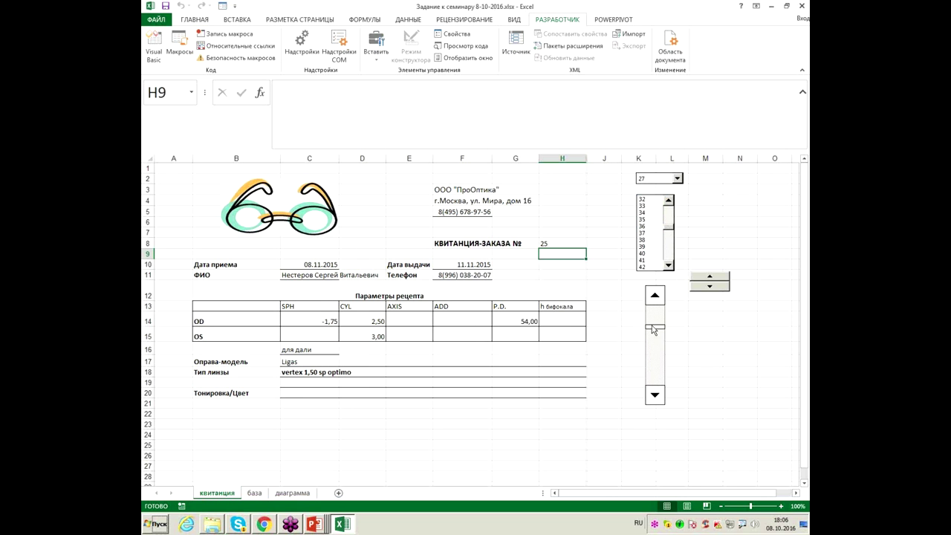
pyautogui.moveTo(654, 329); pyautogui.dragTo(654, 334)
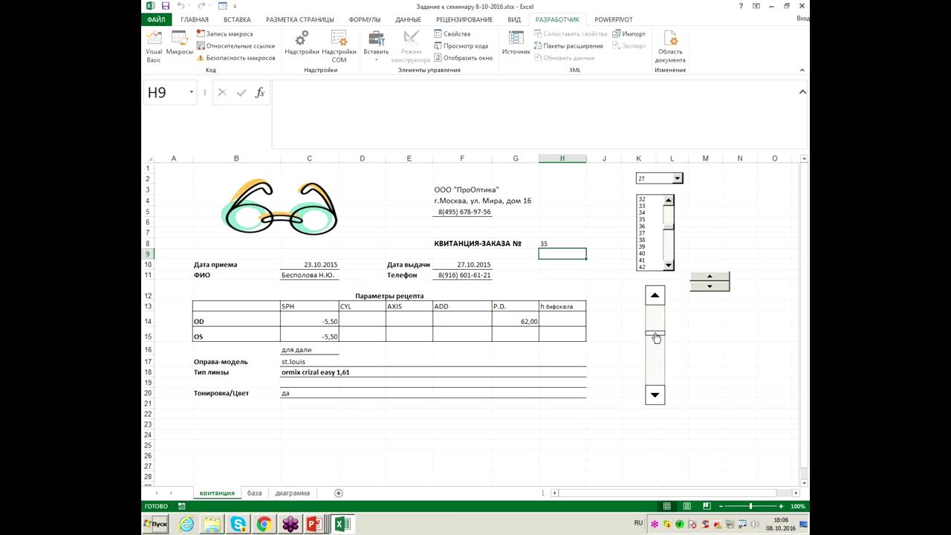
pyautogui.click(649, 219)
pyautogui.moveTo(658, 334); pyautogui.dragTo(656, 356)
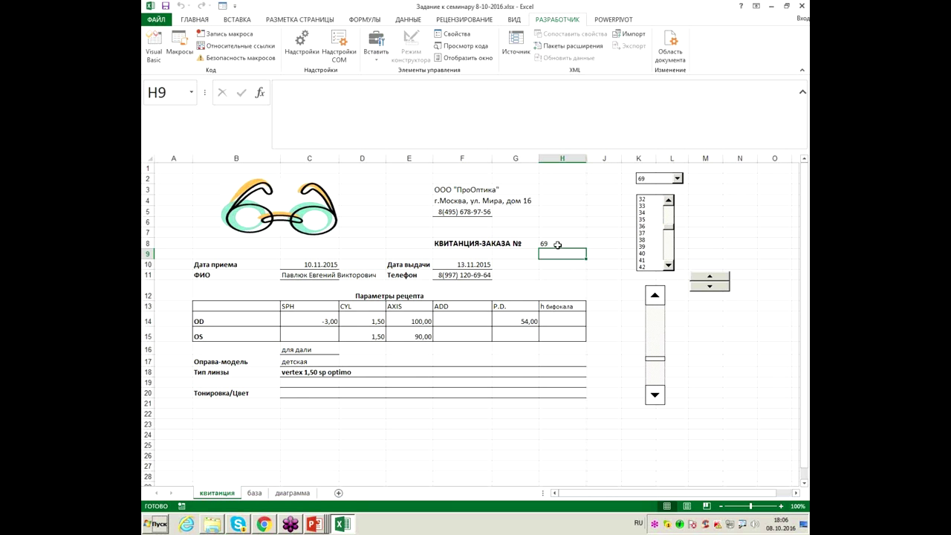
pyautogui.click(718, 320)
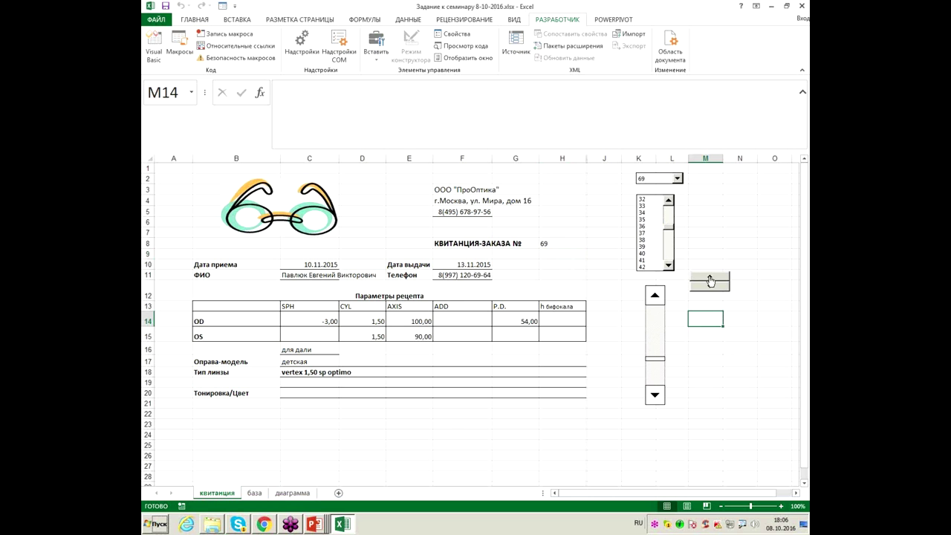
# Step the order number up to 74, back down to 68, and collapse the formula bar.
pyautogui.click(710, 282)
pyautogui.click(710, 282)
pyautogui.click(709, 281)
pyautogui.click(709, 282)
pyautogui.click(709, 281)
pyautogui.click(710, 287)
pyautogui.click(711, 287)
pyautogui.click(711, 287)
pyautogui.click(711, 287)
pyautogui.click(711, 287)
pyautogui.click(711, 287)
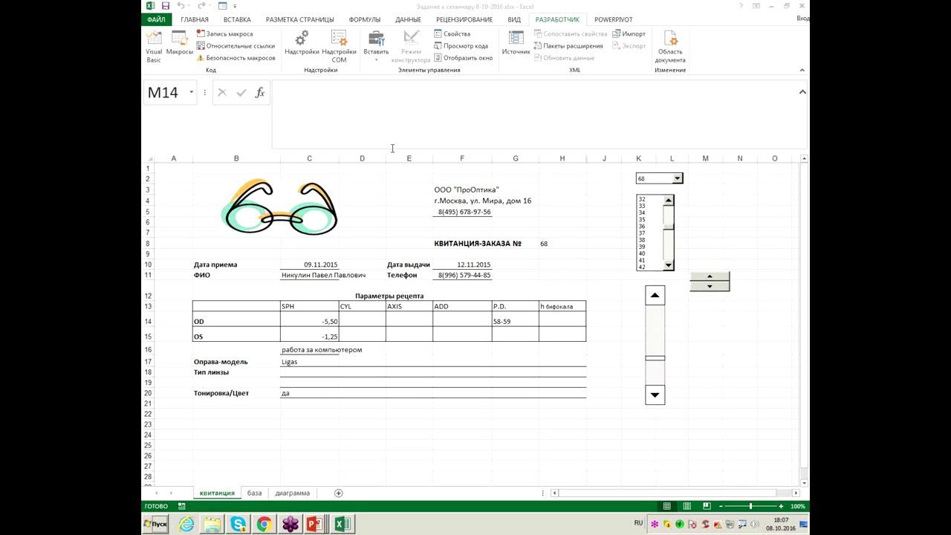
pyautogui.moveTo(362, 150); pyautogui.dragTo(375, 100)
pyautogui.click(732, 165)
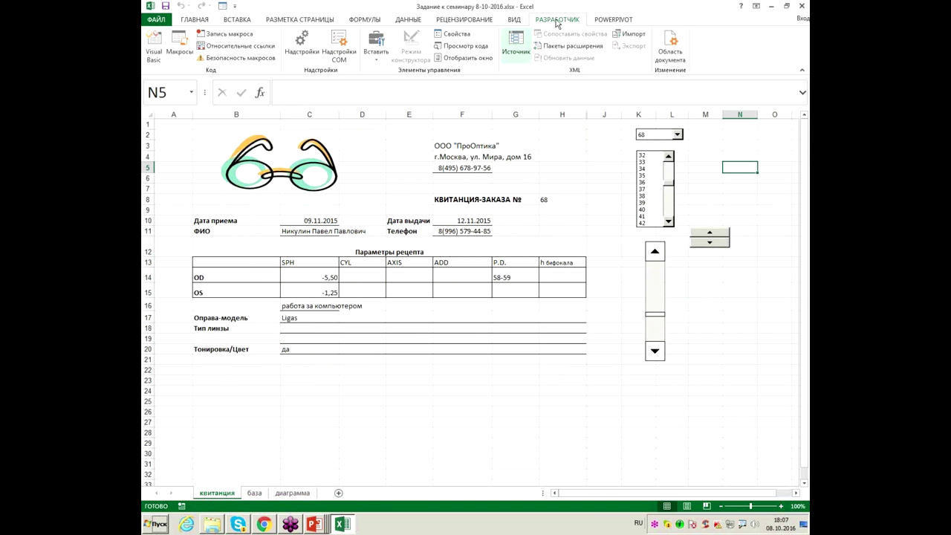
# Draw a Combo Box form control at rows 23–24 and confirm its list is empty.
pyautogui.click(376, 42)
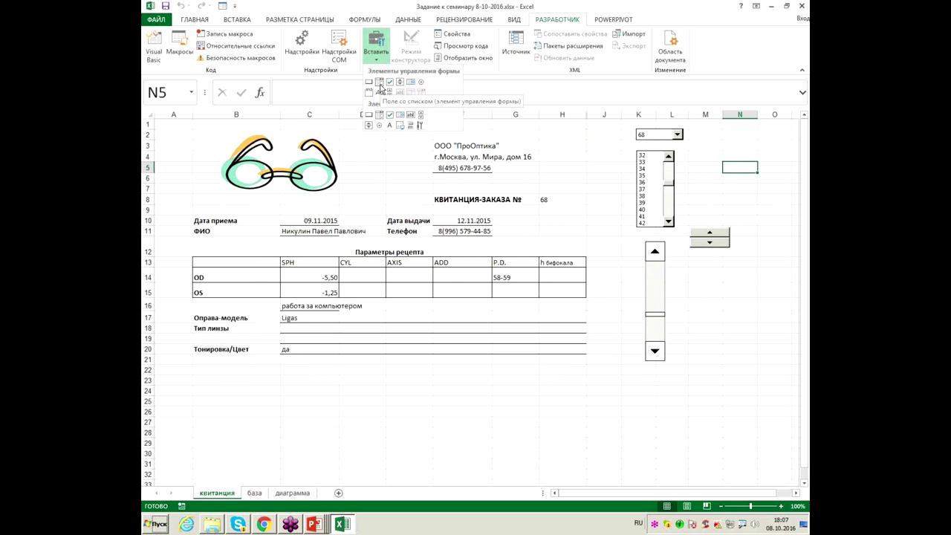
pyautogui.click(379, 82)
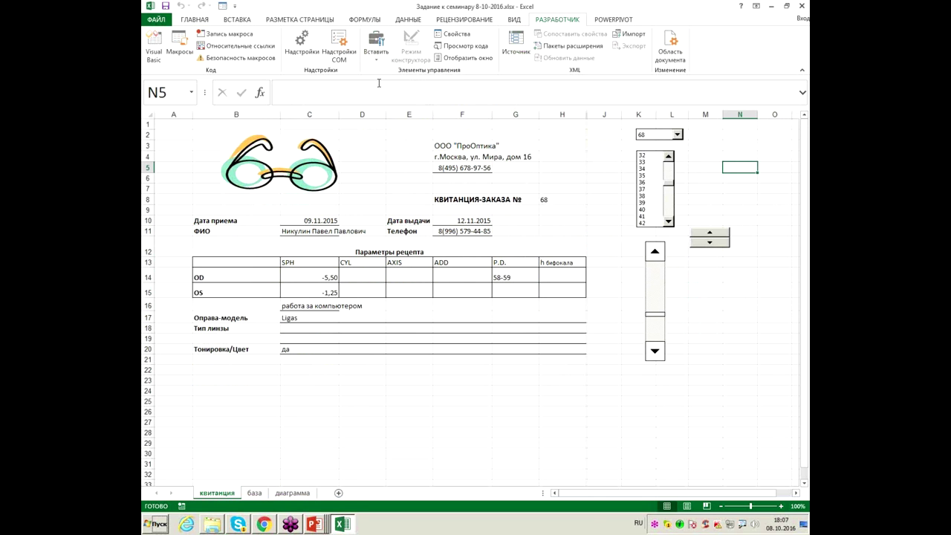
pyautogui.moveTo(272, 380); pyautogui.dragTo(345, 394)
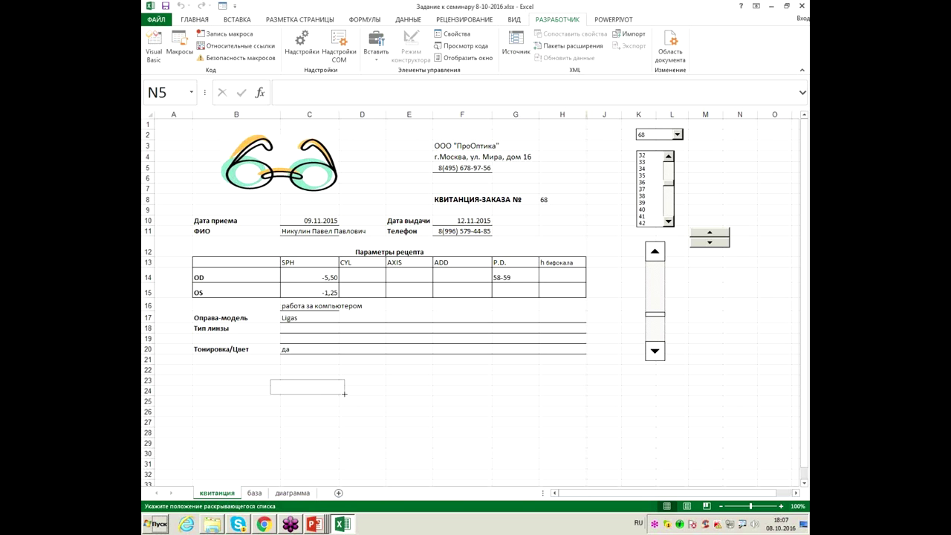
pyautogui.moveTo(345, 393); pyautogui.dragTo(346, 394)
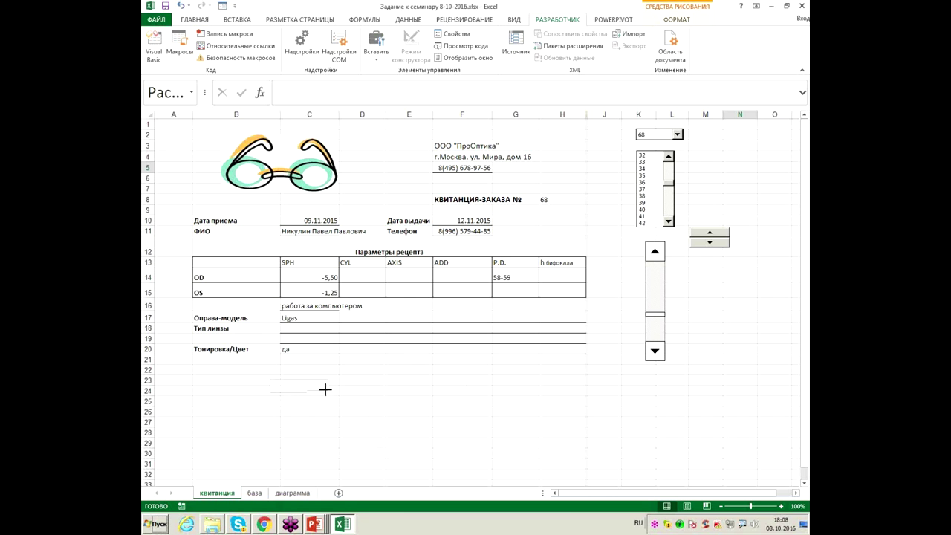
pyautogui.moveTo(342, 398); pyautogui.dragTo(336, 394)
pyautogui.click(489, 369)
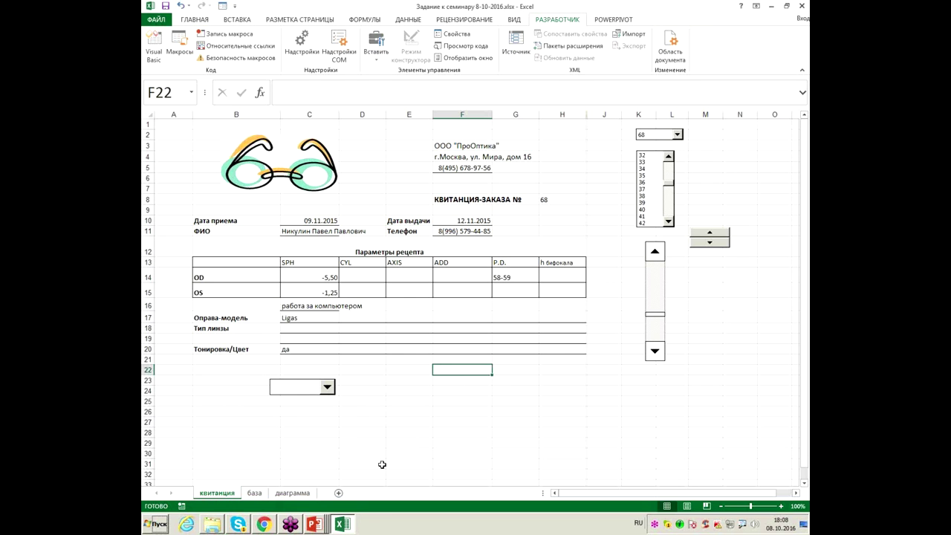
pyautogui.click(327, 388)
pyautogui.click(327, 388)
pyautogui.click(327, 388)
pyautogui.click(327, 388)
pyautogui.click(327, 388)
pyautogui.click(327, 388)
# Browse the combo box's Format Control tabs, increasing its height twice.
pyautogui.rightClick(325, 388)
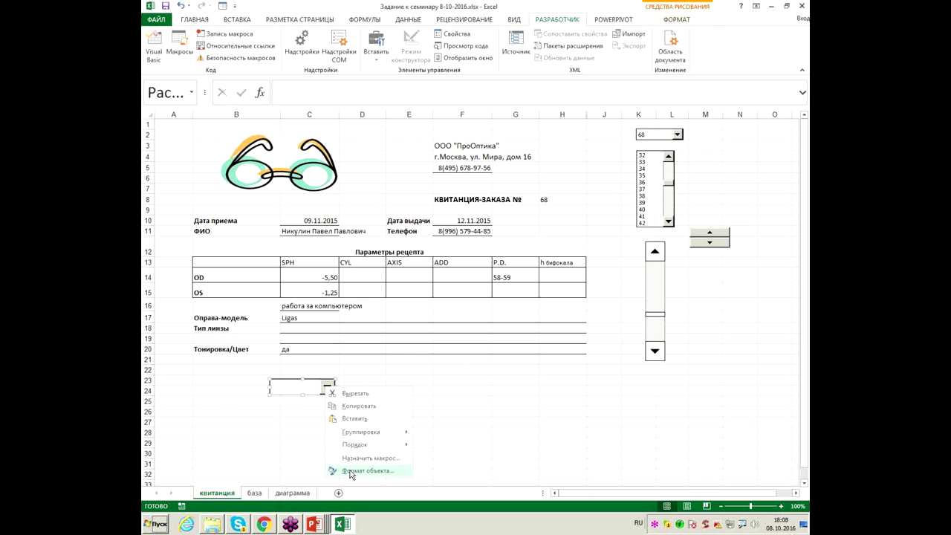
pyautogui.press('Escape')
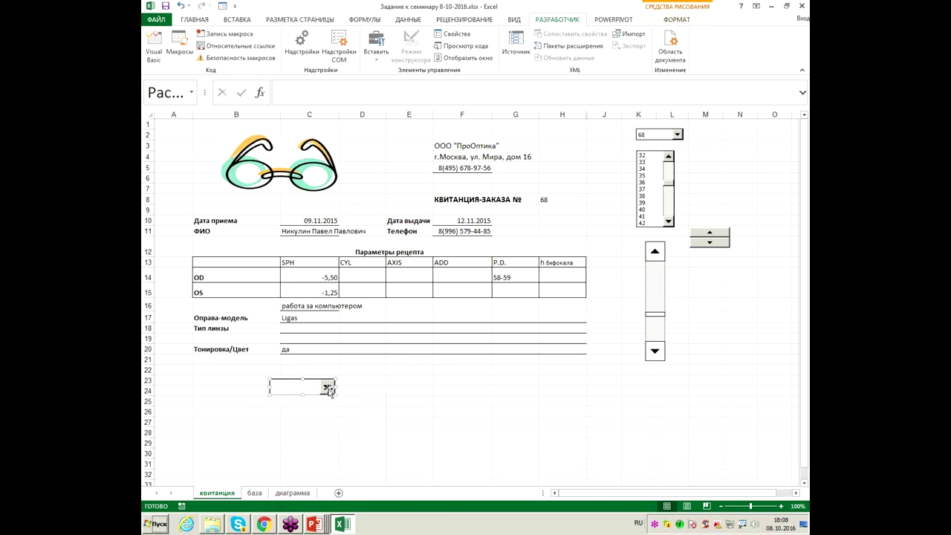
pyautogui.rightClick(328, 390)
pyautogui.click(361, 473)
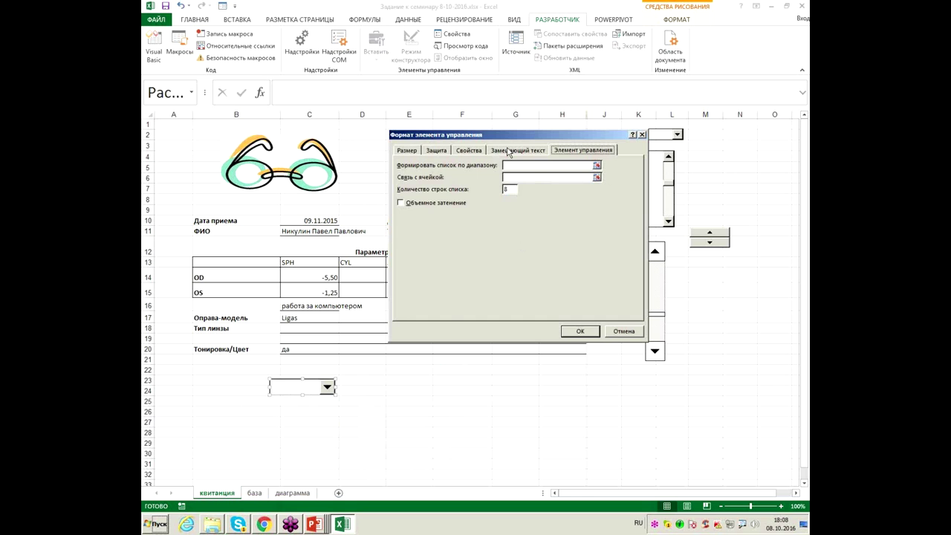
pyautogui.click(406, 152)
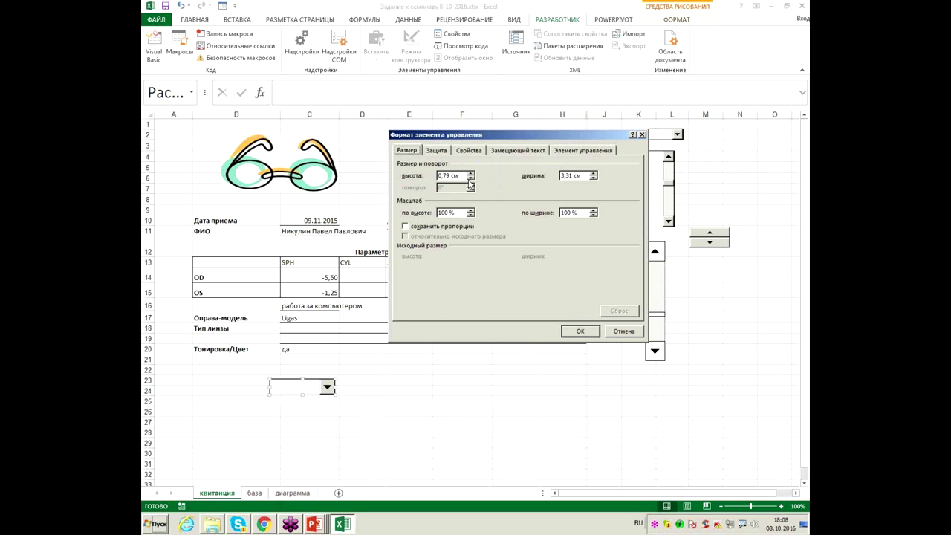
pyautogui.click(470, 174)
pyautogui.click(470, 175)
pyautogui.click(438, 151)
pyautogui.click(466, 151)
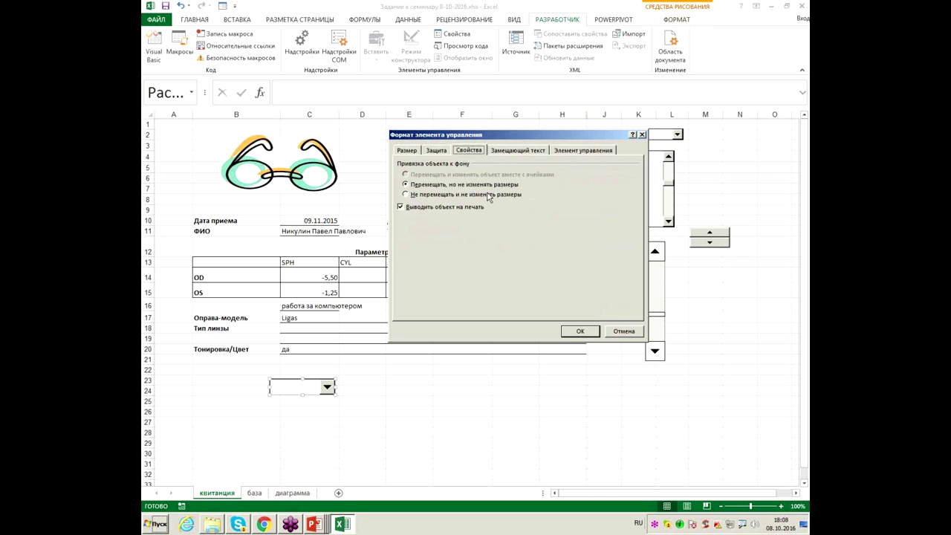
pyautogui.click(517, 150)
pyautogui.click(587, 151)
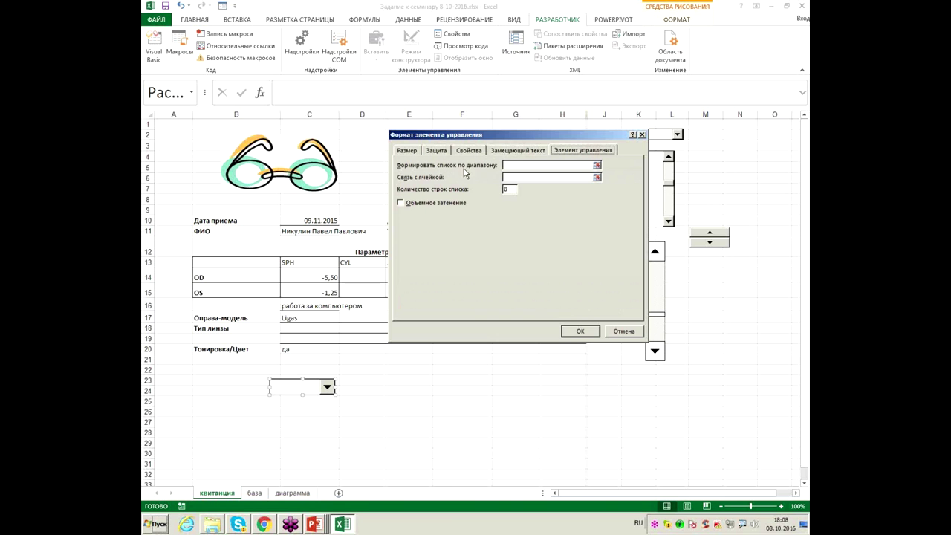
# Set the combo box input range to база!$A$3:$A$94 and confirm.
pyautogui.click(513, 166)
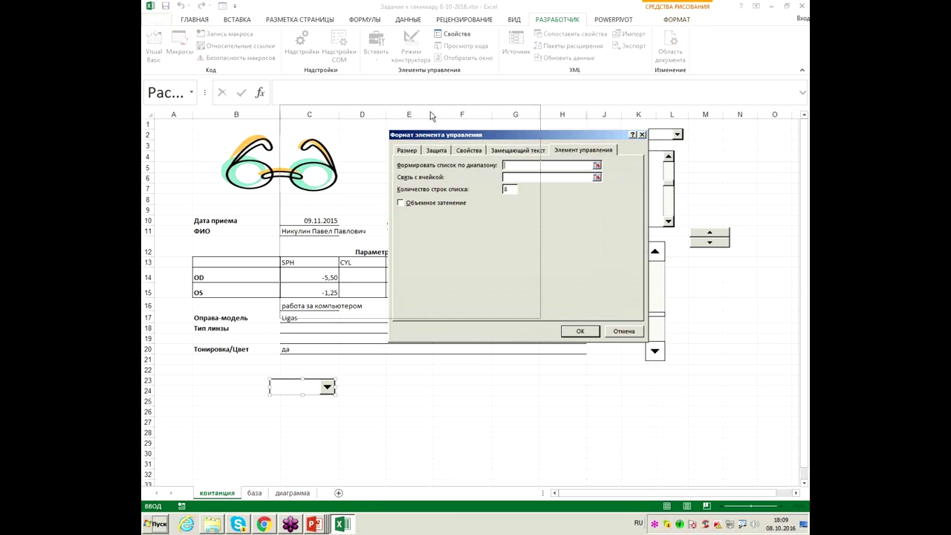
pyautogui.moveTo(430, 112); pyautogui.dragTo(425, 109)
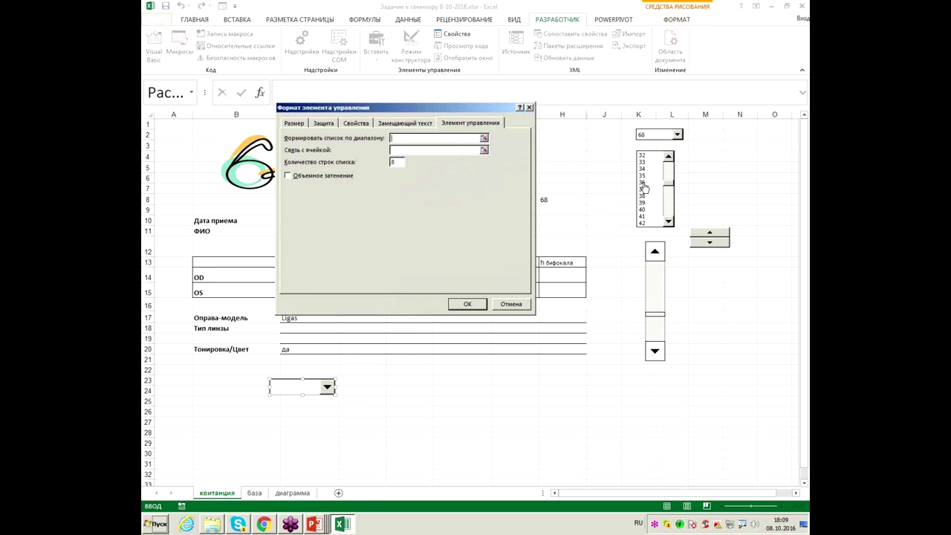
pyautogui.click(253, 496)
pyautogui.moveTo(179, 302)
pyautogui.mouseDown()
pyautogui.moveTo(146, 144)
pyautogui.moveTo(170, 144)
pyautogui.mouseUp()
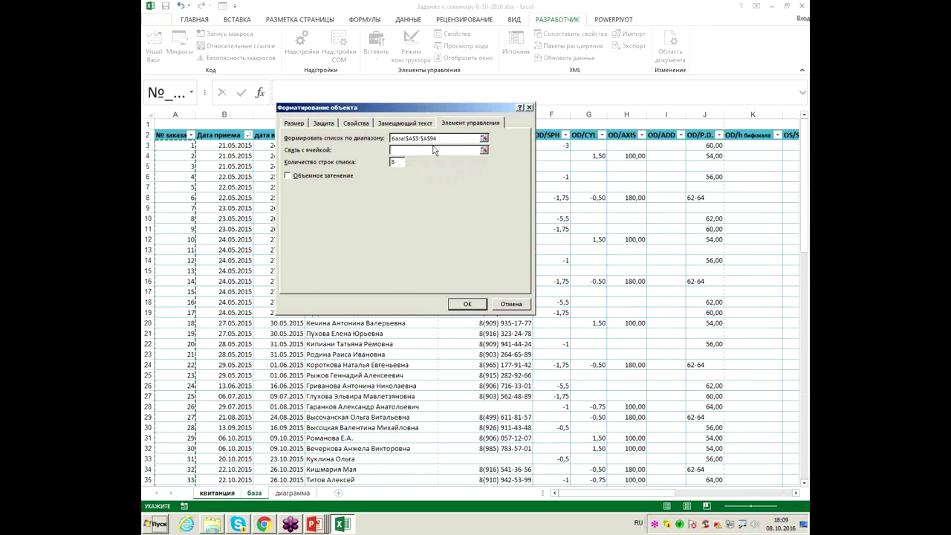
pyautogui.click(529, 107)
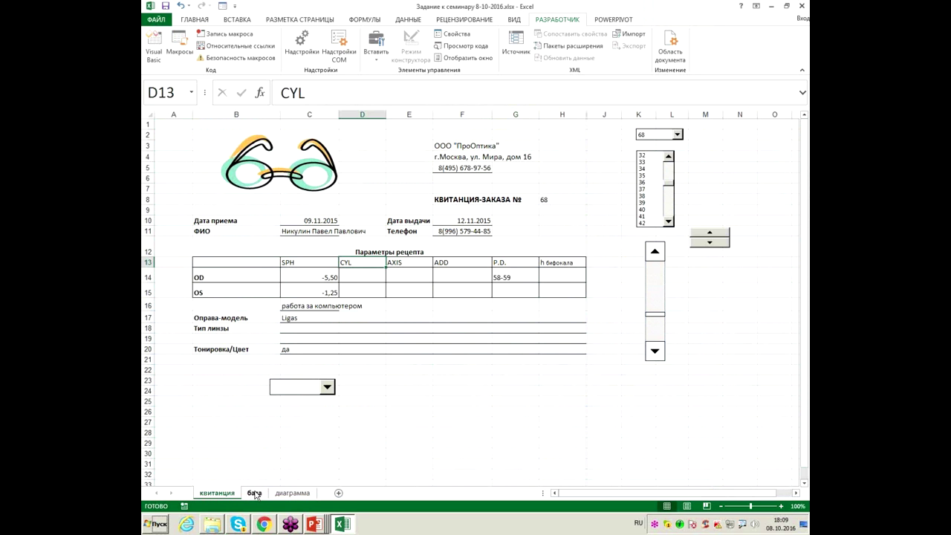
# Format the диаграмма product data $A$1:$I$21 as a light blue table.
pyautogui.click(253, 493)
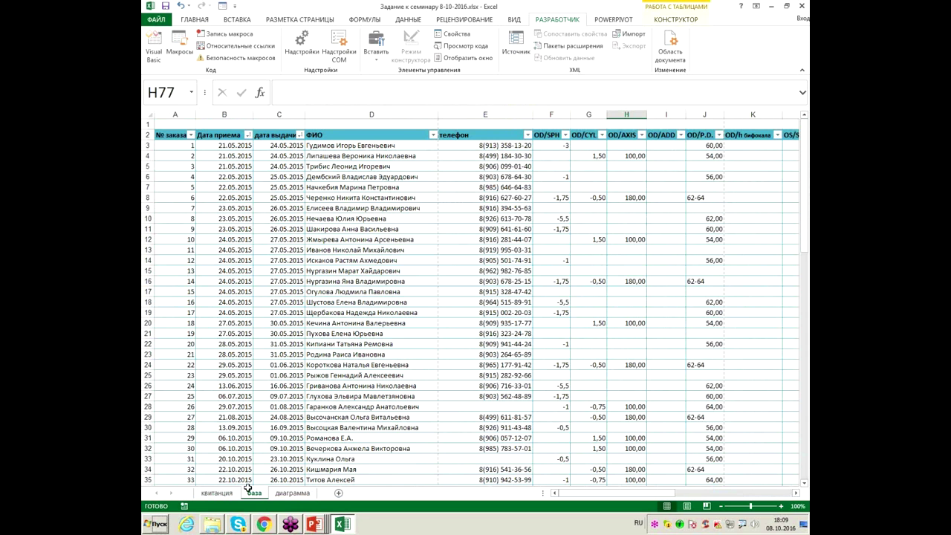
pyautogui.click(177, 146)
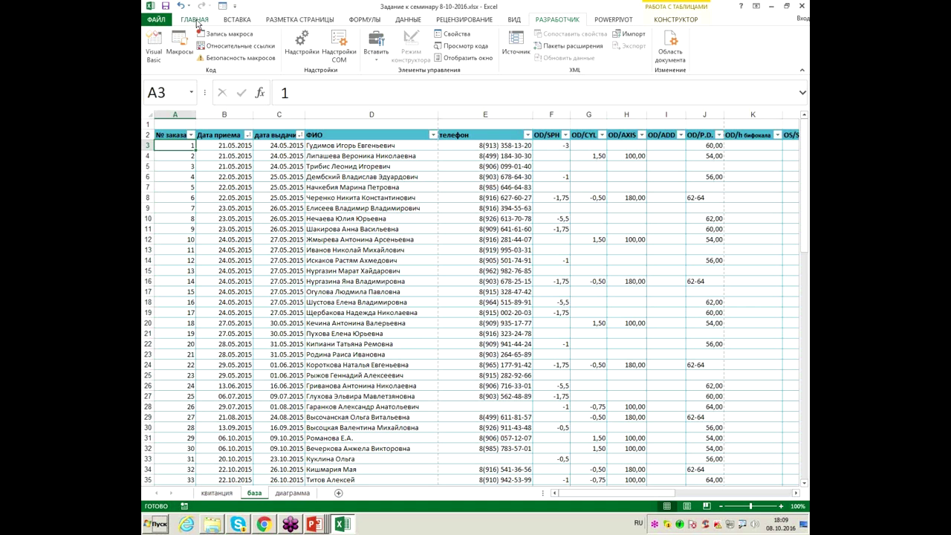
pyautogui.click(297, 495)
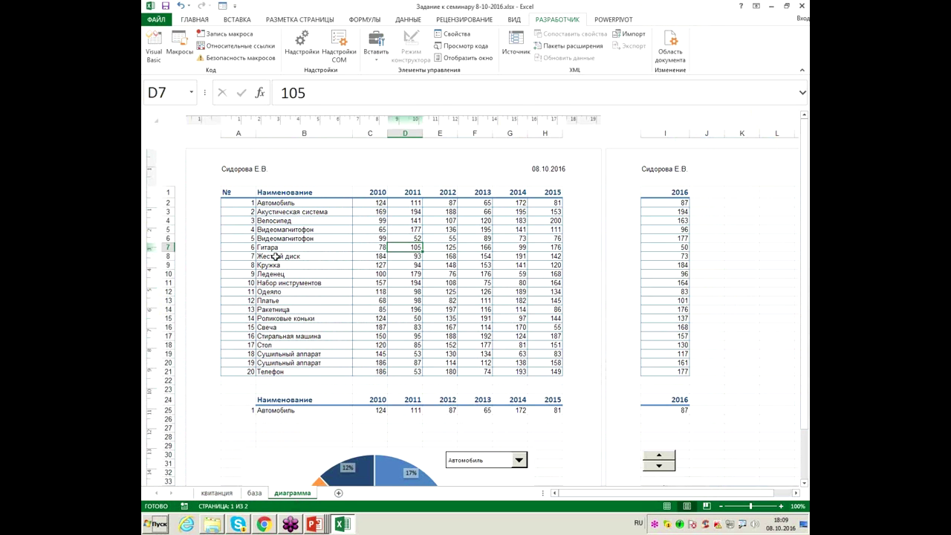
pyautogui.click(340, 231)
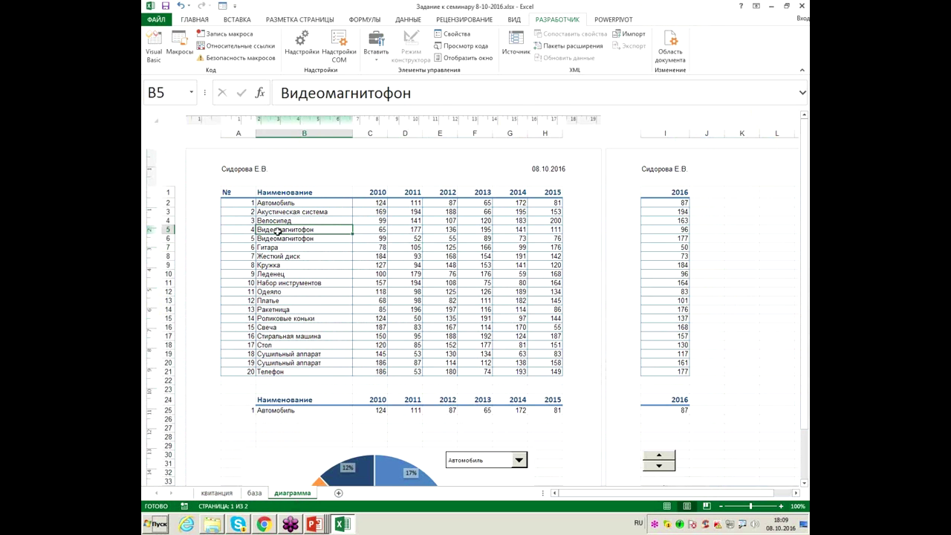
pyautogui.click(195, 20)
pyautogui.click(544, 46)
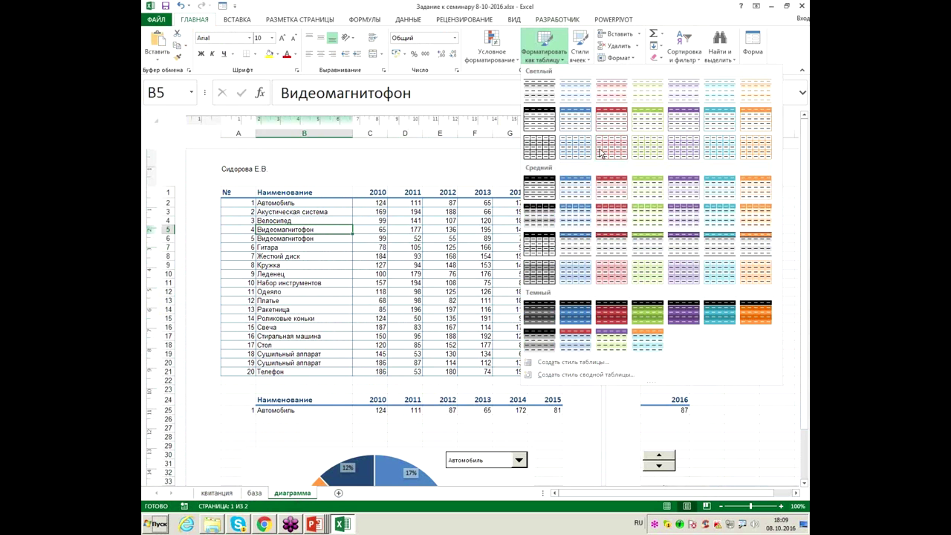
pyautogui.click(575, 152)
pyautogui.click(399, 237)
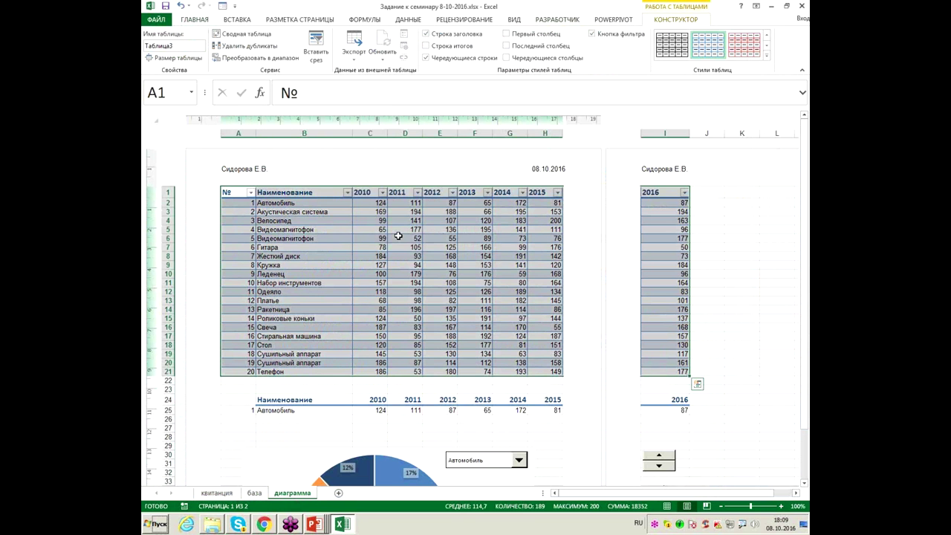
pyautogui.click(273, 229)
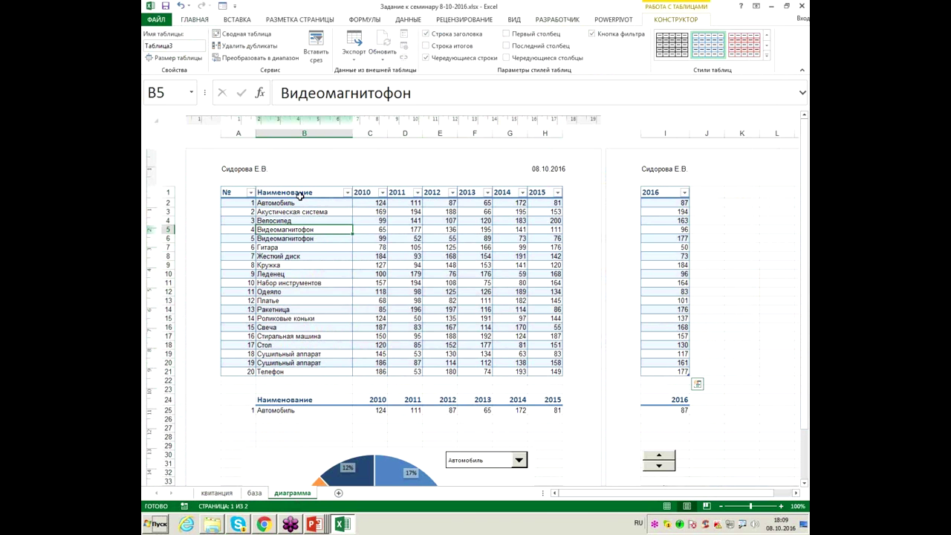
# Enter 21 in A22, then undo the table's automatic expansion to row 22.
pyautogui.click(246, 379)
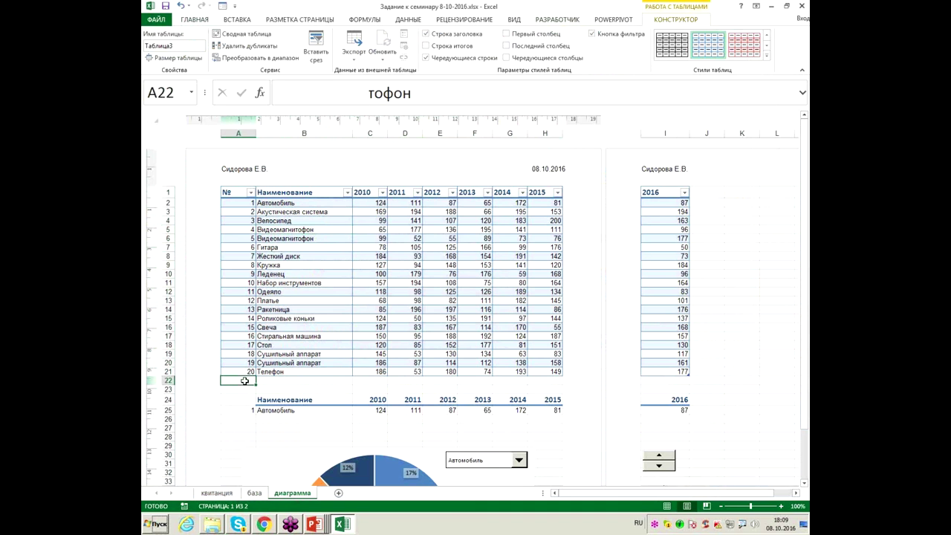
pyautogui.write('21')
pyautogui.press('Return')
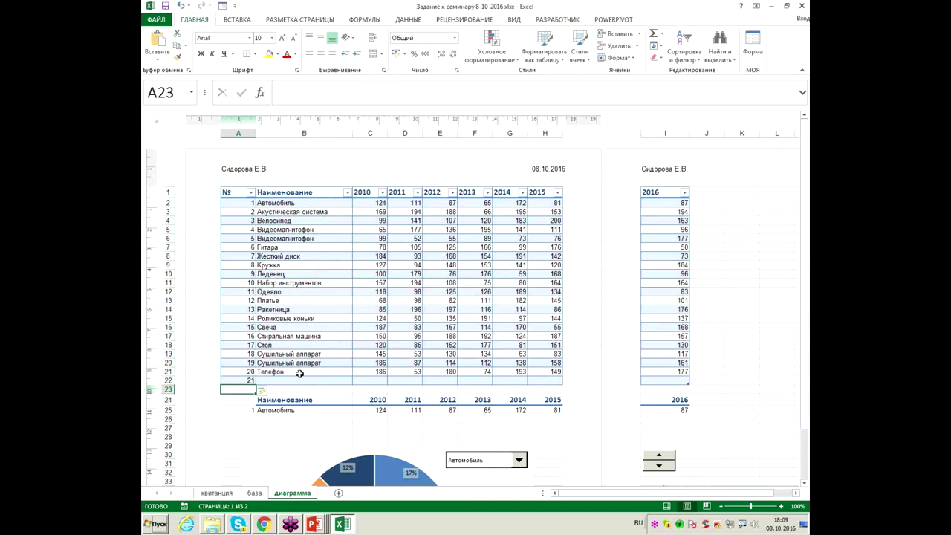
pyautogui.hotkey('ctrl', 'z')
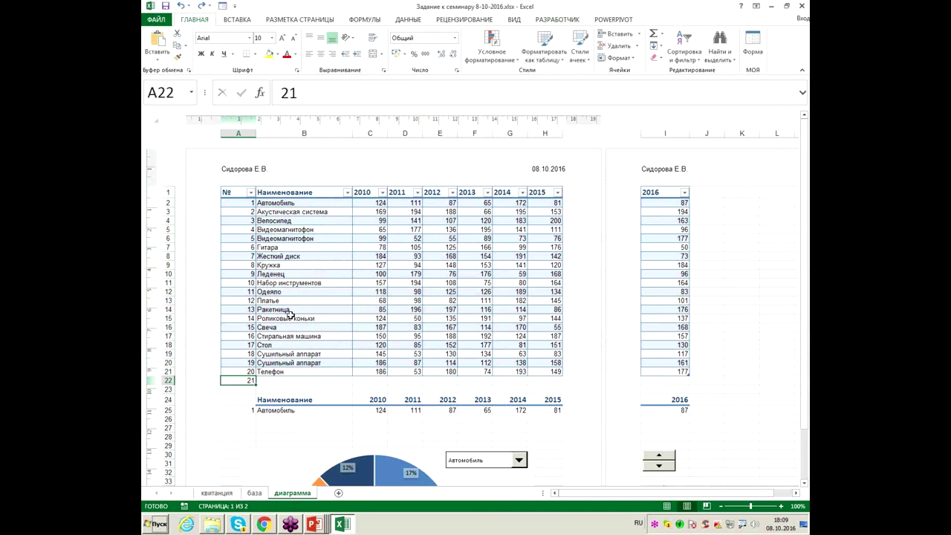
pyautogui.click(239, 247)
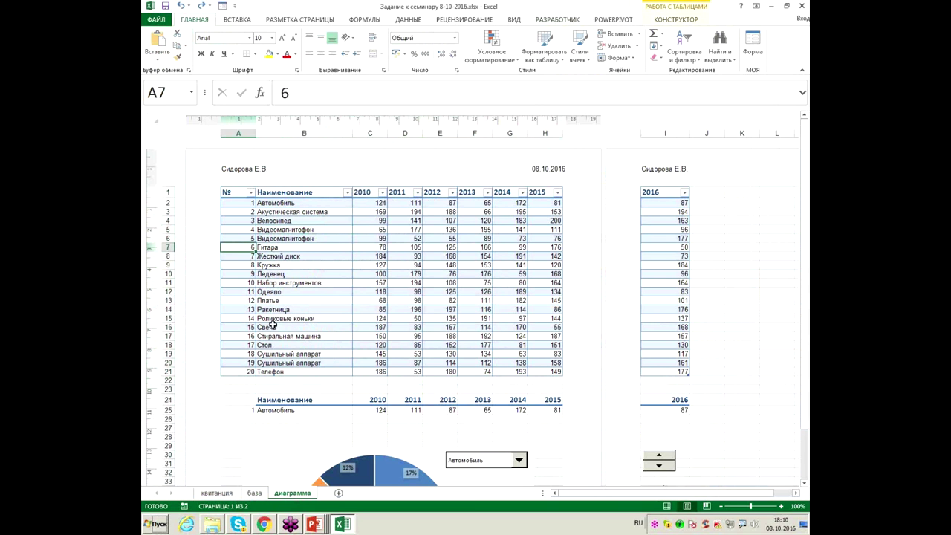
# View the table names in the Name Box list, then visit the база and квитанция sheets.
pyautogui.click(192, 92)
pyautogui.click(202, 92)
pyautogui.moveTo(202, 91); pyautogui.dragTo(254, 92)
pyautogui.click(253, 93)
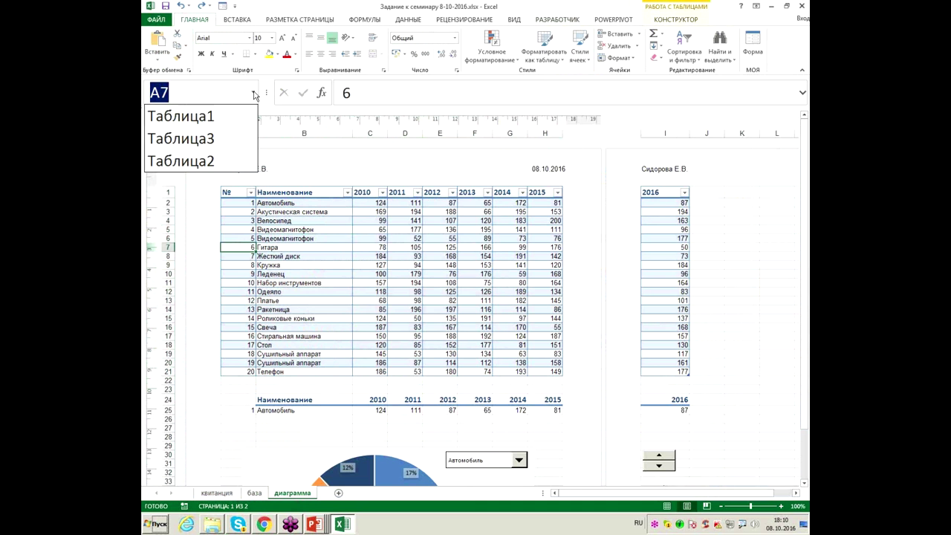
pyautogui.click(313, 187)
pyautogui.click(254, 494)
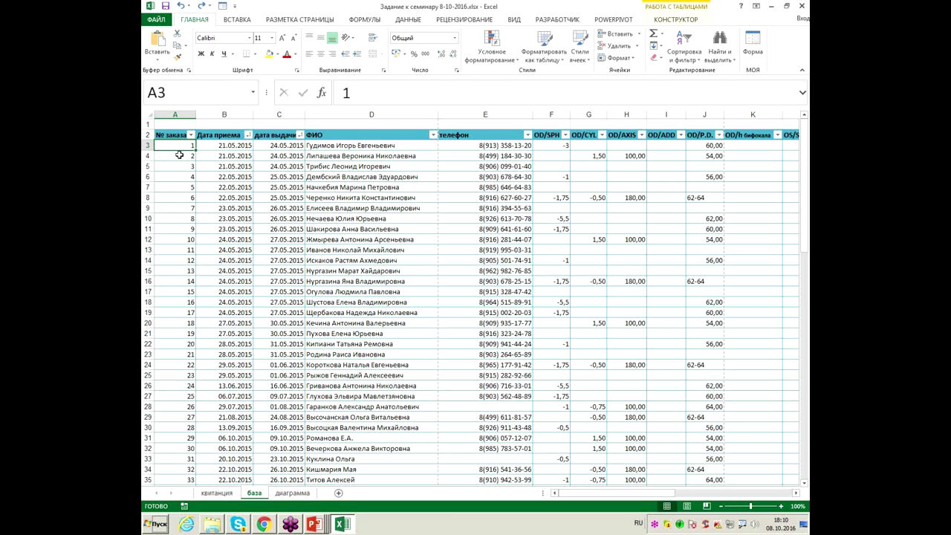
pyautogui.click(217, 493)
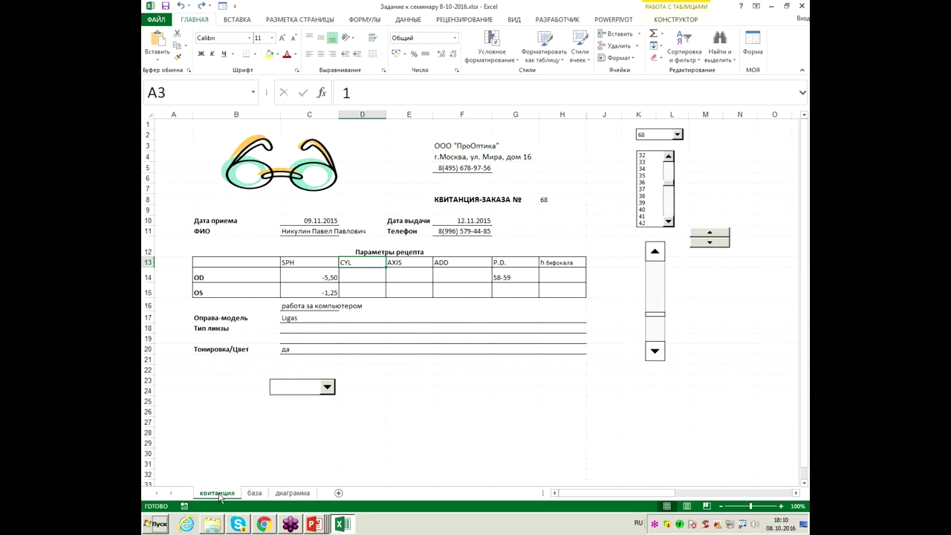
# Give the combo box input range база!$A$3:$A$94, cell link $H$8 and 5 drop-down lines.
pyautogui.rightClick(327, 390)
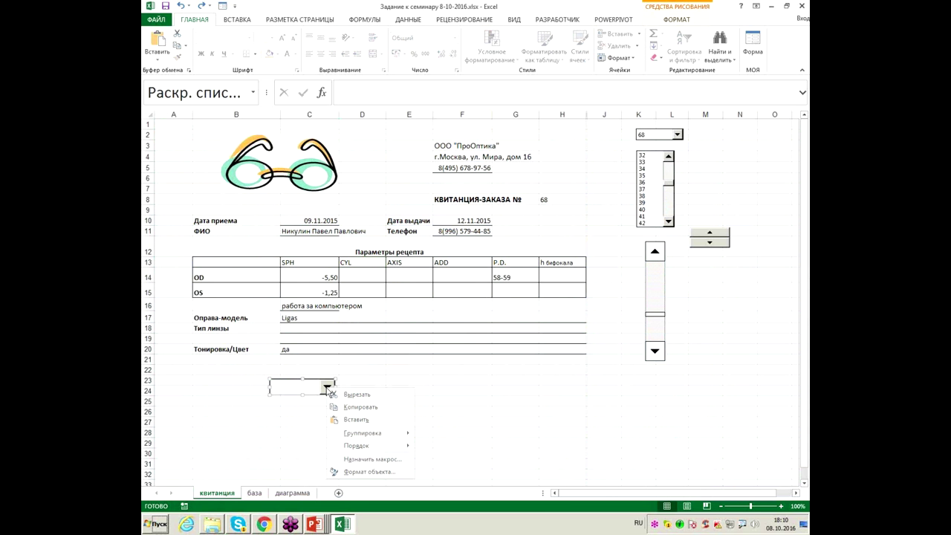
pyautogui.click(366, 473)
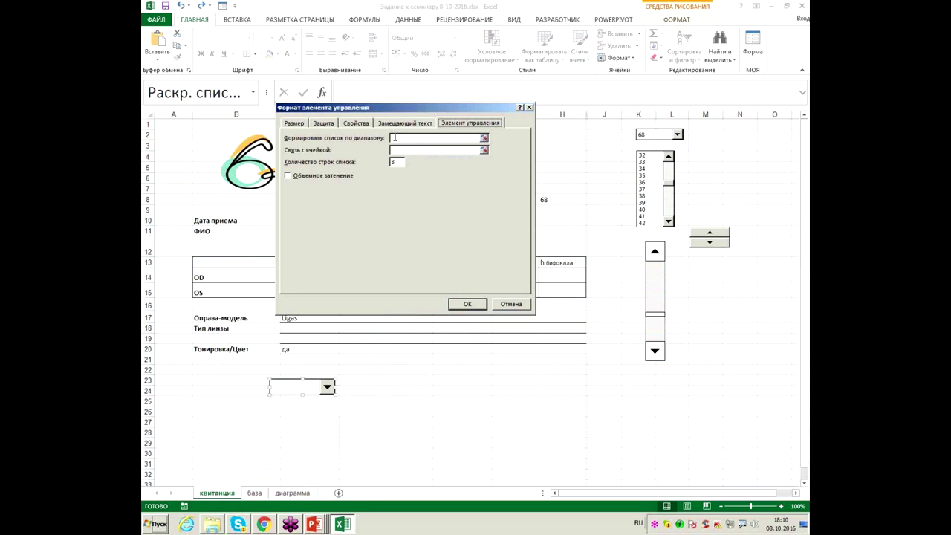
pyautogui.click(254, 493)
pyautogui.click(179, 146)
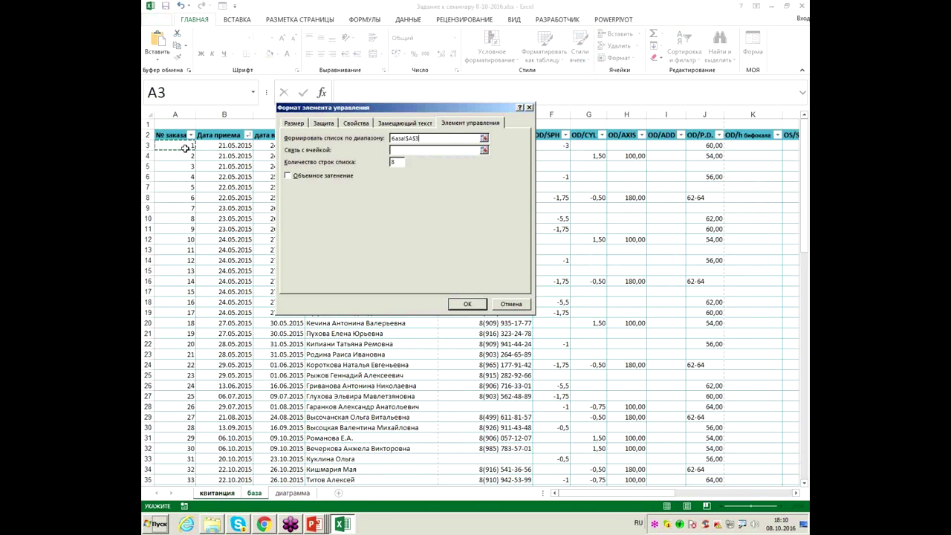
pyautogui.hotkey('ctrl', 'shift', 'Down')
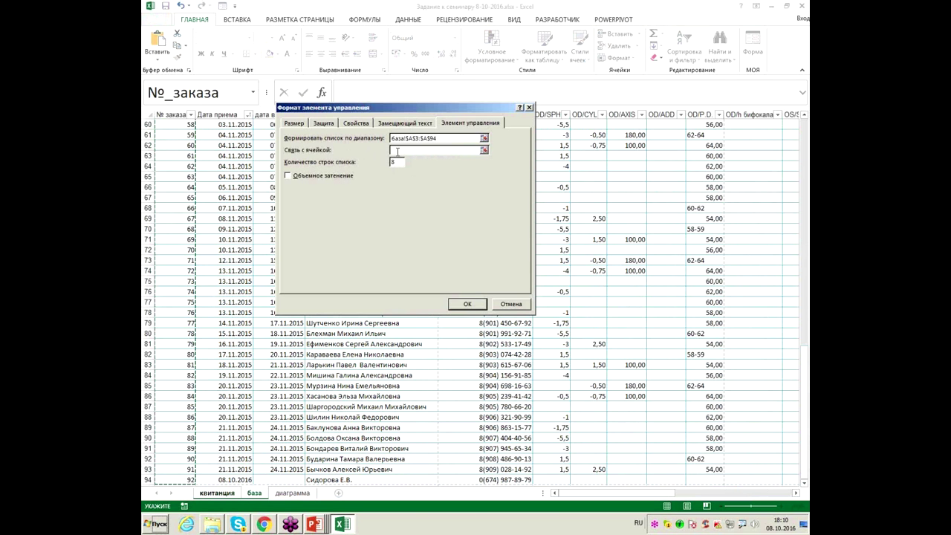
pyautogui.click(400, 151)
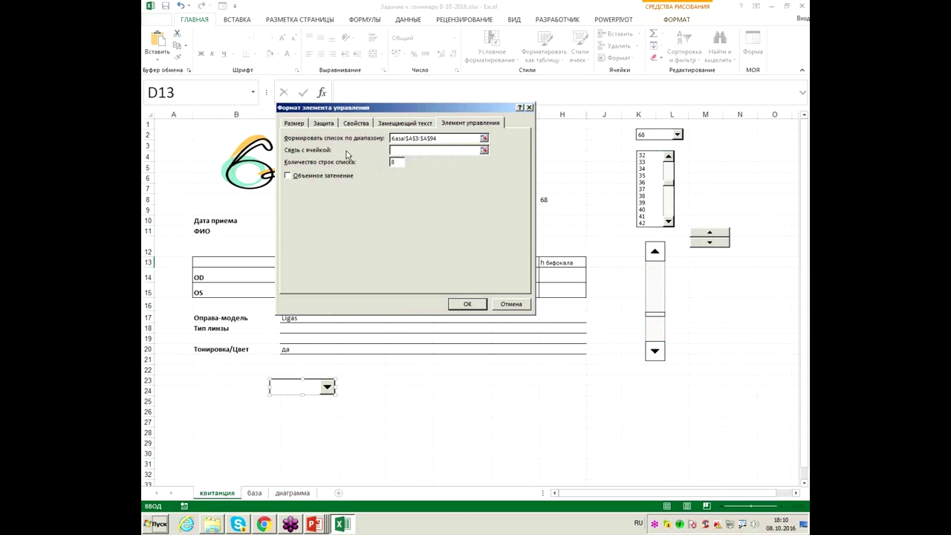
pyautogui.moveTo(427, 113); pyautogui.dragTo(346, 118)
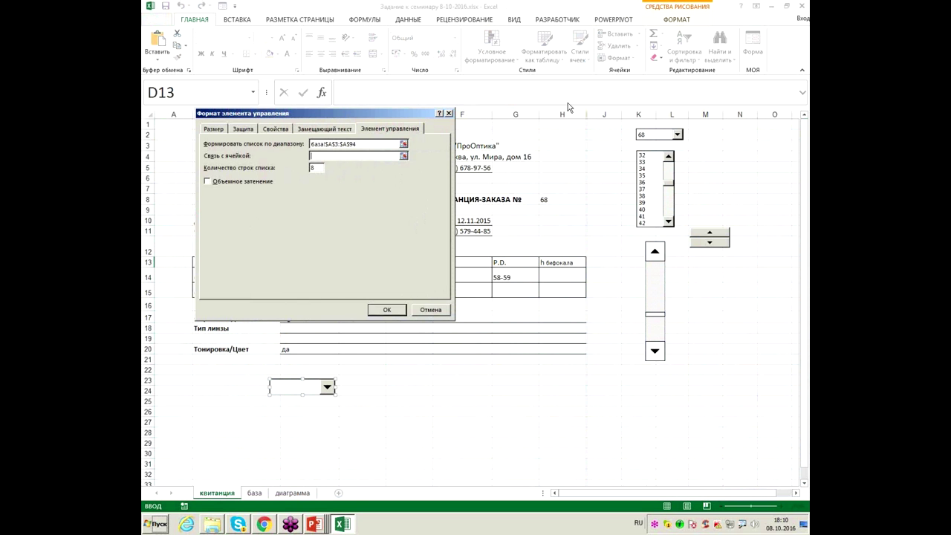
pyautogui.click(560, 199)
pyautogui.click(555, 199)
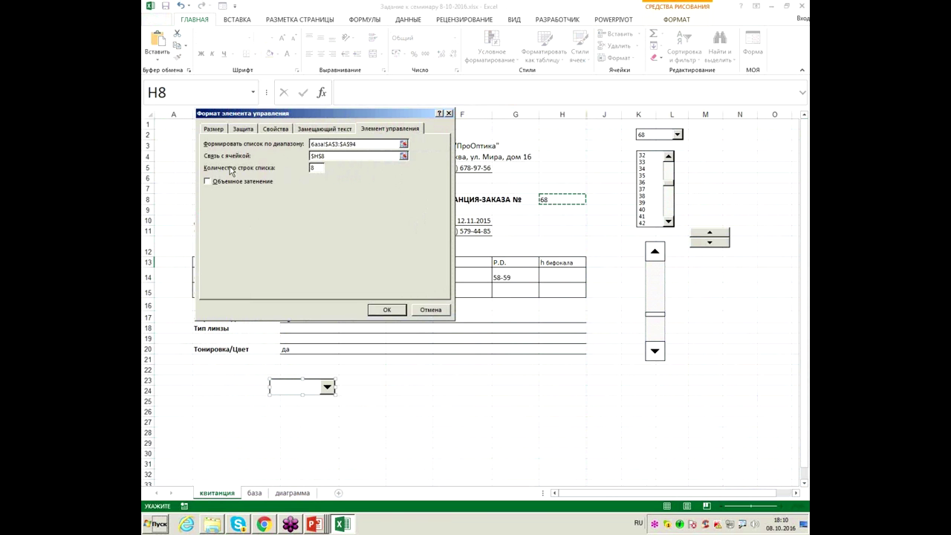
pyautogui.click(318, 168)
pyautogui.write('5')
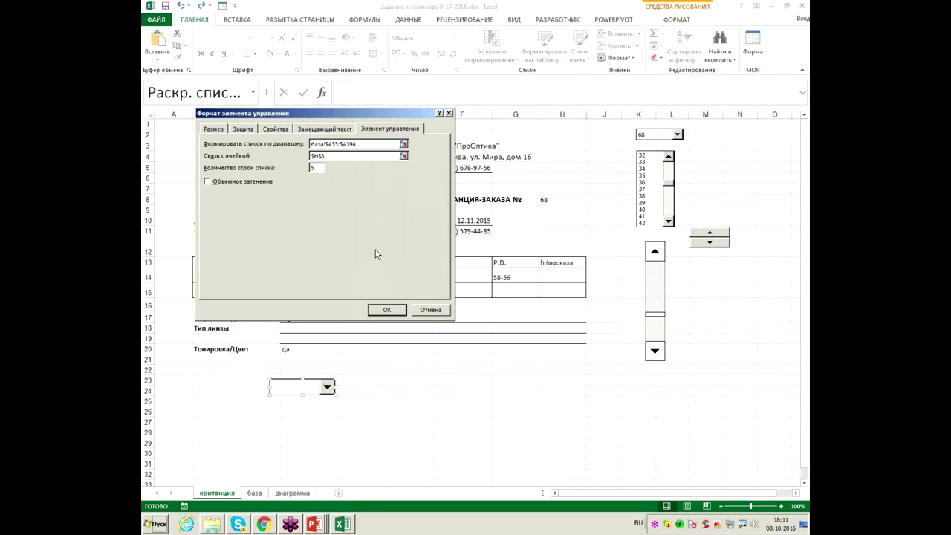
pyautogui.click(387, 310)
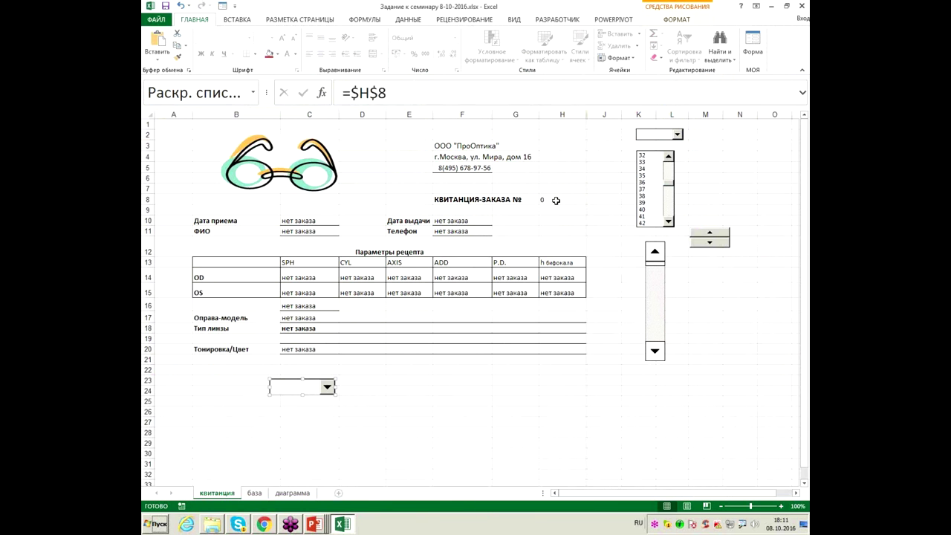
pyautogui.click(430, 413)
# Select order 4 from the new drop-down and verify H8 holds 4.
pyautogui.scroll(-2, 401, 278)
pyautogui.click(327, 323)
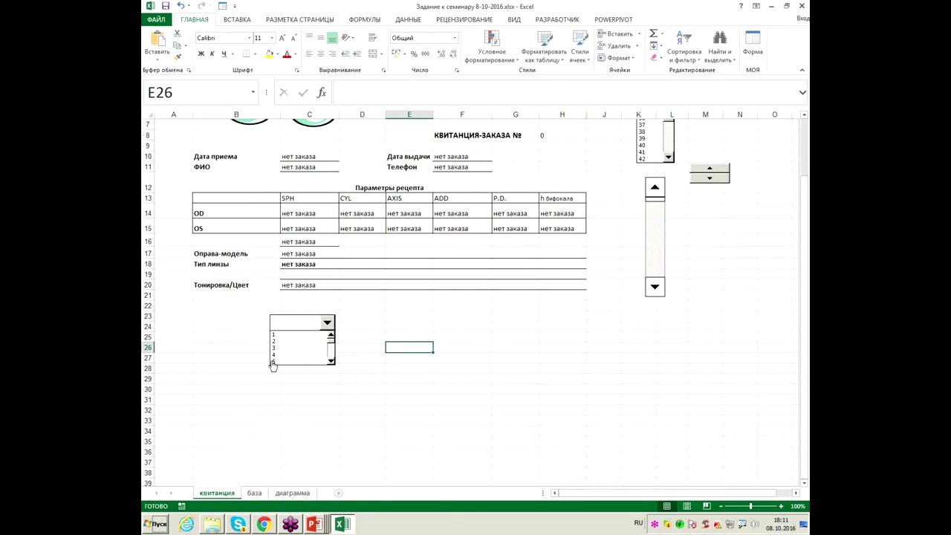
pyautogui.moveTo(330, 343)
pyautogui.mouseDown()
pyautogui.moveTo(331, 370)
pyautogui.moveTo(331, 327)
pyautogui.mouseUp()
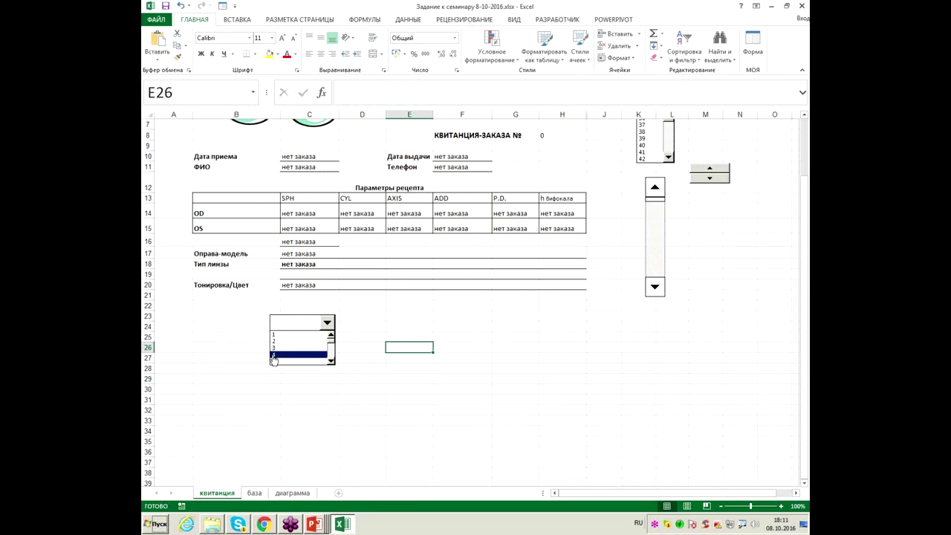
pyautogui.click(275, 355)
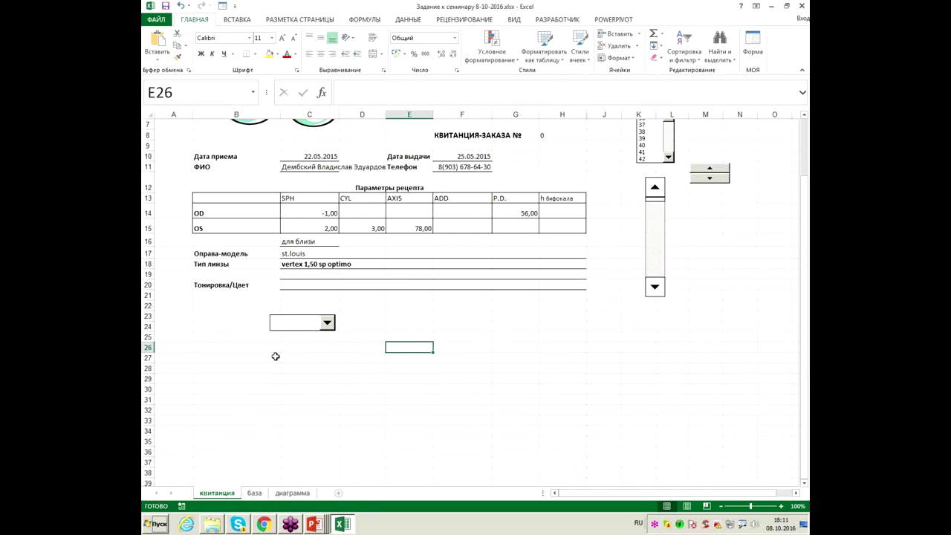
pyautogui.click(557, 133)
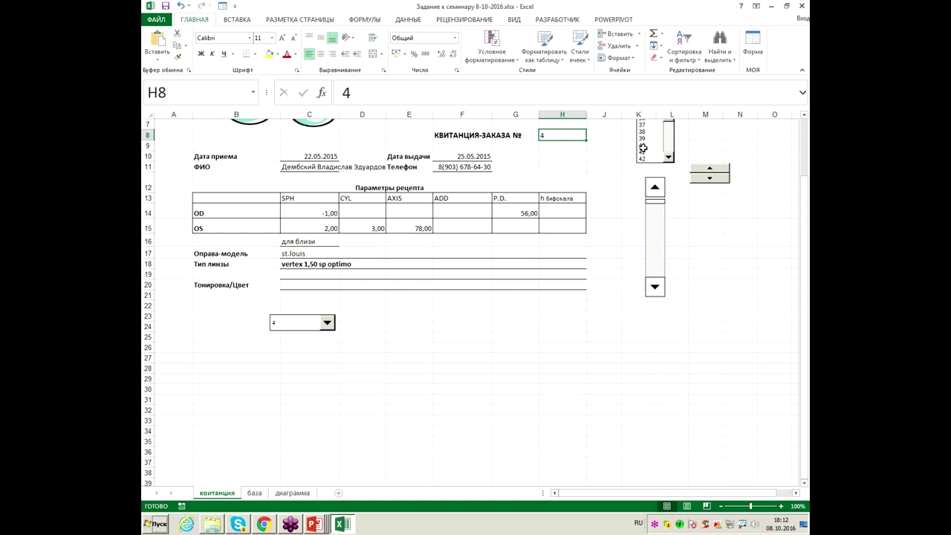
pyautogui.scroll(2, 613, 190)
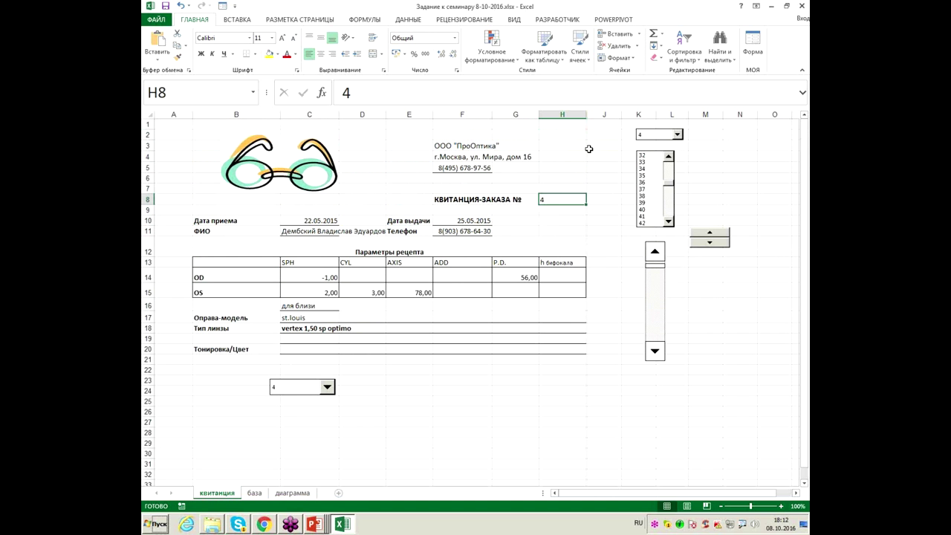
pyautogui.click(390, 380)
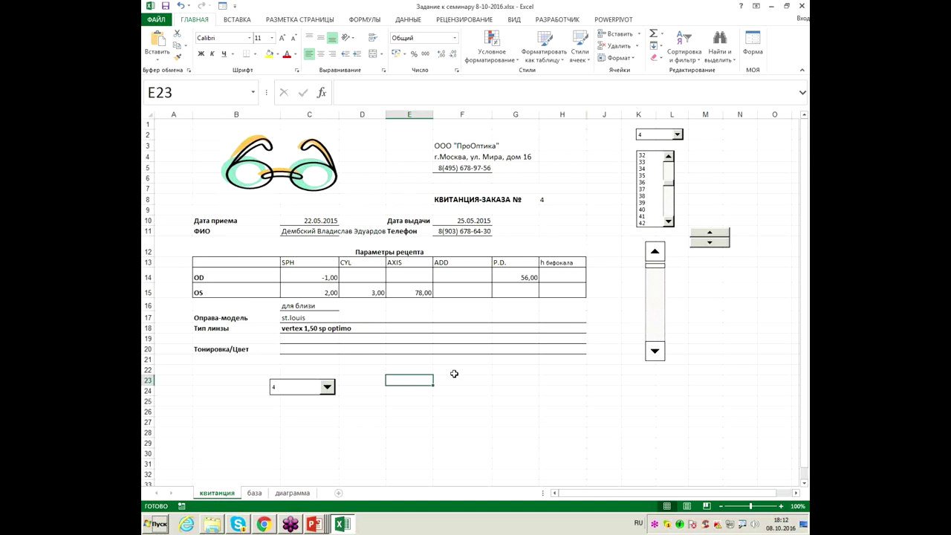
pyautogui.click(557, 19)
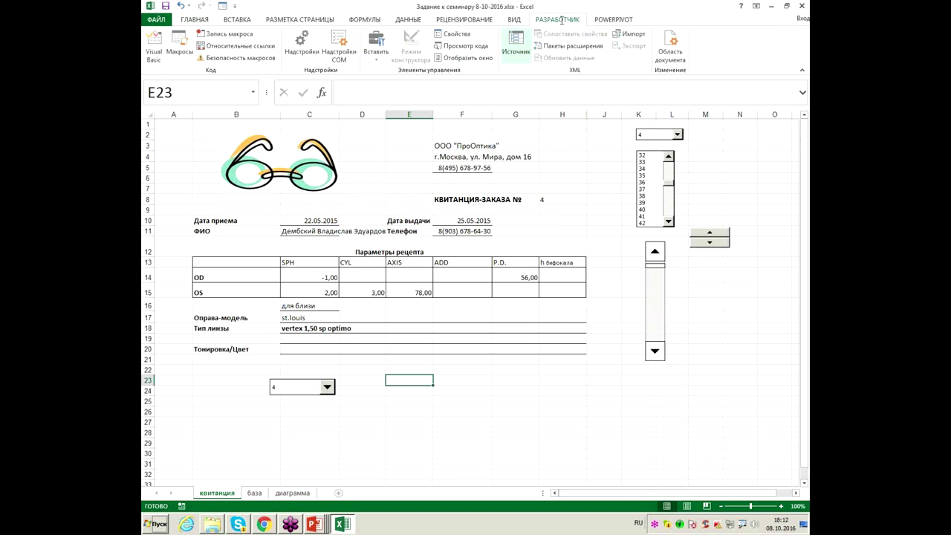
# Draw a spin button over cells E22 to E24 below the receipt.
pyautogui.click(377, 45)
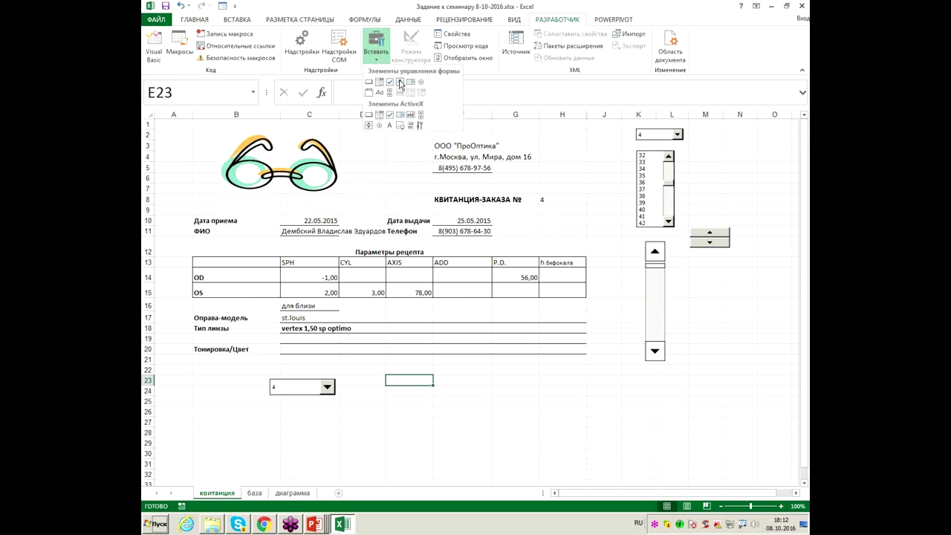
pyautogui.click(399, 83)
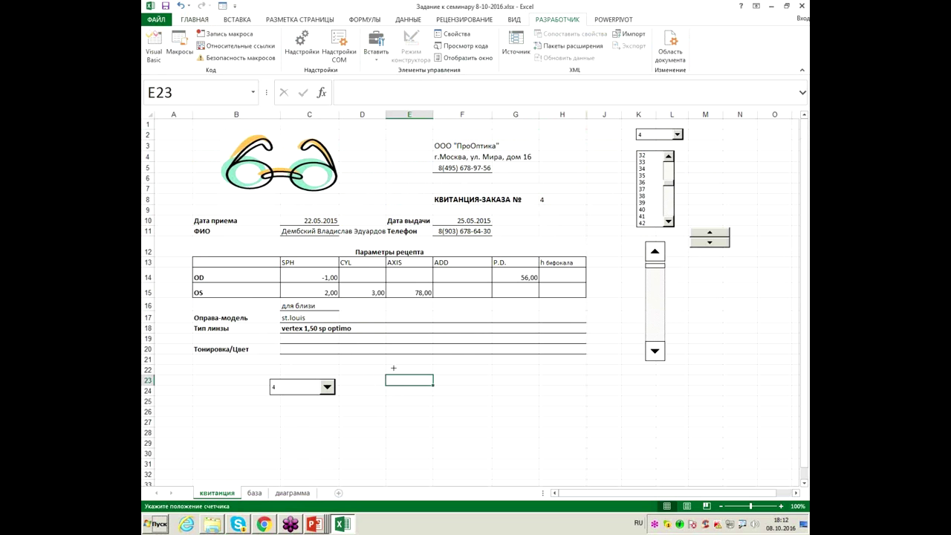
pyautogui.moveTo(392, 364); pyautogui.dragTo(428, 398)
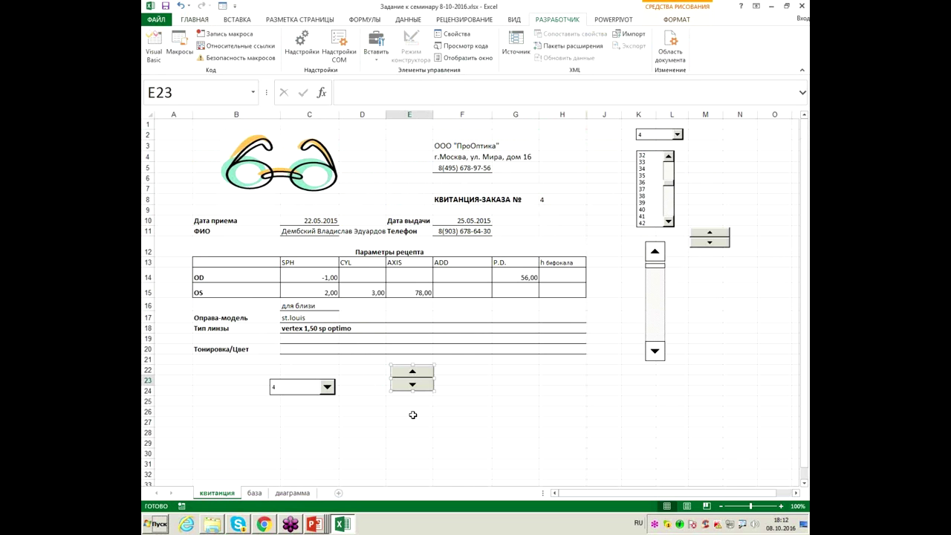
# Set the spinner's minimum to 1 and current value to 12, and link it to $H$8.
pyautogui.rightClick(417, 377)
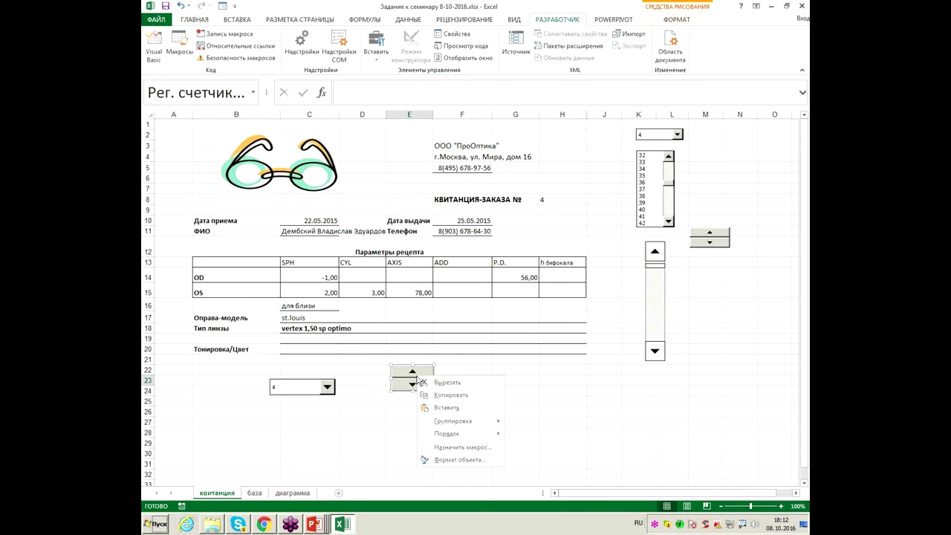
pyautogui.click(457, 459)
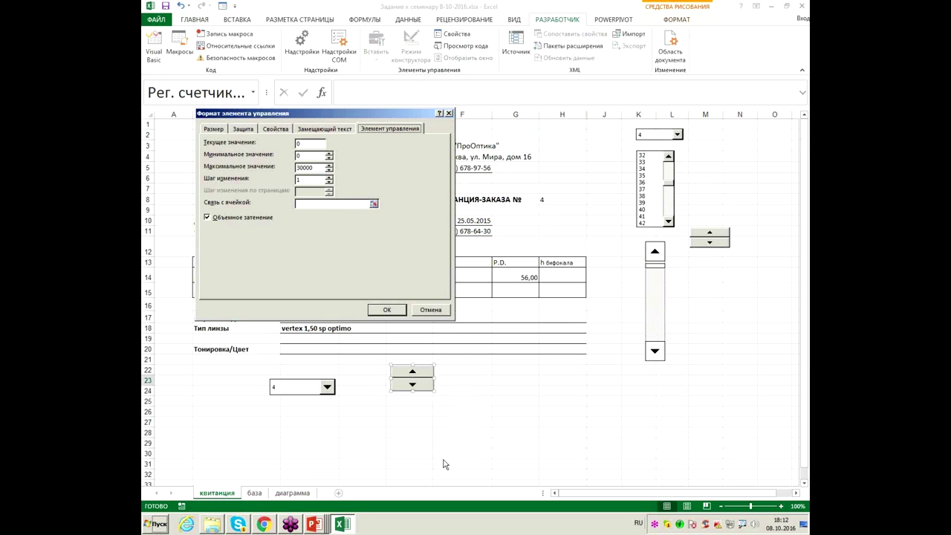
pyautogui.moveTo(402, 116)
pyautogui.mouseDown()
pyautogui.moveTo(543, 119)
pyautogui.moveTo(484, 103)
pyautogui.mouseUp()
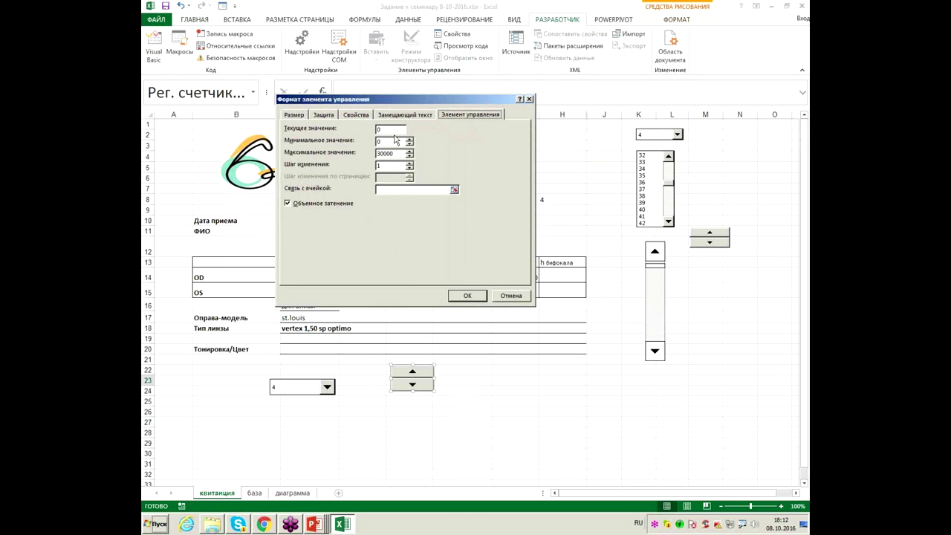
pyautogui.doubleClick(381, 130)
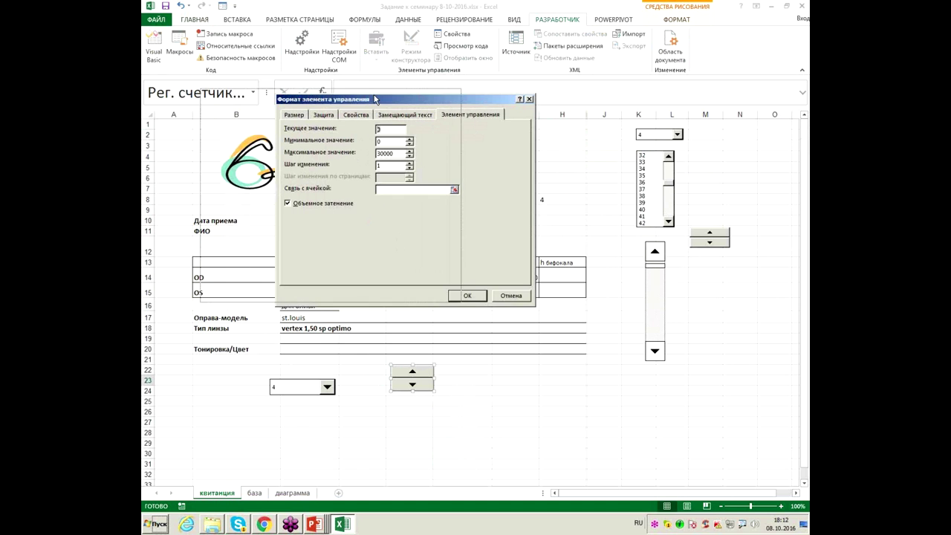
pyautogui.moveTo(449, 103); pyautogui.dragTo(375, 99)
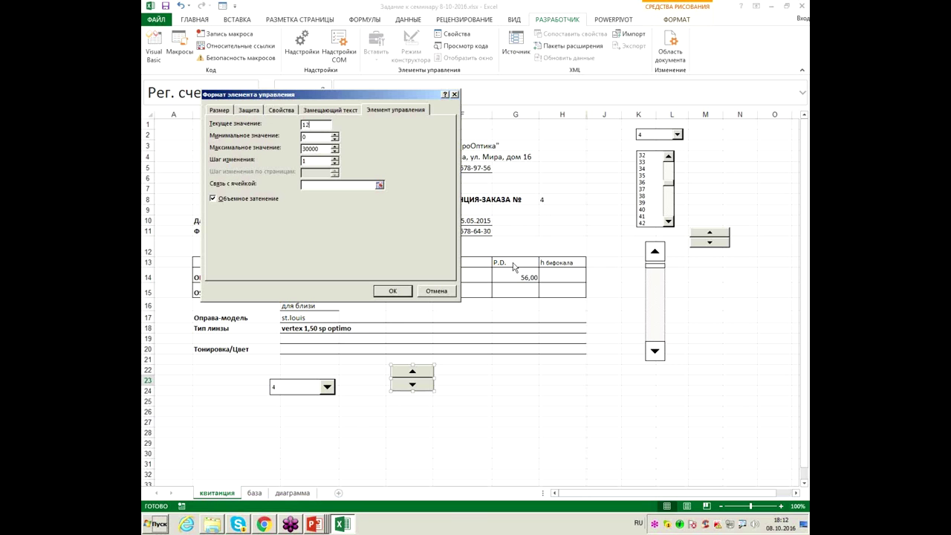
pyautogui.doubleClick(302, 136)
pyautogui.write('1')
pyautogui.moveTo(306, 148); pyautogui.dragTo(317, 150)
pyautogui.click(312, 161)
pyautogui.click(314, 183)
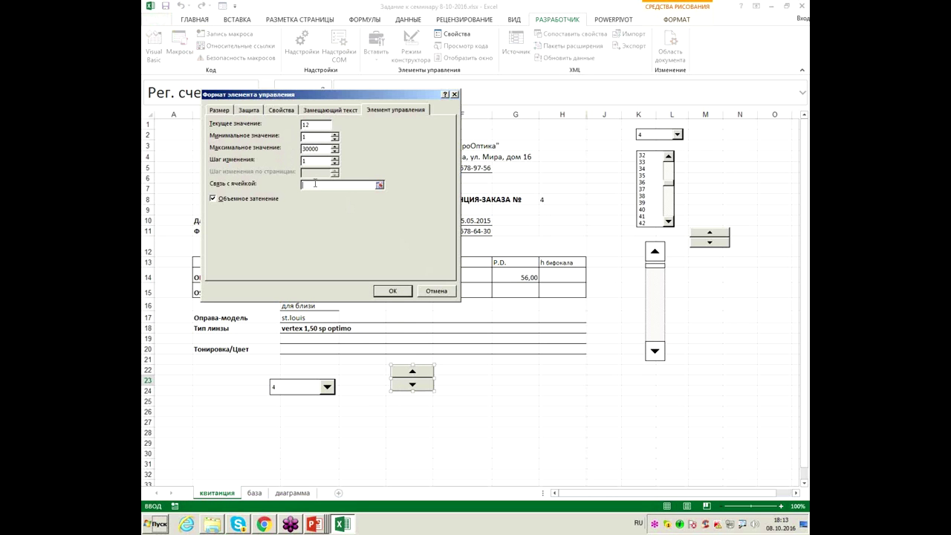
pyautogui.click(554, 199)
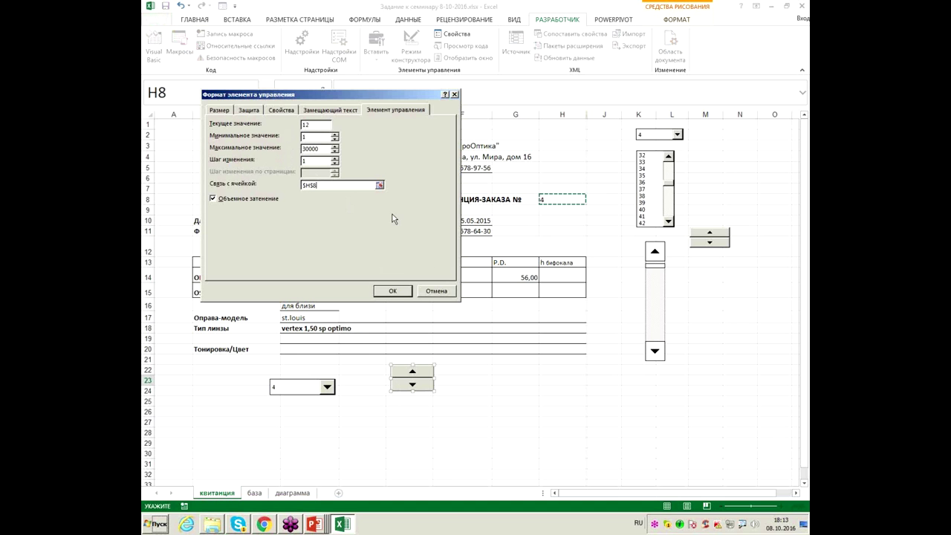
pyautogui.click(394, 291)
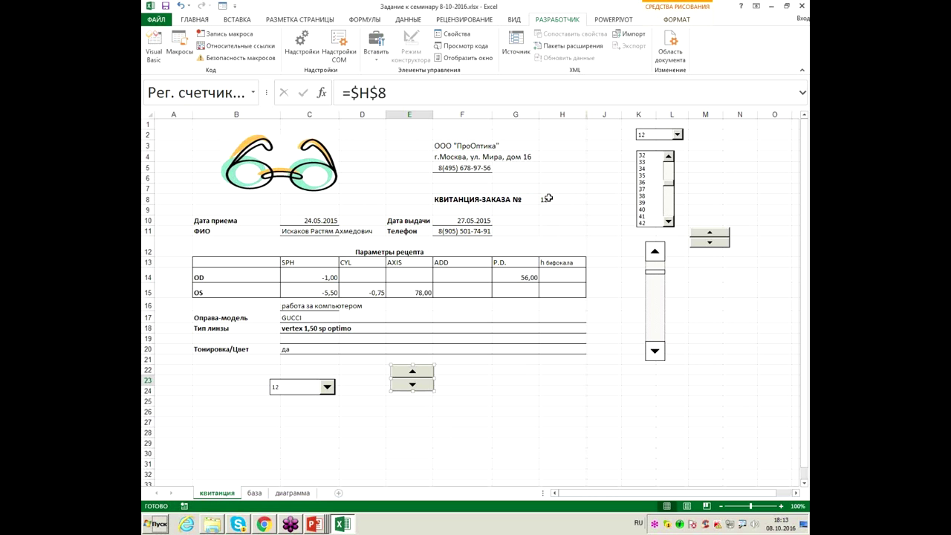
# Test the spinner by stepping back four orders and forward five.
pyautogui.click(394, 452)
pyautogui.click(414, 381)
pyautogui.click(414, 381)
pyautogui.click(413, 381)
pyautogui.click(414, 381)
pyautogui.click(414, 371)
pyautogui.click(413, 370)
pyautogui.click(413, 370)
pyautogui.click(414, 371)
pyautogui.click(414, 371)
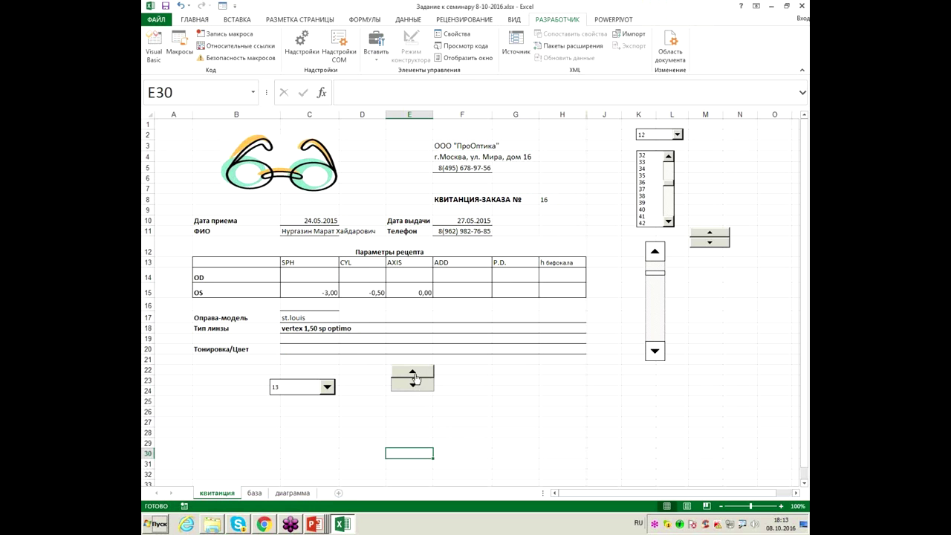
# Move the spinner lower beside the combo box, then bring up the form controls gallery.
pyautogui.rightClick(424, 374)
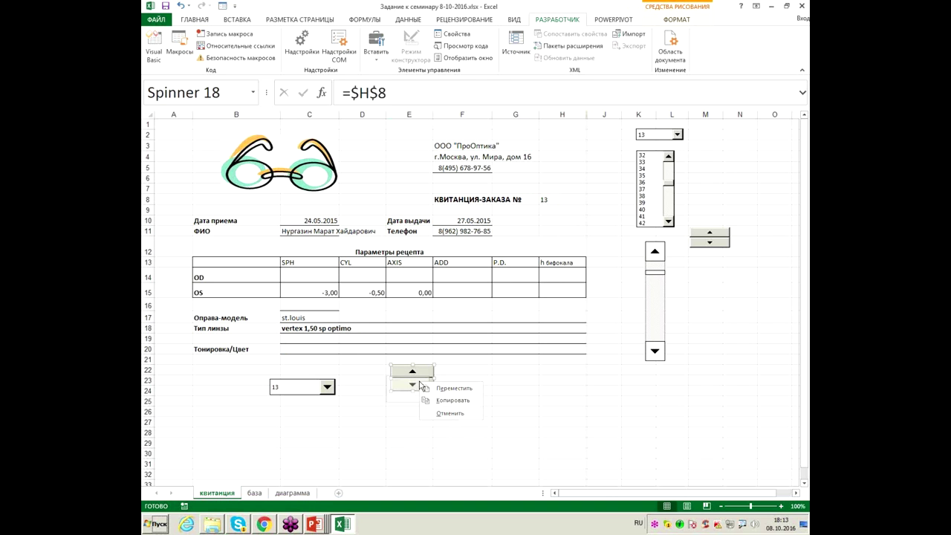
pyautogui.click(442, 388)
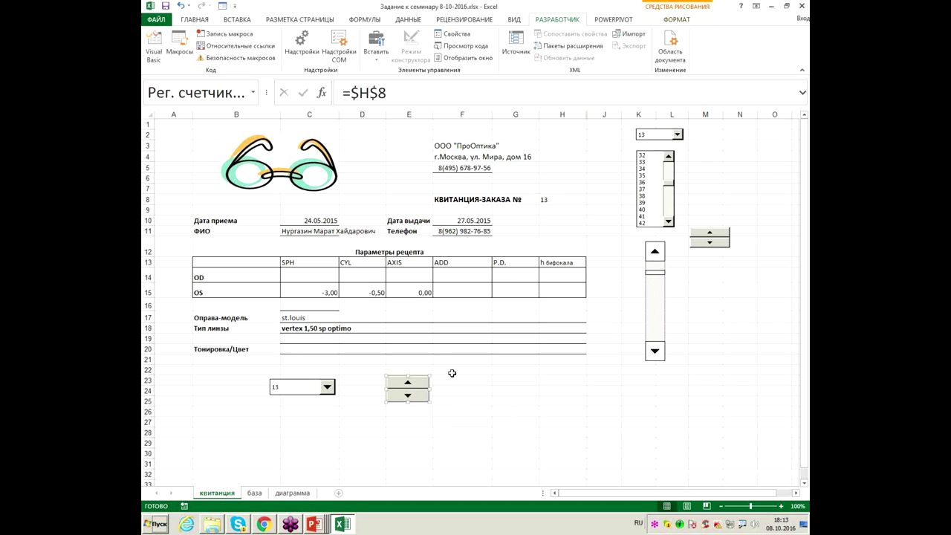
pyautogui.click(453, 380)
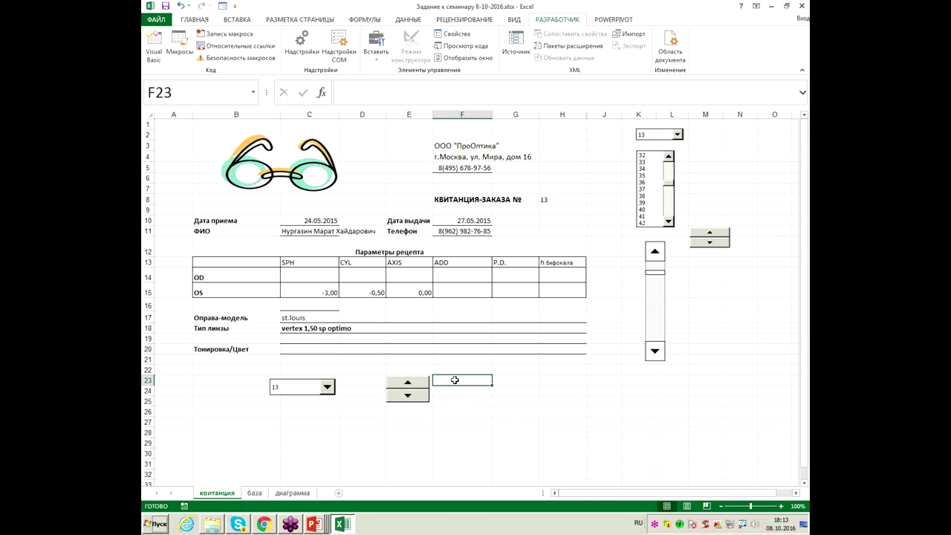
pyautogui.click(378, 42)
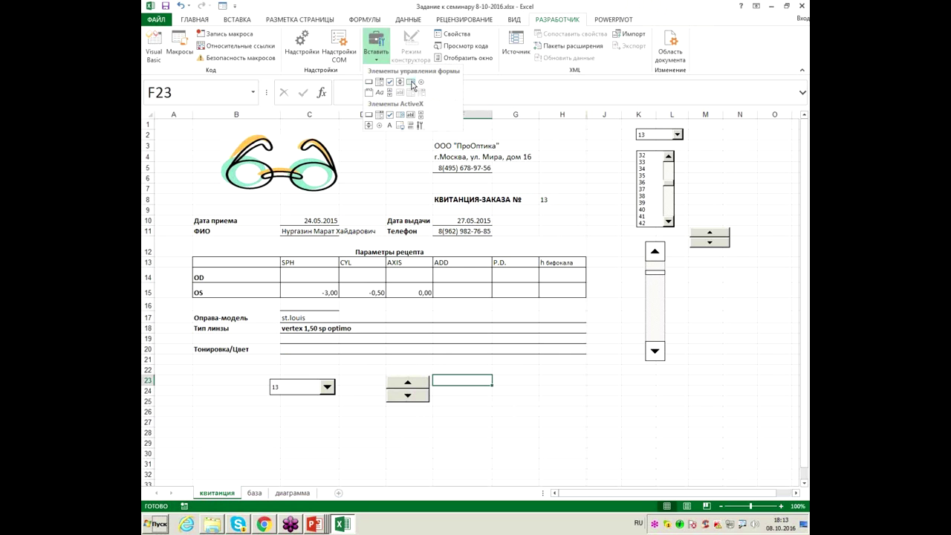
# Draw a list box below the receipt form.
pyautogui.click(412, 83)
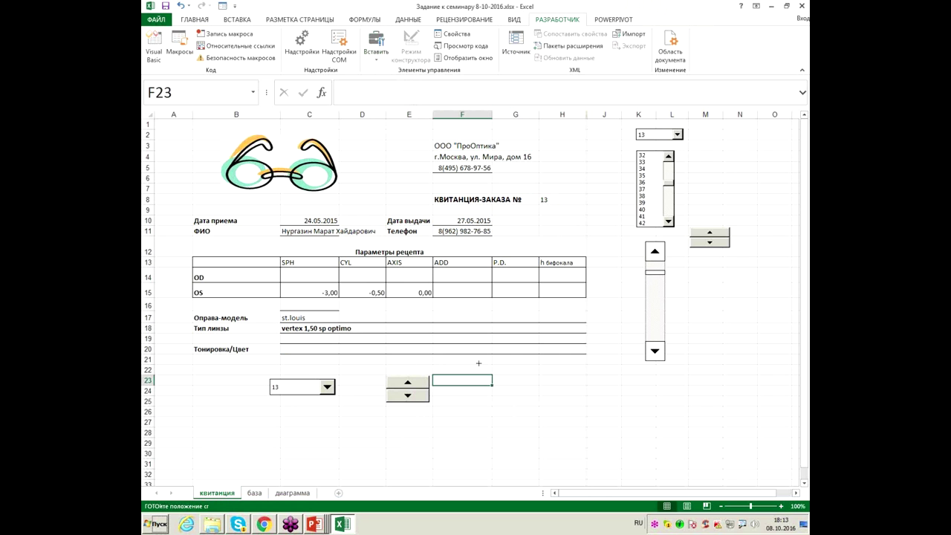
pyautogui.moveTo(479, 349); pyautogui.dragTo(524, 440)
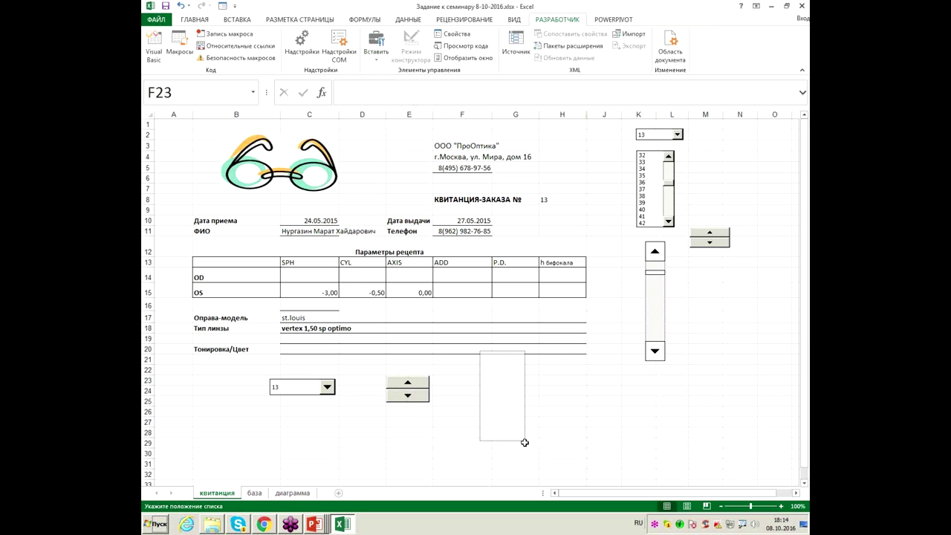
pyautogui.scroll(-2, 495, 379)
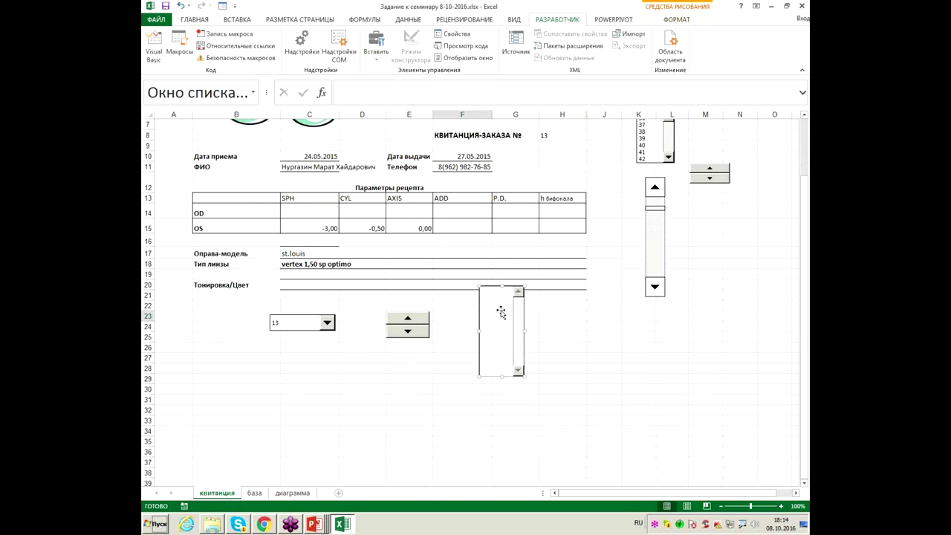
pyautogui.moveTo(518, 292); pyautogui.dragTo(499, 309)
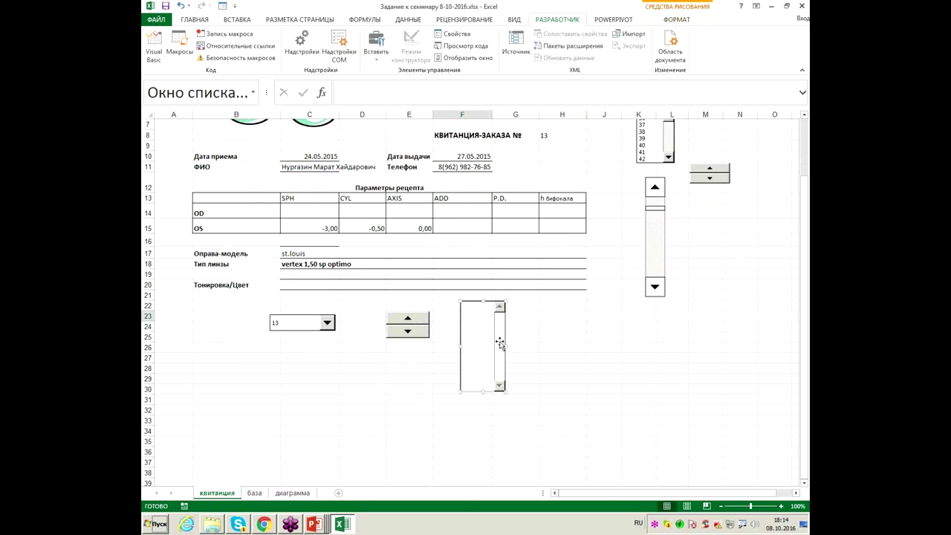
# Give the list box input range база!$A$3:$A$94 and cell link $H$8.
pyautogui.rightClick(486, 319)
pyautogui.click(530, 402)
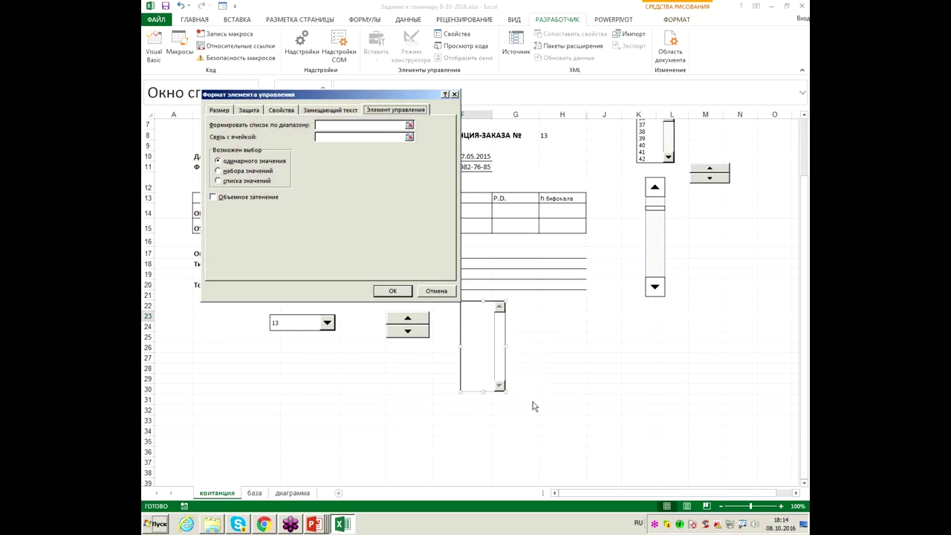
pyautogui.moveTo(345, 100); pyautogui.dragTo(454, 94)
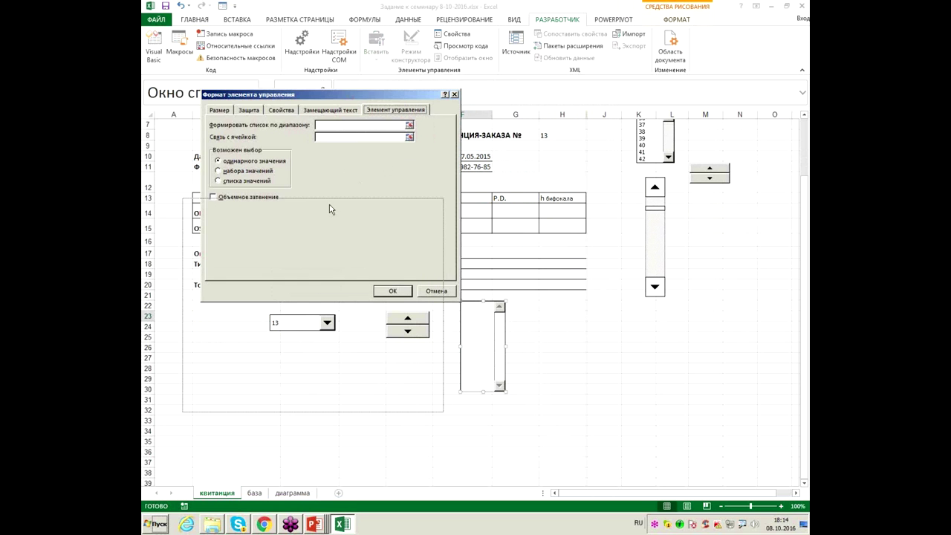
pyautogui.moveTo(457, 94); pyautogui.dragTo(329, 206)
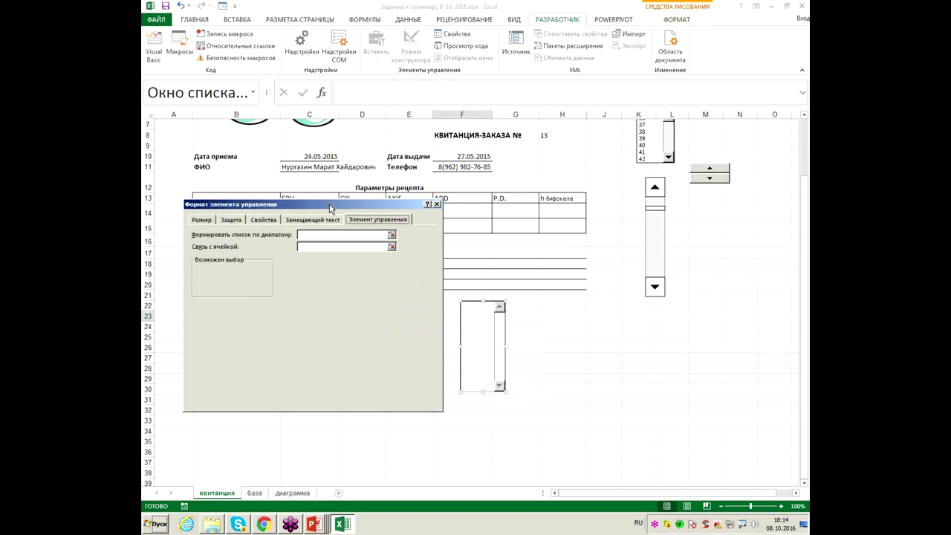
pyautogui.click(312, 237)
pyautogui.click(253, 494)
pyautogui.scroll(5, 159, 147)
pyautogui.scroll(4, 160, 146)
pyautogui.scroll(7, 159, 147)
pyautogui.click(176, 146)
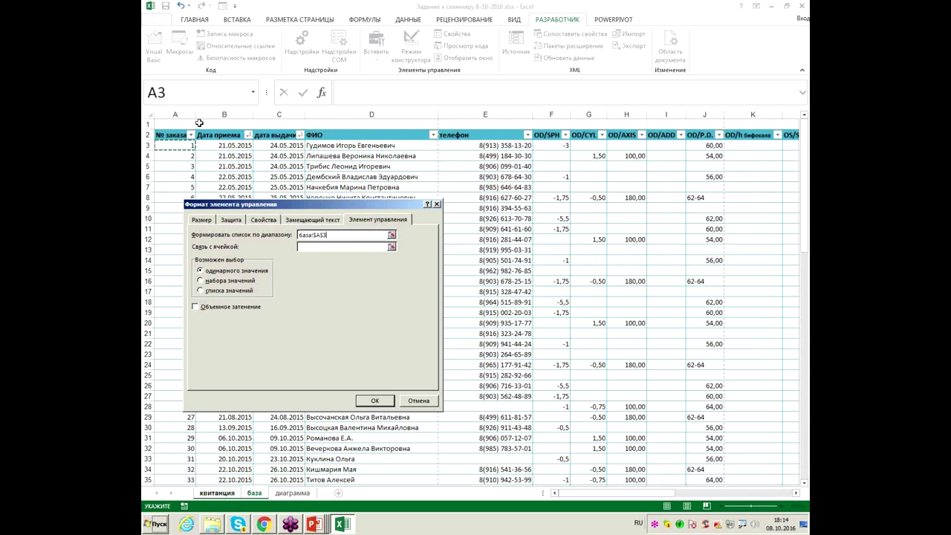
pyautogui.hotkey('ctrl', 'shift', 'Down')
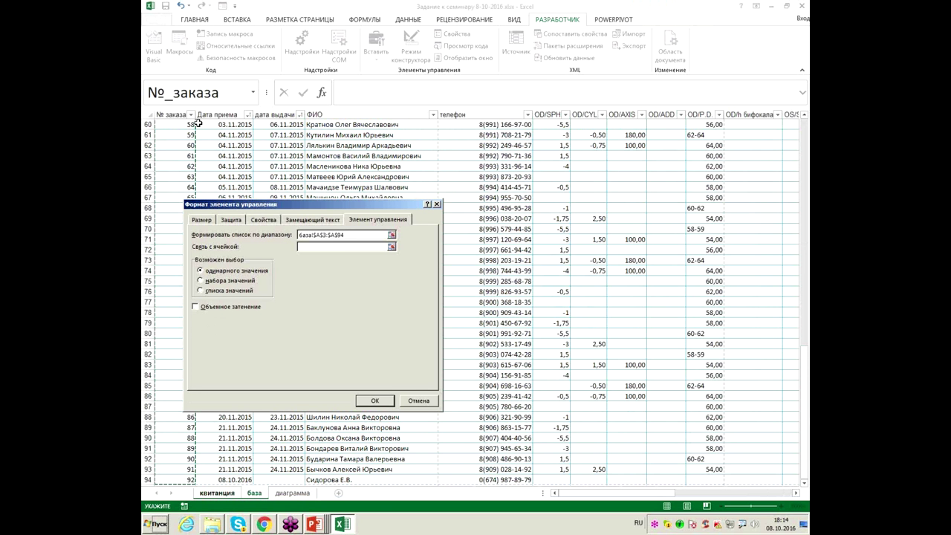
pyautogui.click(328, 247)
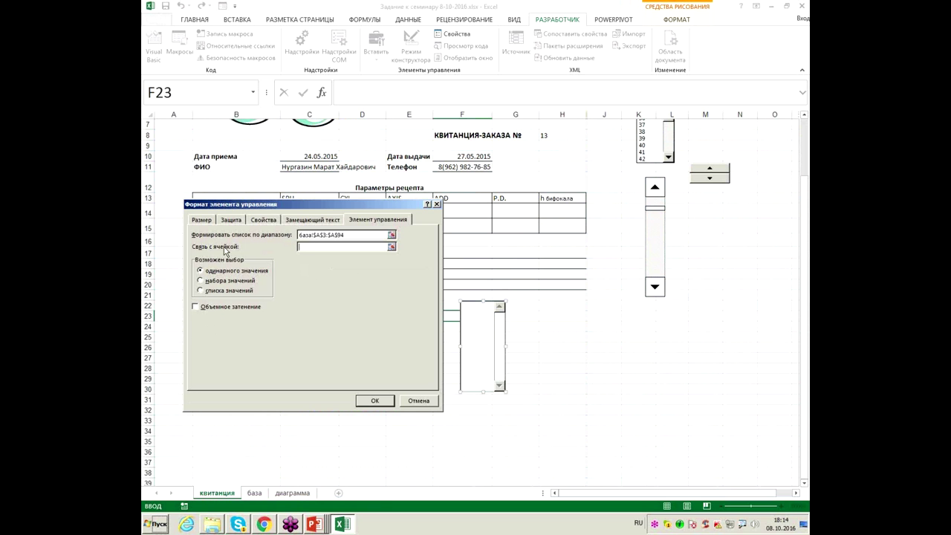
pyautogui.click(562, 135)
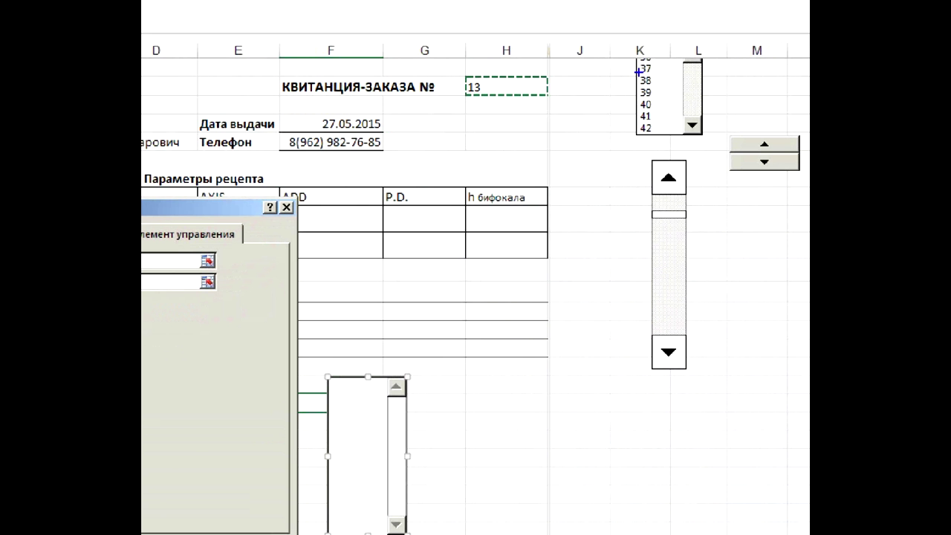
pyautogui.moveTo(636, 75)
pyautogui.mouseDown()
pyautogui.moveTo(658, 87)
pyautogui.moveTo(654, 134)
pyautogui.mouseUp()
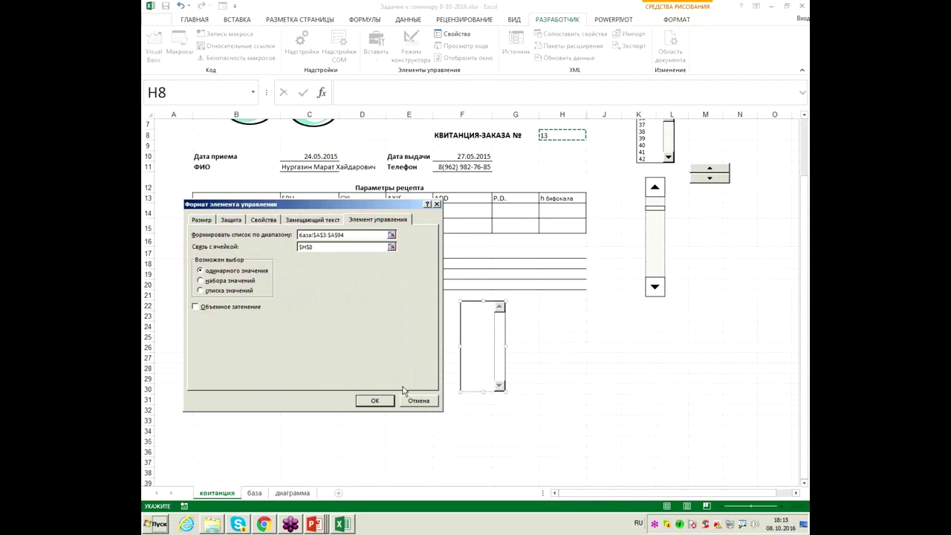
pyautogui.click(372, 402)
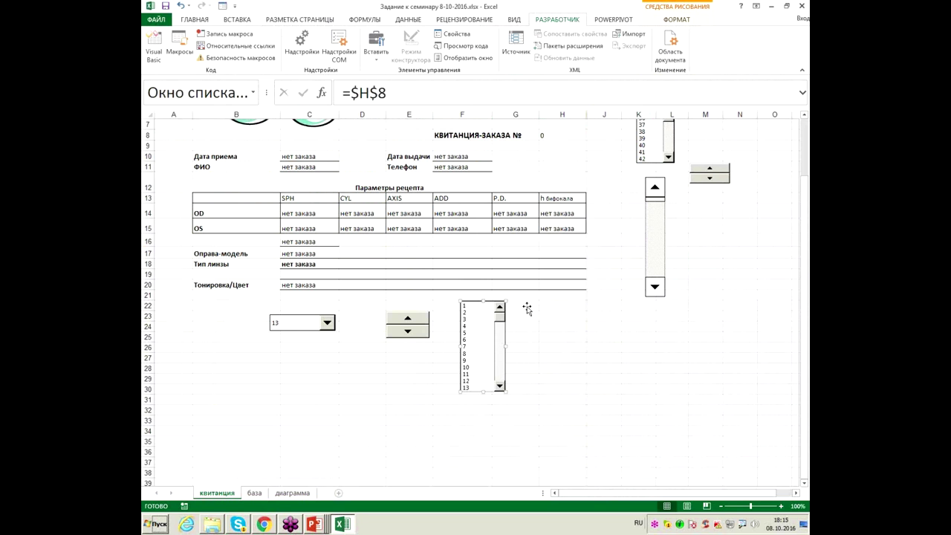
# Choose order 84 in the list box to fill the receipt.
pyautogui.click(543, 341)
pyautogui.moveTo(499, 321); pyautogui.dragTo(502, 400)
pyautogui.click(502, 307)
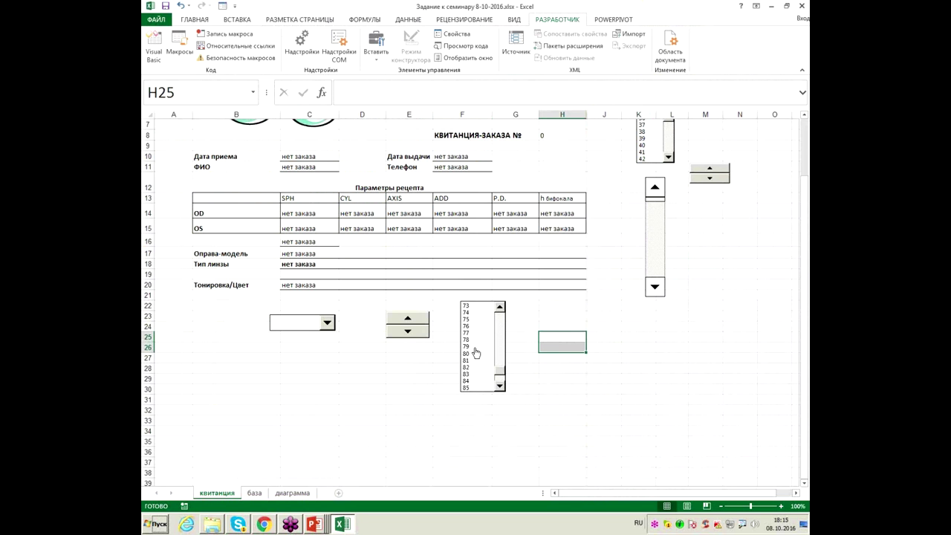
pyautogui.moveTo(467, 377); pyautogui.dragTo(467, 381)
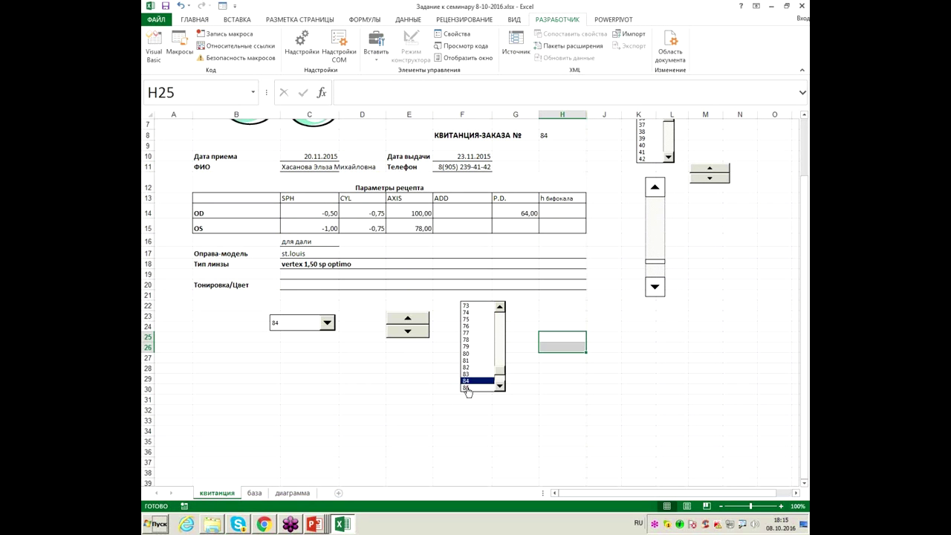
pyautogui.click(577, 380)
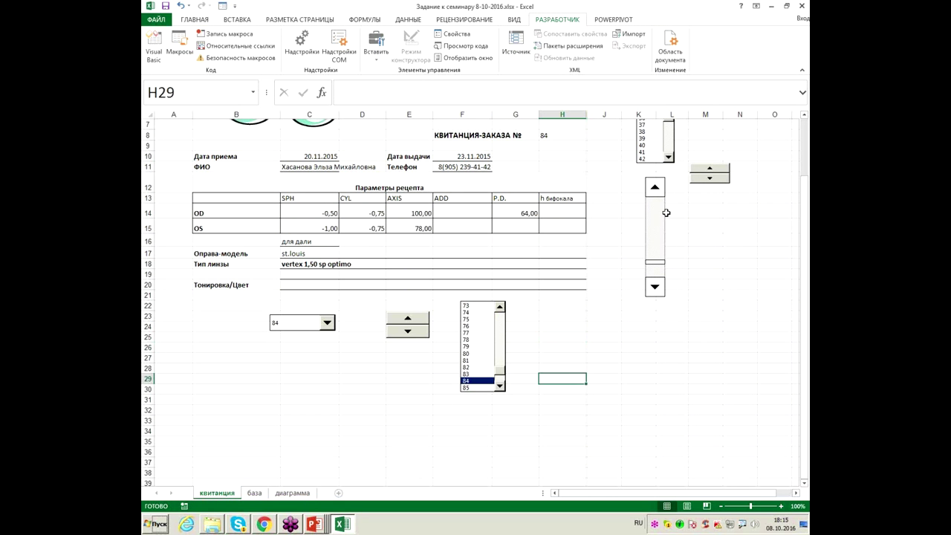
pyautogui.click(375, 45)
# Draw a scroll bar beside the list box with current value 12, minimum 1, maximum 300.
pyautogui.click(390, 97)
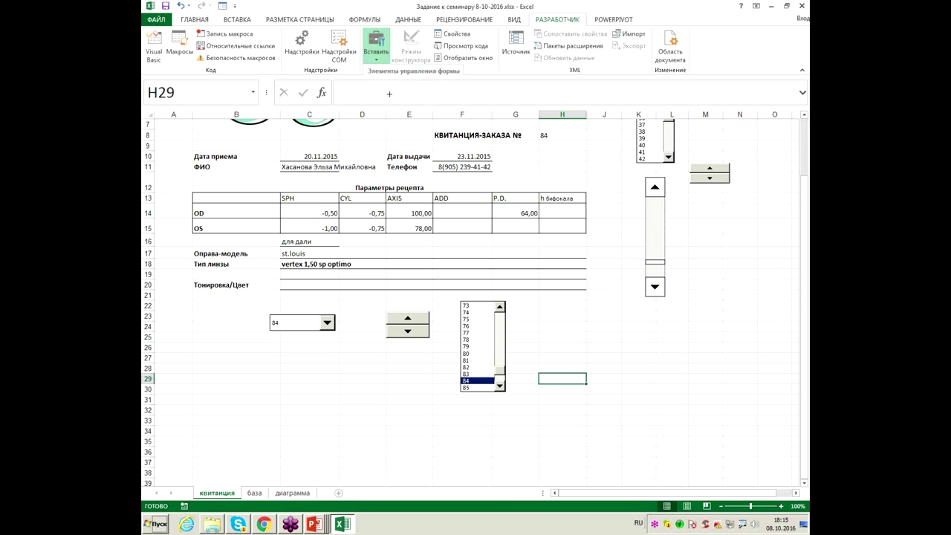
pyautogui.moveTo(542, 298); pyautogui.dragTo(568, 409)
pyautogui.rightClick(554, 309)
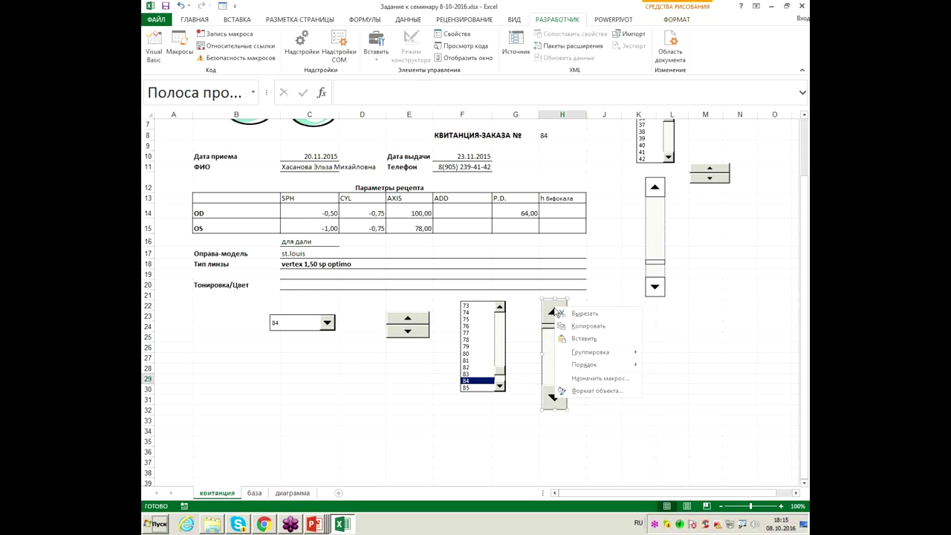
pyautogui.click(589, 394)
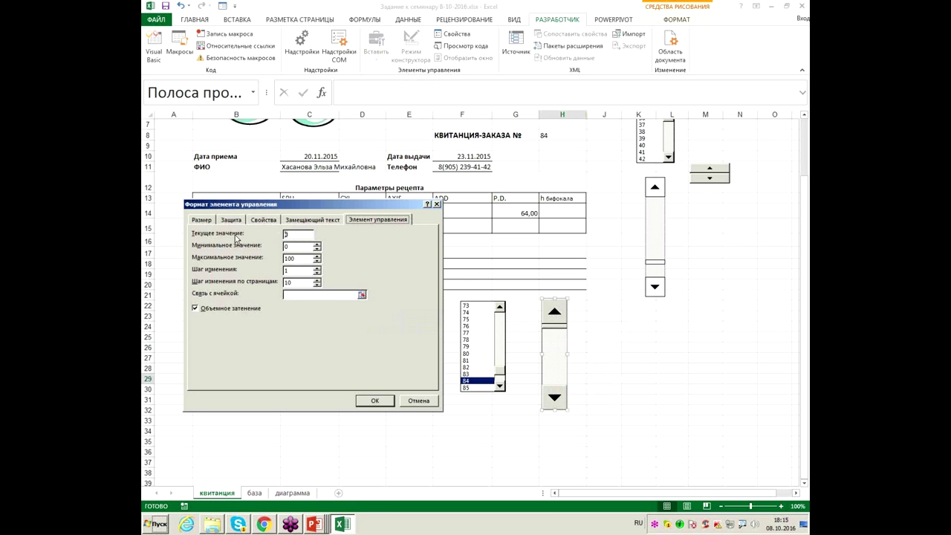
pyautogui.write('12')
pyautogui.press('Tab')
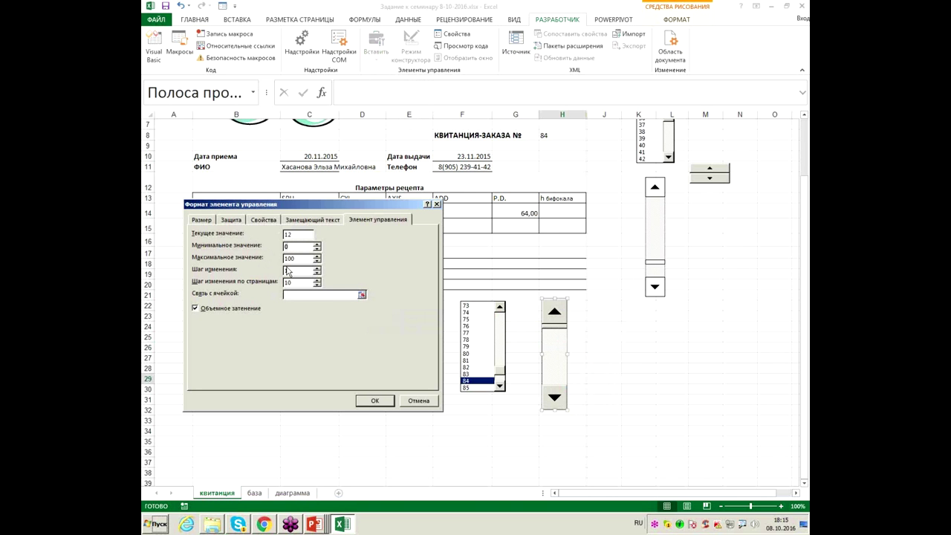
pyautogui.write('1')
pyautogui.press('Tab')
pyautogui.write('00')
pyautogui.press('Tab')
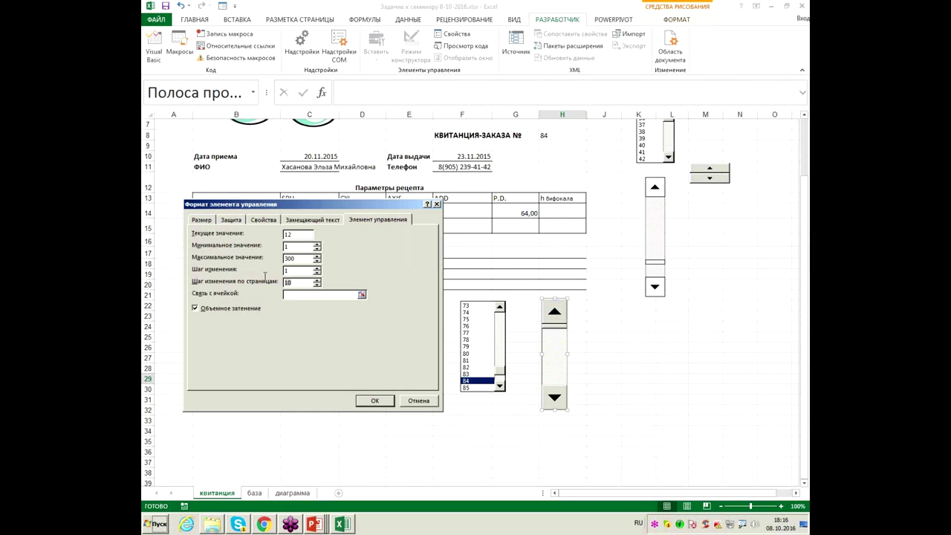
# Link the scroll bar to $H$8, test it up to order 300, and save the workbook.
pyautogui.click(300, 296)
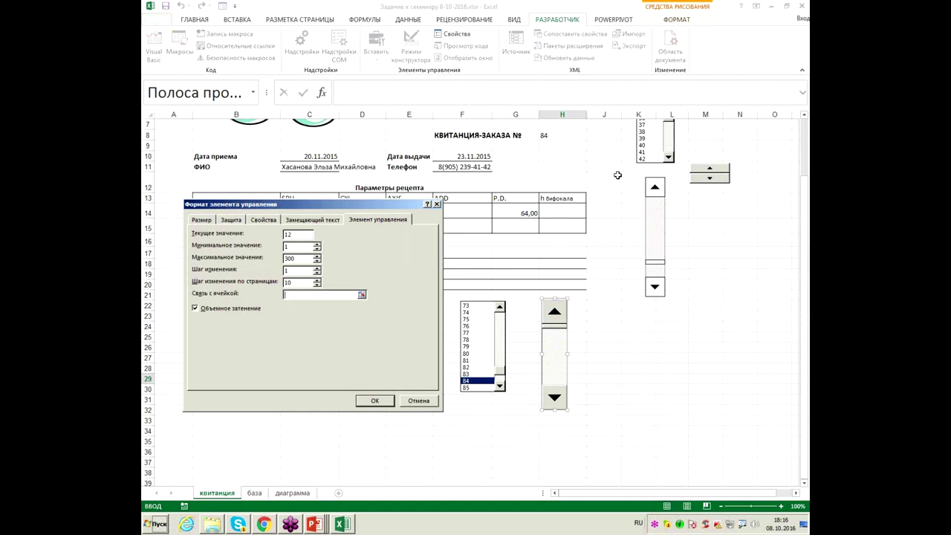
pyautogui.click(558, 135)
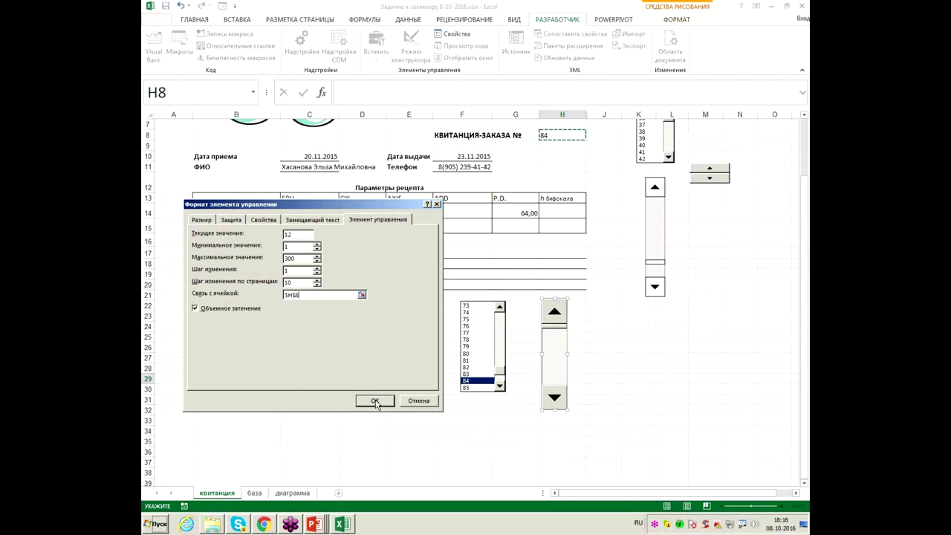
pyautogui.click(375, 401)
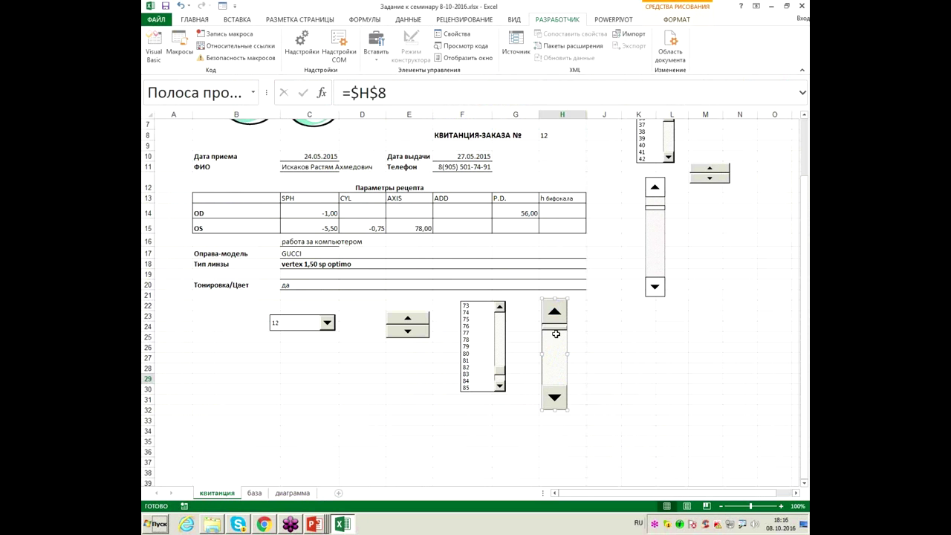
pyautogui.click(604, 366)
pyautogui.click(557, 367)
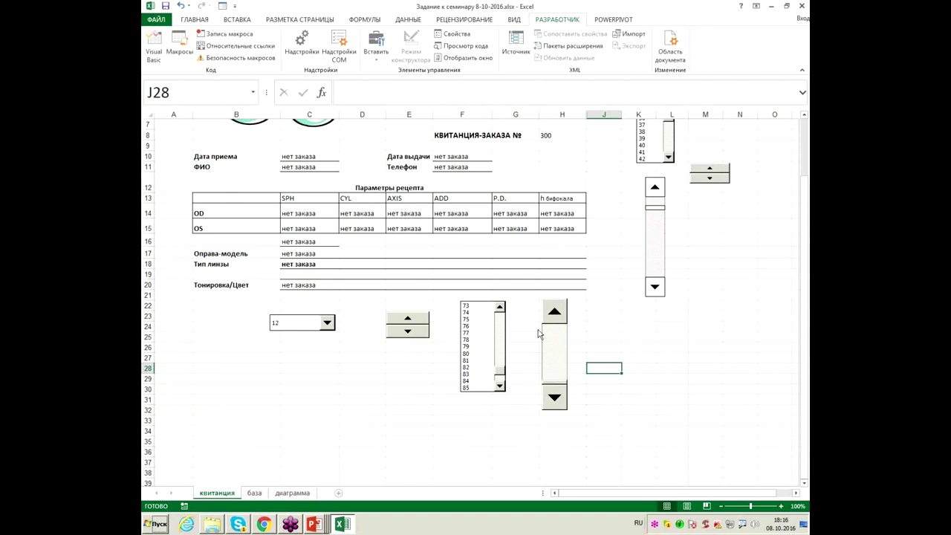
pyautogui.click(542, 327)
pyautogui.click(548, 395)
pyautogui.click(636, 345)
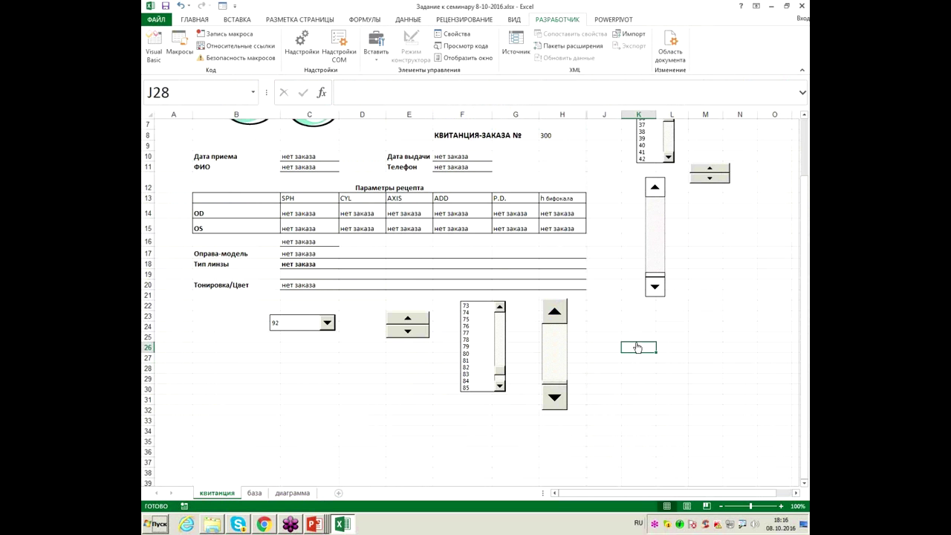
pyautogui.click(166, 8)
# Switch to the диаграмма sheet in Normal view and review the source table A1:I21.
pyautogui.click(294, 492)
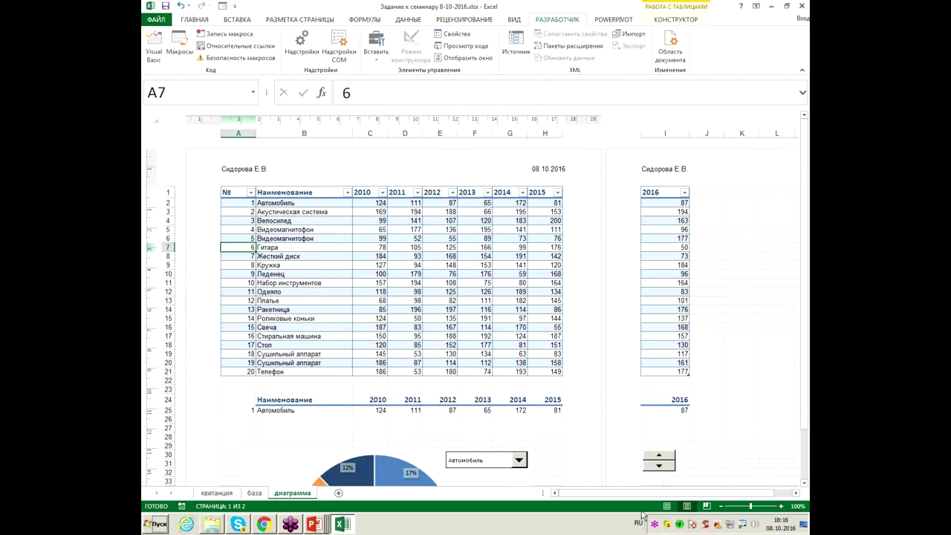
pyautogui.click(666, 506)
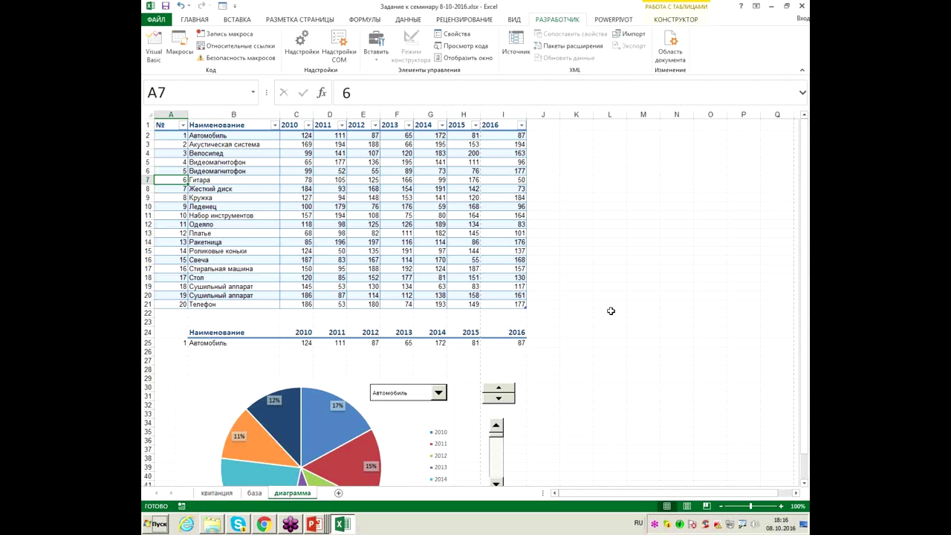
pyautogui.click(350, 195)
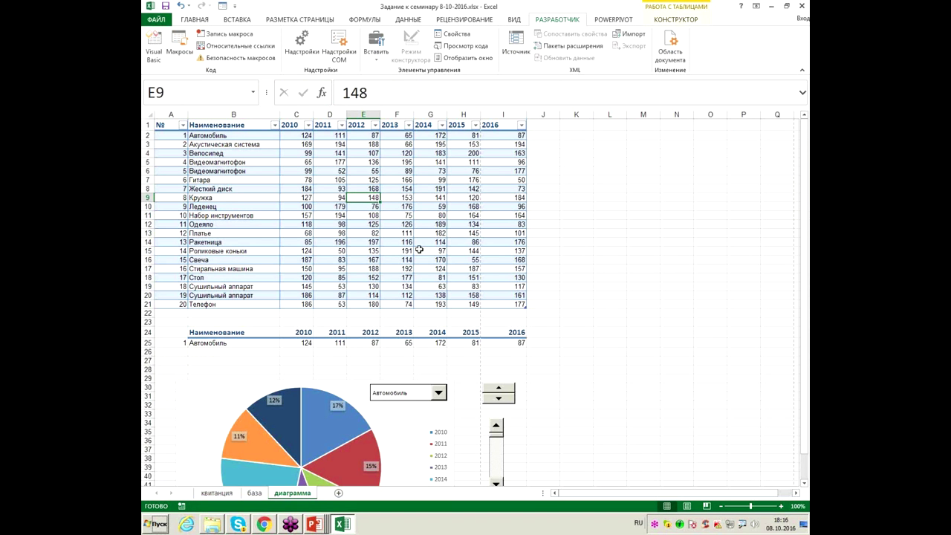
pyautogui.click(587, 244)
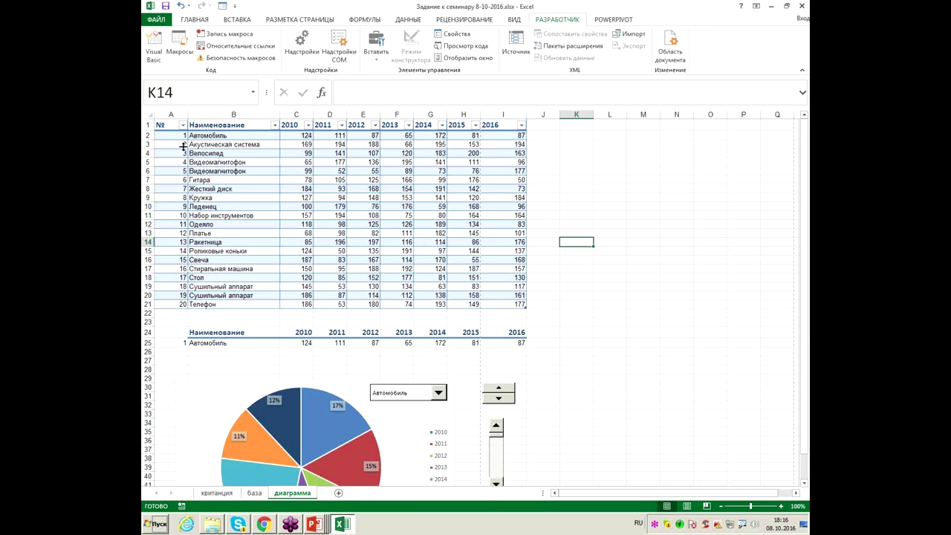
pyautogui.moveTo(165, 127); pyautogui.dragTo(520, 304)
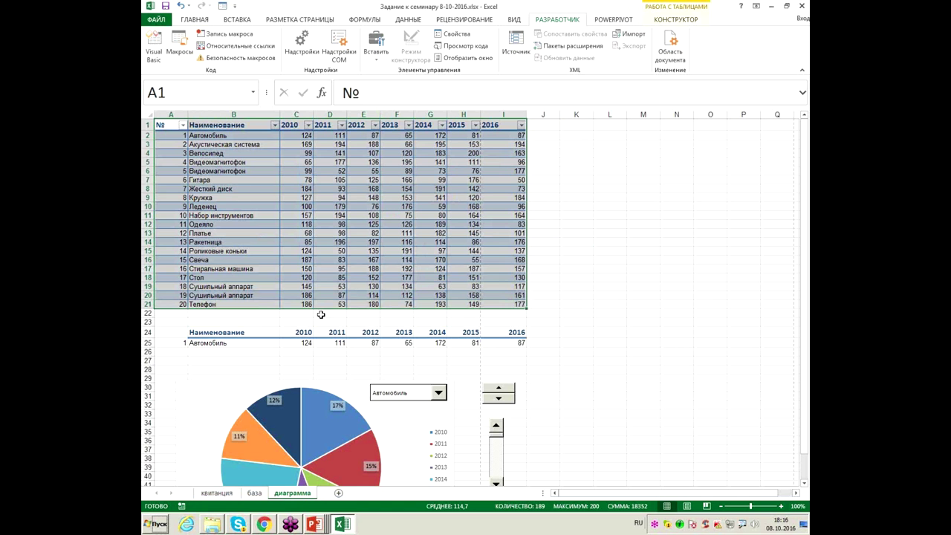
pyautogui.click(573, 299)
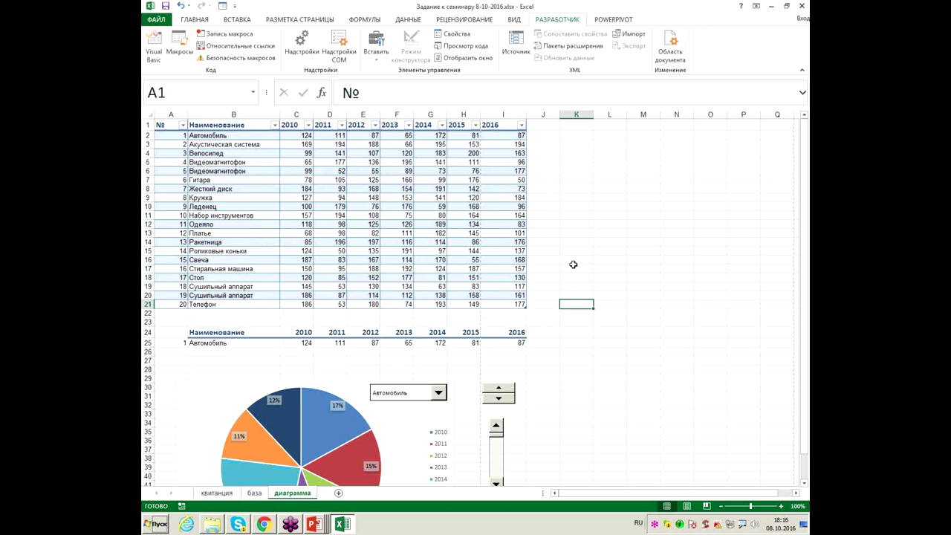
pyautogui.scroll(-1, 572, 260)
pyautogui.scroll(-2, 570, 249)
pyautogui.scroll(-3, 569, 246)
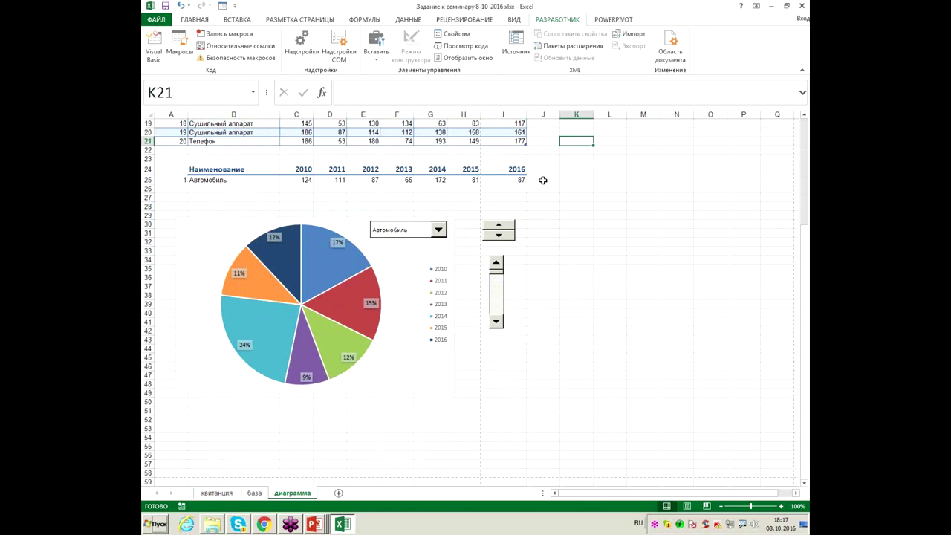
pyautogui.click(600, 239)
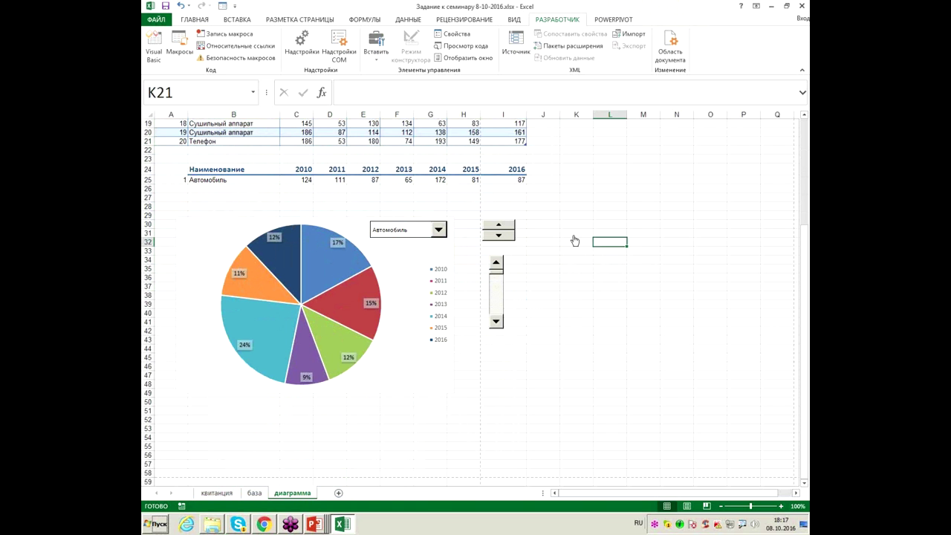
# Try the combo box with Велосипед and Роликовые коньки, then spin the item up to 20 and back.
pyautogui.click(438, 230)
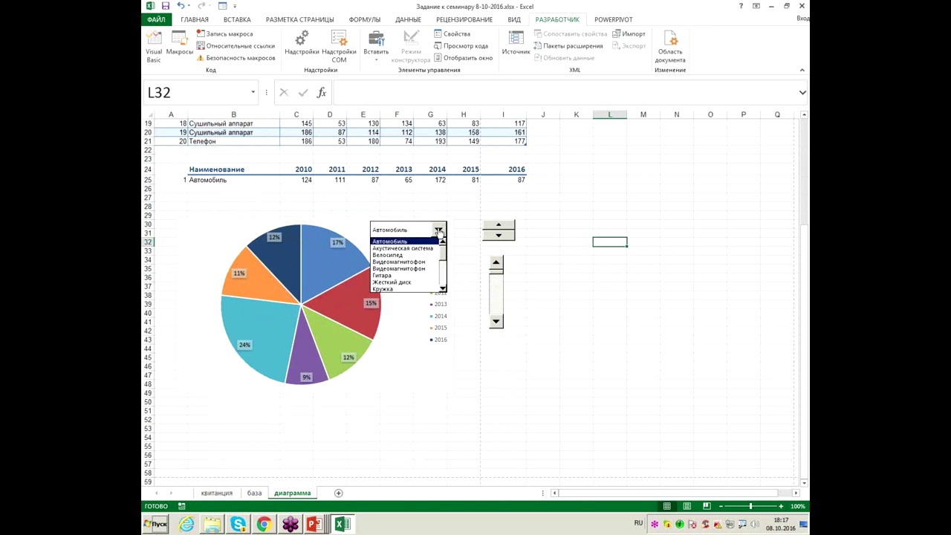
pyautogui.click(390, 256)
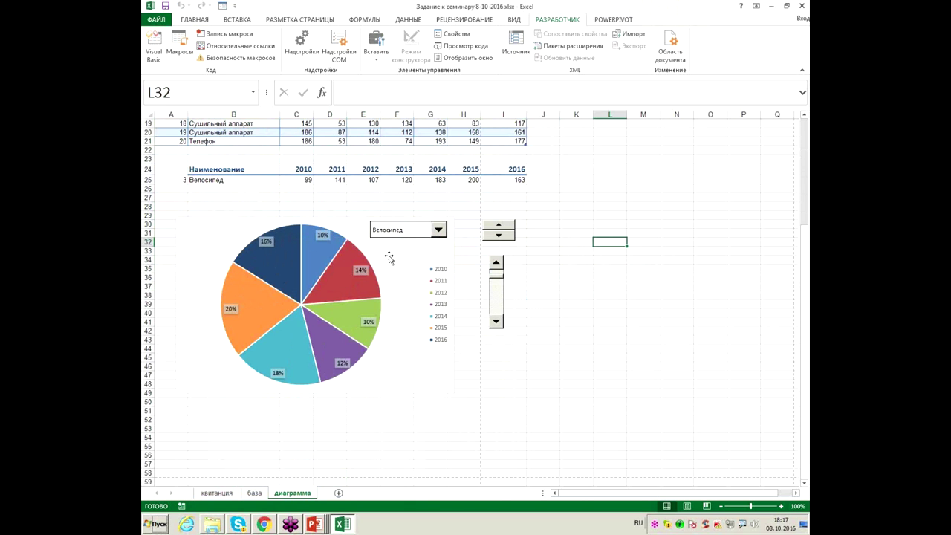
pyautogui.click(438, 230)
pyautogui.click(389, 278)
pyautogui.click(438, 230)
pyautogui.click(395, 285)
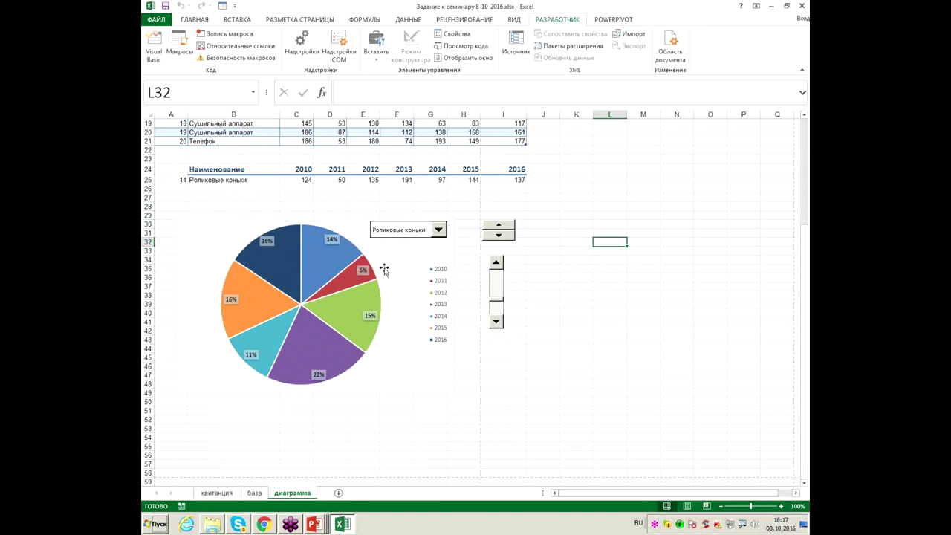
pyautogui.click(500, 228)
pyautogui.click(500, 227)
pyautogui.click(500, 227)
pyautogui.click(500, 228)
pyautogui.click(500, 227)
pyautogui.click(500, 228)
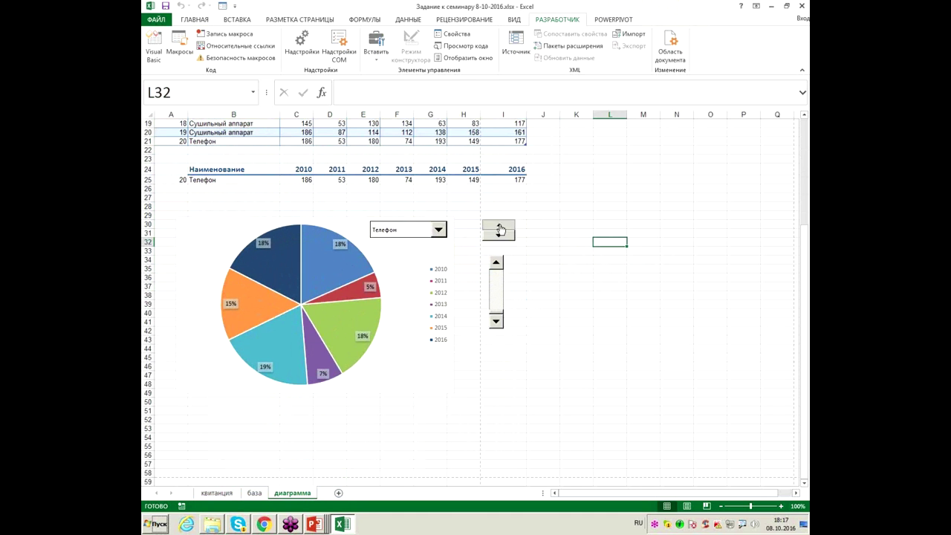
pyautogui.click(498, 235)
pyautogui.click(499, 235)
pyautogui.click(498, 234)
pyautogui.moveTo(497, 309)
pyautogui.mouseDown()
pyautogui.moveTo(497, 278)
pyautogui.moveTo(496, 313)
pyautogui.mouseUp()
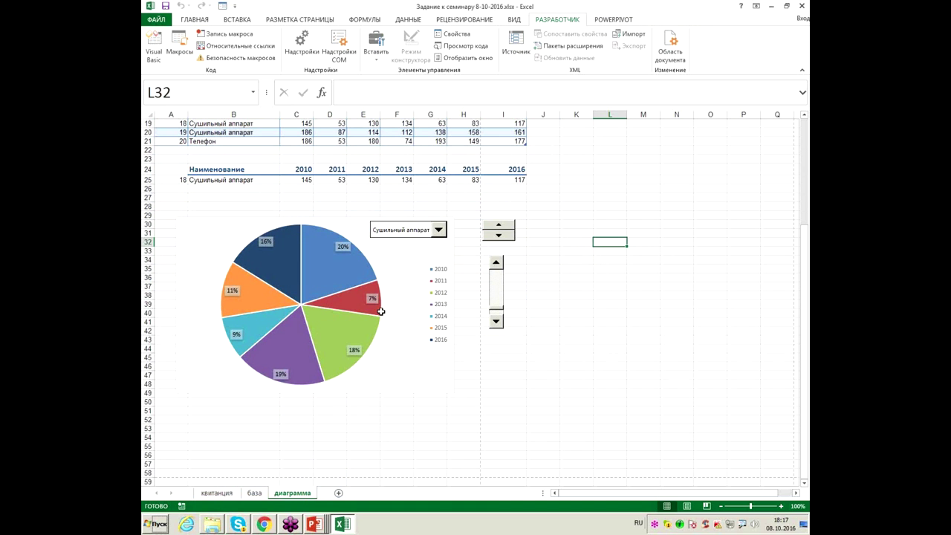
pyautogui.click(531, 205)
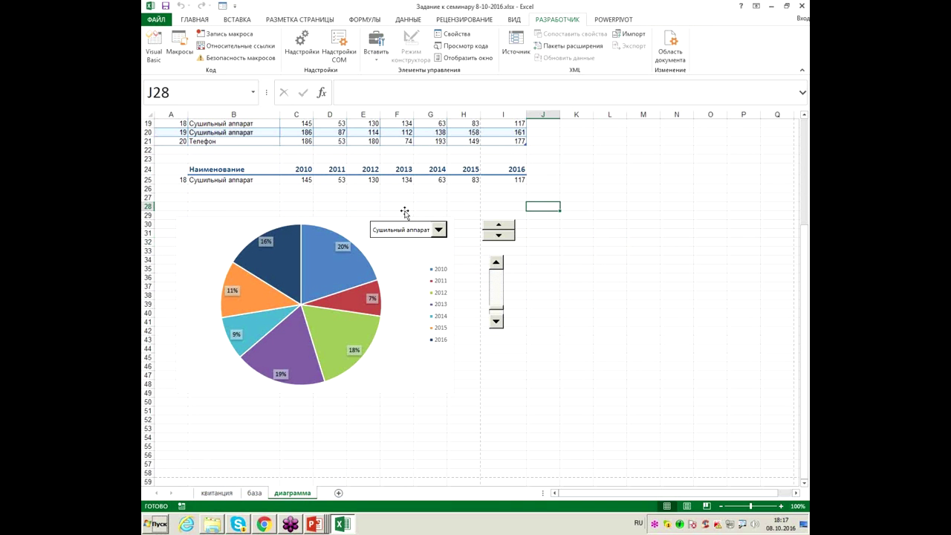
# Pick Роликовые коньки, then Сушильный аппарат (item 18), watching A25 and B25.
pyautogui.scroll(1, 344, 202)
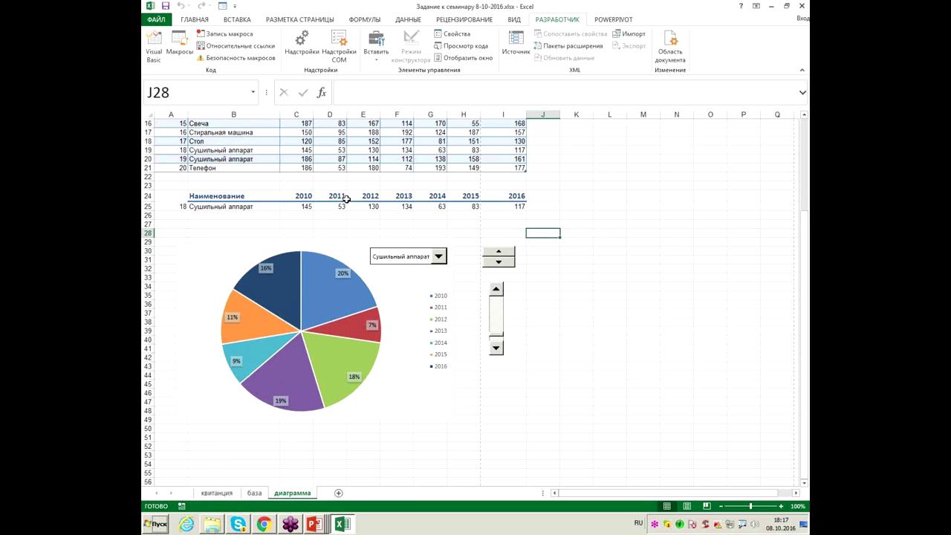
pyautogui.scroll(1, 346, 198)
pyautogui.scroll(1, 343, 202)
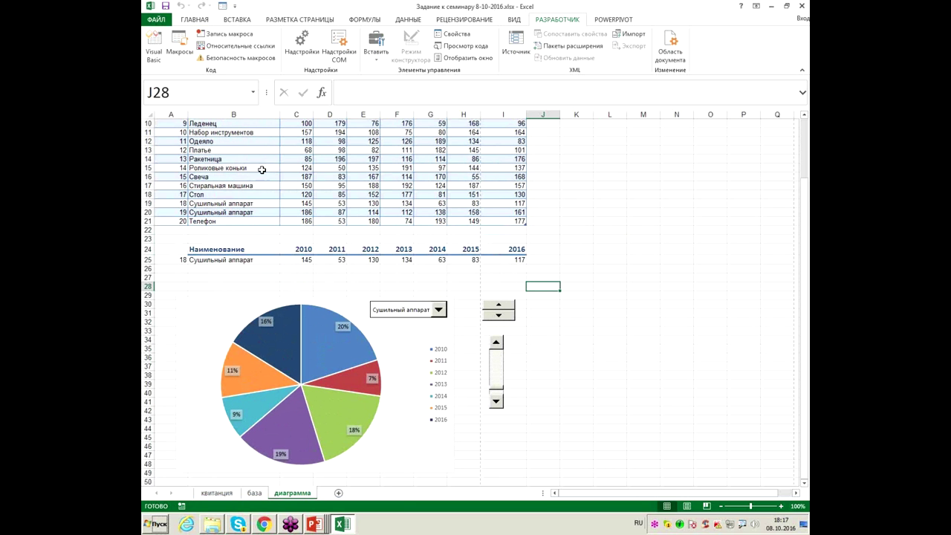
pyautogui.click(169, 260)
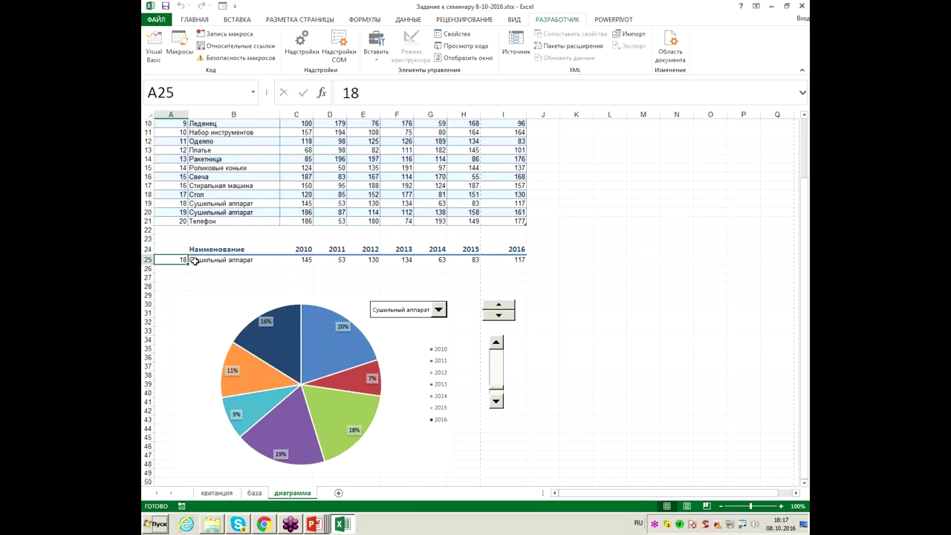
pyautogui.click(438, 309)
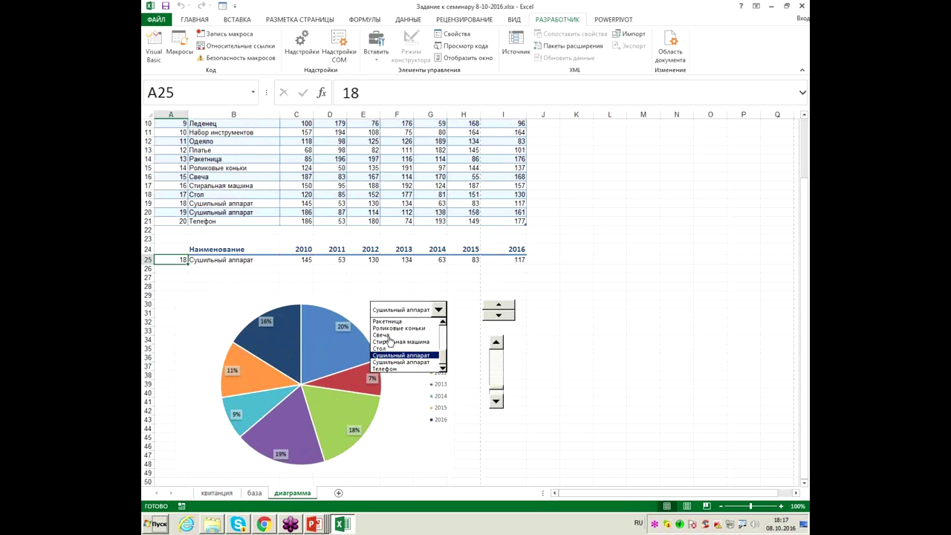
pyautogui.click(393, 328)
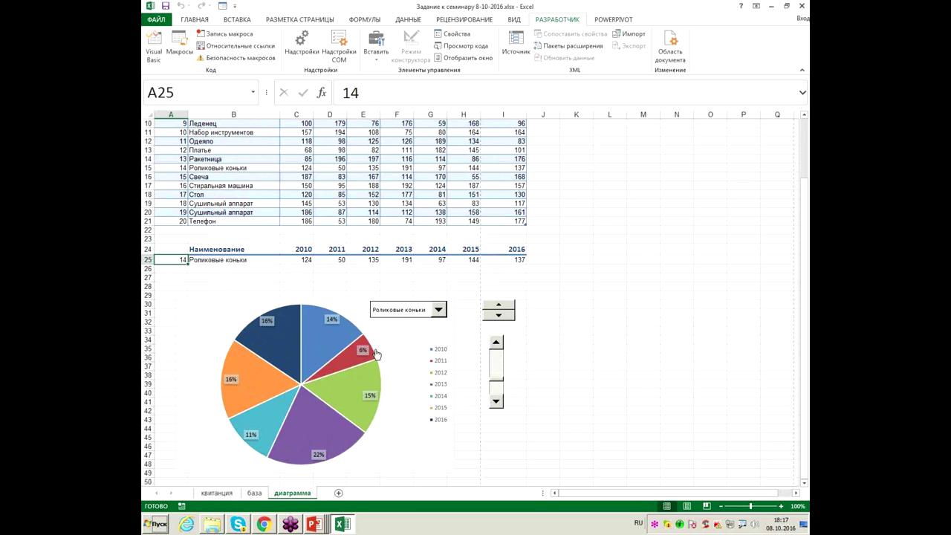
pyautogui.click(438, 309)
pyautogui.click(397, 357)
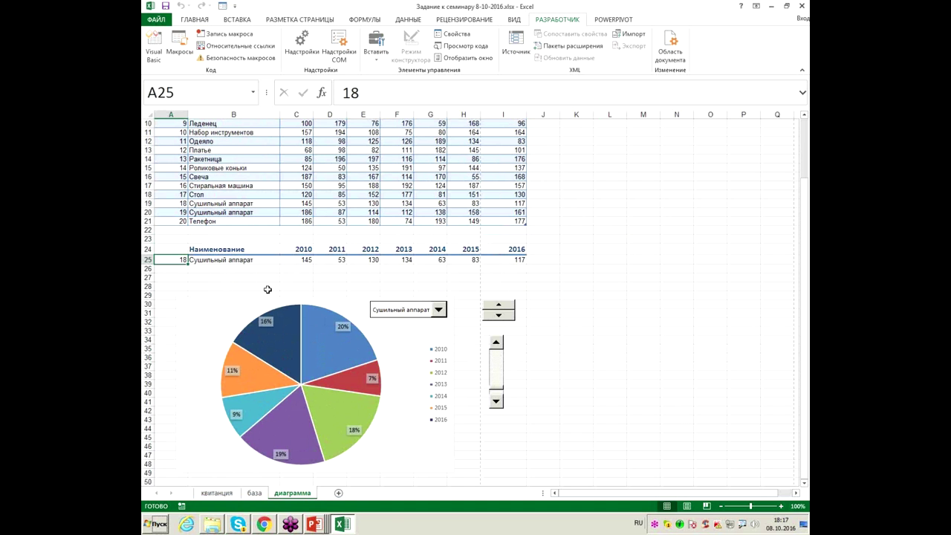
pyautogui.click(208, 260)
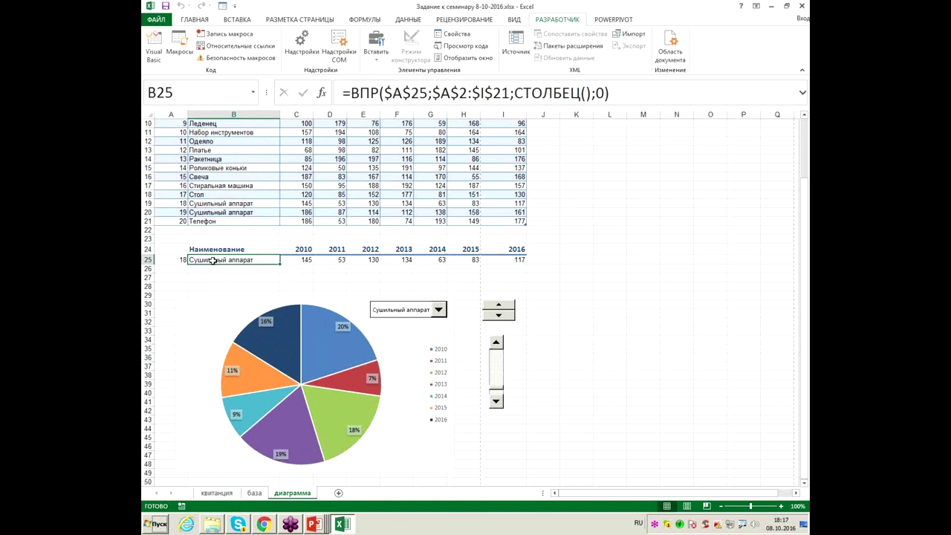
pyautogui.moveTo(301, 259); pyautogui.dragTo(524, 261)
pyautogui.click(219, 259)
pyautogui.moveTo(384, 92); pyautogui.dragTo(428, 92)
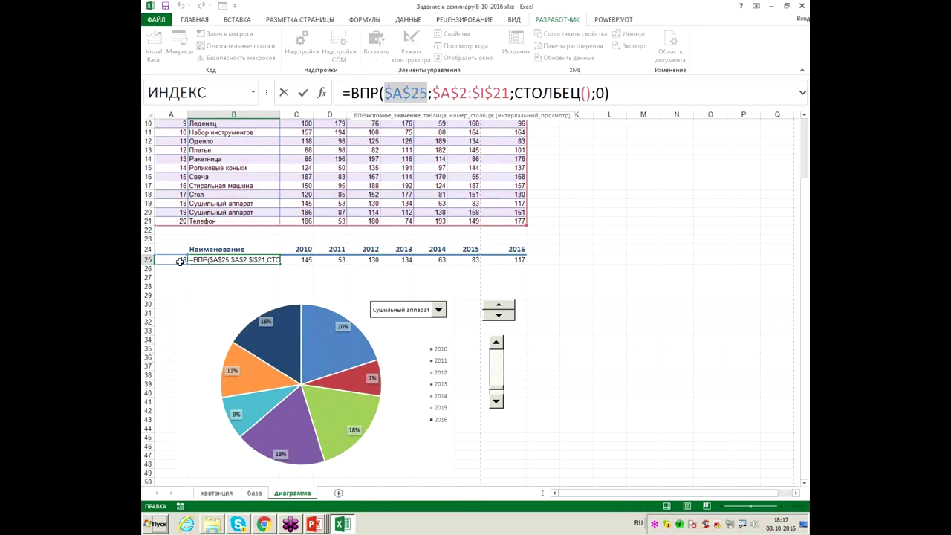
pyautogui.moveTo(432, 93); pyautogui.dragTo(508, 93)
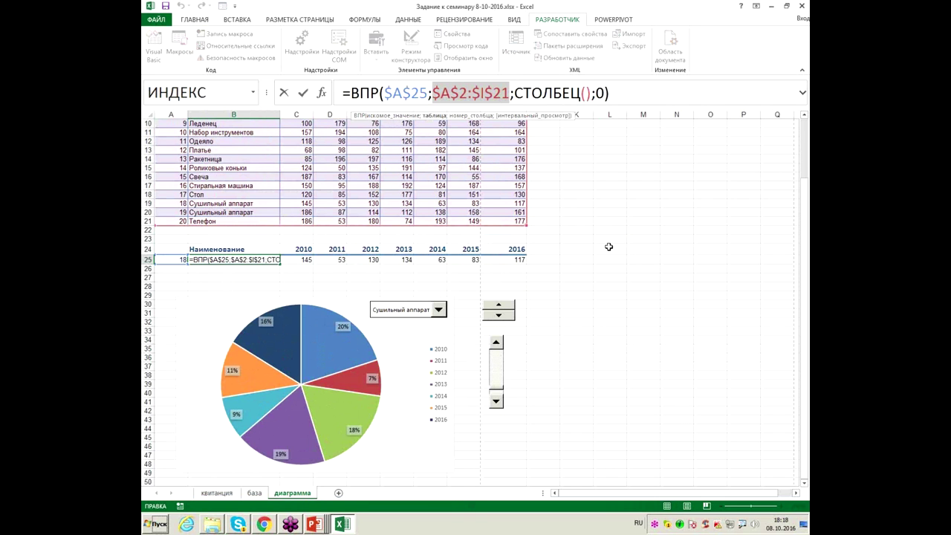
pyautogui.moveTo(803, 296); pyautogui.dragTo(803, 211)
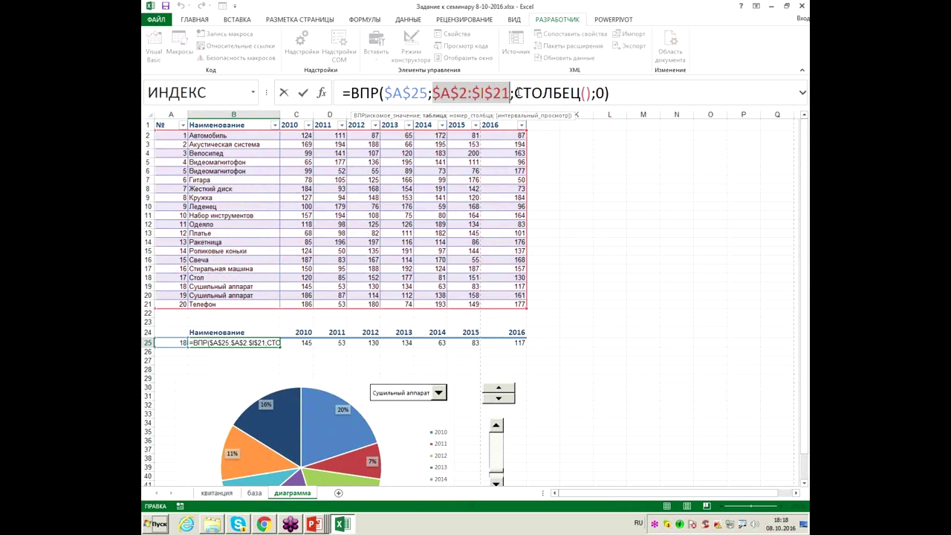
pyautogui.moveTo(515, 92)
pyautogui.mouseDown()
pyautogui.moveTo(596, 93)
pyautogui.moveTo(591, 105)
pyautogui.mouseUp()
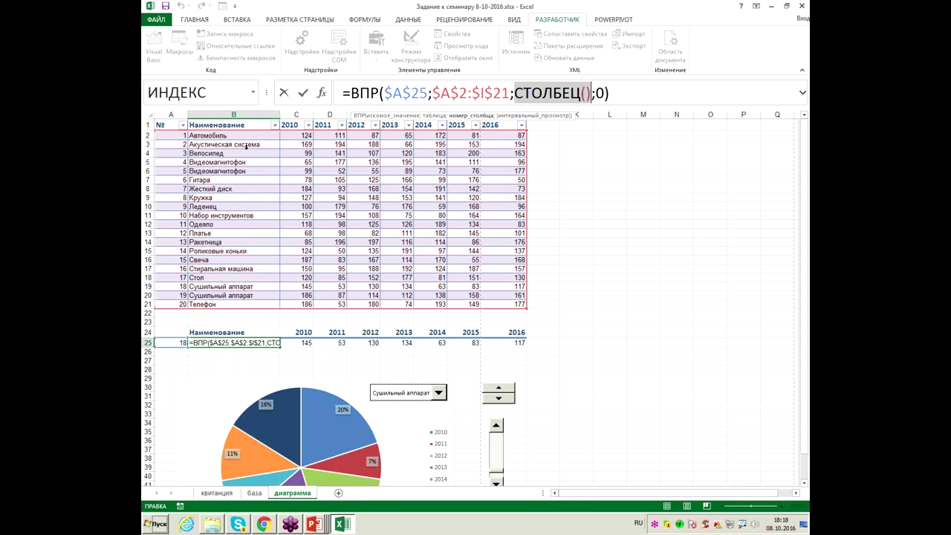
pyautogui.hotkey('ctrl', 'Return')
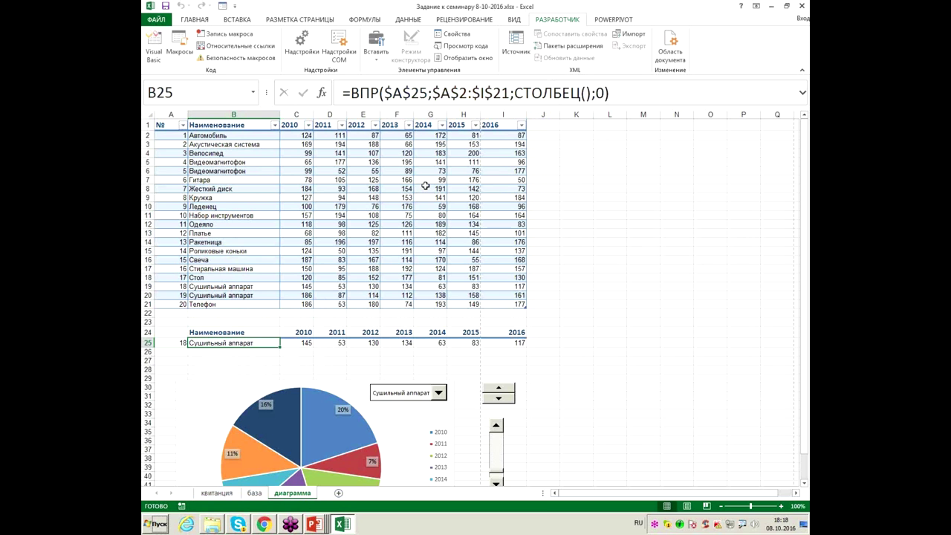
pyautogui.scroll(-3, 426, 186)
pyautogui.scroll(-2, 212, 274)
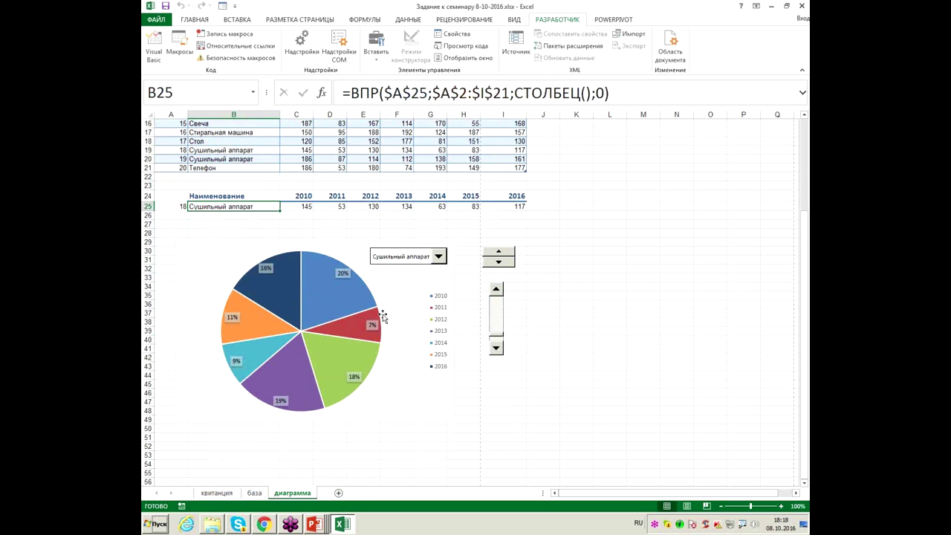
# Insert a pie chart of B24:I25, place and enlarge it right of the controls, then open the product list.
pyautogui.click(428, 212)
pyautogui.moveTo(179, 199); pyautogui.dragTo(513, 206)
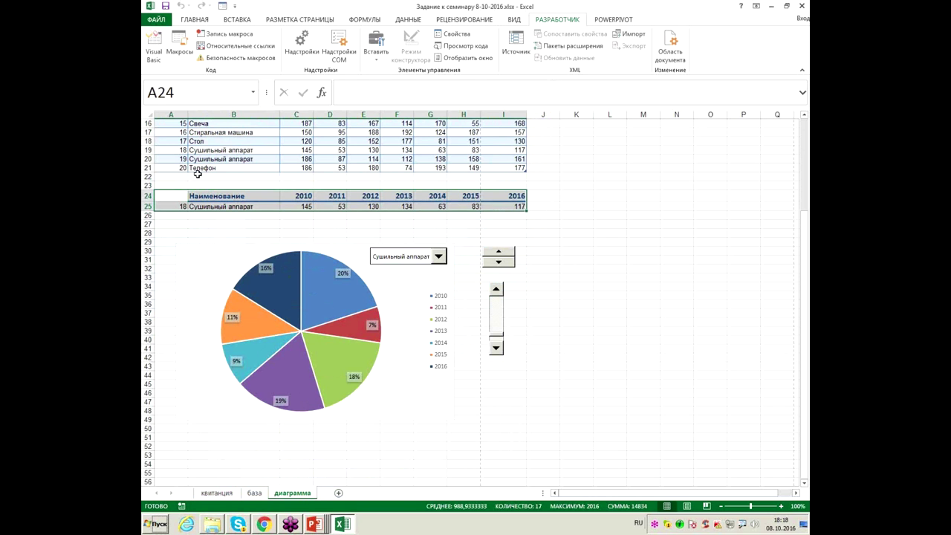
pyautogui.moveTo(214, 196); pyautogui.dragTo(520, 206)
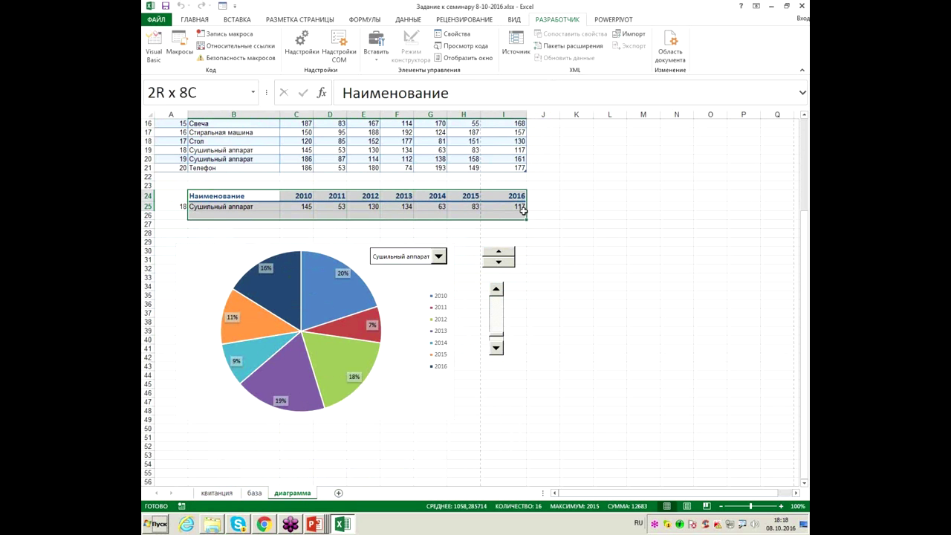
pyautogui.click(237, 20)
pyautogui.click(396, 57)
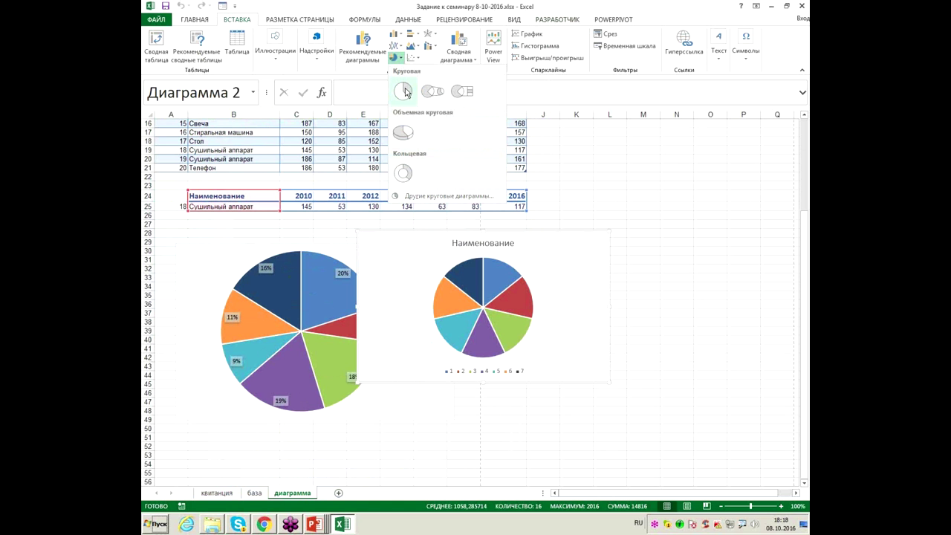
pyautogui.click(404, 91)
pyautogui.moveTo(529, 237)
pyautogui.mouseDown()
pyautogui.moveTo(730, 230)
pyautogui.moveTo(711, 222)
pyautogui.mouseUp()
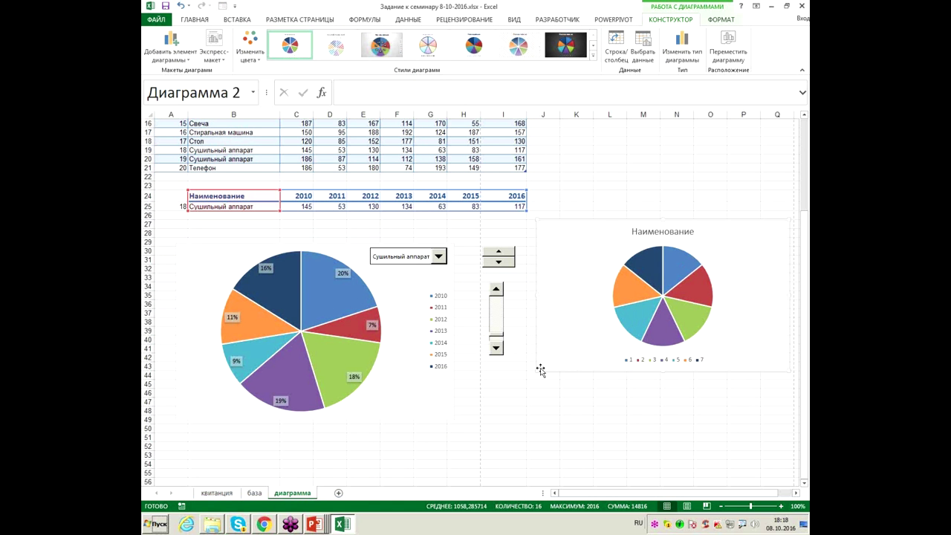
pyautogui.moveTo(536, 370); pyautogui.dragTo(532, 406)
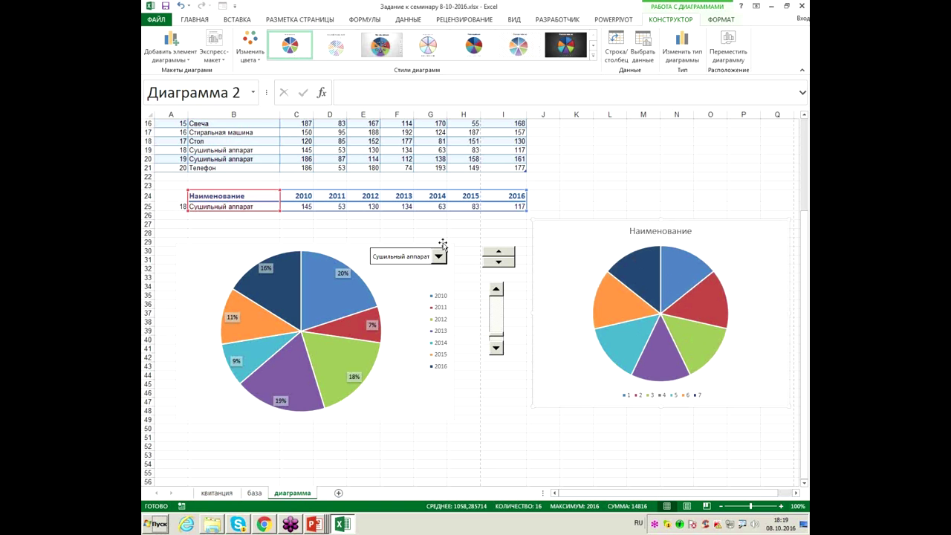
pyautogui.click(609, 186)
pyautogui.click(439, 256)
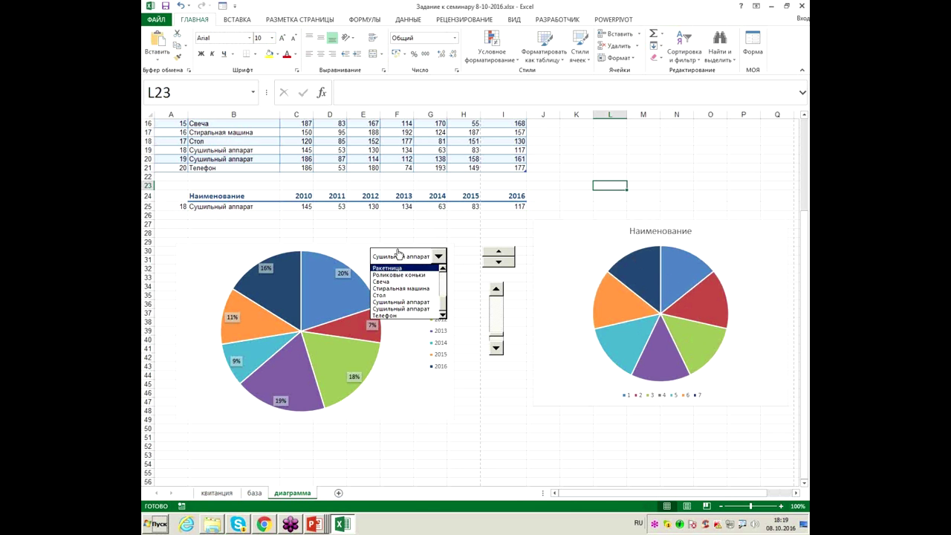
pyautogui.click(480, 231)
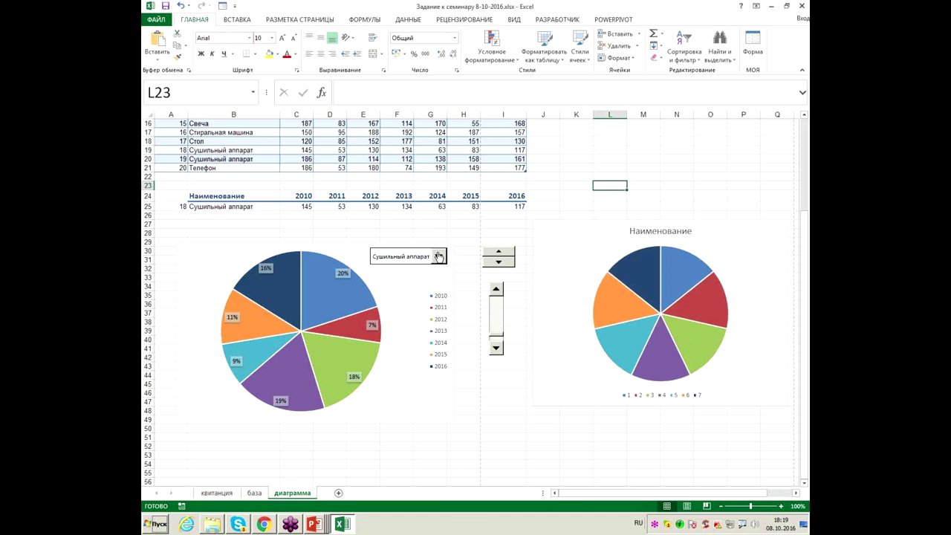
pyautogui.rightClick(440, 257)
pyautogui.click(458, 338)
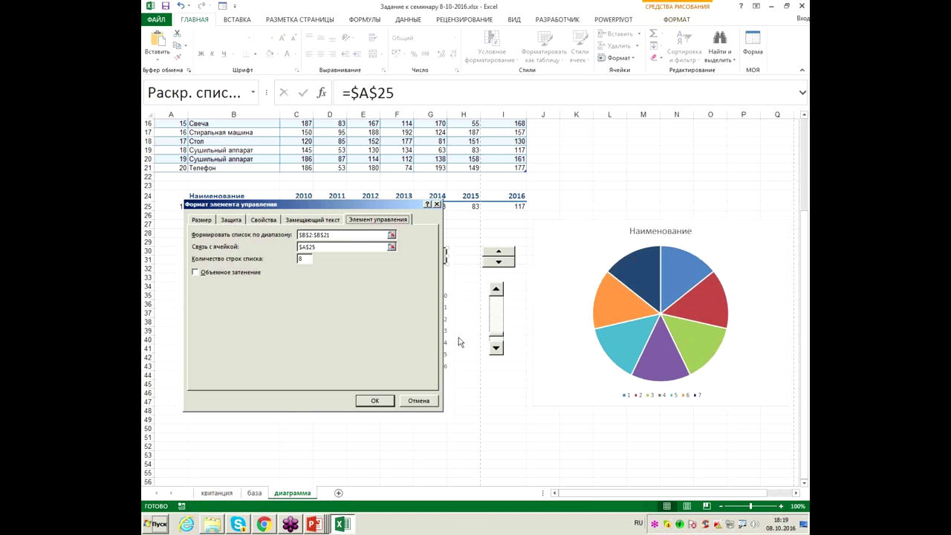
pyautogui.moveTo(354, 205)
pyautogui.mouseDown()
pyautogui.moveTo(448, 138)
pyautogui.moveTo(431, 143)
pyautogui.mouseUp()
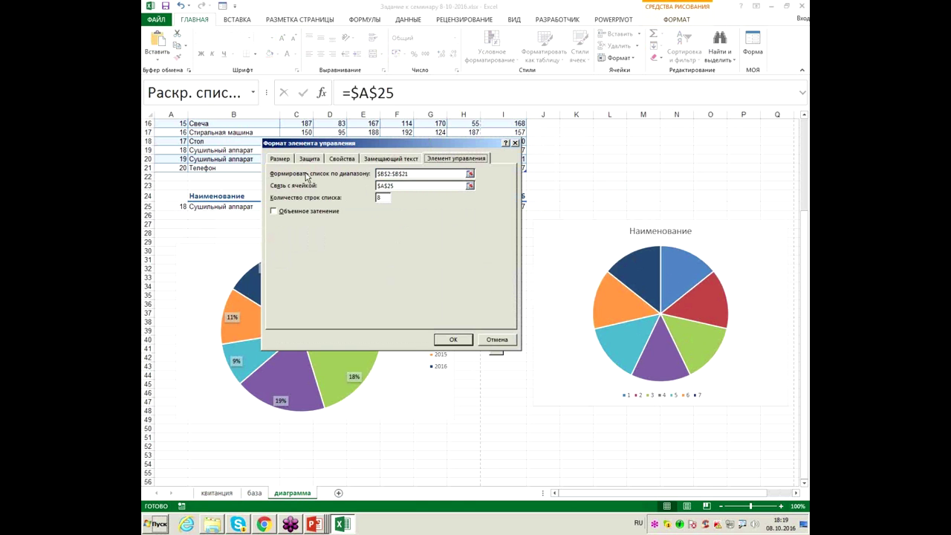
pyautogui.click(418, 174)
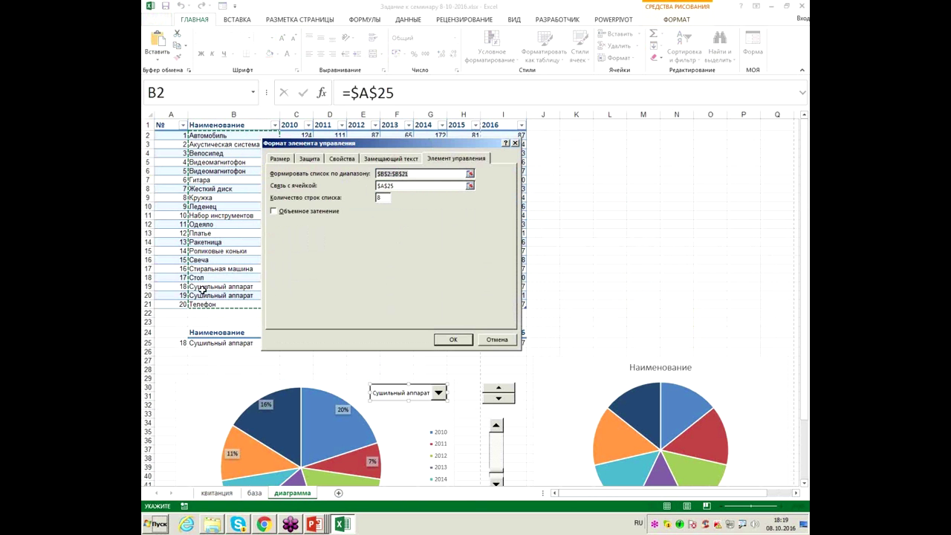
pyautogui.click(400, 185)
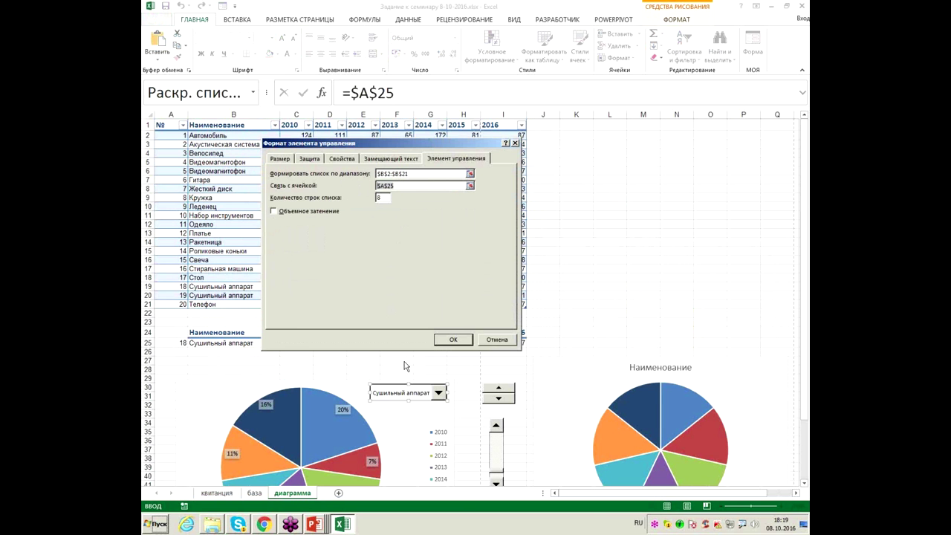
pyautogui.click(445, 343)
pyautogui.click(452, 341)
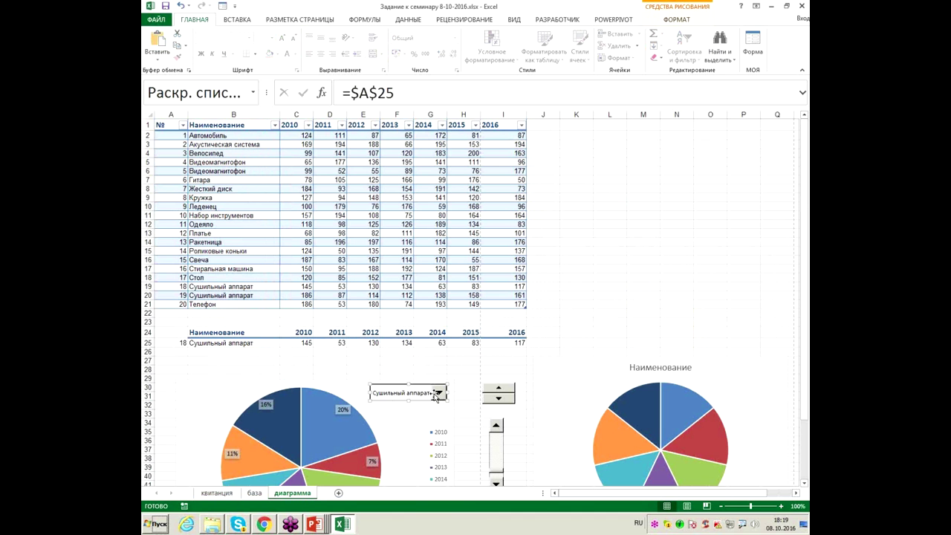
pyautogui.click(582, 331)
# Choose Свеча in the combo box and inspect the product names and numbers in columns A–B.
pyautogui.click(438, 392)
pyautogui.click(379, 419)
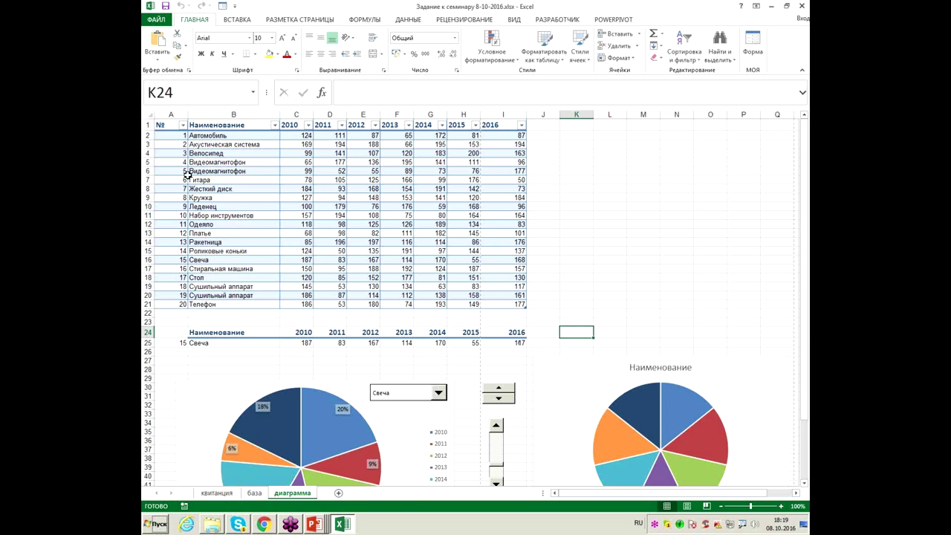
pyautogui.click(218, 216)
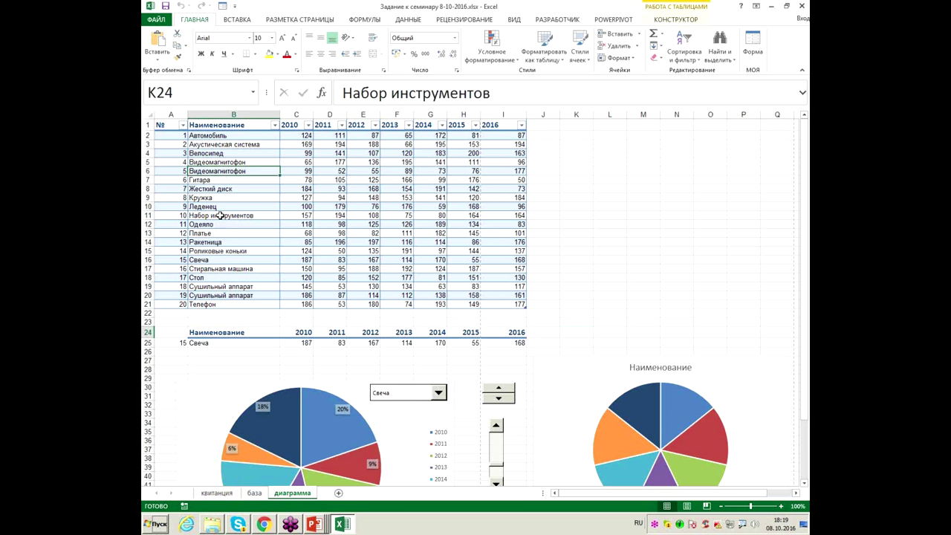
pyautogui.click(219, 252)
pyautogui.moveTo(194, 136); pyautogui.dragTo(199, 303)
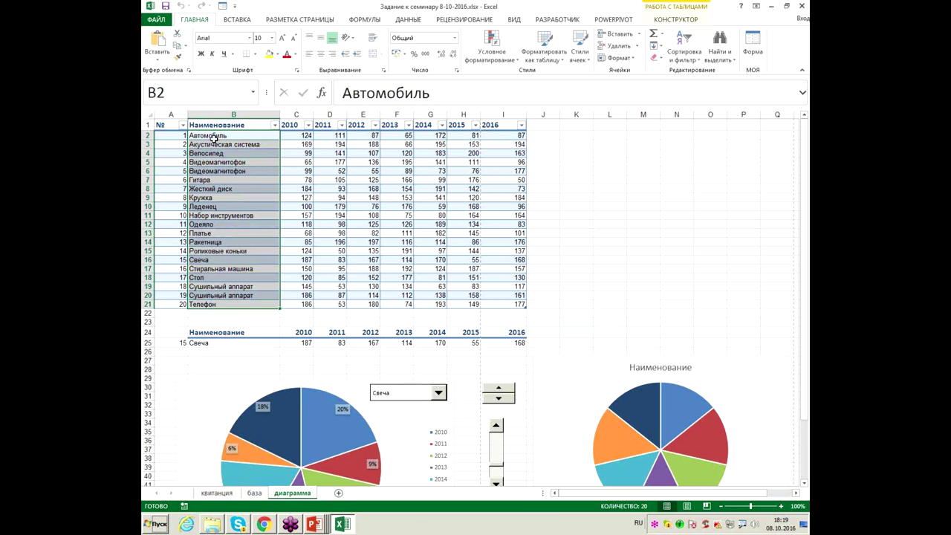
pyautogui.moveTo(213, 138); pyautogui.dragTo(216, 288)
pyautogui.moveTo(160, 136); pyautogui.dragTo(172, 305)
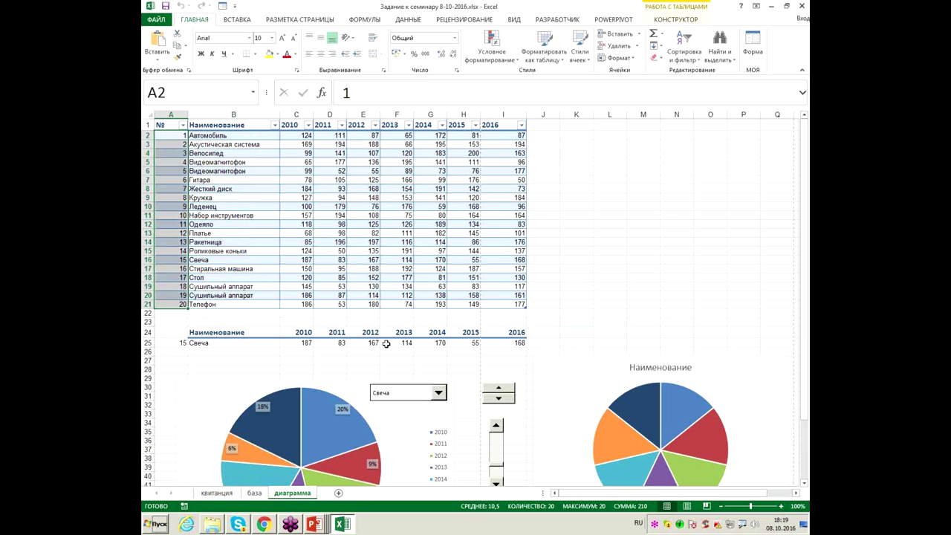
# Pick Ракетница in the combo box and delete the right-hand pie chart.
pyautogui.click(438, 392)
pyautogui.click(393, 405)
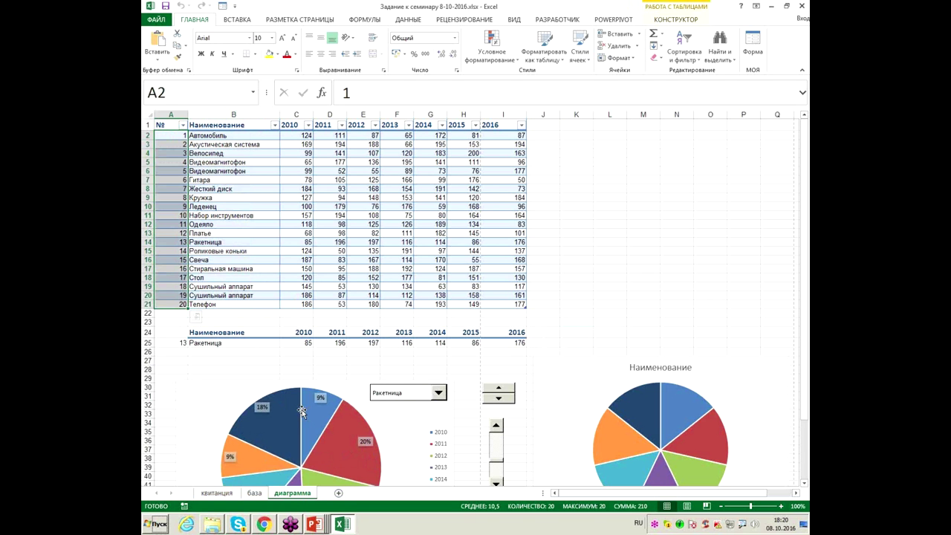
pyautogui.scroll(-3, 634, 214)
pyautogui.scroll(-1, 634, 214)
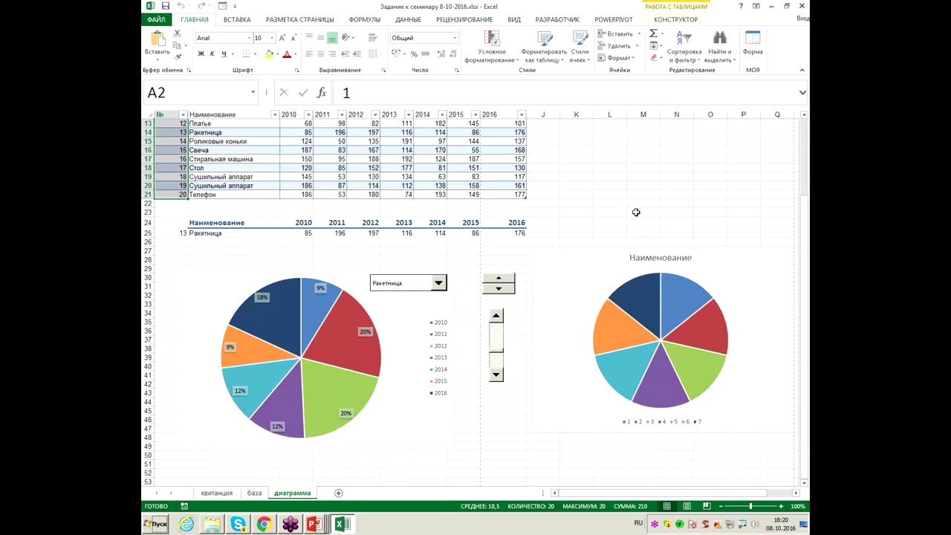
pyautogui.click(617, 277)
pyautogui.click(576, 263)
pyautogui.press('Delete')
# Insert a 2-D pie chart of lookup rows A24:I25 and move it right of the controls.
pyautogui.click(183, 224)
pyautogui.moveTo(185, 229); pyautogui.dragTo(520, 232)
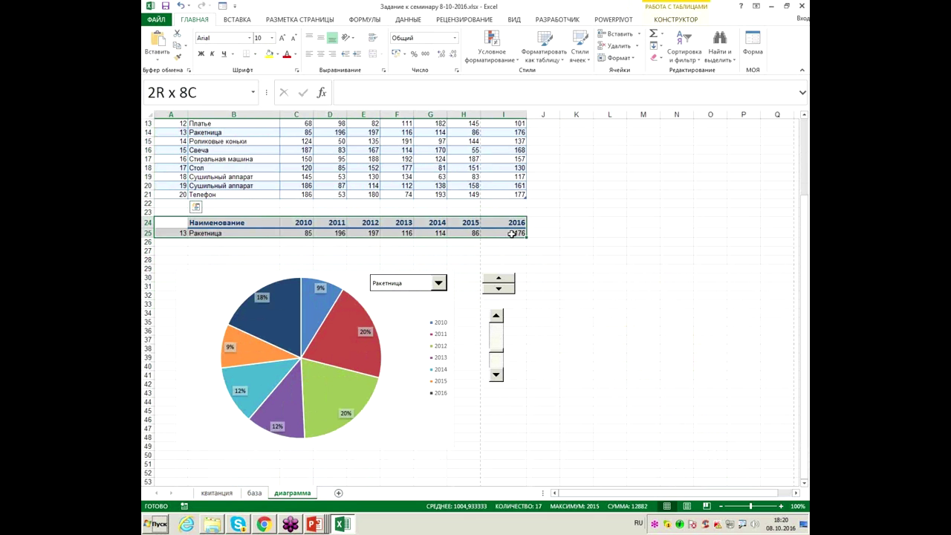
pyautogui.click(235, 19)
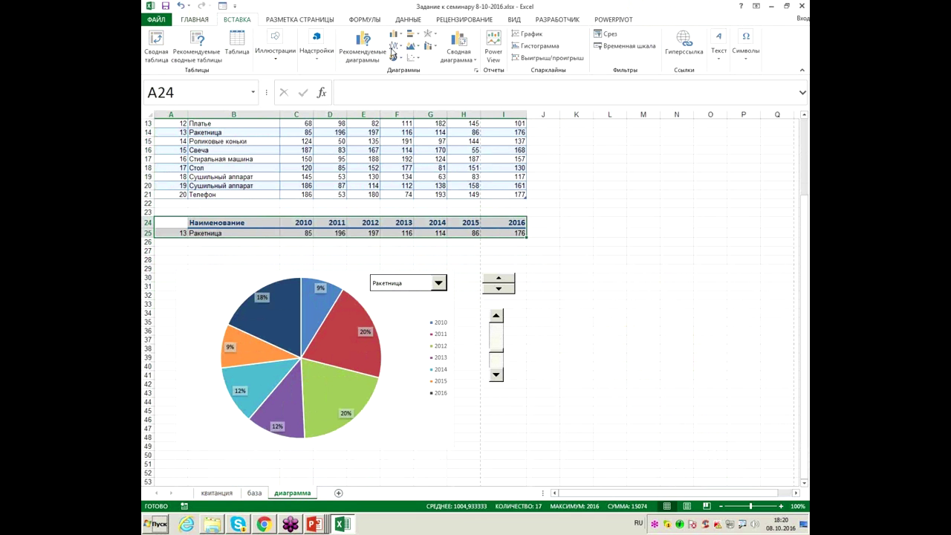
pyautogui.click(394, 57)
pyautogui.click(406, 87)
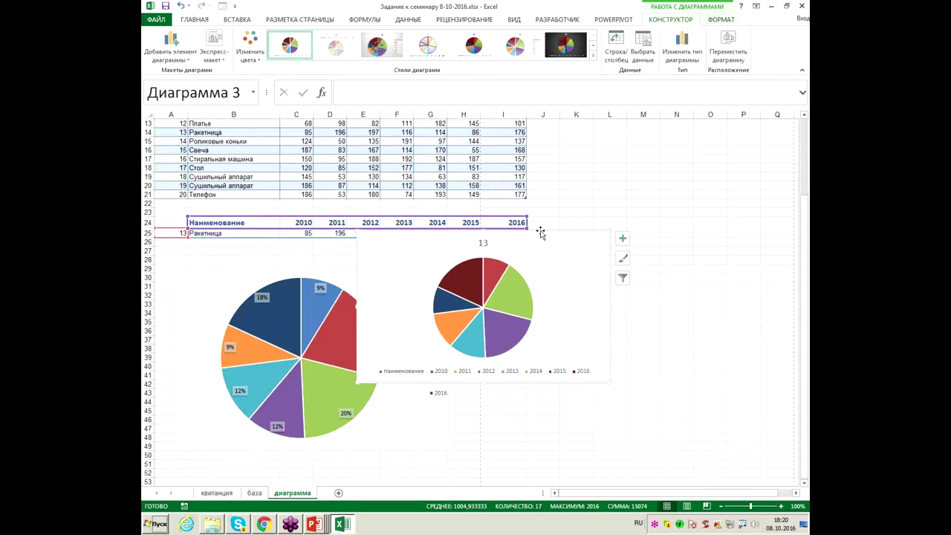
pyautogui.moveTo(552, 231); pyautogui.dragTo(729, 242)
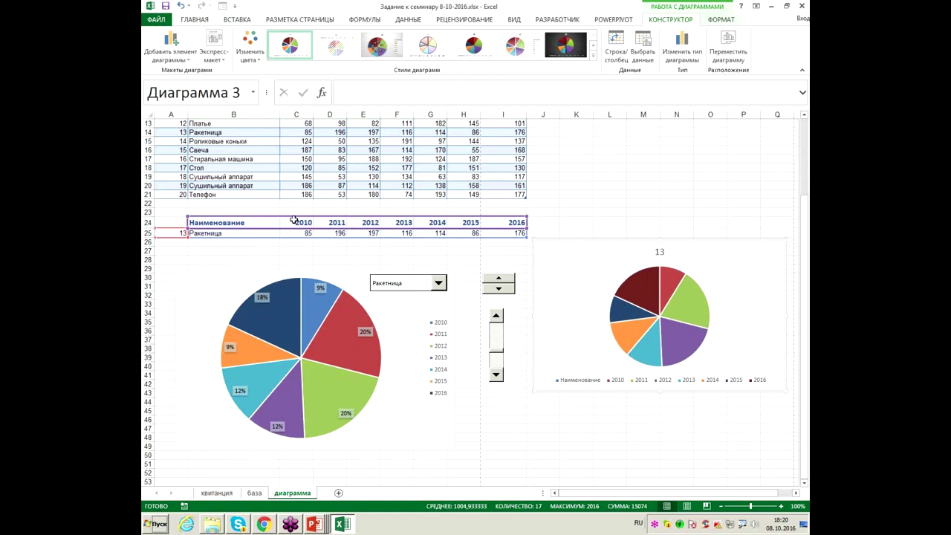
# Test the new pie by choosing Стол, then Сушильный аппарат in the product combo box.
pyautogui.click(439, 285)
pyautogui.click(397, 323)
pyautogui.click(439, 284)
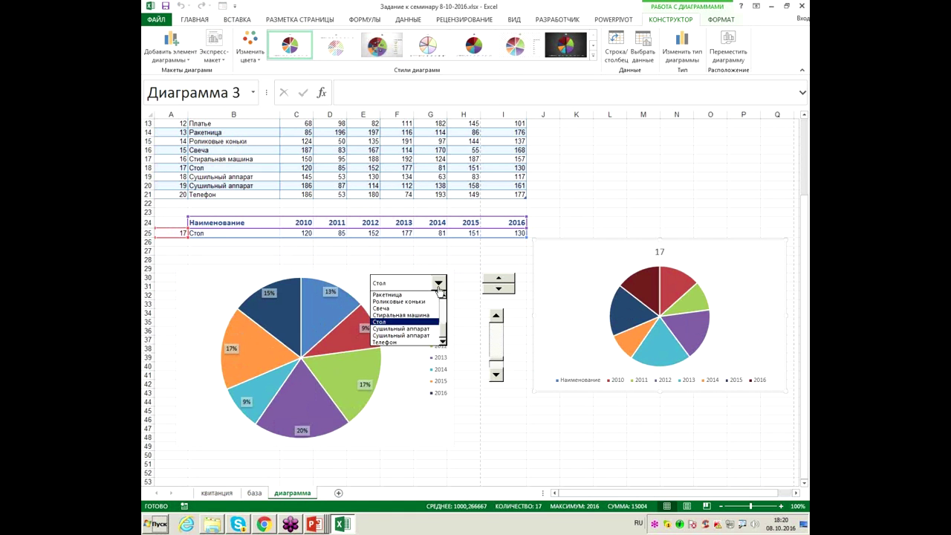
pyautogui.click(393, 335)
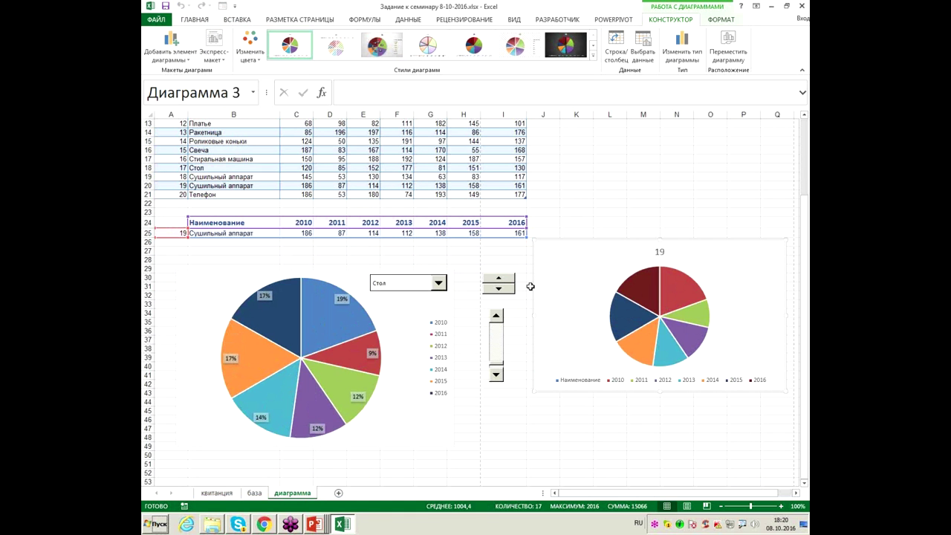
pyautogui.click(618, 193)
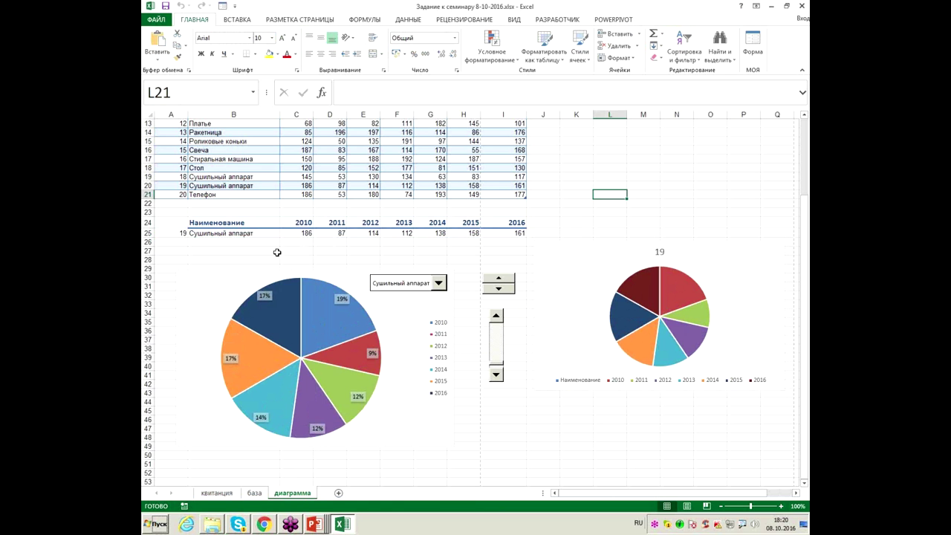
pyautogui.click(593, 234)
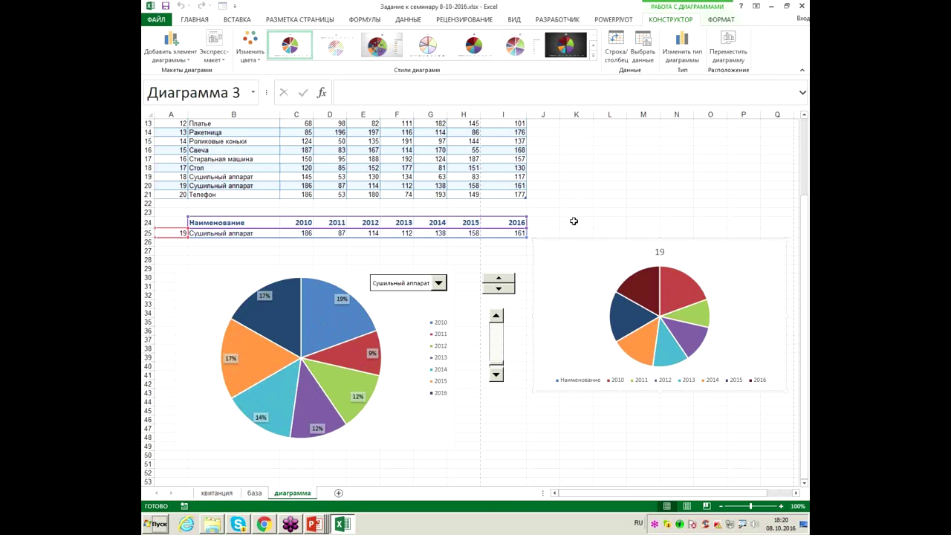
pyautogui.click(614, 195)
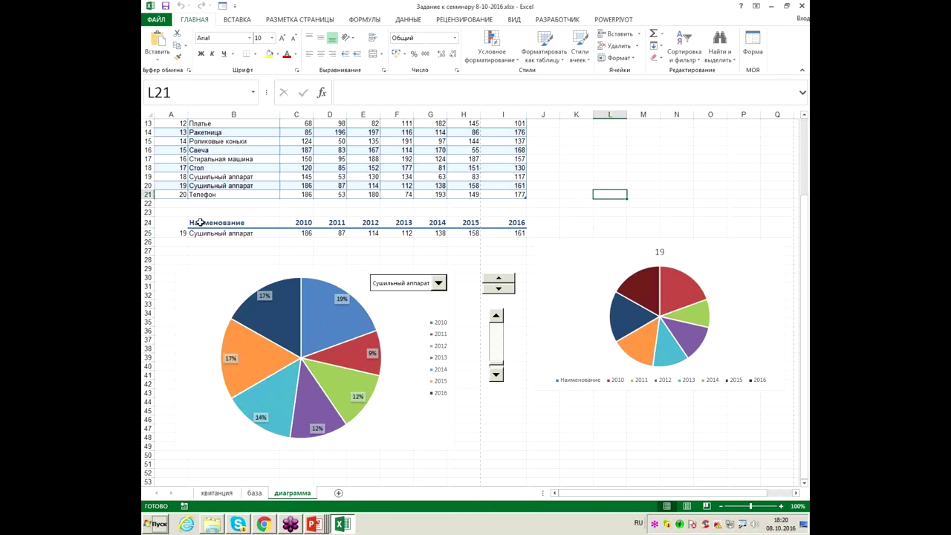
pyautogui.moveTo(200, 222); pyautogui.dragTo(513, 232)
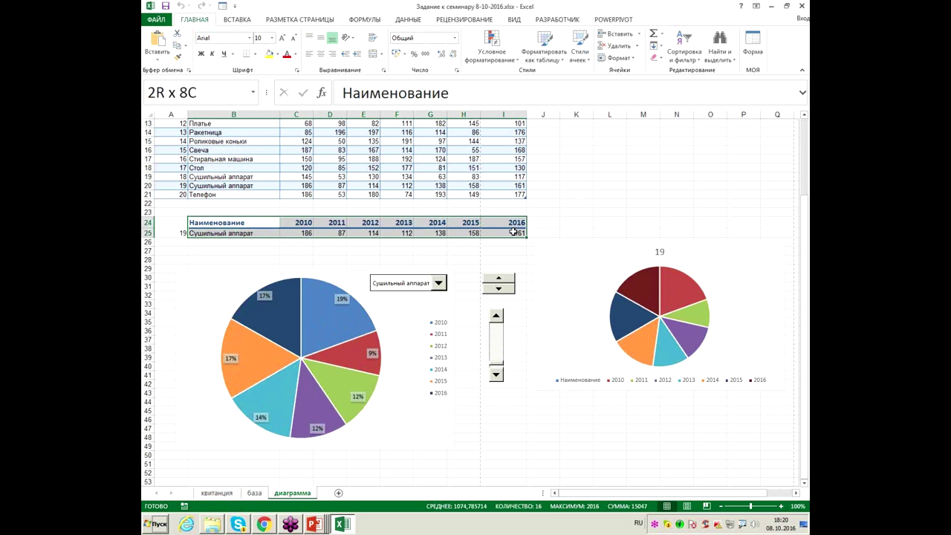
pyautogui.click(216, 223)
pyautogui.click(223, 233)
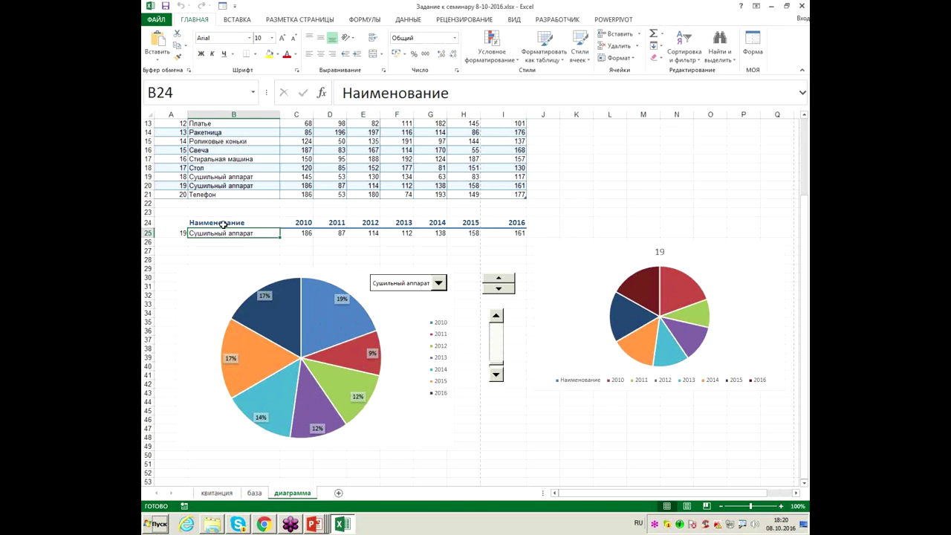
pyautogui.click(223, 223)
pyautogui.moveTo(295, 222); pyautogui.dragTo(512, 233)
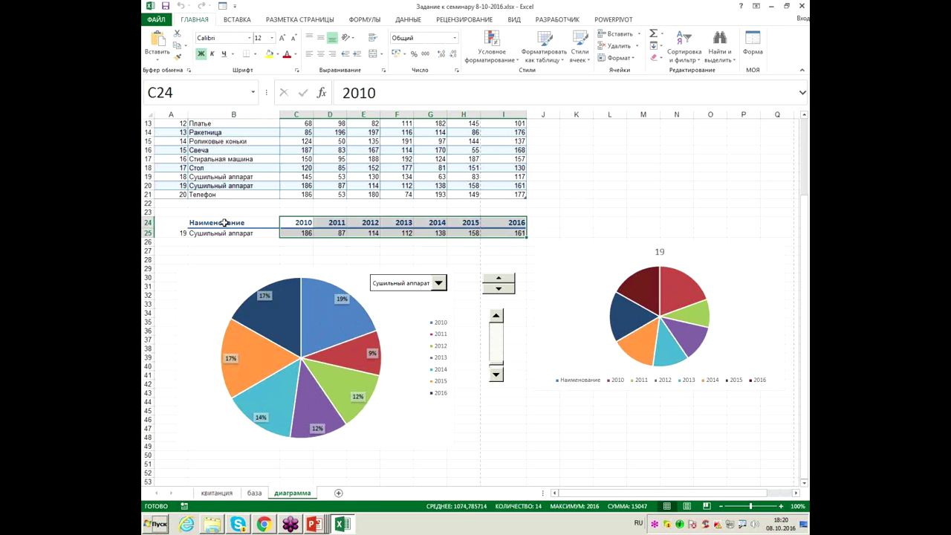
pyautogui.moveTo(225, 222); pyautogui.dragTo(506, 236)
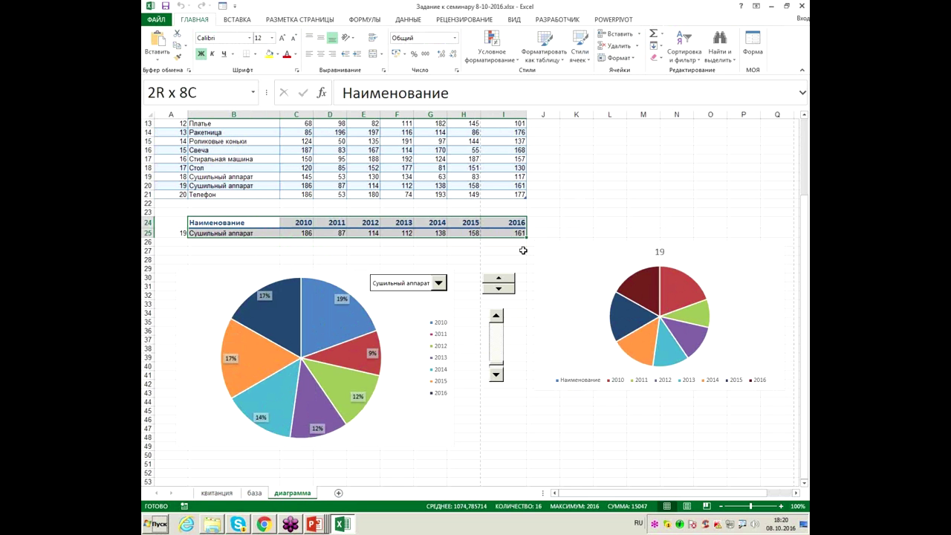
pyautogui.moveTo(220, 222); pyautogui.dragTo(499, 226)
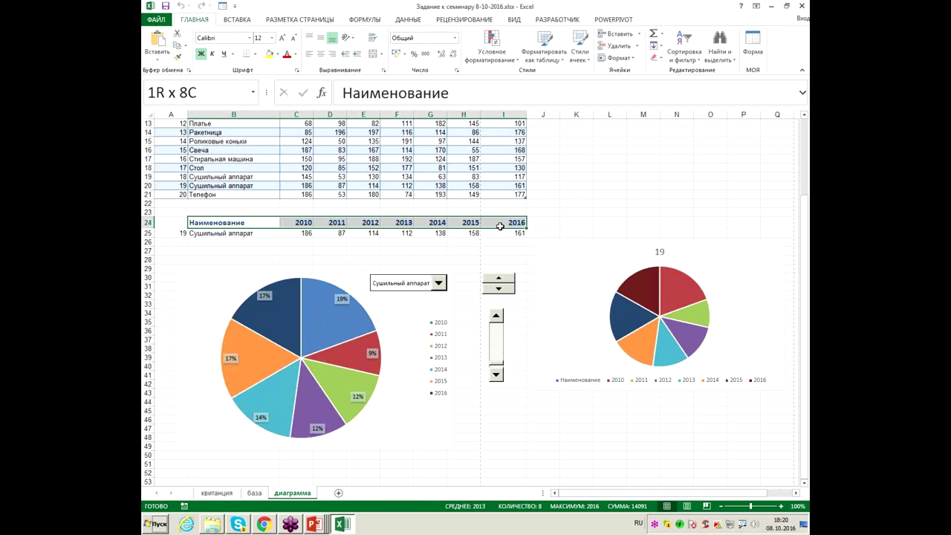
pyautogui.moveTo(500, 226); pyautogui.dragTo(505, 227)
pyautogui.click(618, 213)
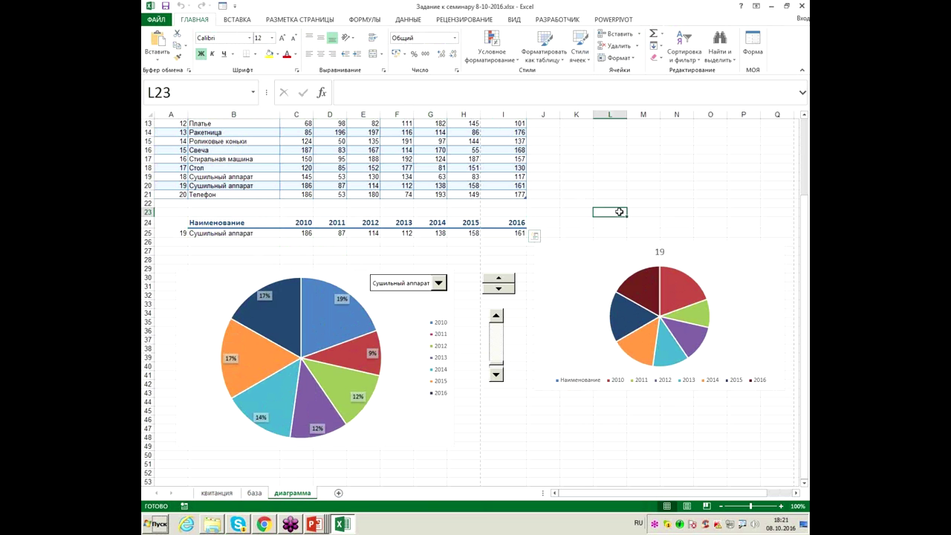
pyautogui.click(603, 247)
# Replace the right-hand chart with a new 2-D pie of A24:J25 placed right of the controls.
pyautogui.press('Delete')
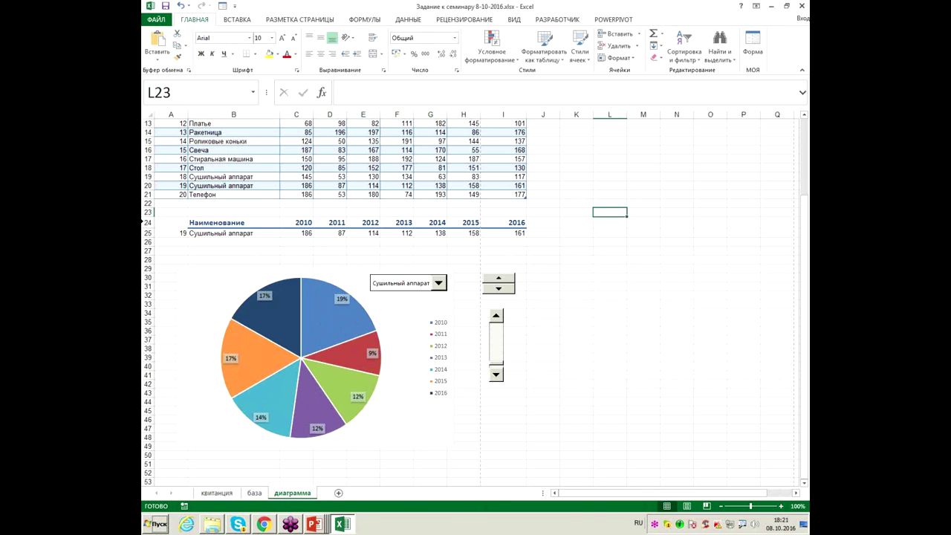
pyautogui.moveTo(161, 224); pyautogui.dragTo(524, 234)
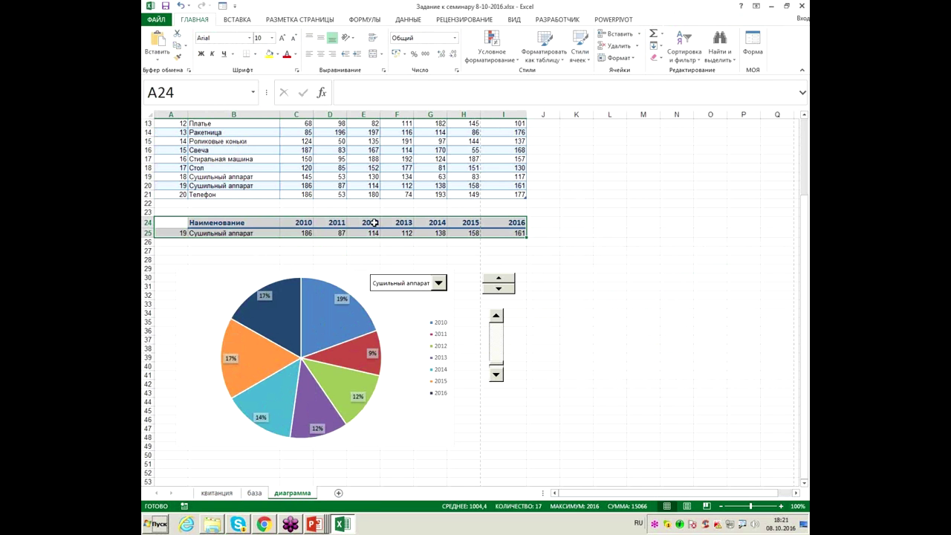
pyautogui.click(233, 20)
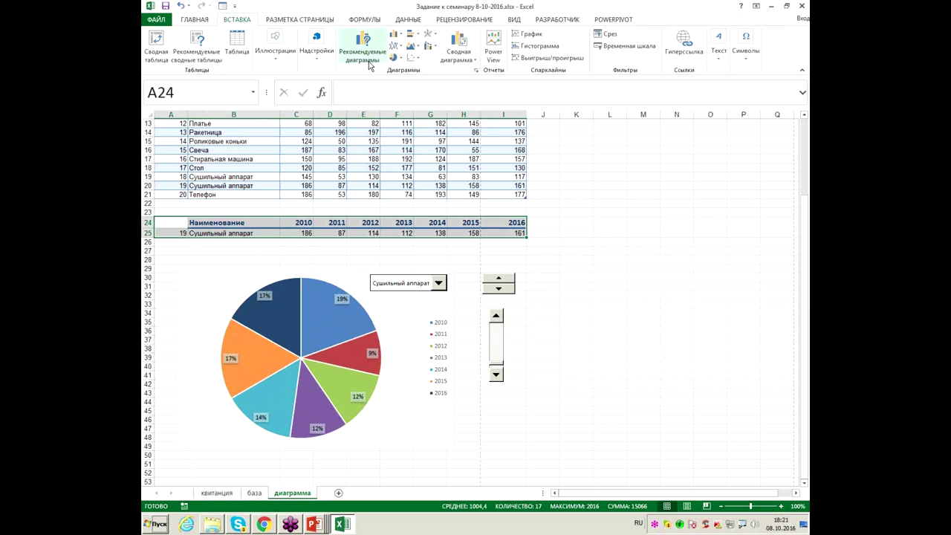
pyautogui.click(396, 61)
pyautogui.click(404, 86)
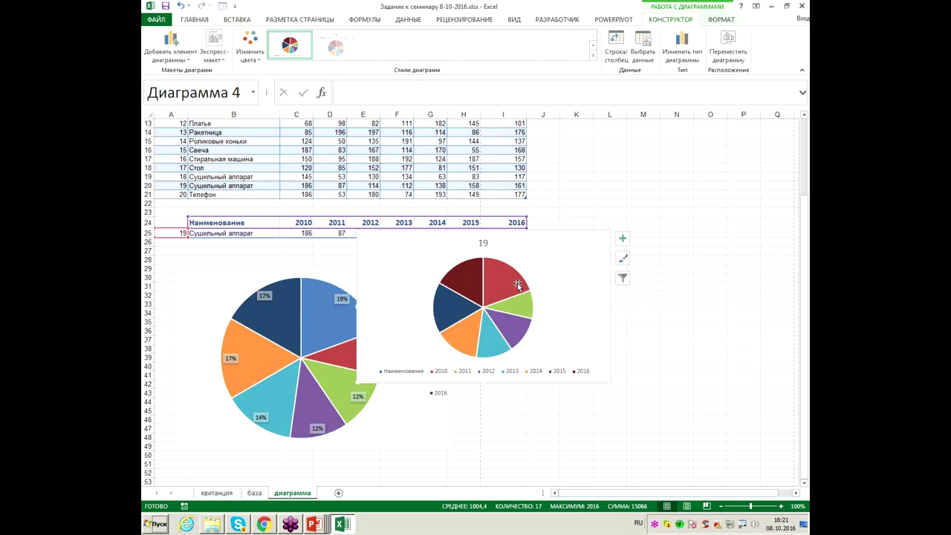
pyautogui.moveTo(566, 236); pyautogui.dragTo(739, 243)
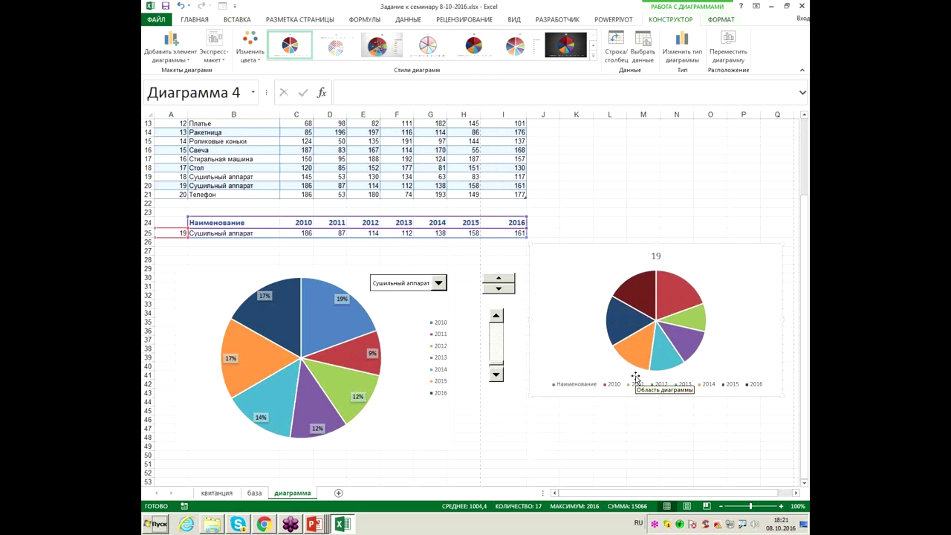
# Pick Стиральная машина, then Телефон in the combo box, and delete the right chart's title.
pyautogui.click(435, 284)
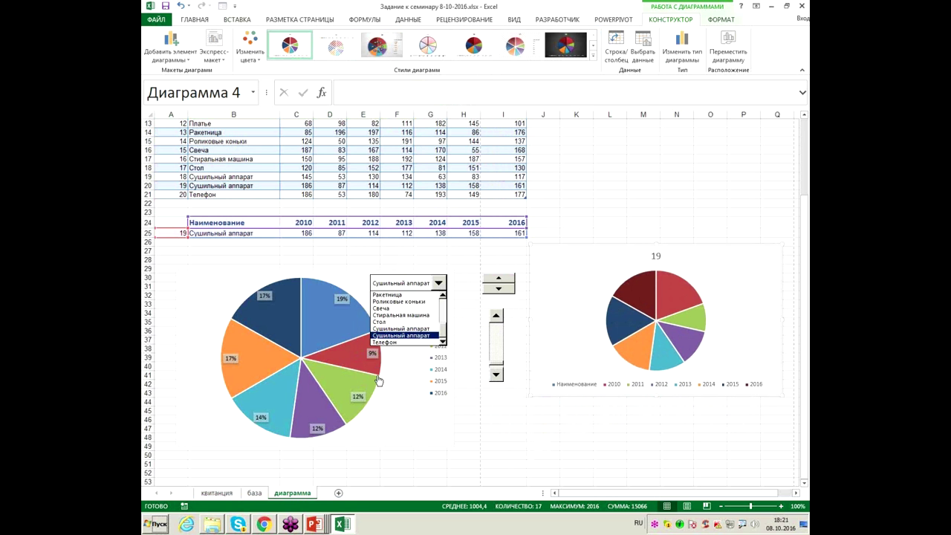
pyautogui.click(381, 315)
pyautogui.click(438, 283)
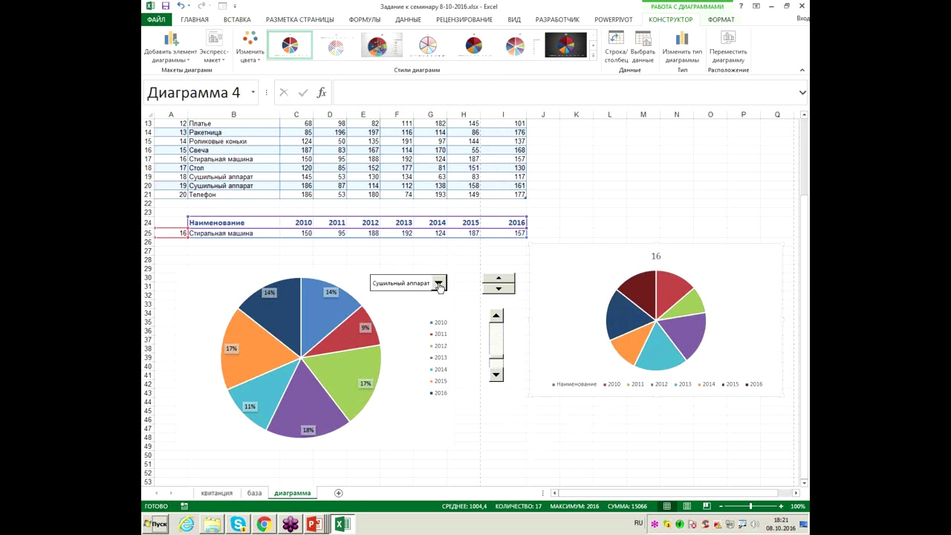
pyautogui.click(397, 343)
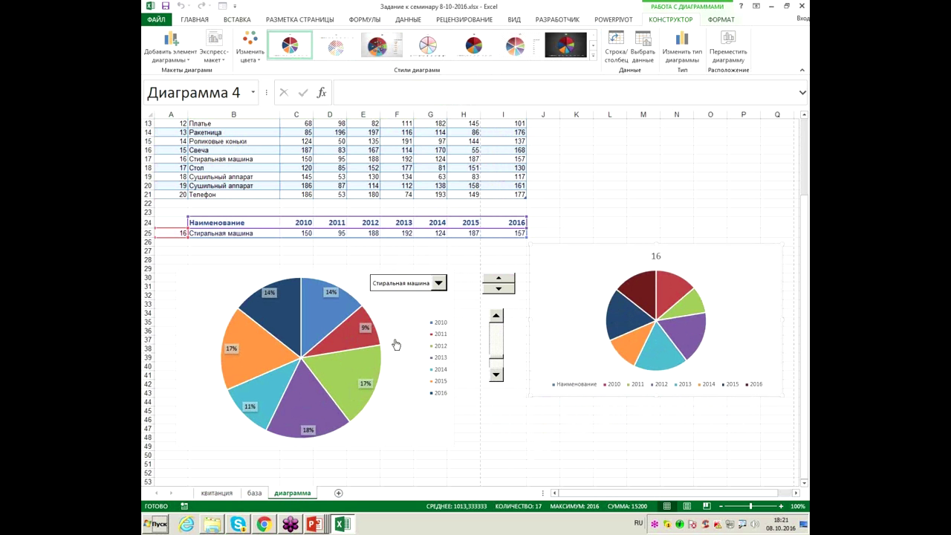
pyautogui.click(653, 257)
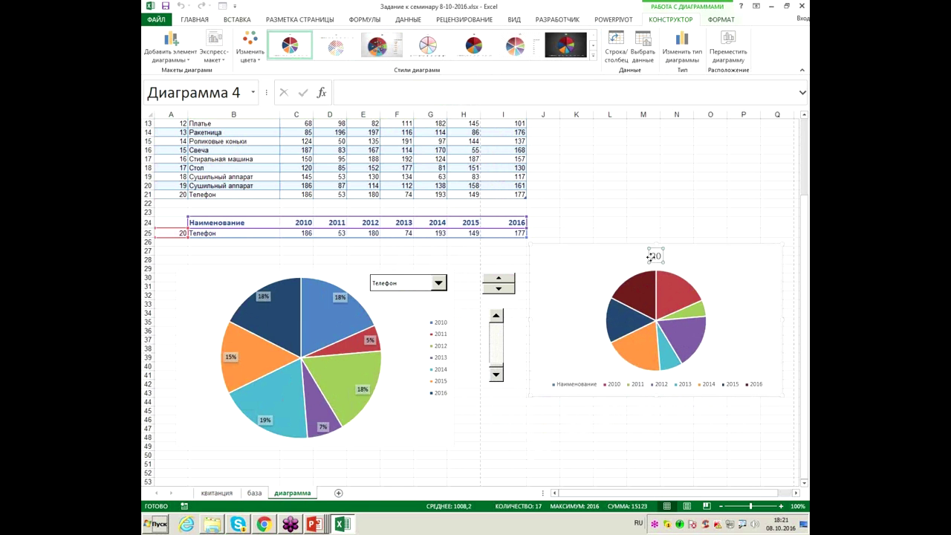
pyautogui.press('Delete')
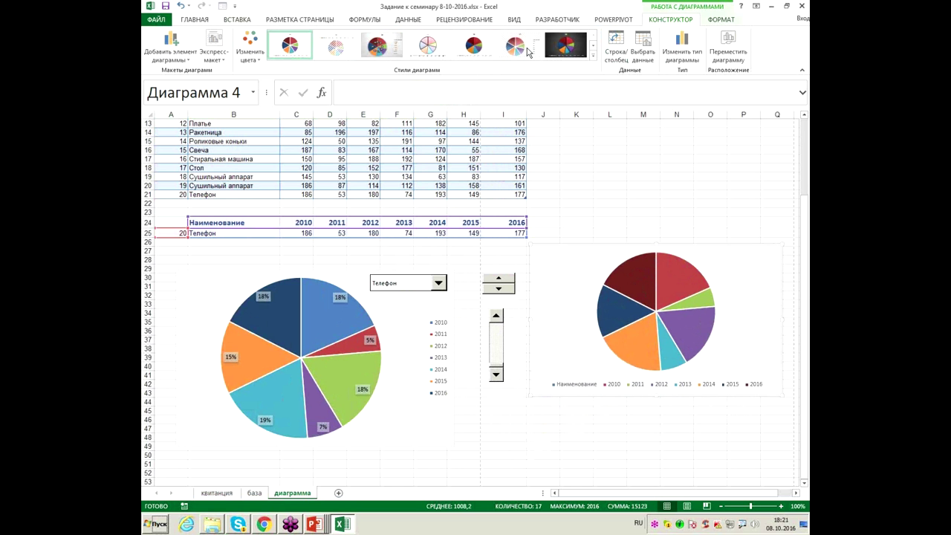
# Preview the chart layouts without applying one and nudge the right pie chart slightly.
pyautogui.click(213, 51)
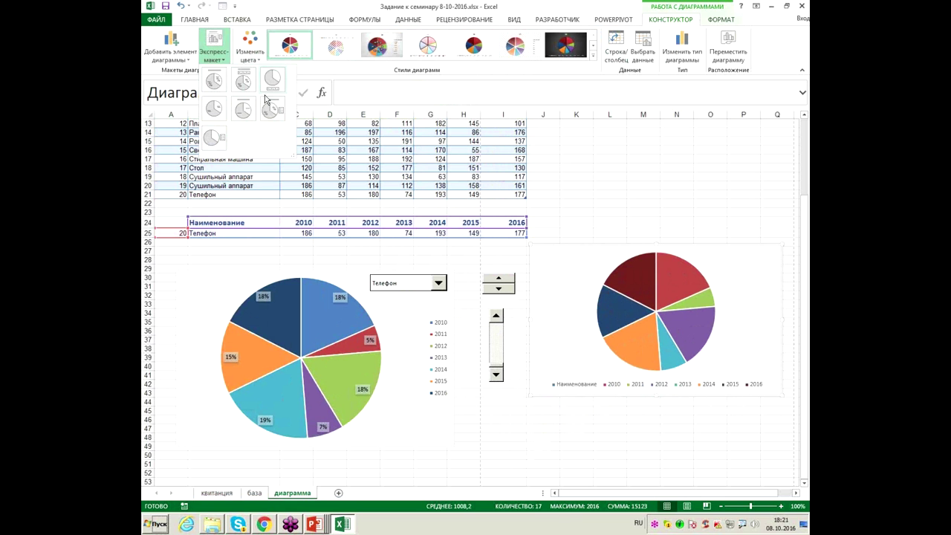
pyautogui.click(583, 252)
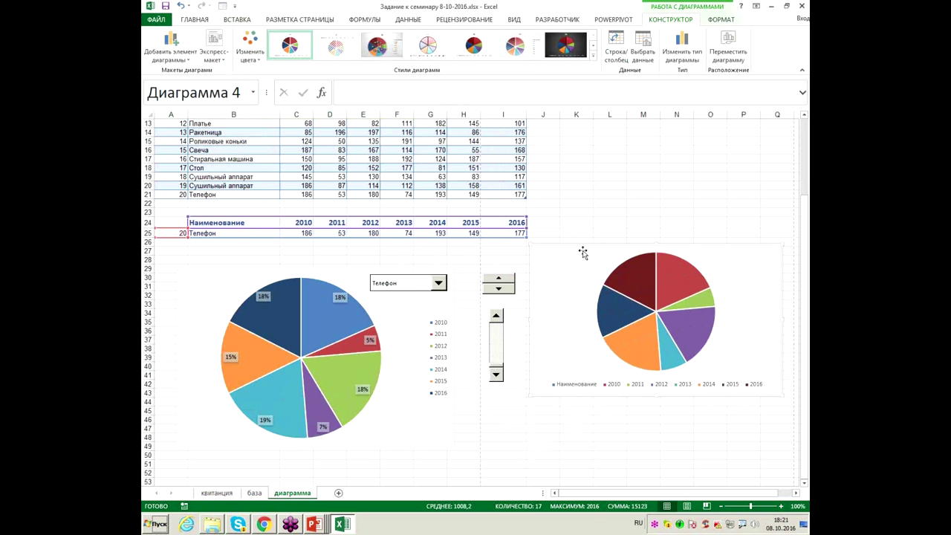
pyautogui.moveTo(752, 247); pyautogui.dragTo(748, 262)
pyautogui.click(795, 492)
pyautogui.click(795, 493)
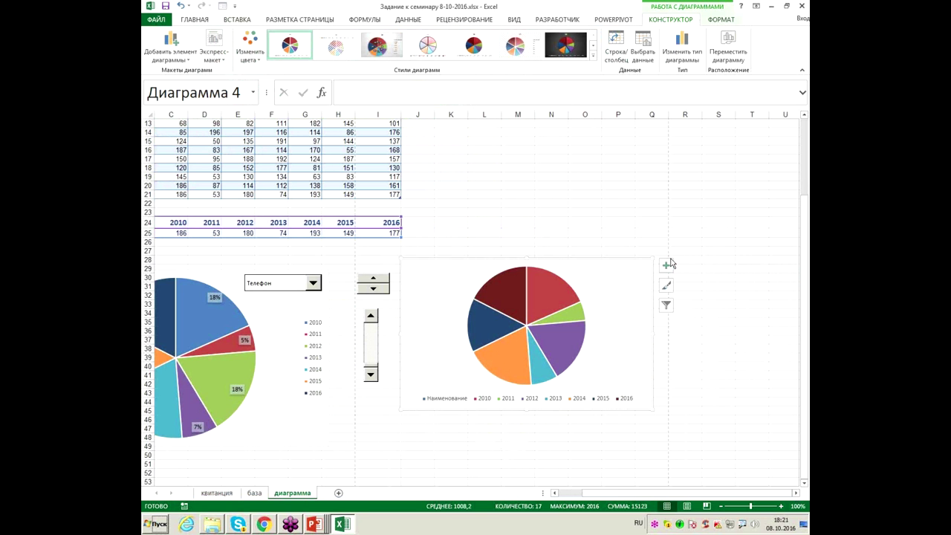
# Add data labels to the right pie showing Percentage instead of Value.
pyautogui.click(667, 266)
pyautogui.click(691, 289)
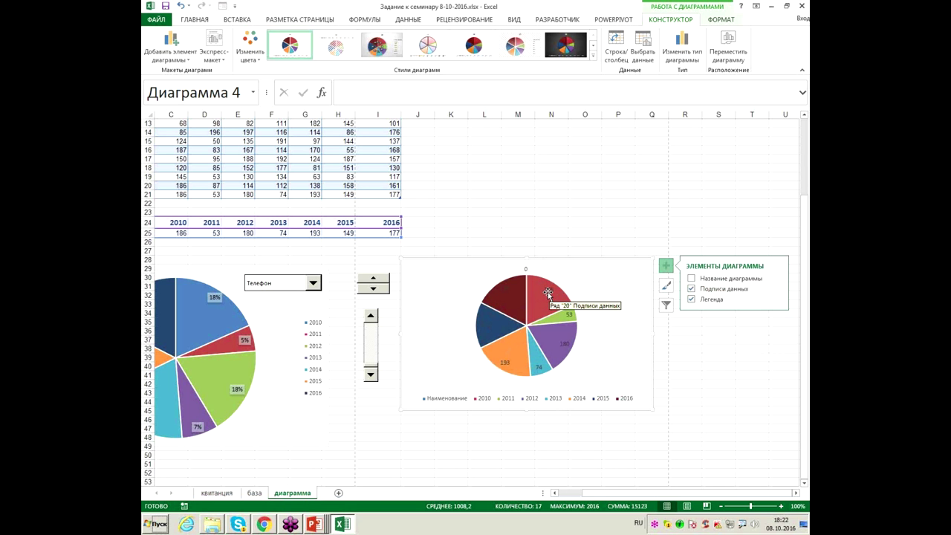
pyautogui.rightClick(547, 294)
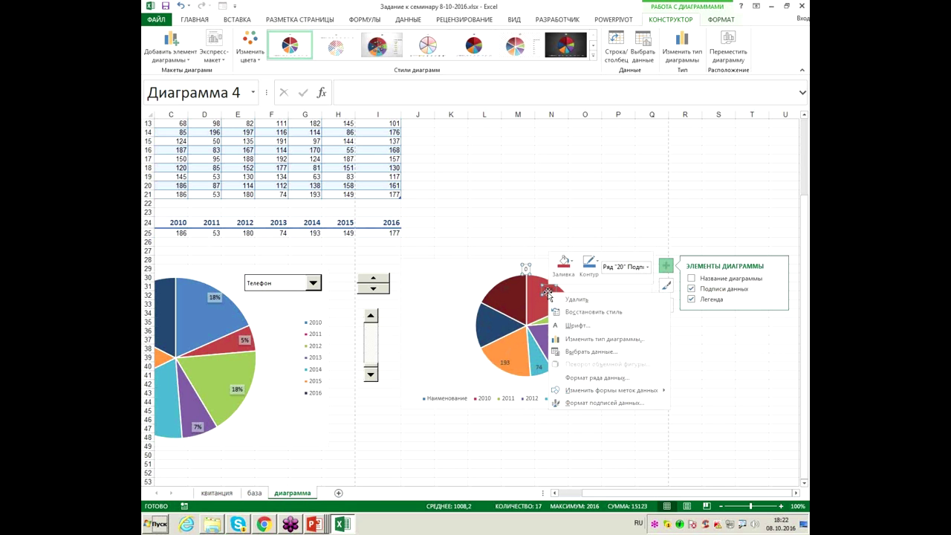
pyautogui.click(579, 403)
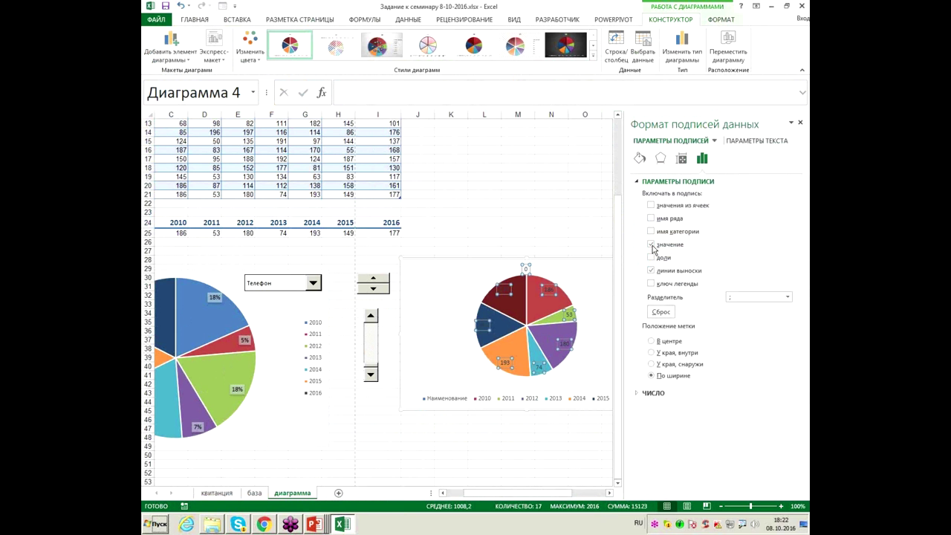
pyautogui.click(651, 245)
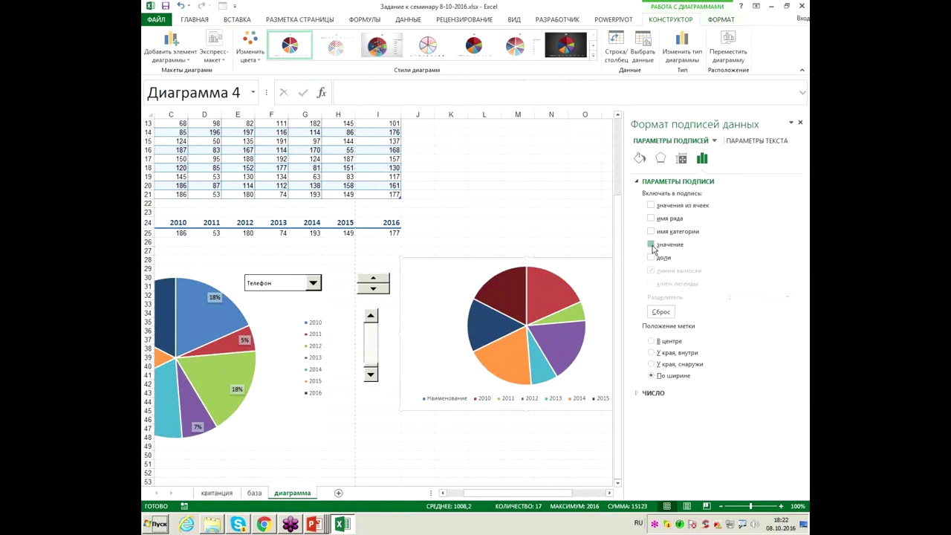
pyautogui.click(651, 257)
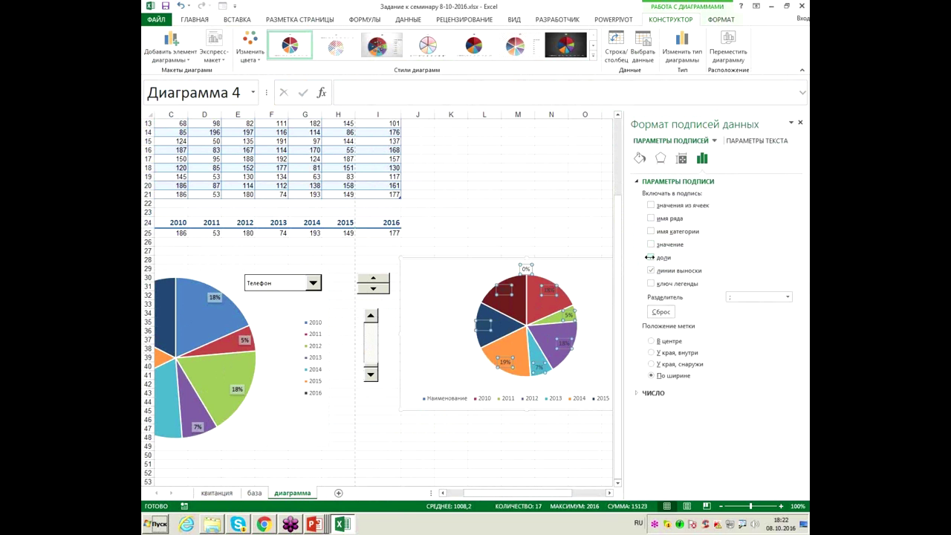
pyautogui.click(547, 223)
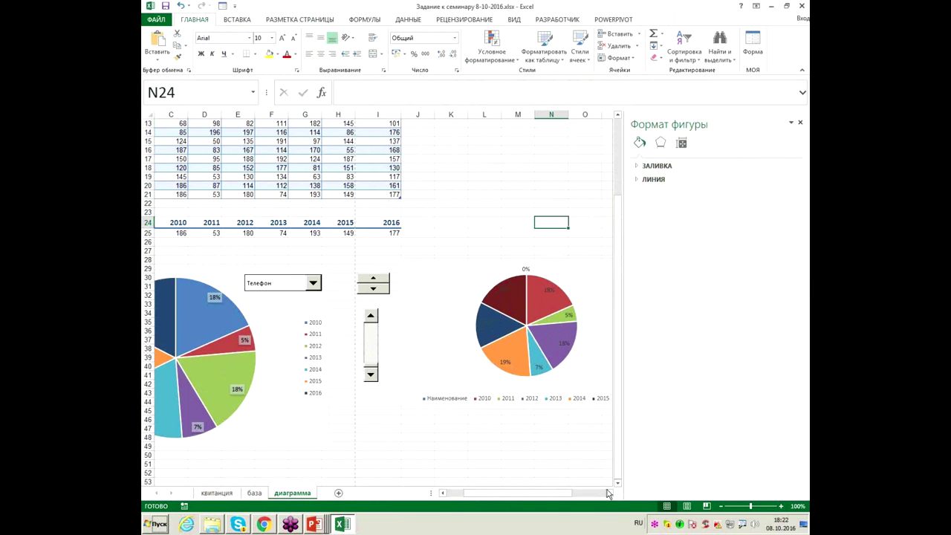
# Choose Стиральная машина, step the spinner down to product 11 Одеяло, and close the formatting pane.
pyautogui.click(608, 494)
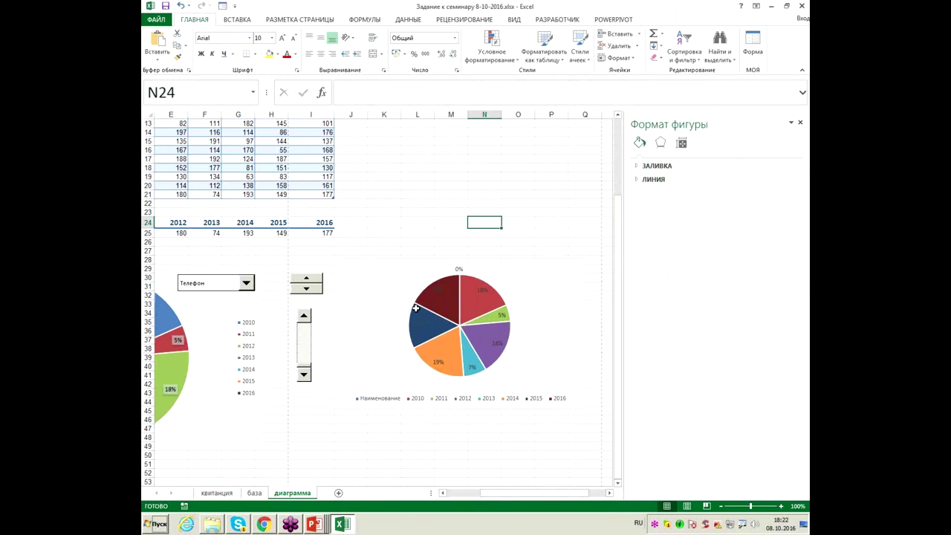
pyautogui.click(306, 282)
pyautogui.moveTo(509, 494); pyautogui.dragTo(472, 494)
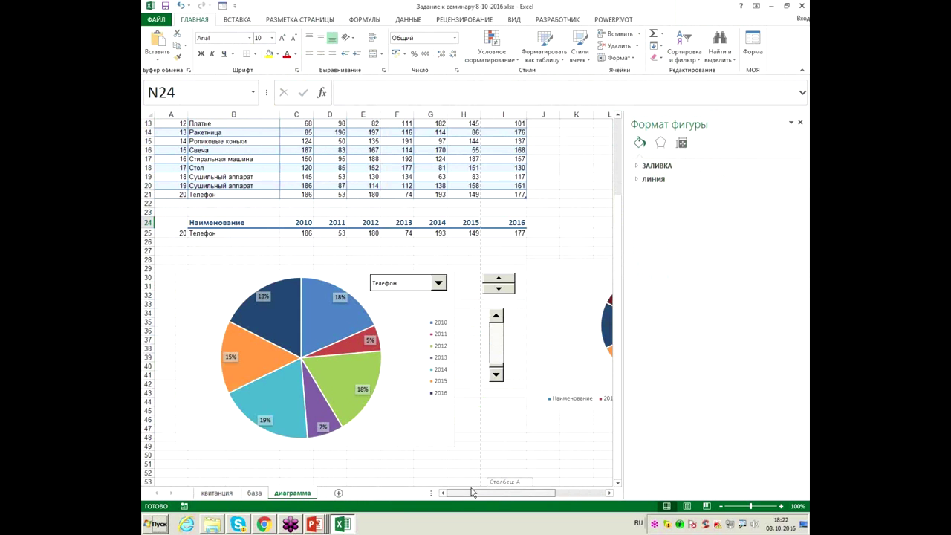
pyautogui.click(438, 283)
pyautogui.click(405, 318)
pyautogui.click(499, 289)
pyautogui.click(498, 289)
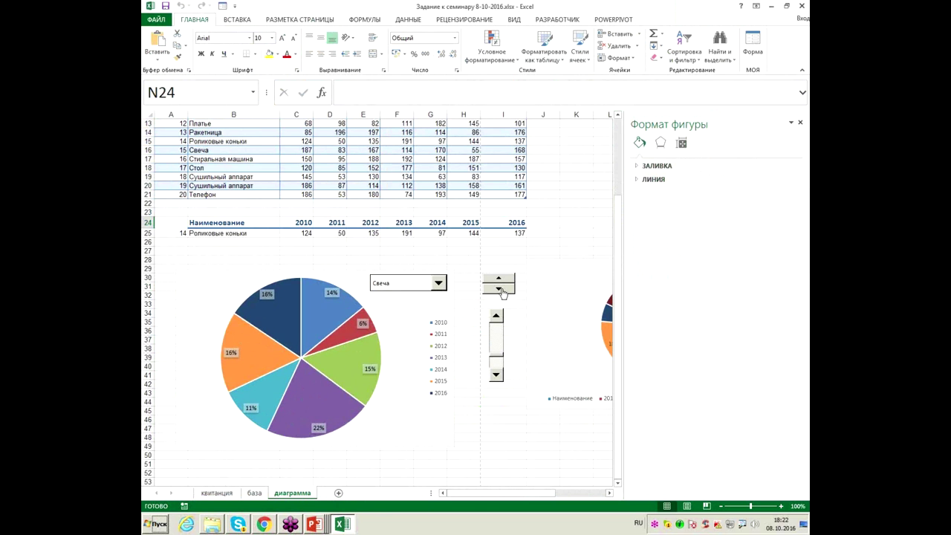
pyautogui.click(498, 289)
pyautogui.click(498, 289)
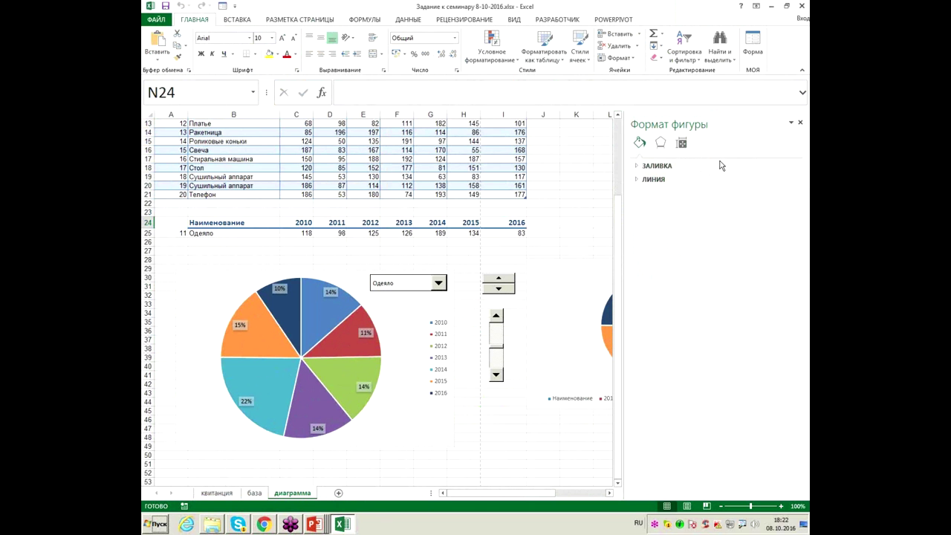
pyautogui.click(800, 122)
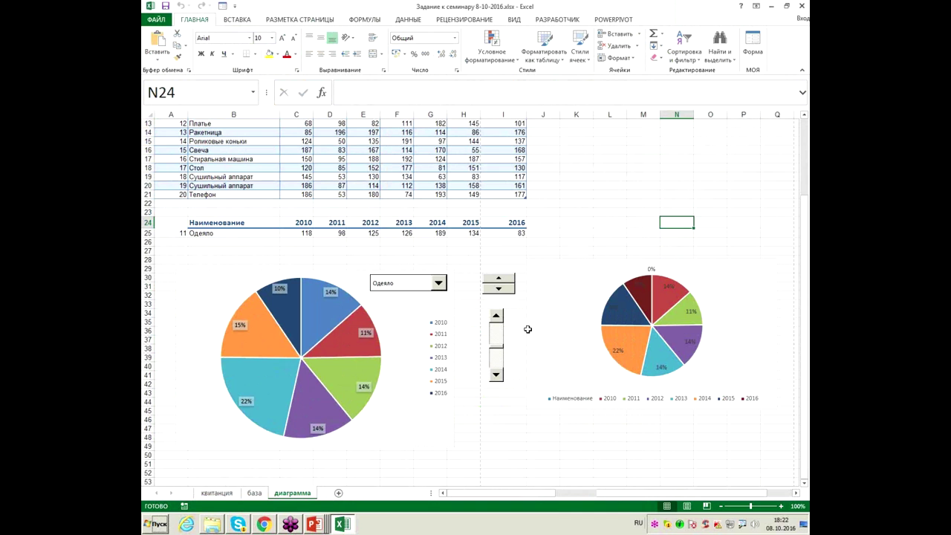
# Step the spinner down to Автомобиль and up to Жесткий диск, then pick Одеяло in the combo box.
pyautogui.click(498, 289)
pyautogui.click(498, 288)
pyautogui.click(498, 289)
pyautogui.click(499, 289)
pyautogui.click(498, 289)
pyautogui.click(498, 289)
pyautogui.click(502, 291)
pyautogui.click(502, 290)
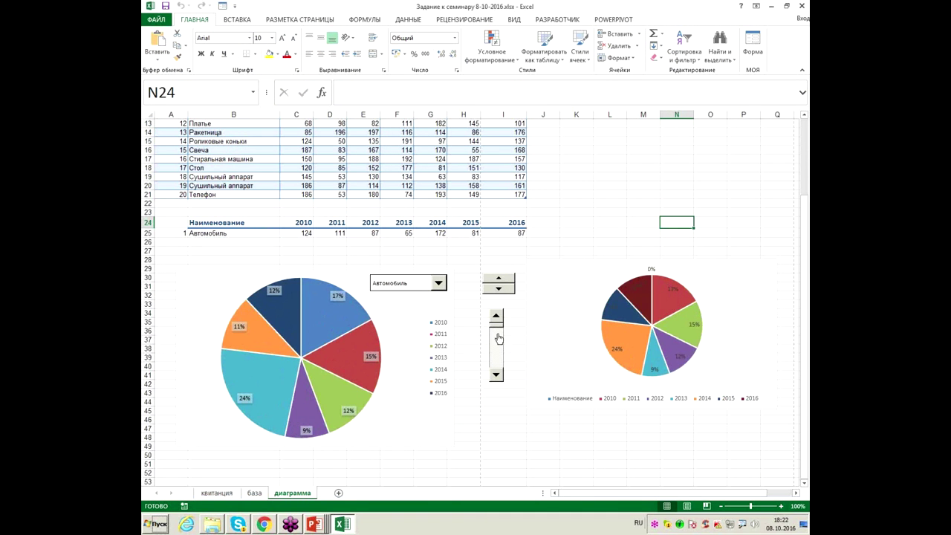
pyautogui.click(508, 281)
pyautogui.click(507, 281)
pyautogui.click(507, 281)
pyautogui.click(507, 281)
pyautogui.click(507, 280)
pyautogui.click(508, 280)
pyautogui.click(554, 225)
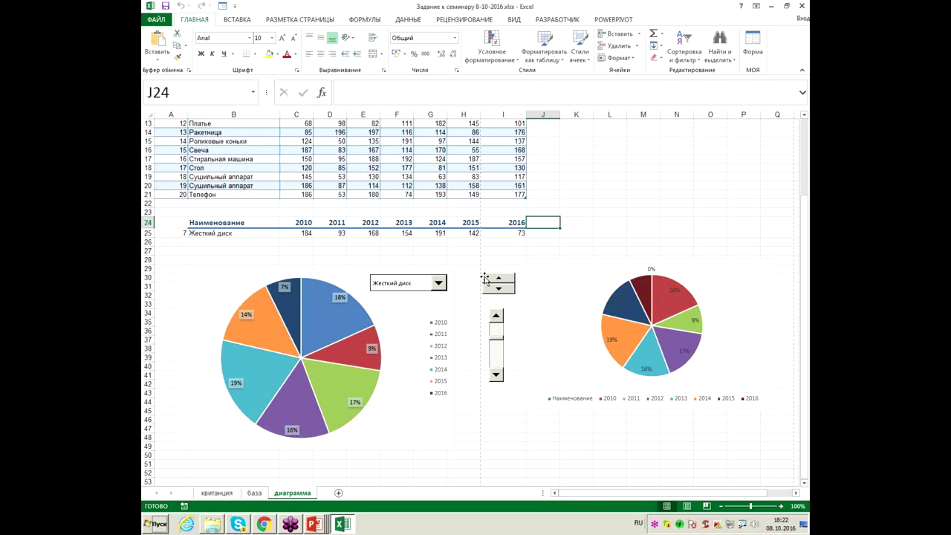
pyautogui.click(438, 283)
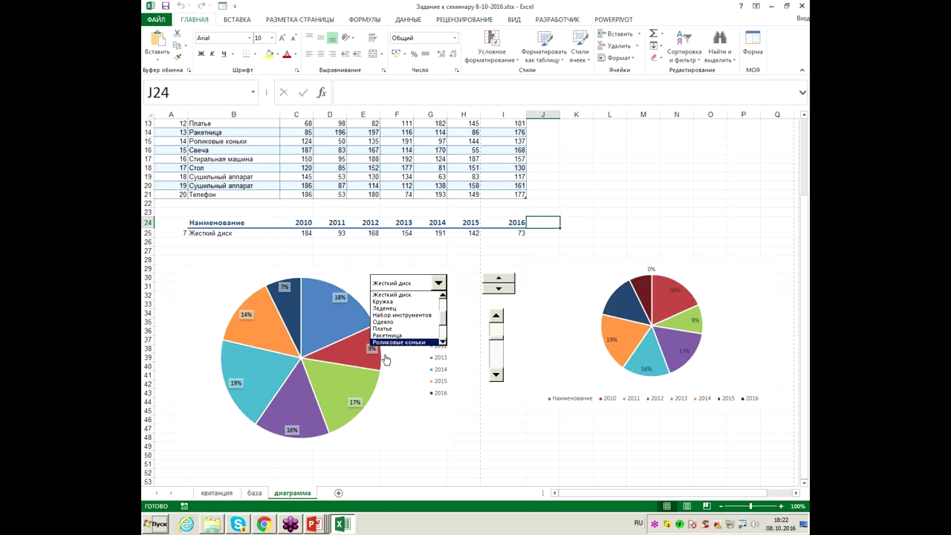
pyautogui.click(383, 322)
pyautogui.click(635, 188)
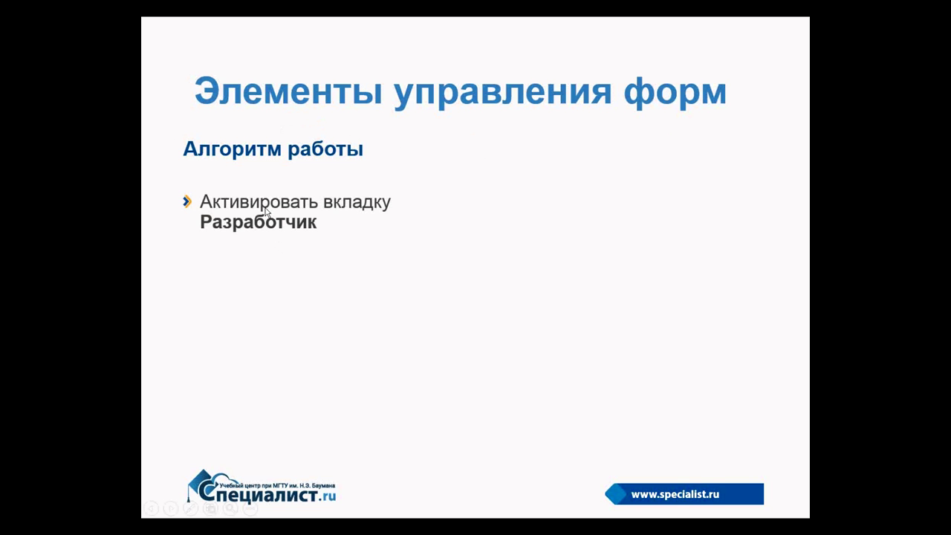
# Reveal all algorithm bullets and the control-format dialog screenshot, then advance to Содержание семинара.
pyautogui.click(350, 220)
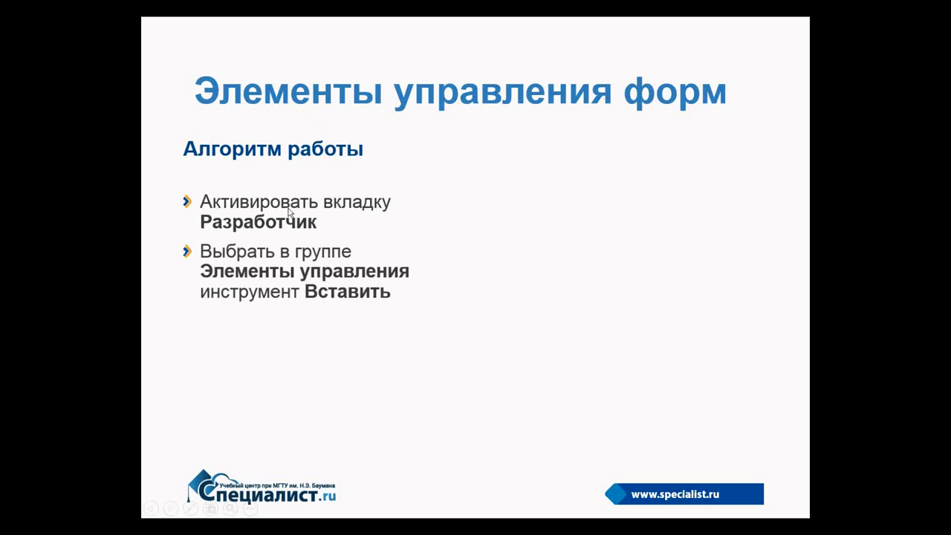
pyautogui.click(373, 251)
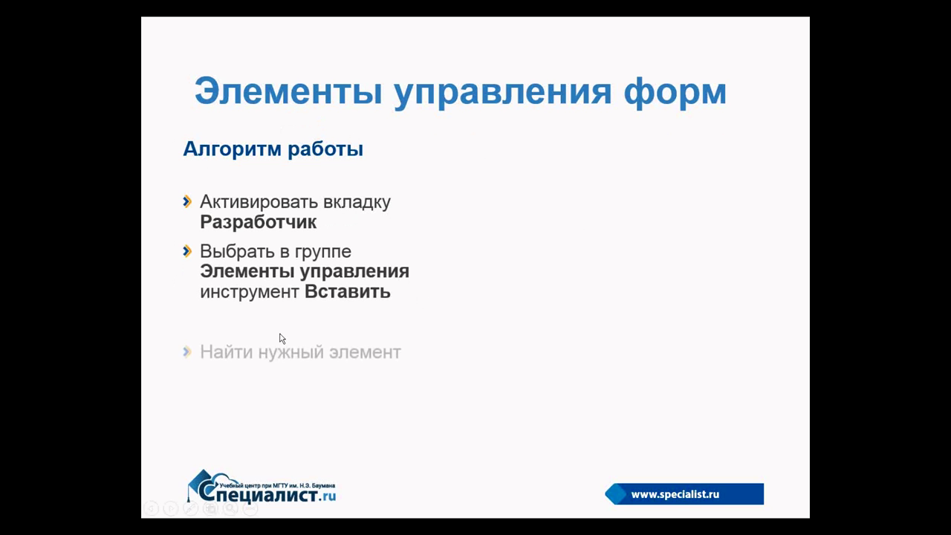
pyautogui.click(393, 248)
pyautogui.click(391, 253)
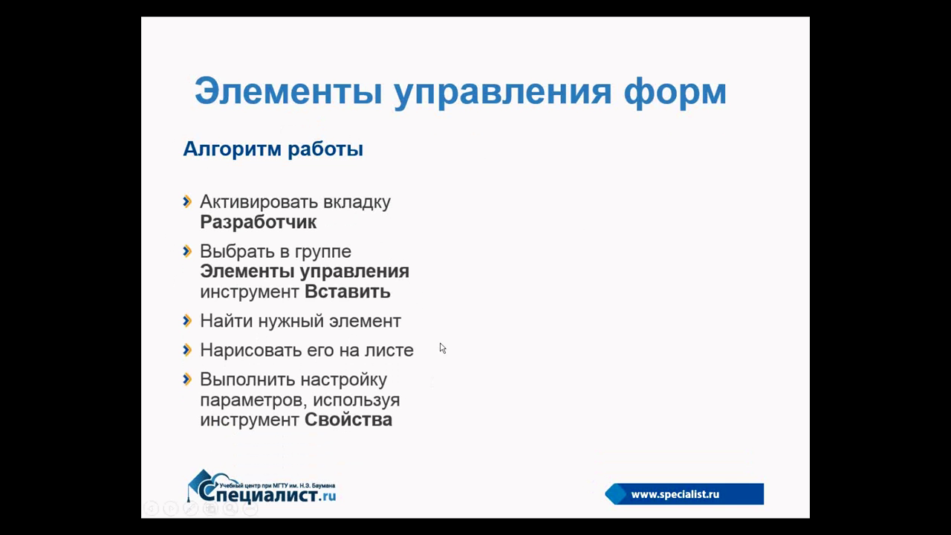
pyautogui.click(465, 368)
pyautogui.click(467, 384)
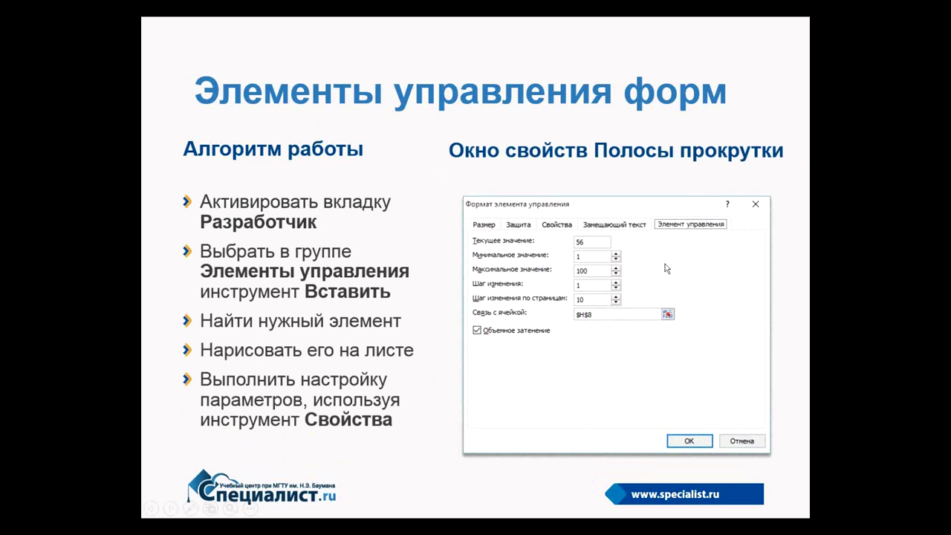
pyautogui.click(595, 324)
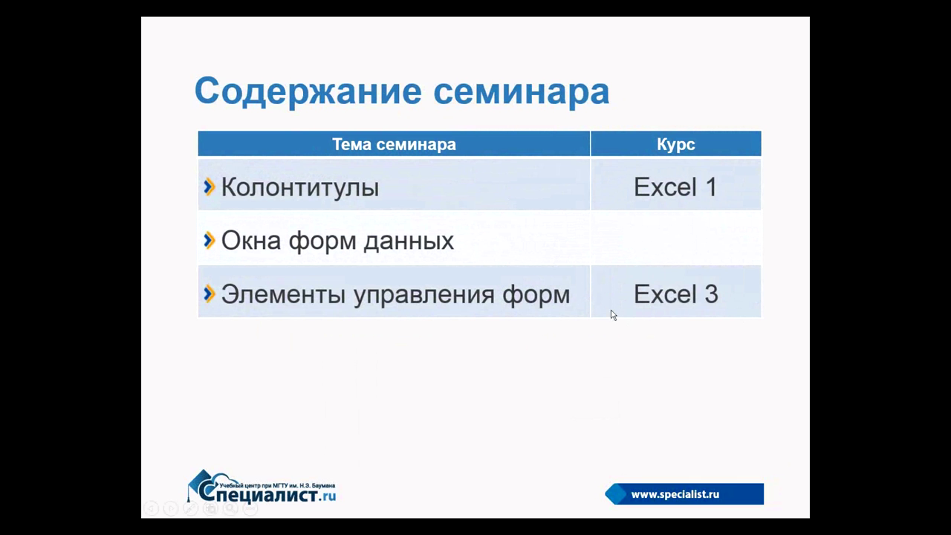
# Reveal the formulas note, then advance to the closing БЛАГОДАРЮ ЗА ВНИМАНИЕ! slide.
pyautogui.press('Right')
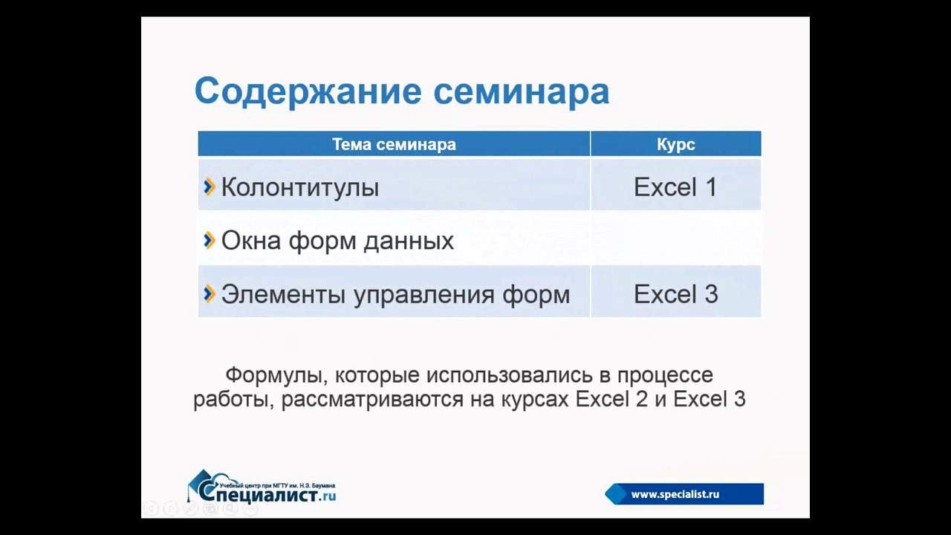
pyautogui.press('Right')
pyautogui.press('Right')
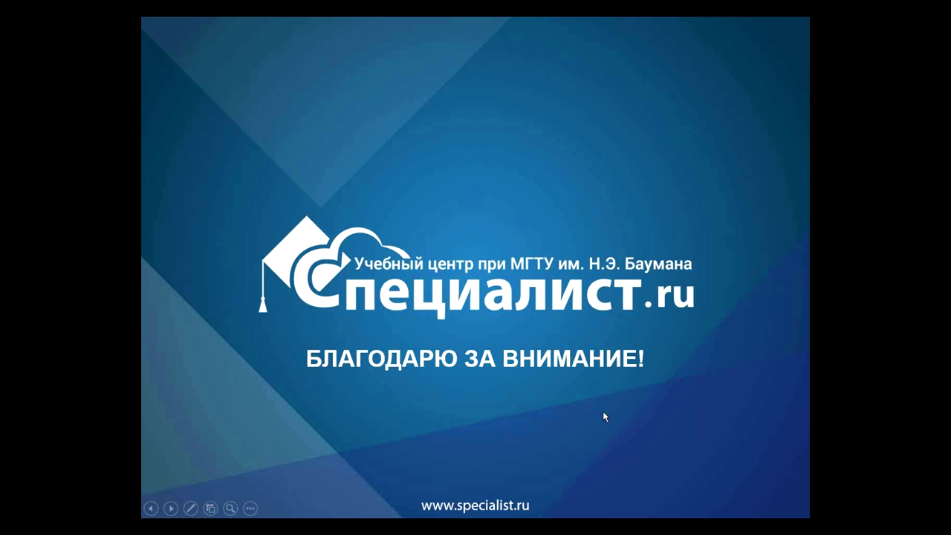